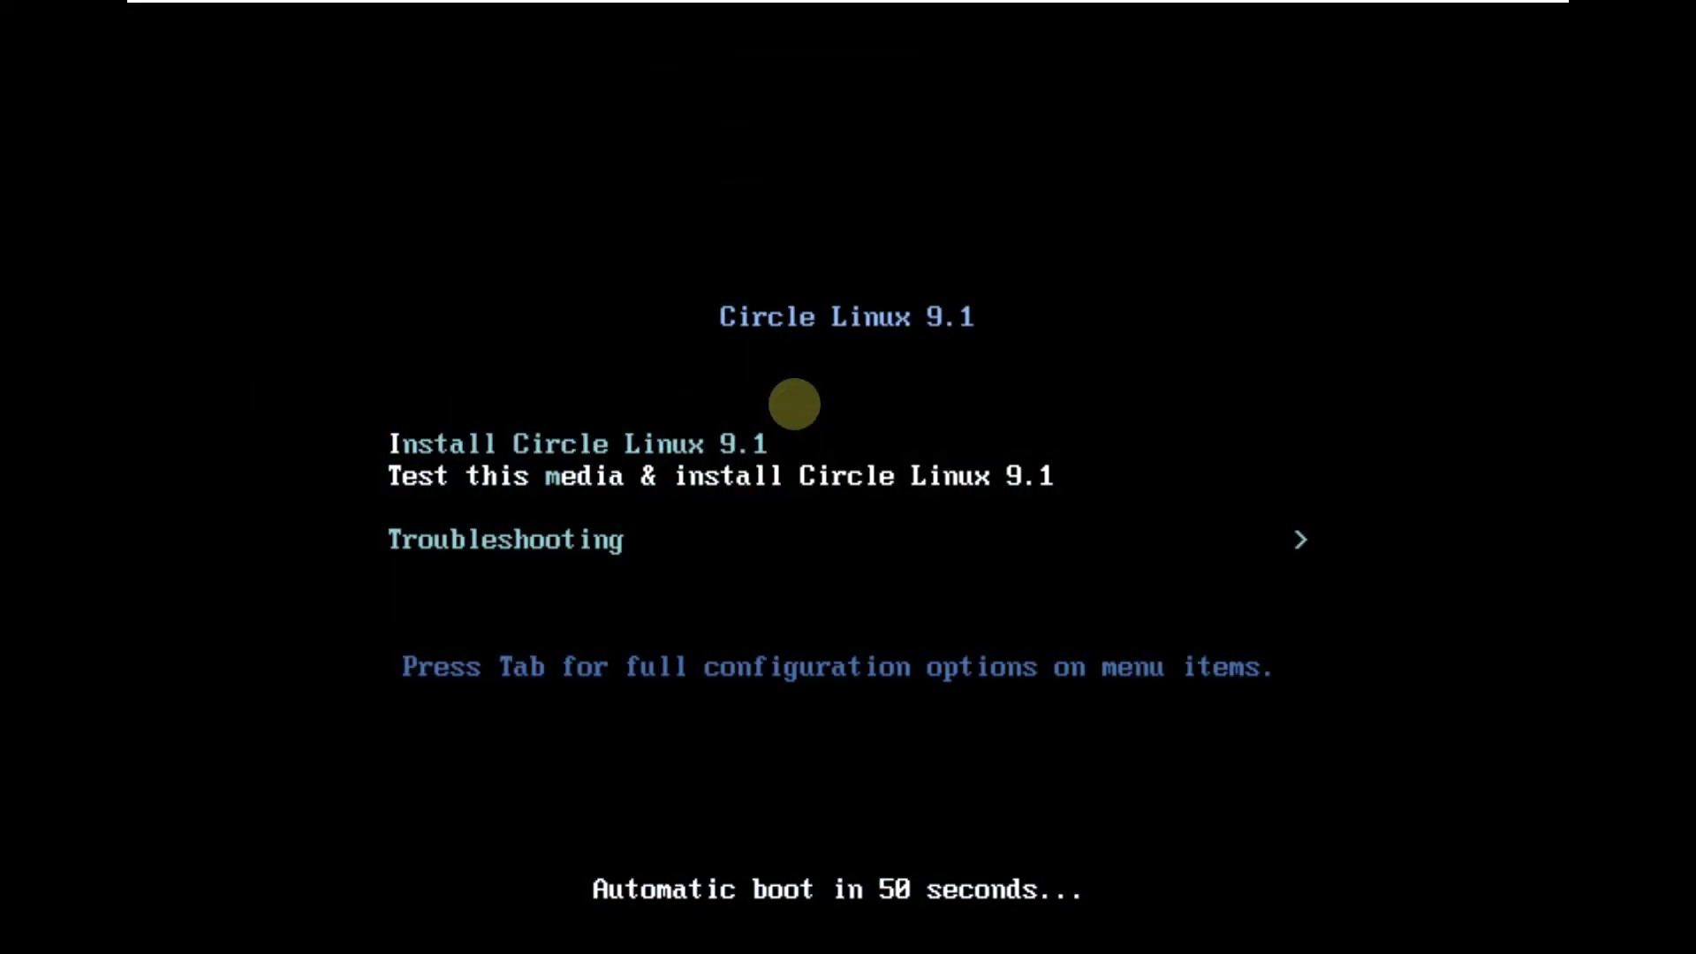
# - Halt the boot countdown with the arrow keys, moving between the Install and Troubleshooting entries
pyautogui.press('Down')
pyautogui.press('Up')
pyautogui.press('Up')
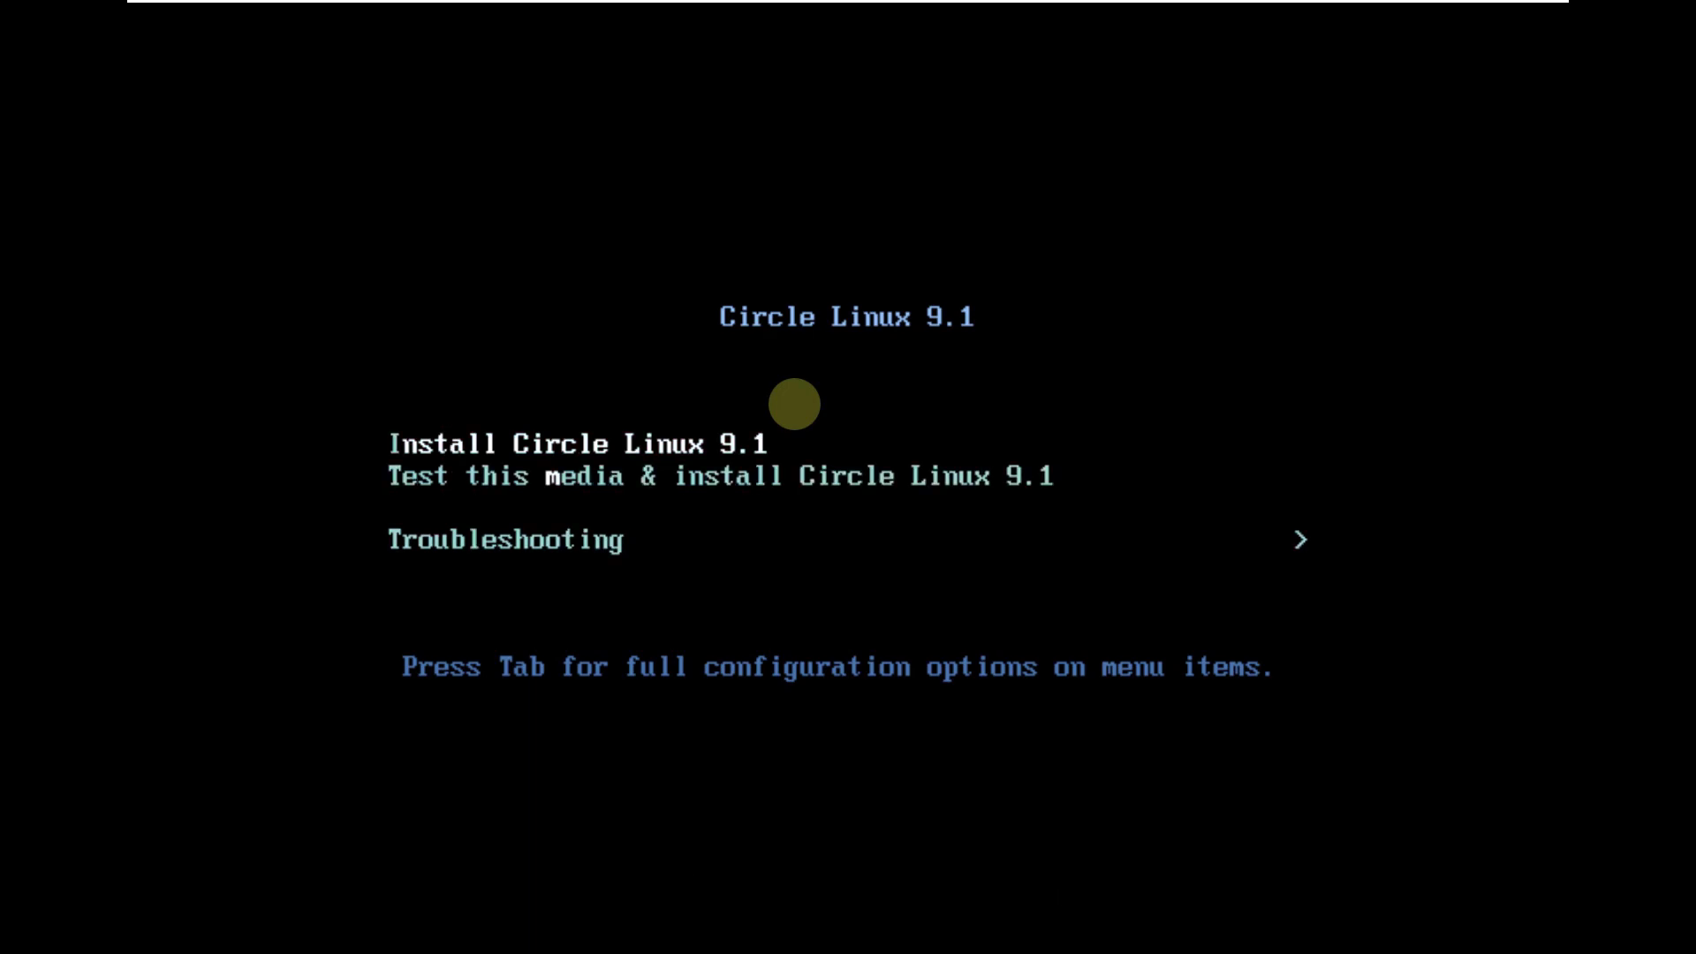
pyautogui.press('Down')
pyautogui.press('Down')
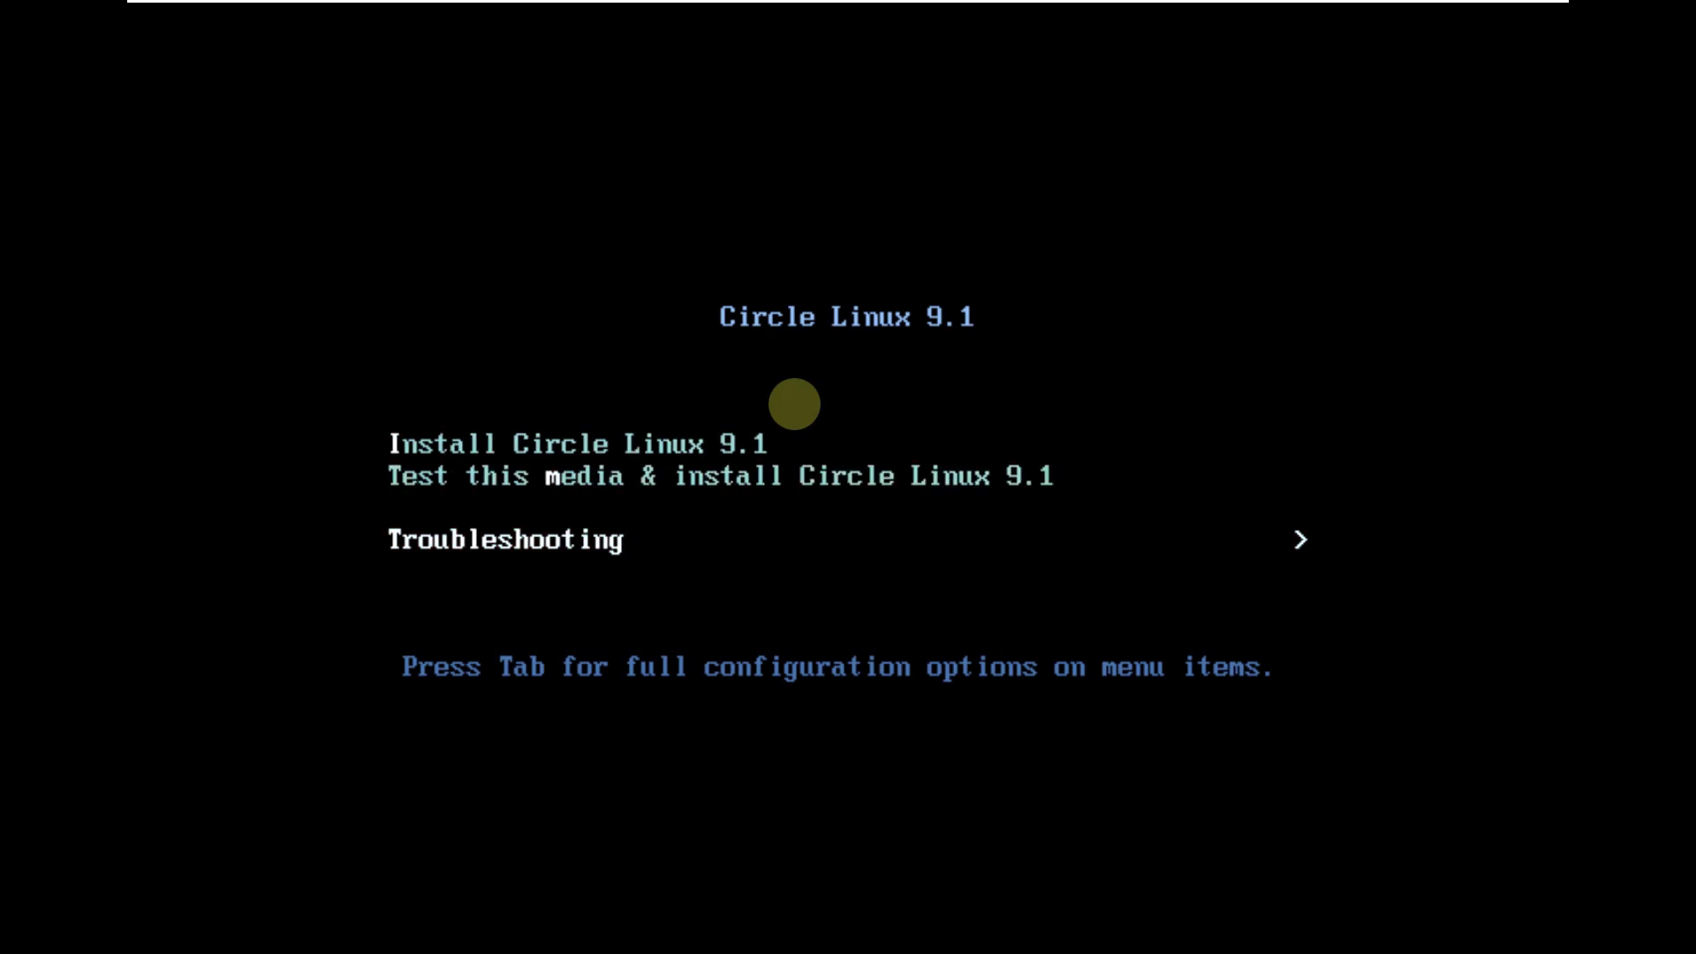
# - Return to Install Circle Linux 9.1 and launch the installer to its language screen
pyautogui.press('Up')
pyautogui.press('Up')
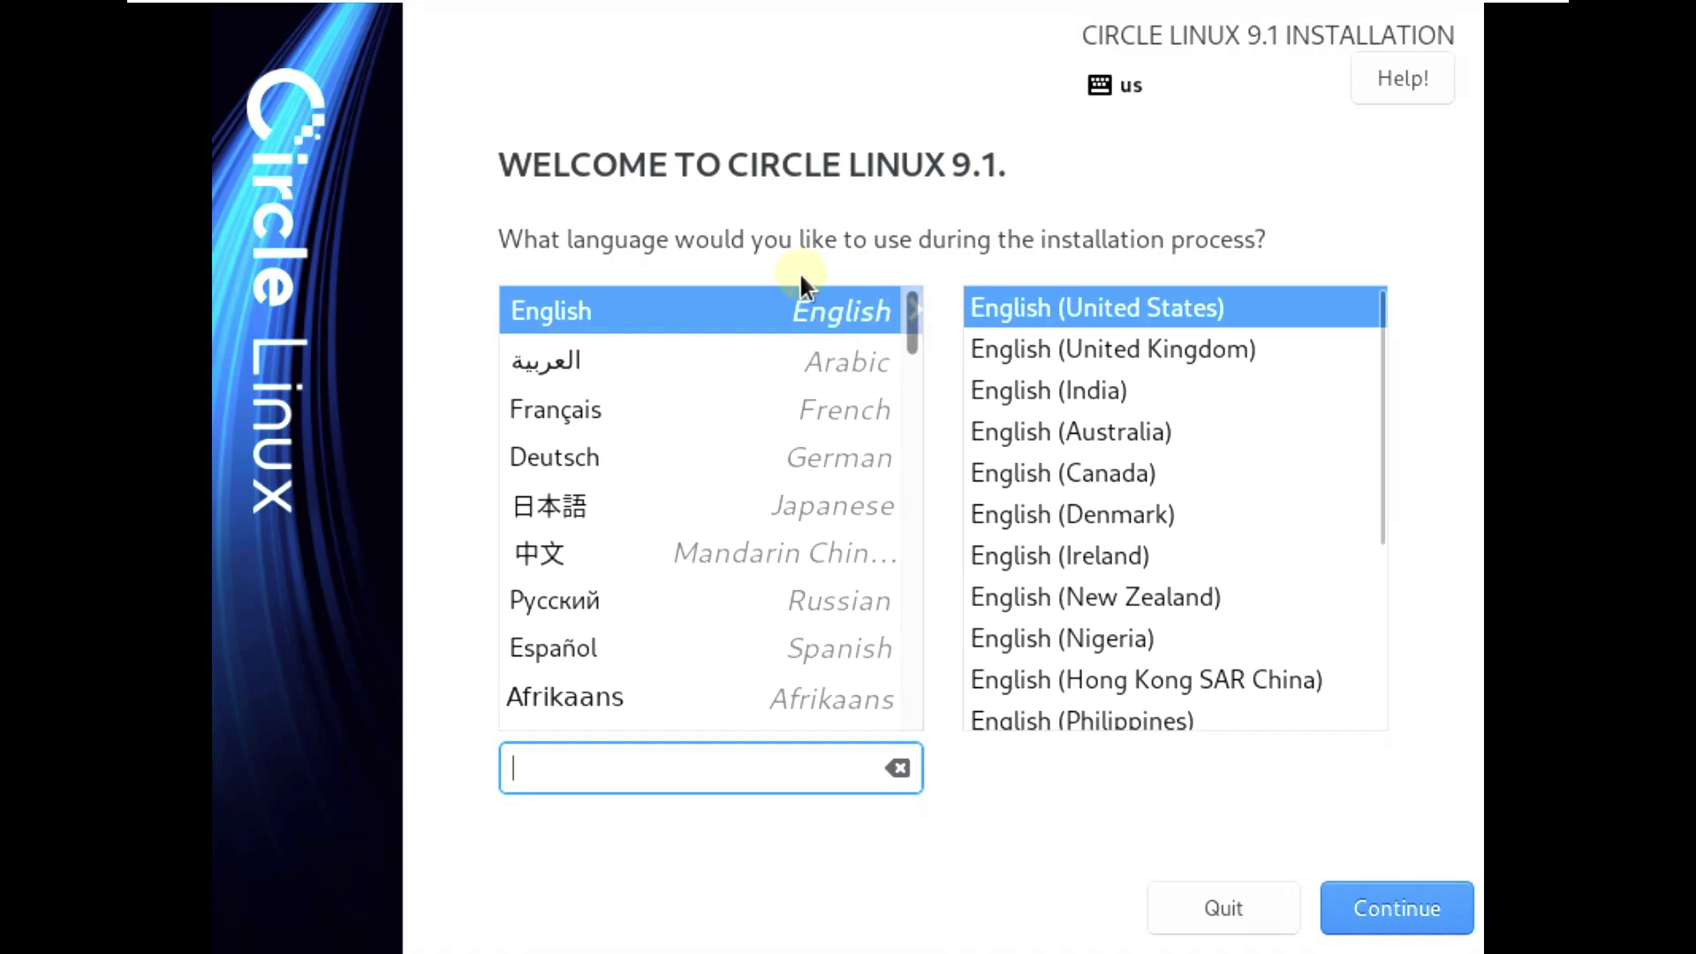
# - Keep English (United States) as the installation language and continue
pyautogui.moveTo(910, 333)
pyautogui.mouseDown()
pyautogui.moveTo(928, 723)
pyautogui.moveTo(915, 310)
pyautogui.moveTo(912, 697)
pyautogui.moveTo(907, 324)
pyautogui.mouseUp()
pyautogui.click(1413, 914)
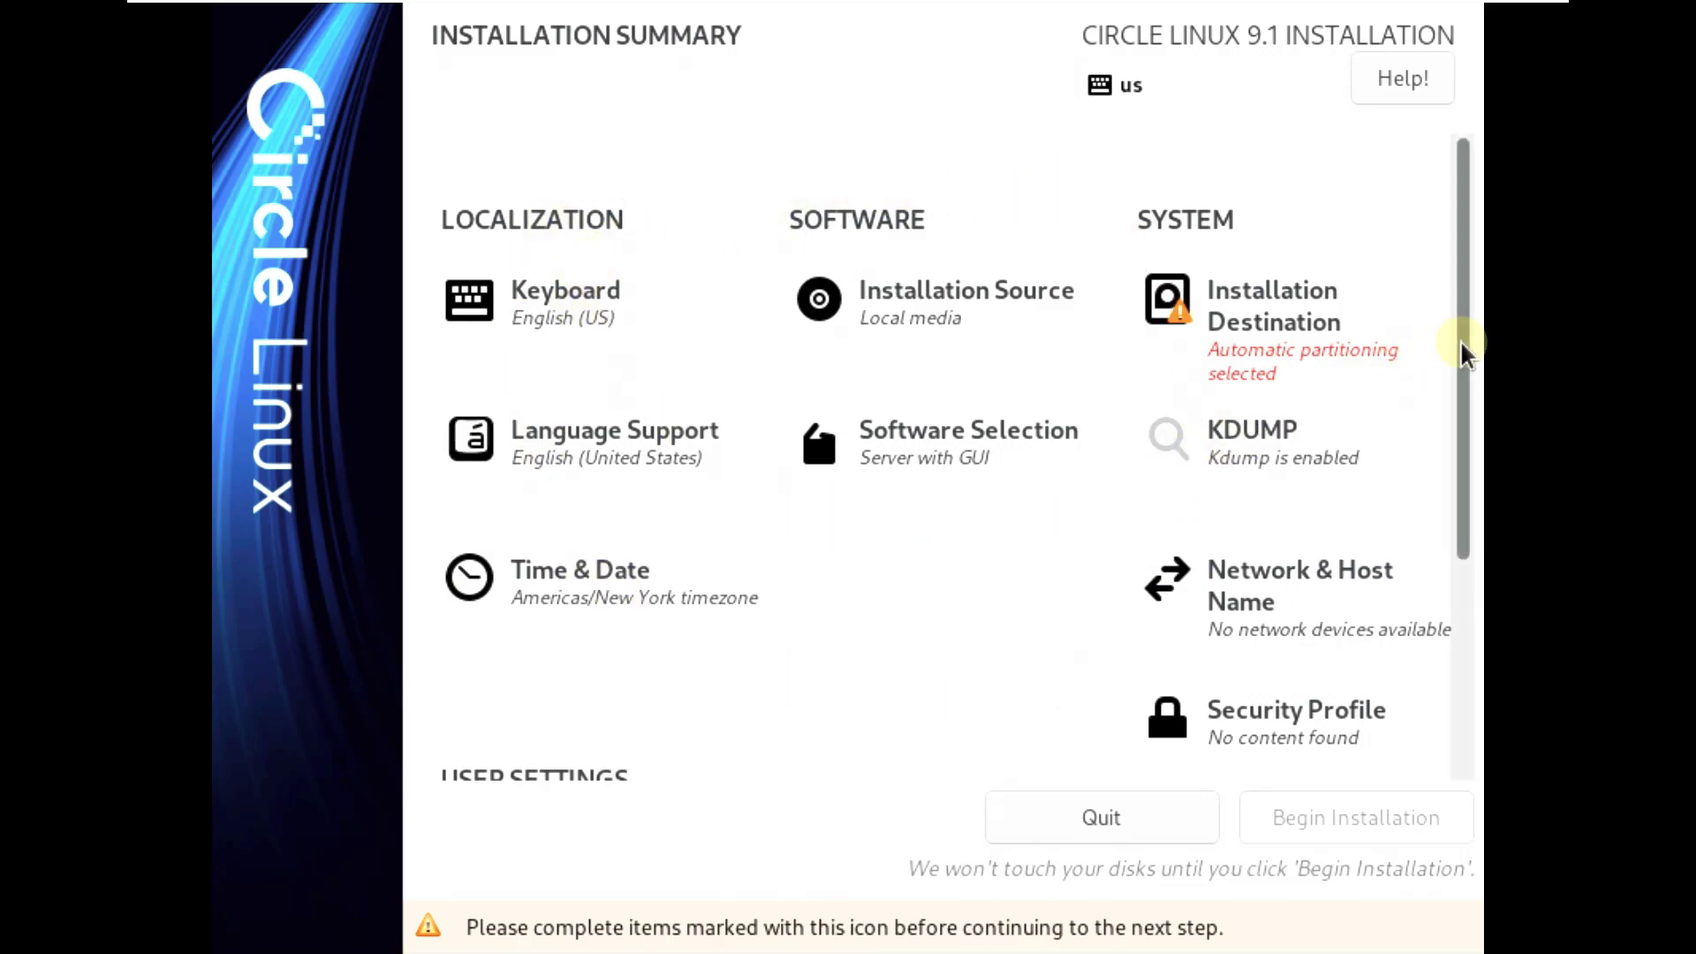
# - Accept the English (US) keyboard layout unchanged
pyautogui.scroll(-3, 1459, 371)
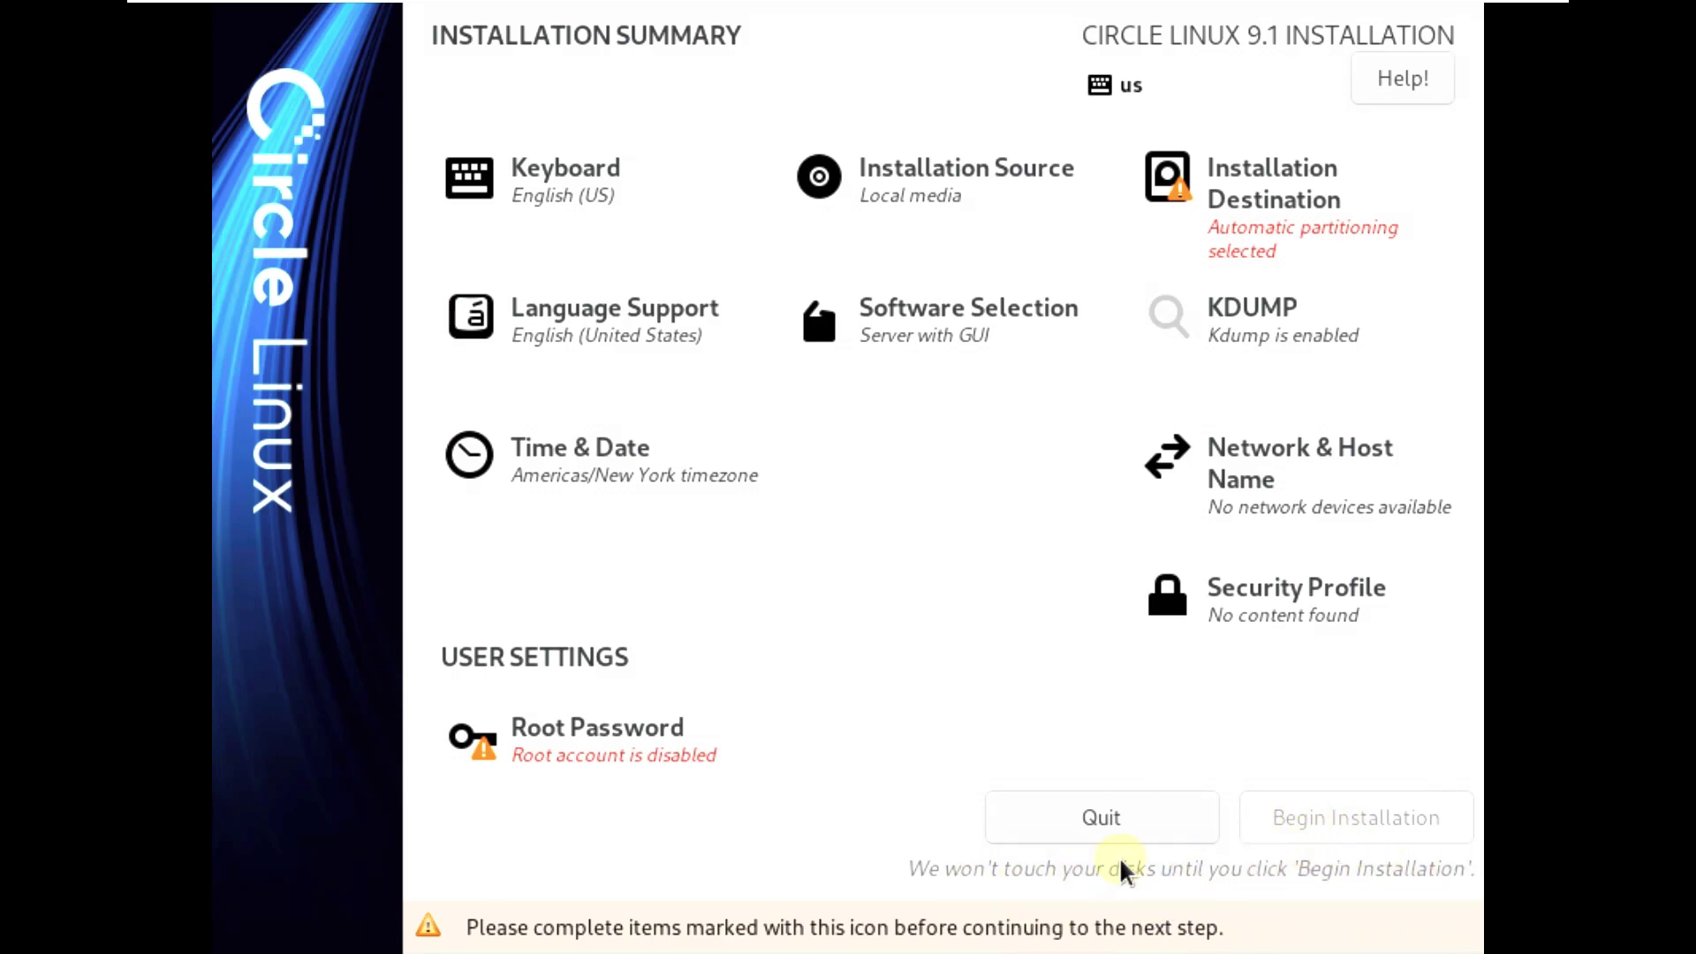
pyautogui.scroll(3, 1461, 575)
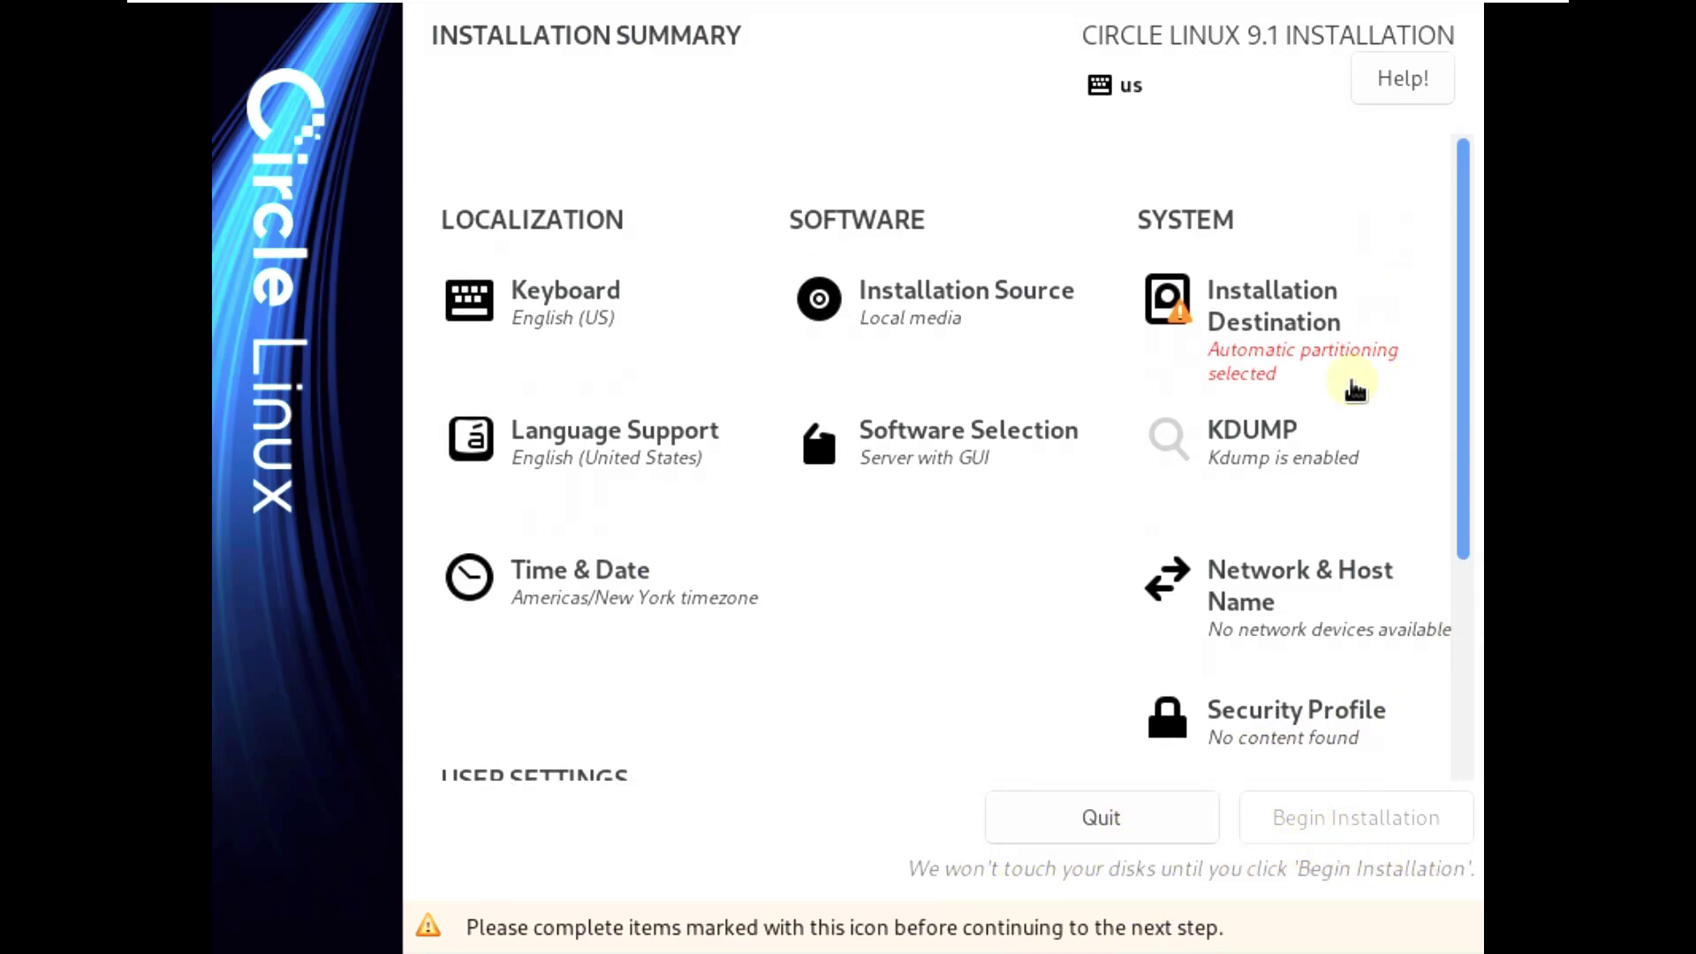
pyautogui.click(598, 341)
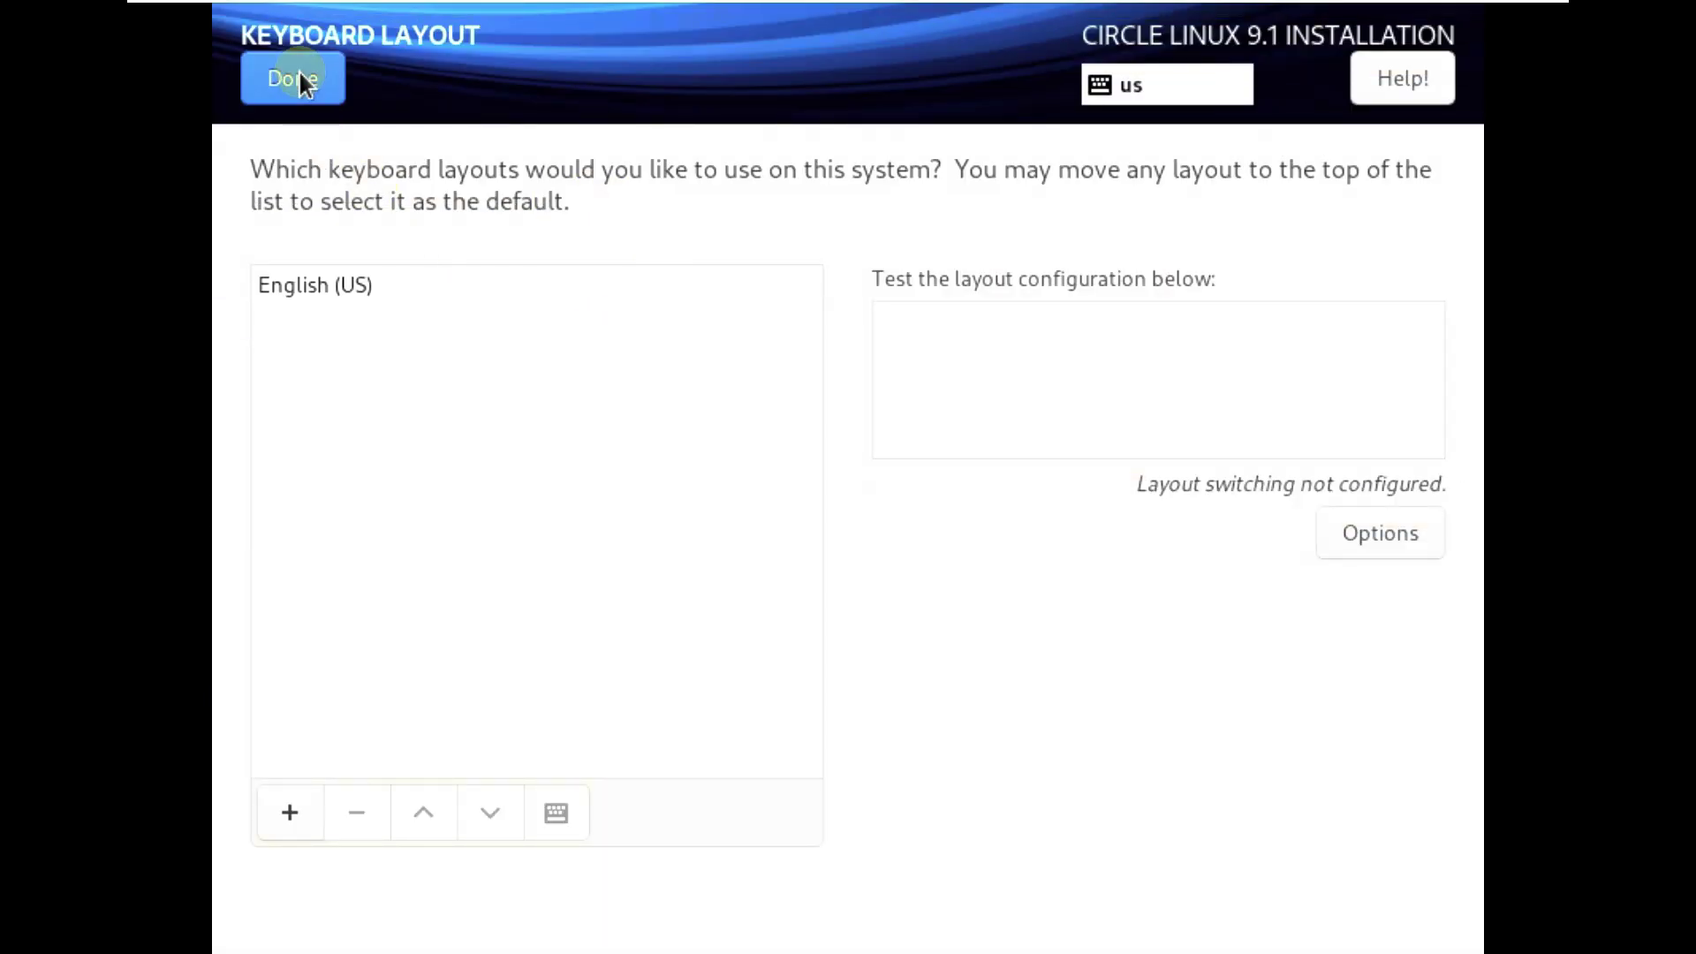
pyautogui.click(296, 68)
# - Keep local media as the source and confirm automatic partitioning on the 40 GiB disk
pyautogui.click(890, 321)
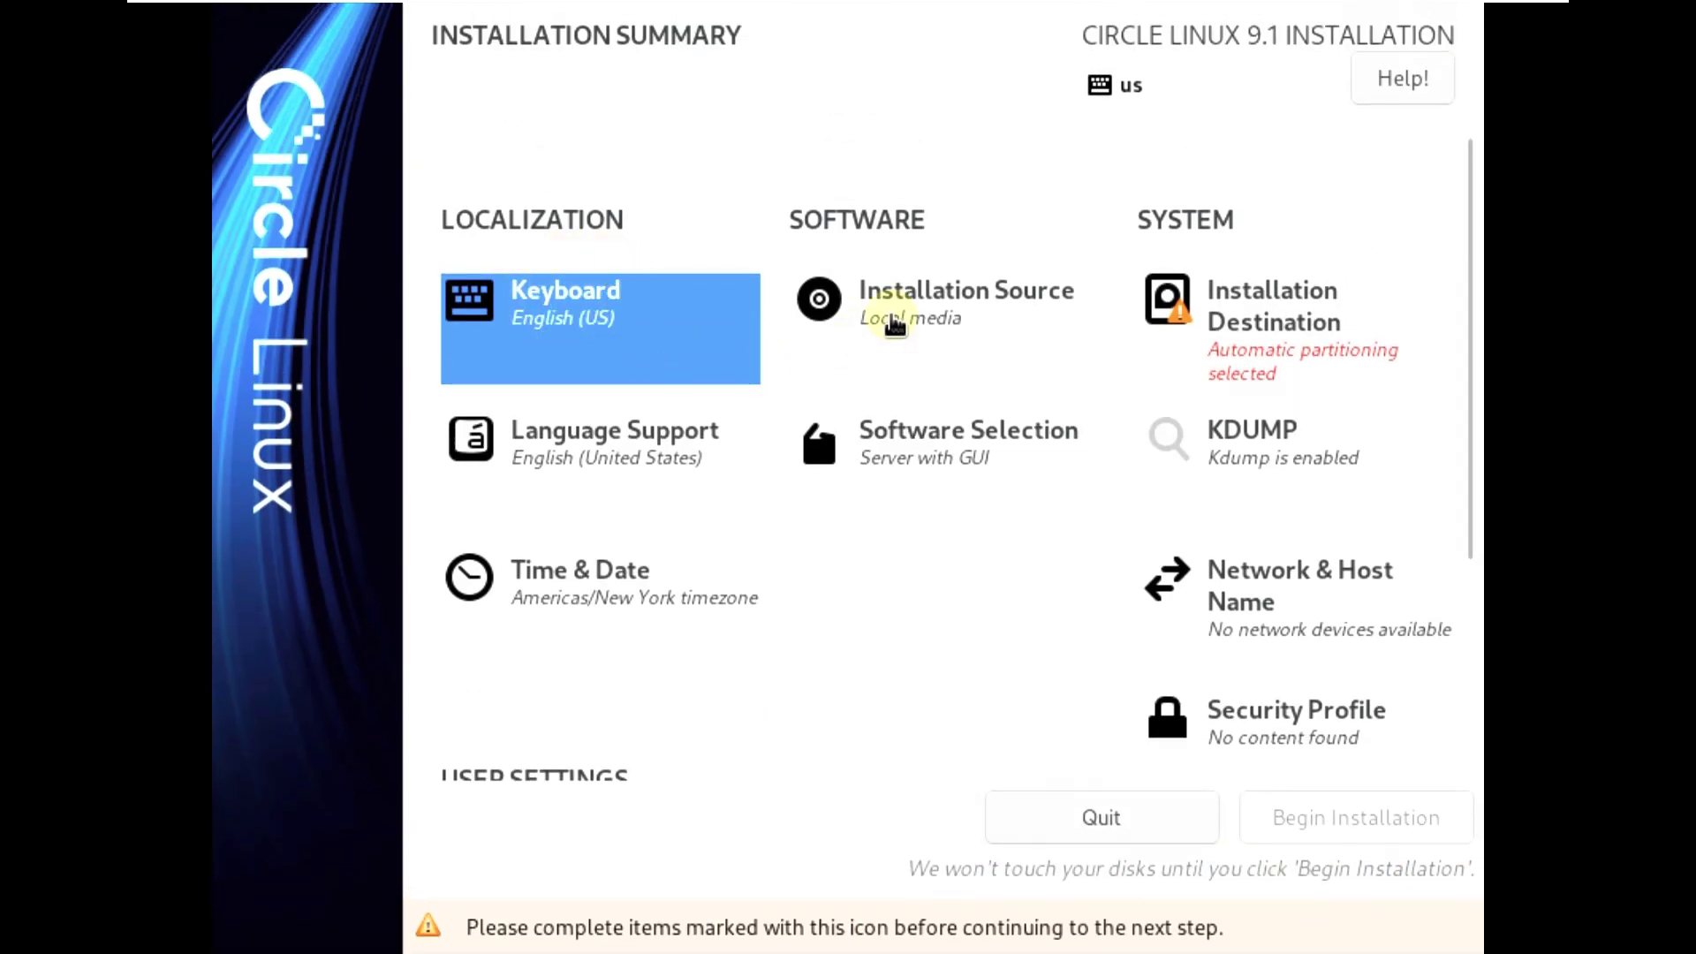
pyautogui.click(314, 86)
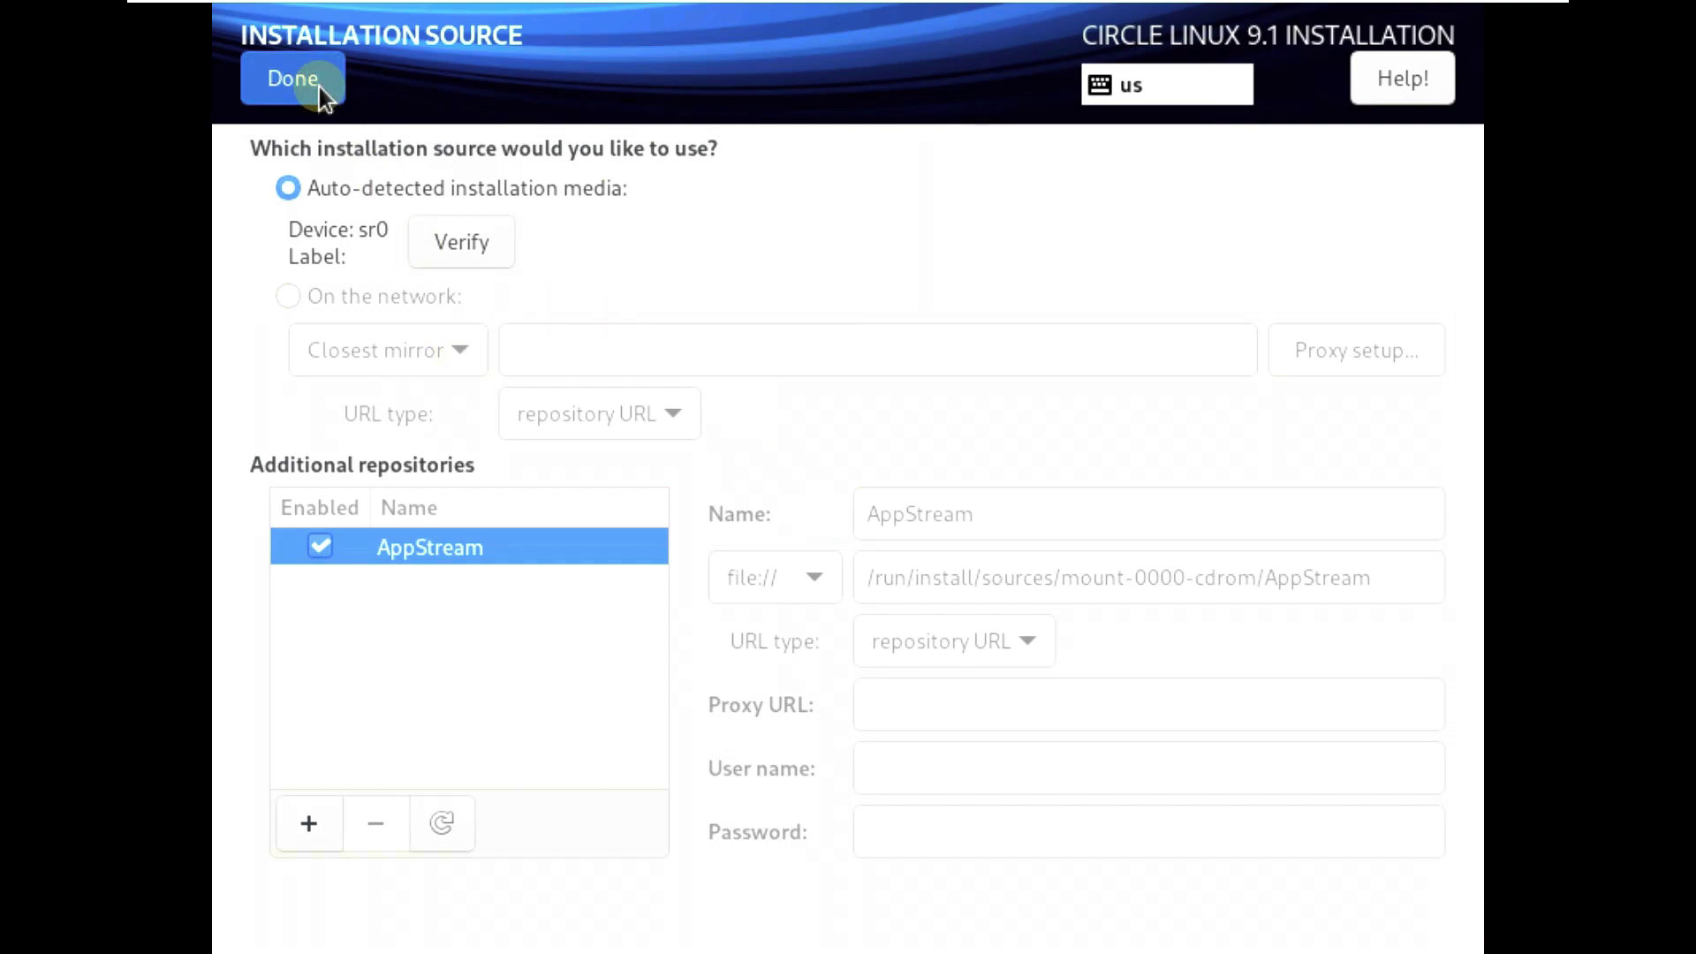
pyautogui.click(1231, 322)
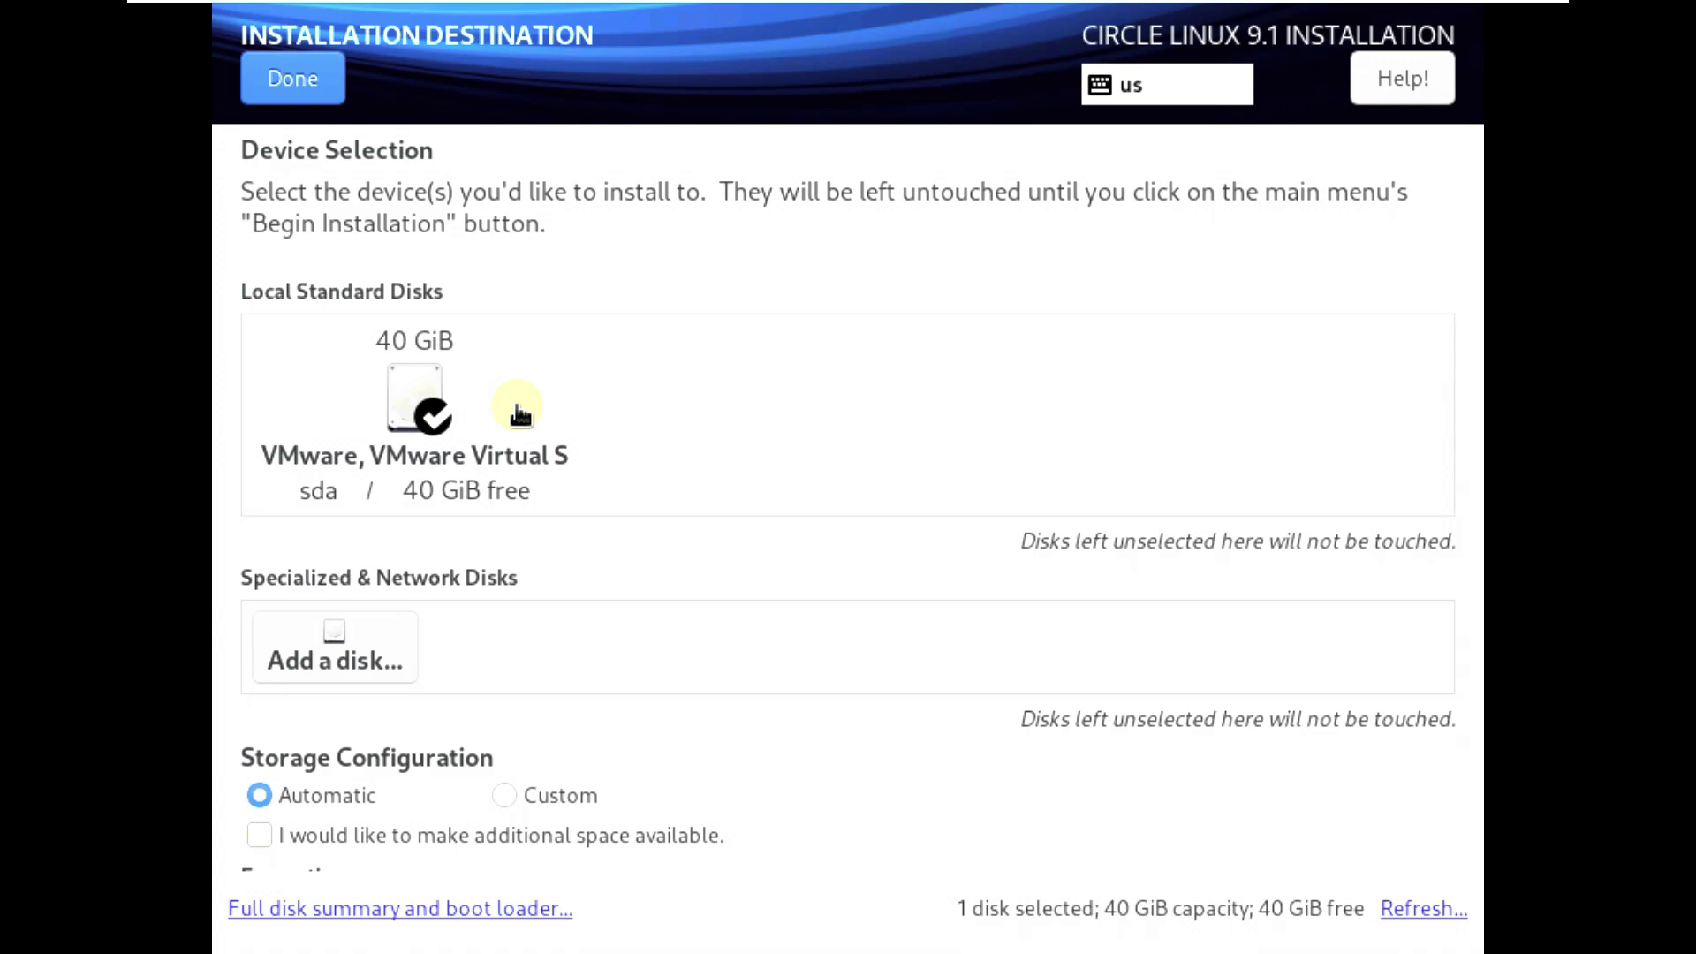
pyautogui.click(331, 62)
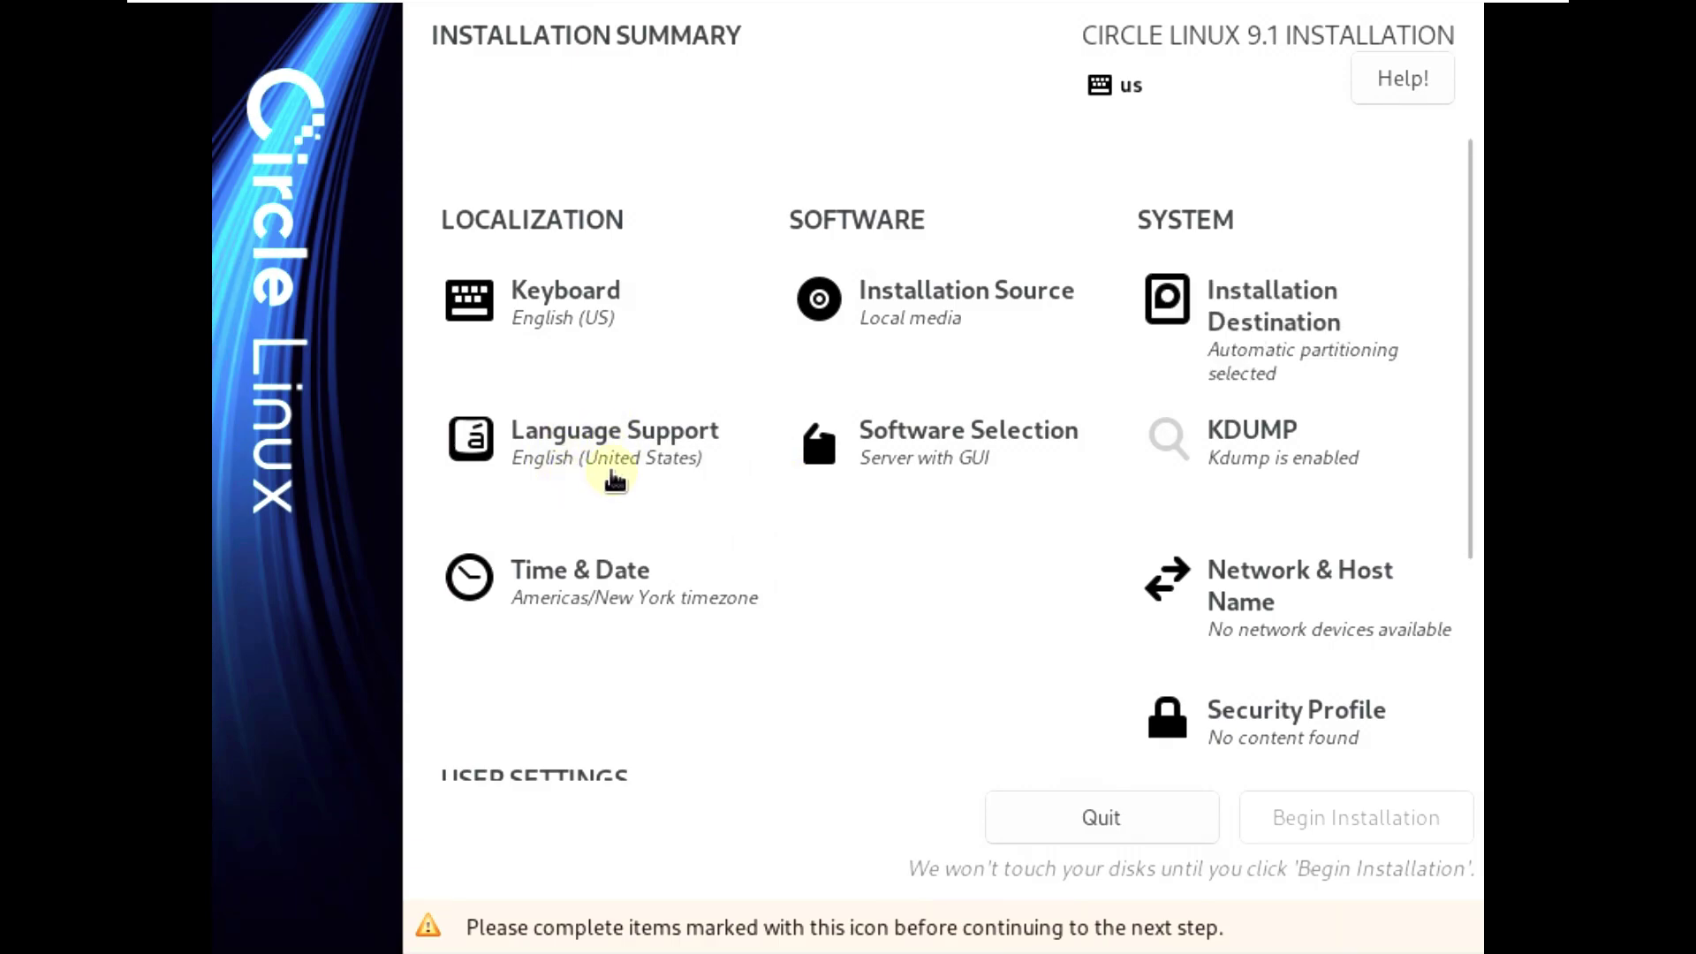
# - Choose Workstation as the base environment with no add-ons in Software Selection
pyautogui.click(953, 455)
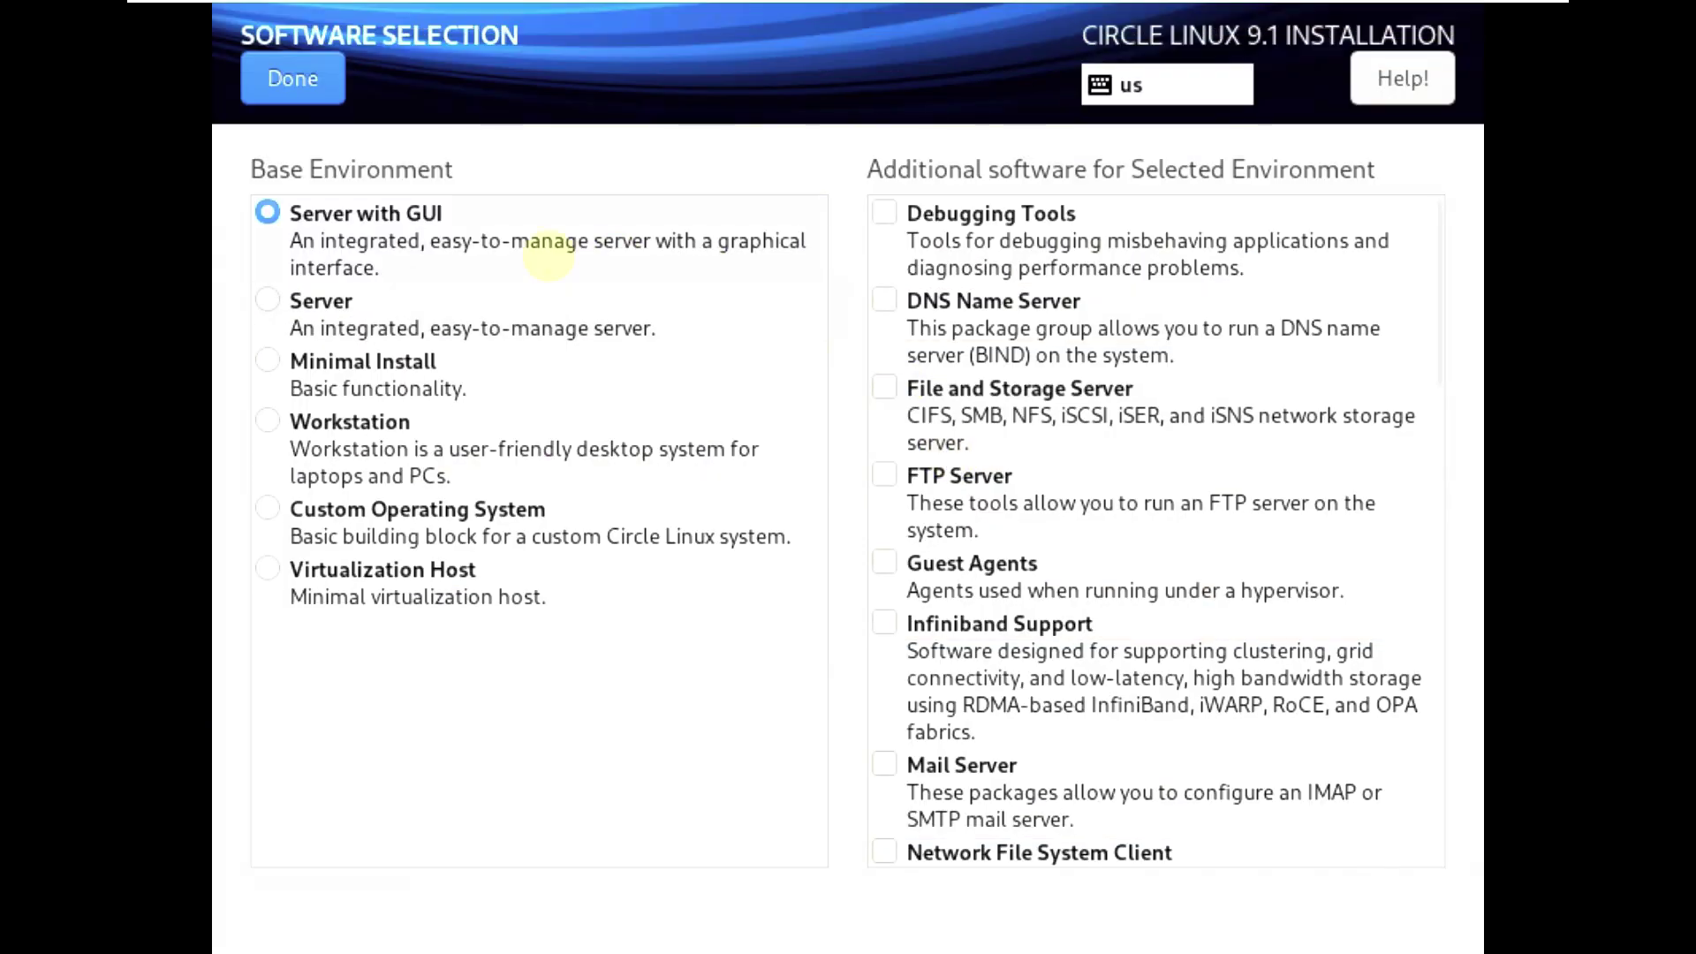
pyautogui.click(271, 419)
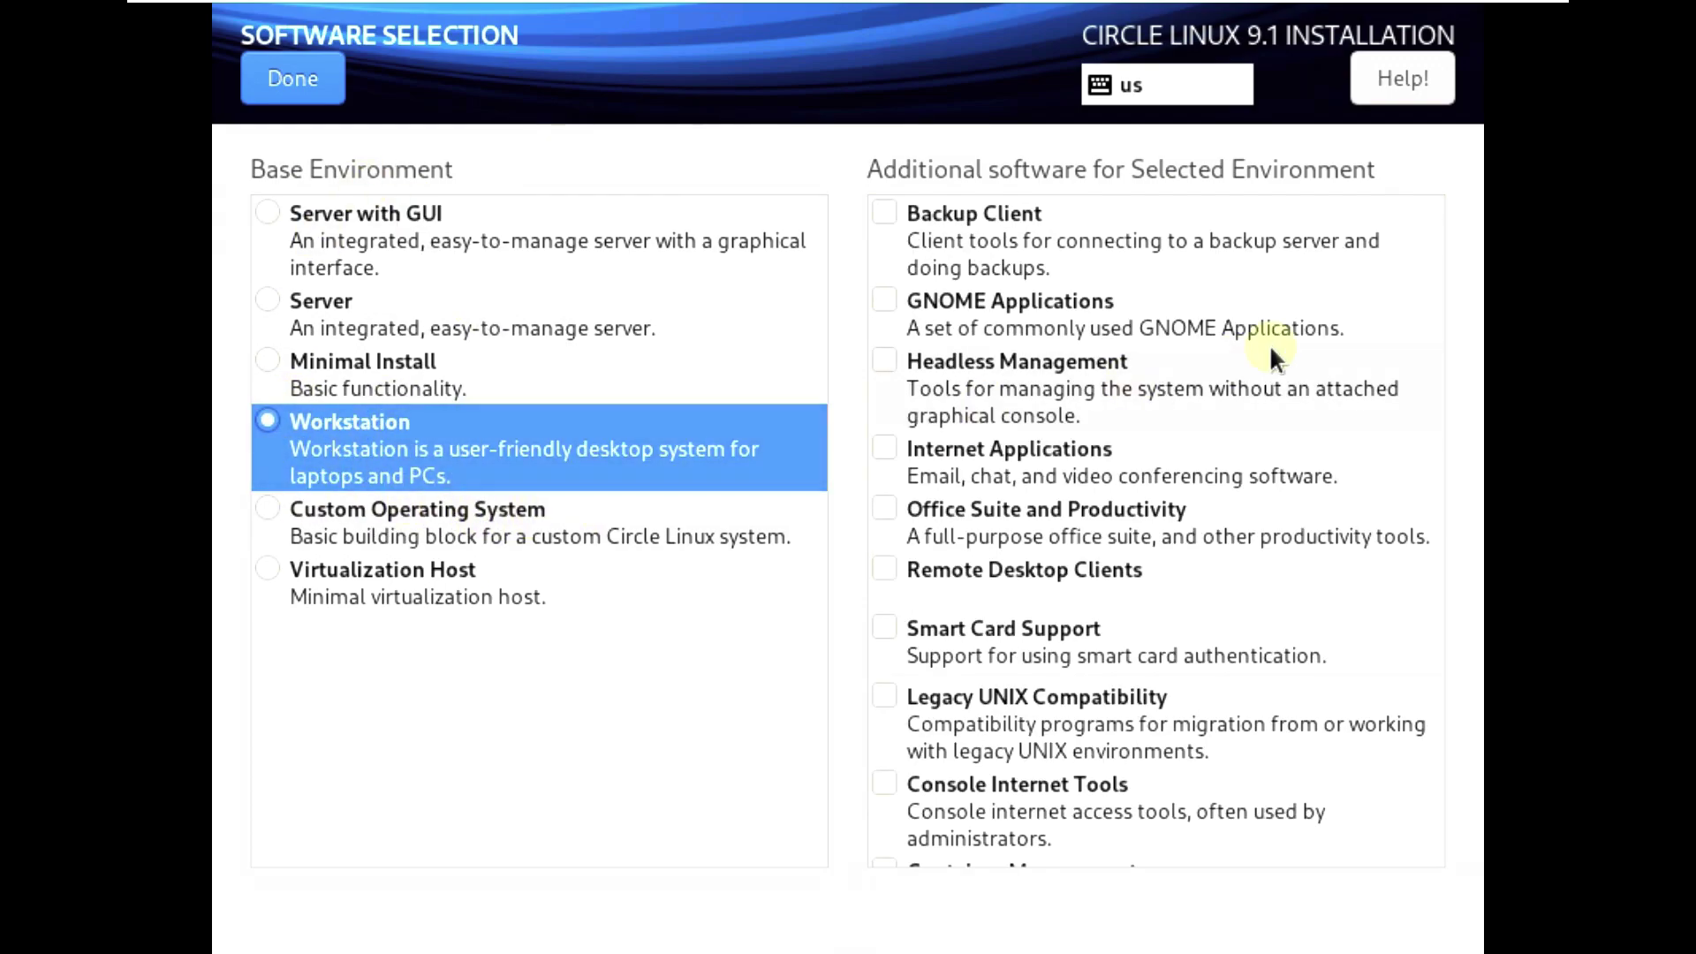
pyautogui.moveTo(1440, 257)
pyautogui.mouseDown()
pyautogui.moveTo(1433, 640)
pyautogui.moveTo(1436, 221)
pyautogui.moveTo(1453, 624)
pyautogui.moveTo(1431, 227)
pyautogui.mouseUp()
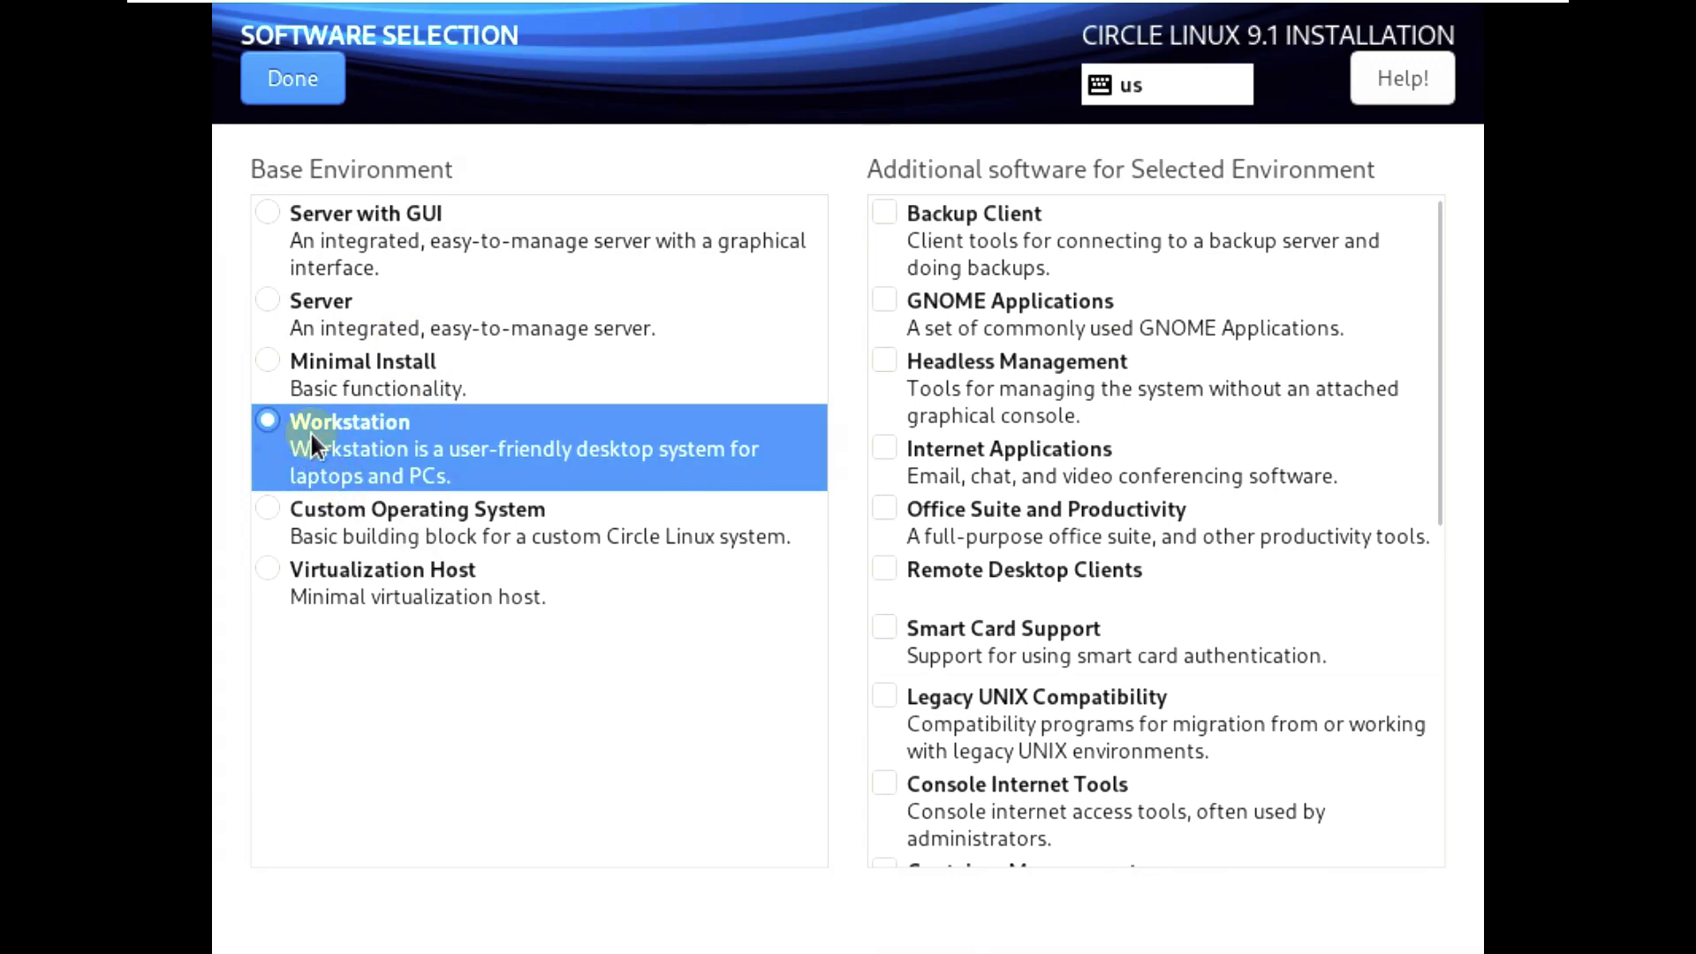
pyautogui.click(302, 83)
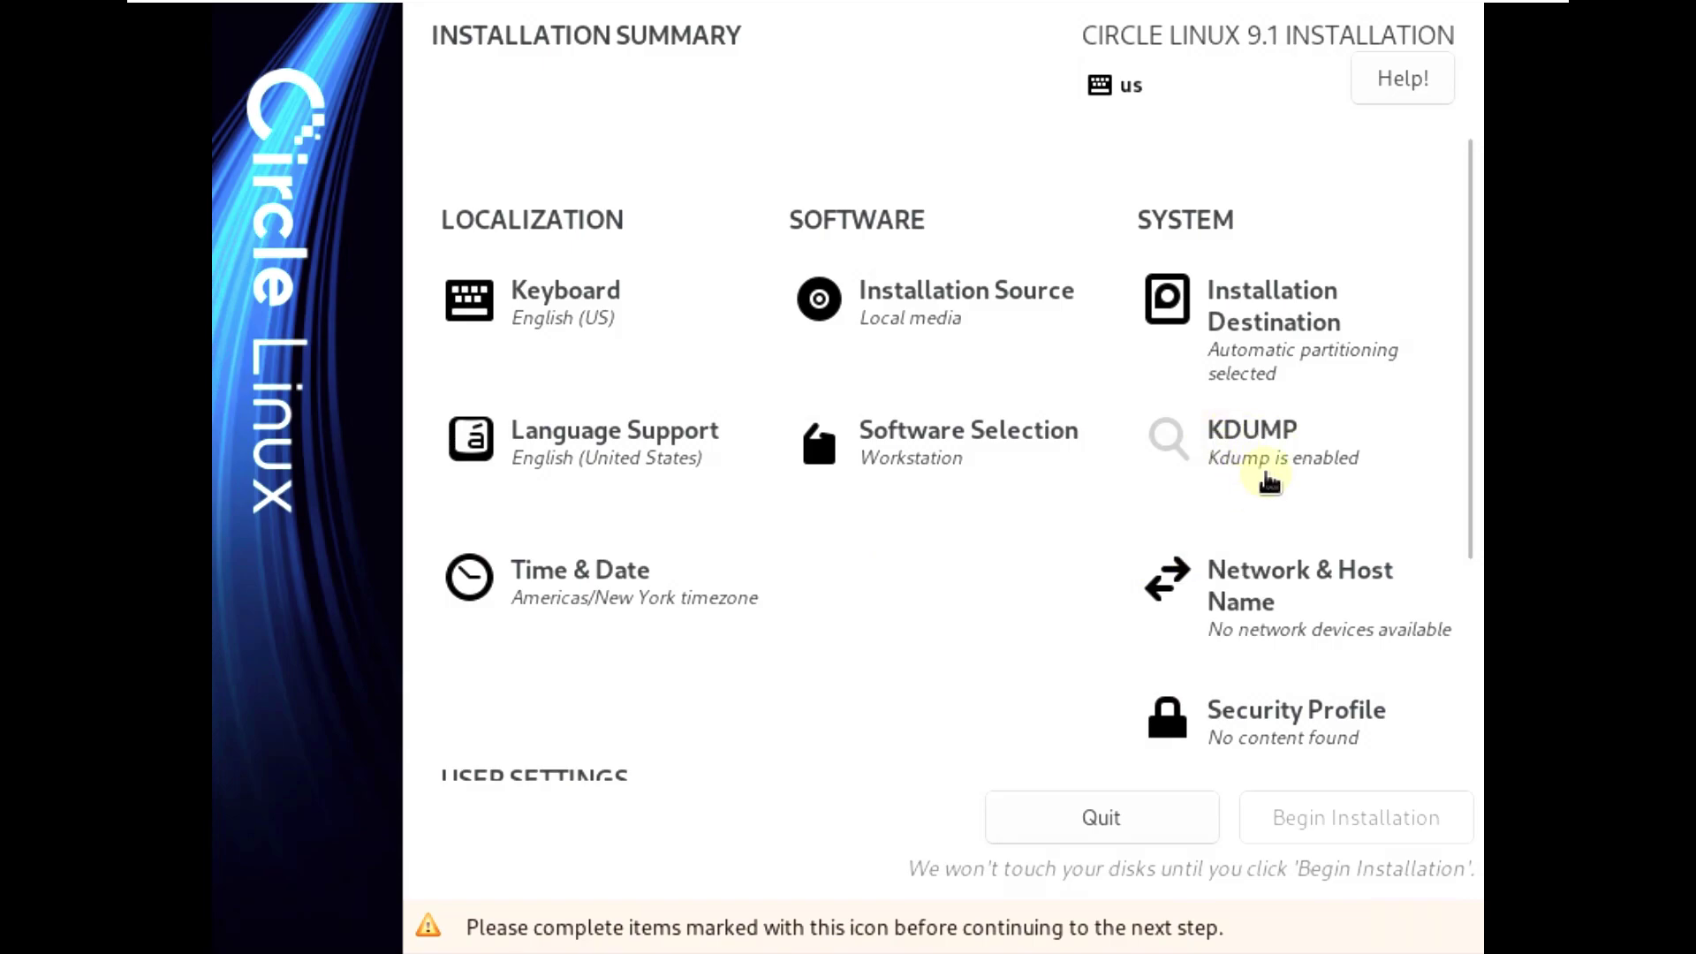
# - Set the timezone to Americas / Los Angeles
pyautogui.click(628, 600)
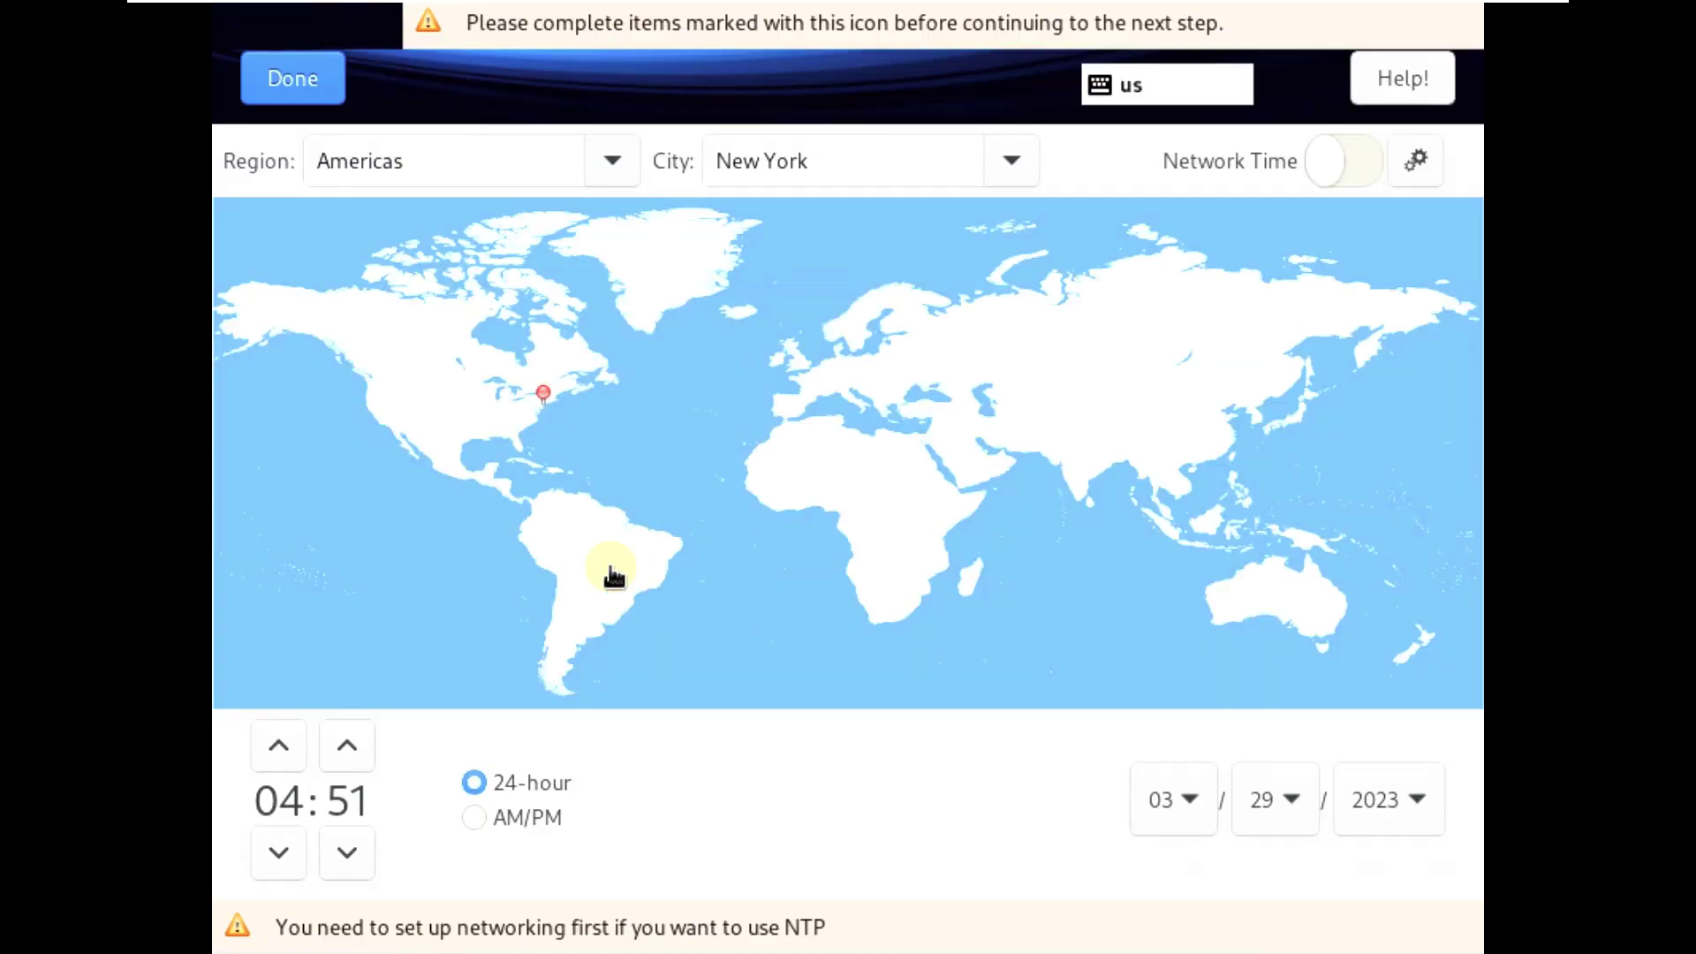
pyautogui.click(368, 409)
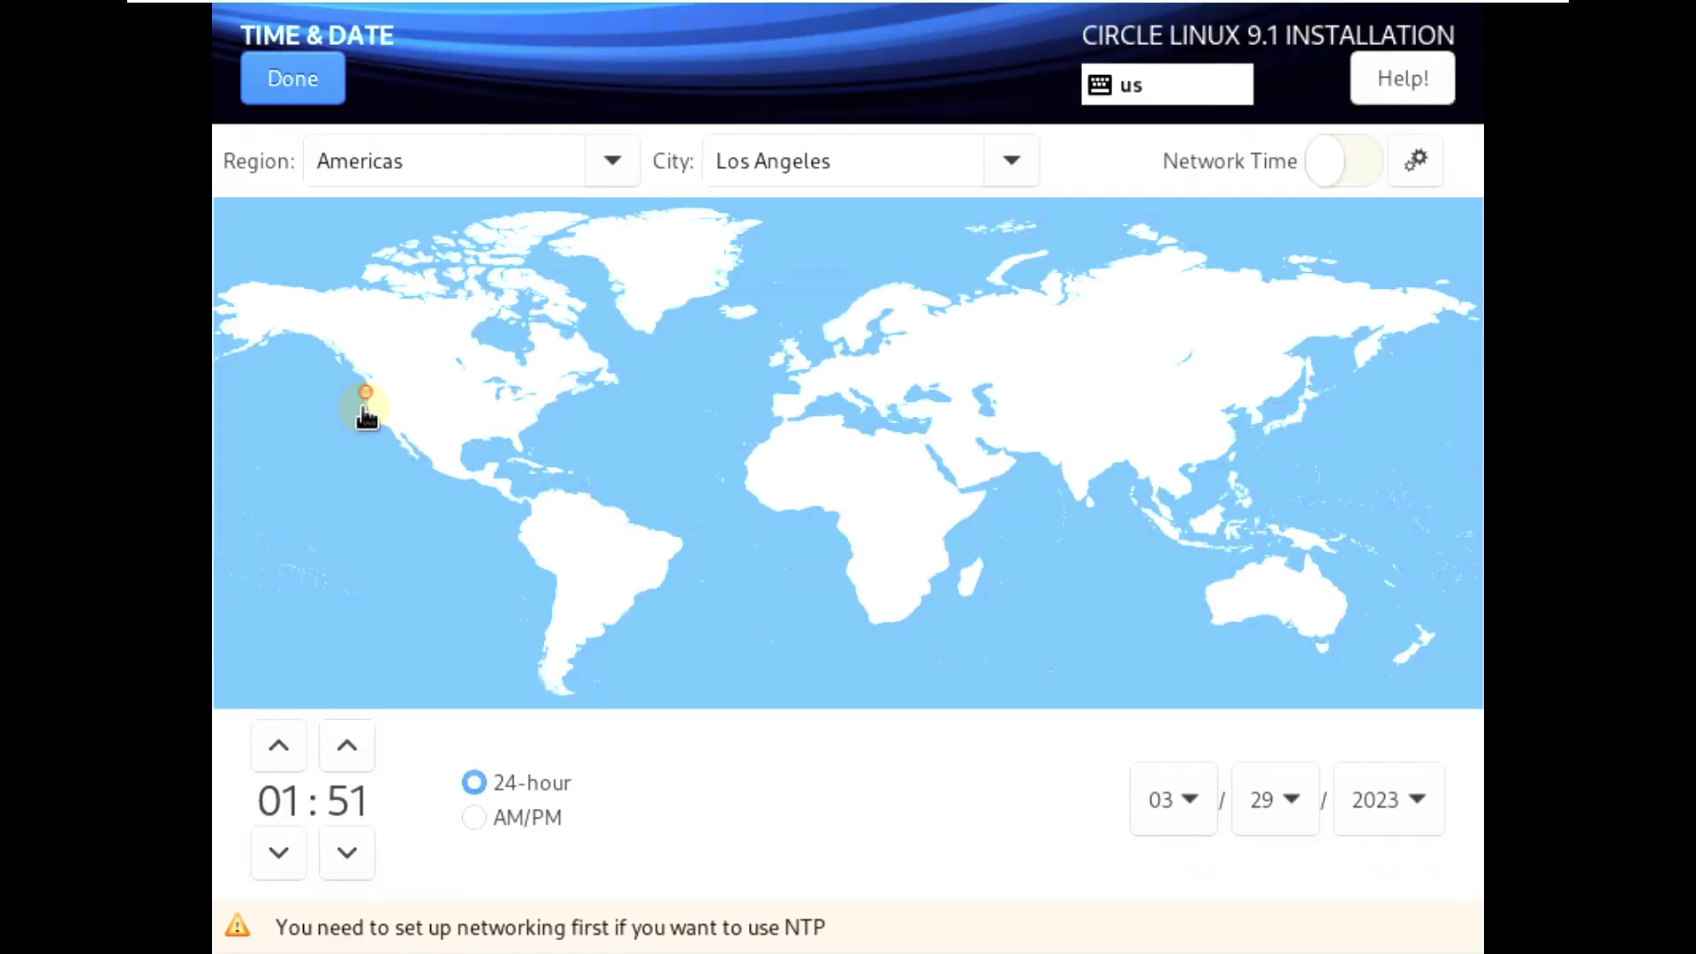
pyautogui.click(604, 157)
pyautogui.click(1018, 159)
pyautogui.click(1012, 161)
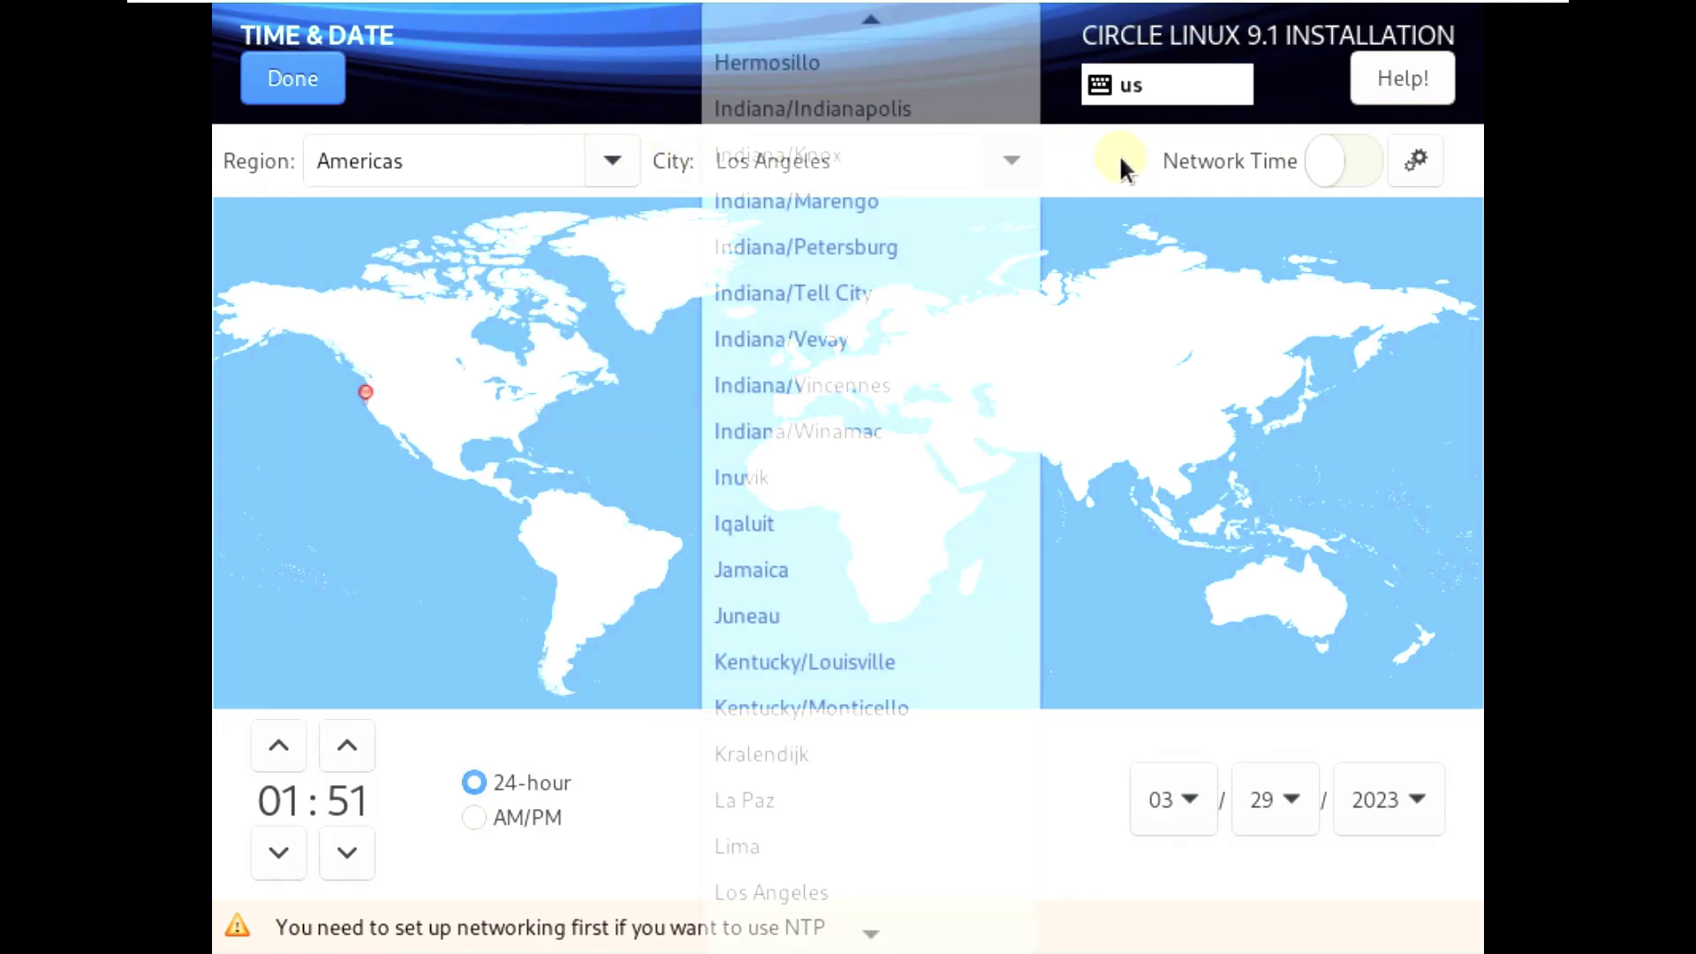
pyautogui.click(1120, 156)
pyautogui.click(291, 79)
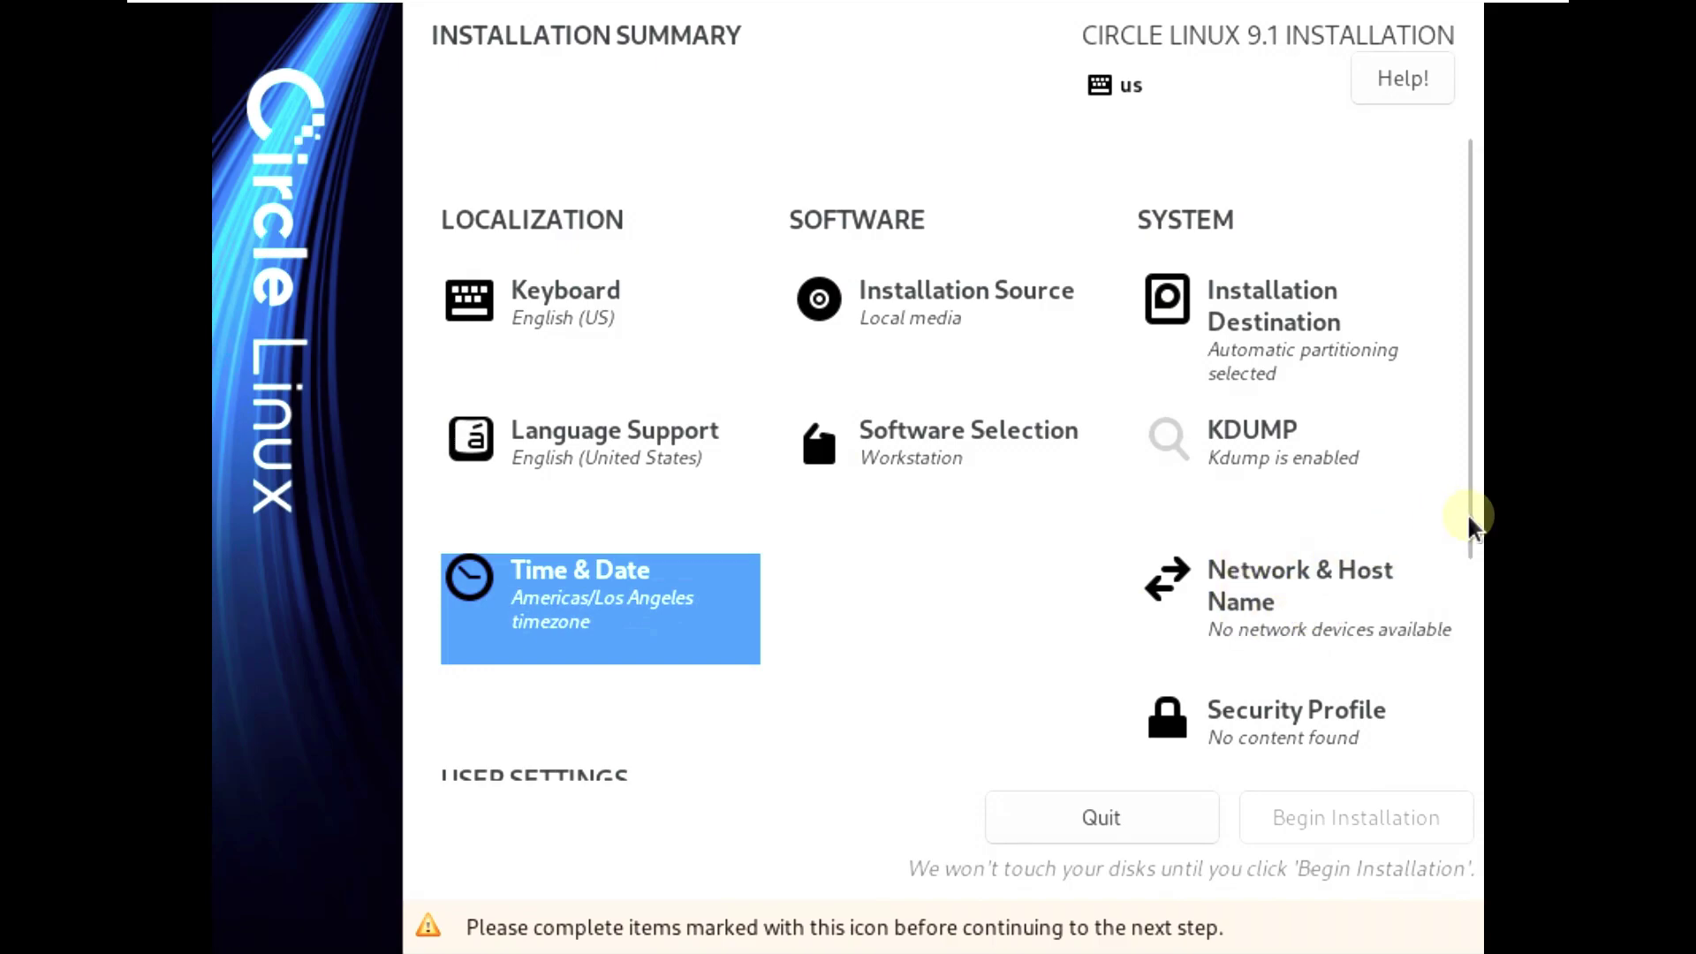
# - Review Network & Host Name and Security Profile, leaving both unchanged
pyautogui.scroll(-2, 1457, 583)
pyautogui.click(1307, 492)
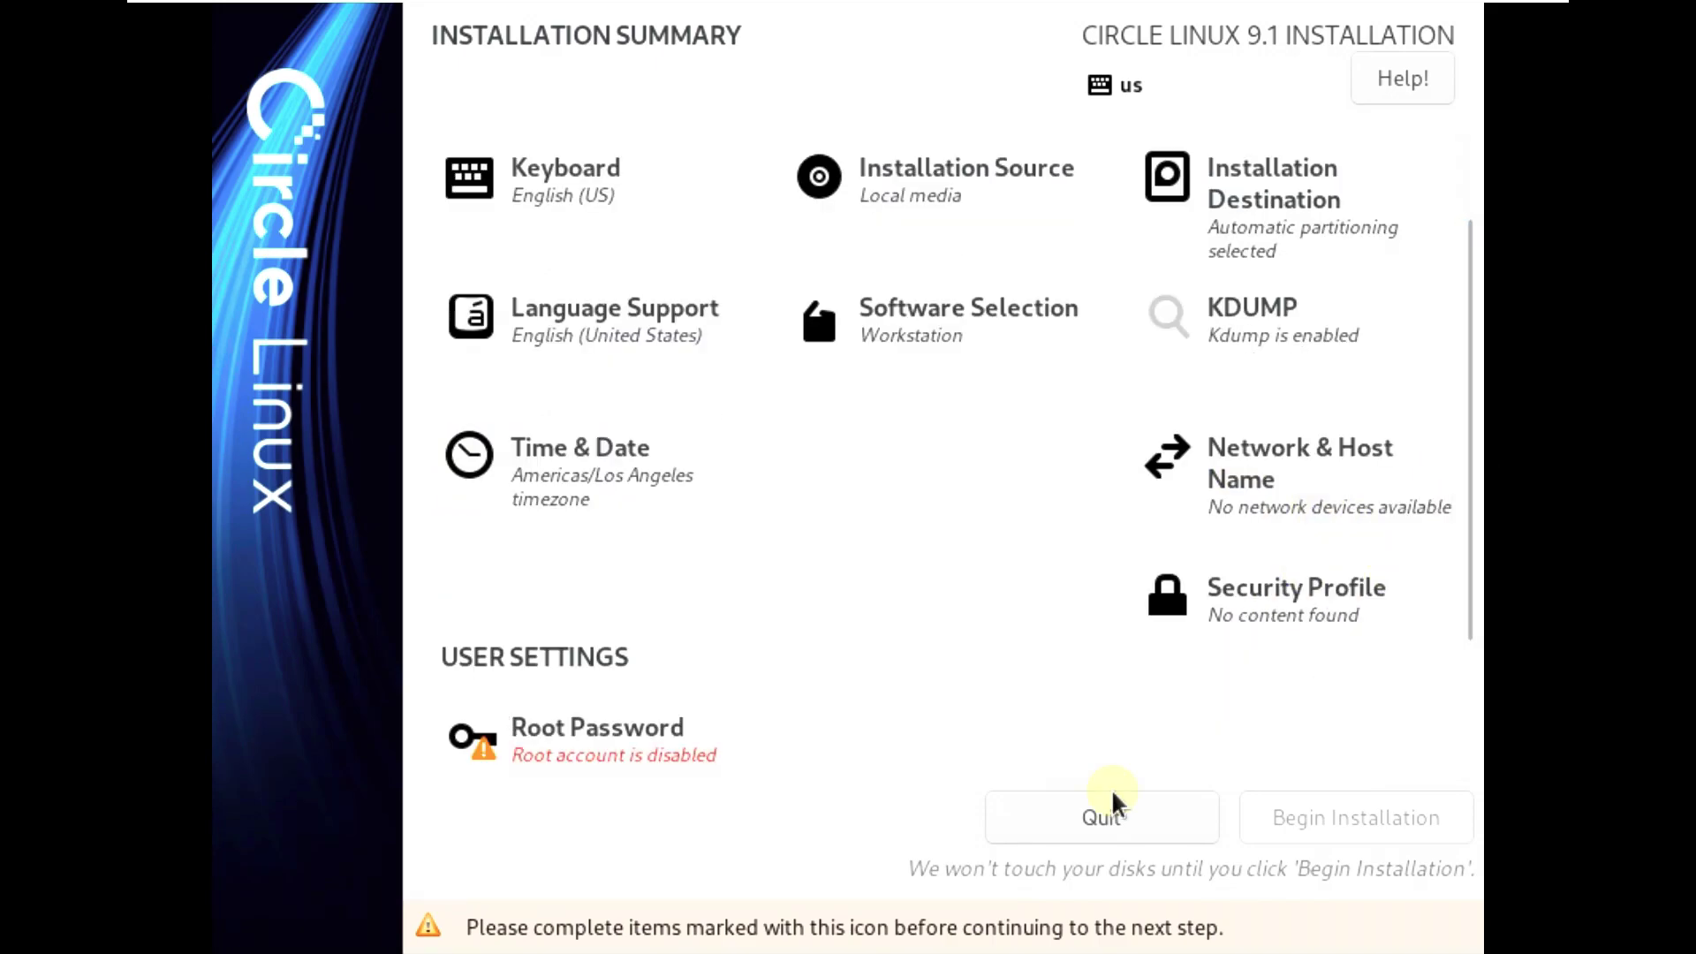
pyautogui.click(340, 86)
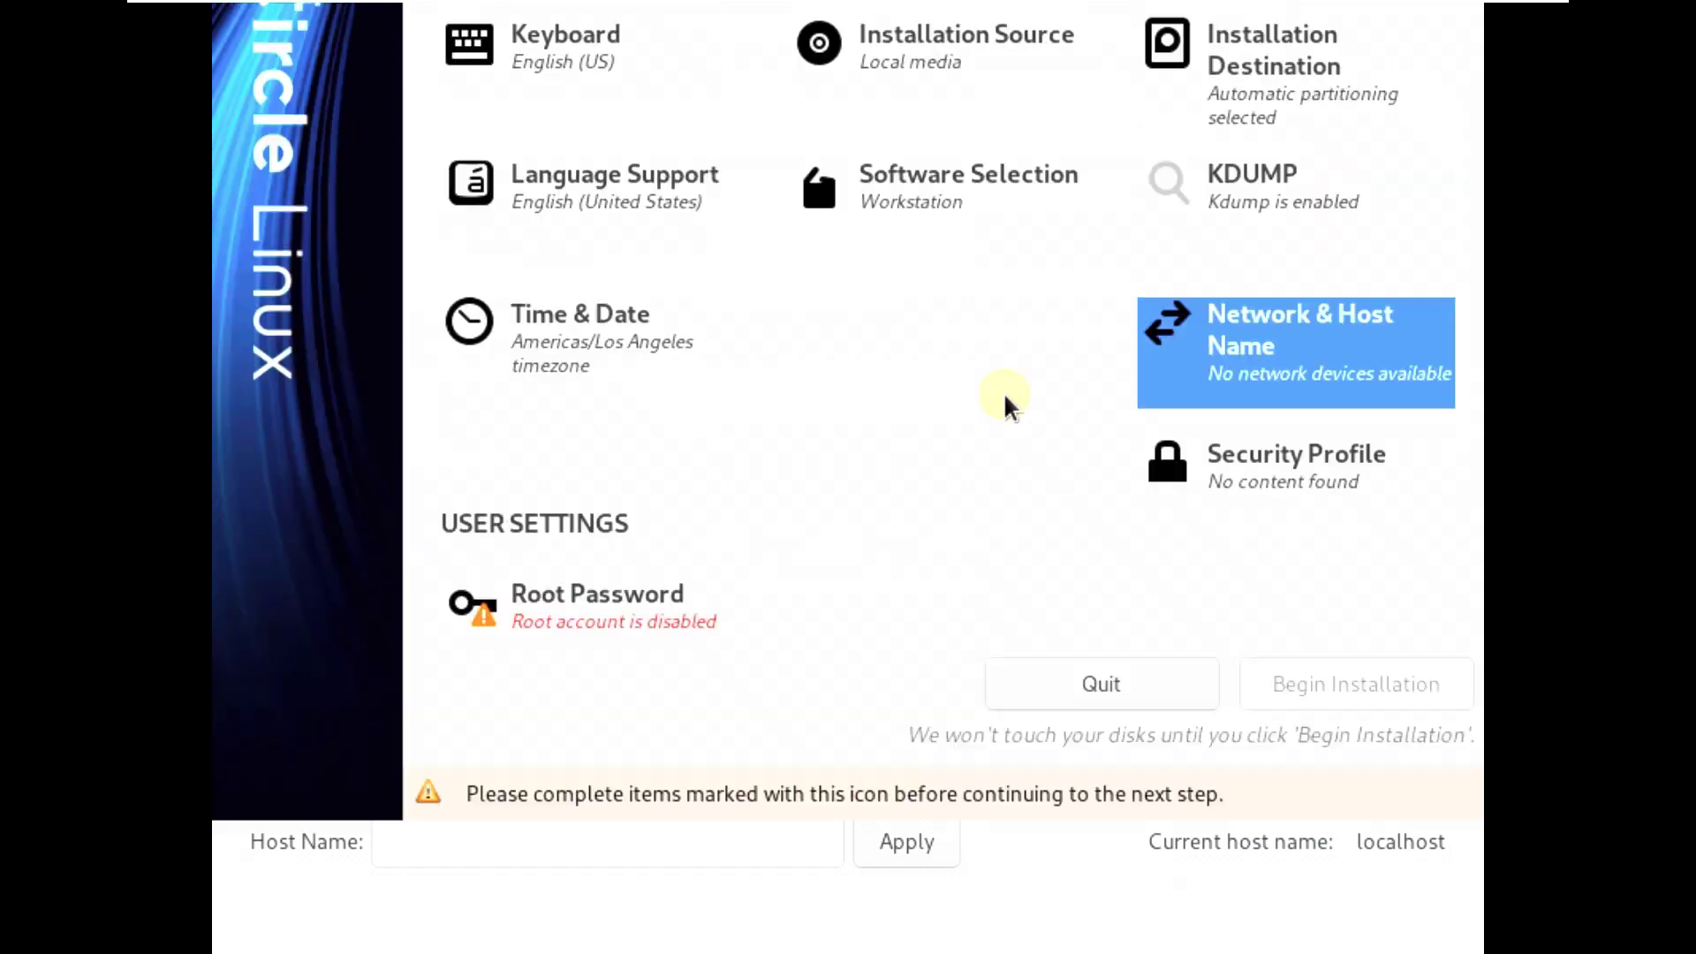
pyautogui.click(1343, 611)
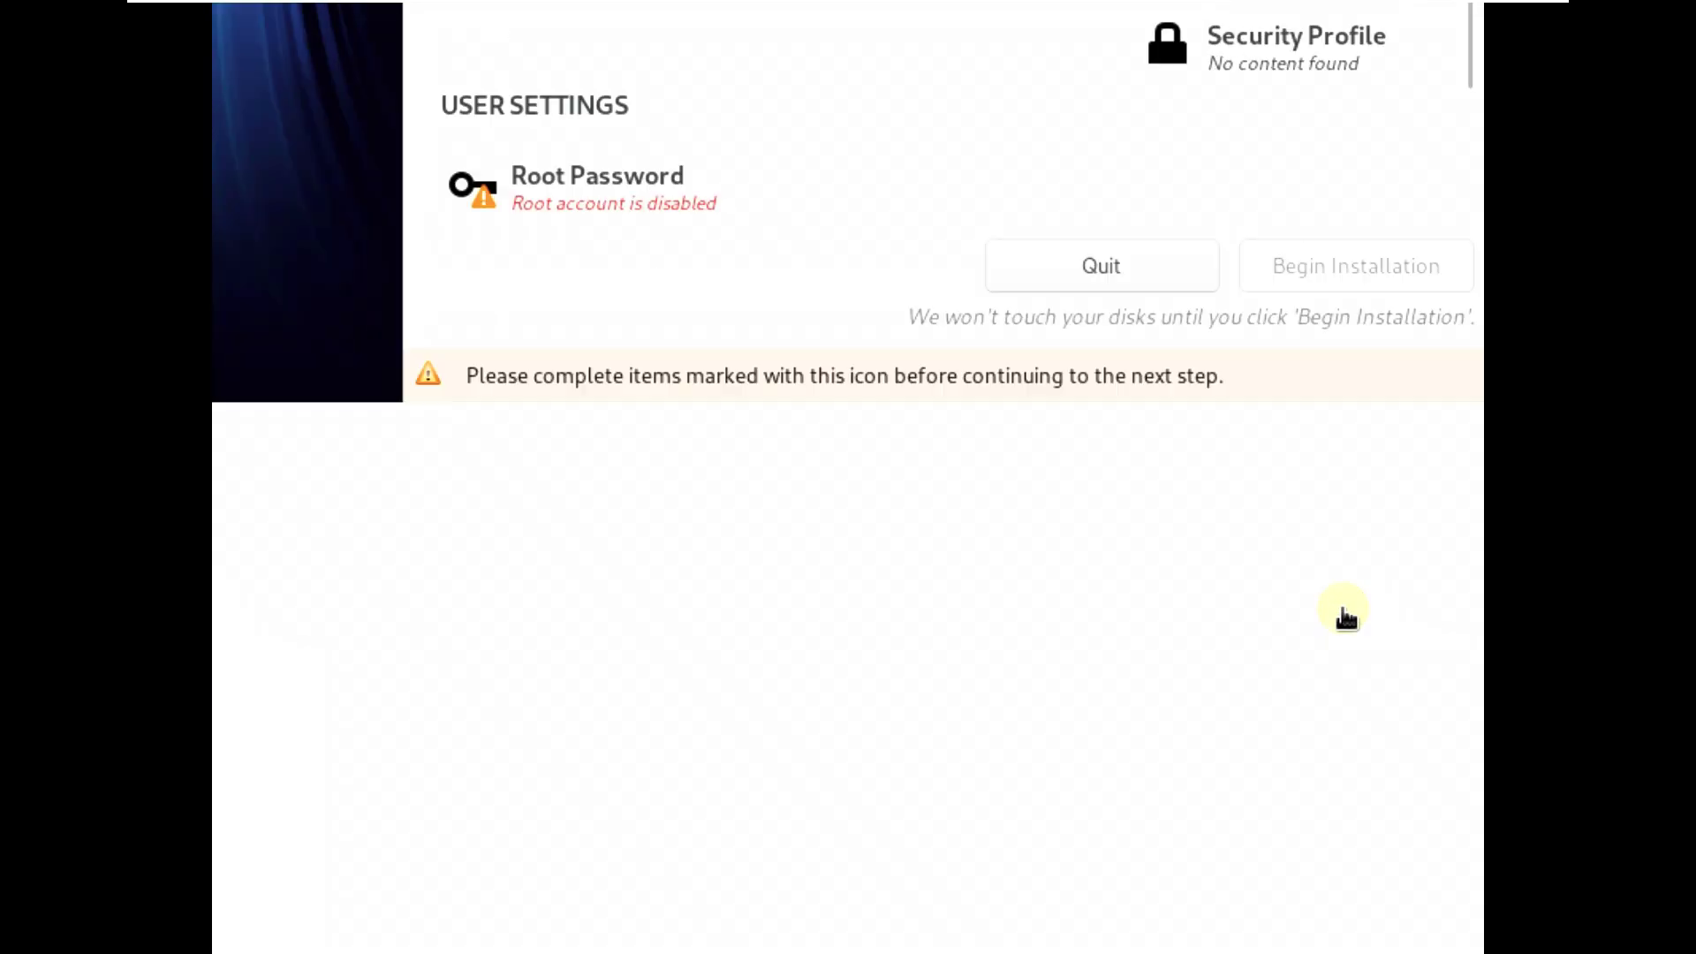
pyautogui.click(307, 77)
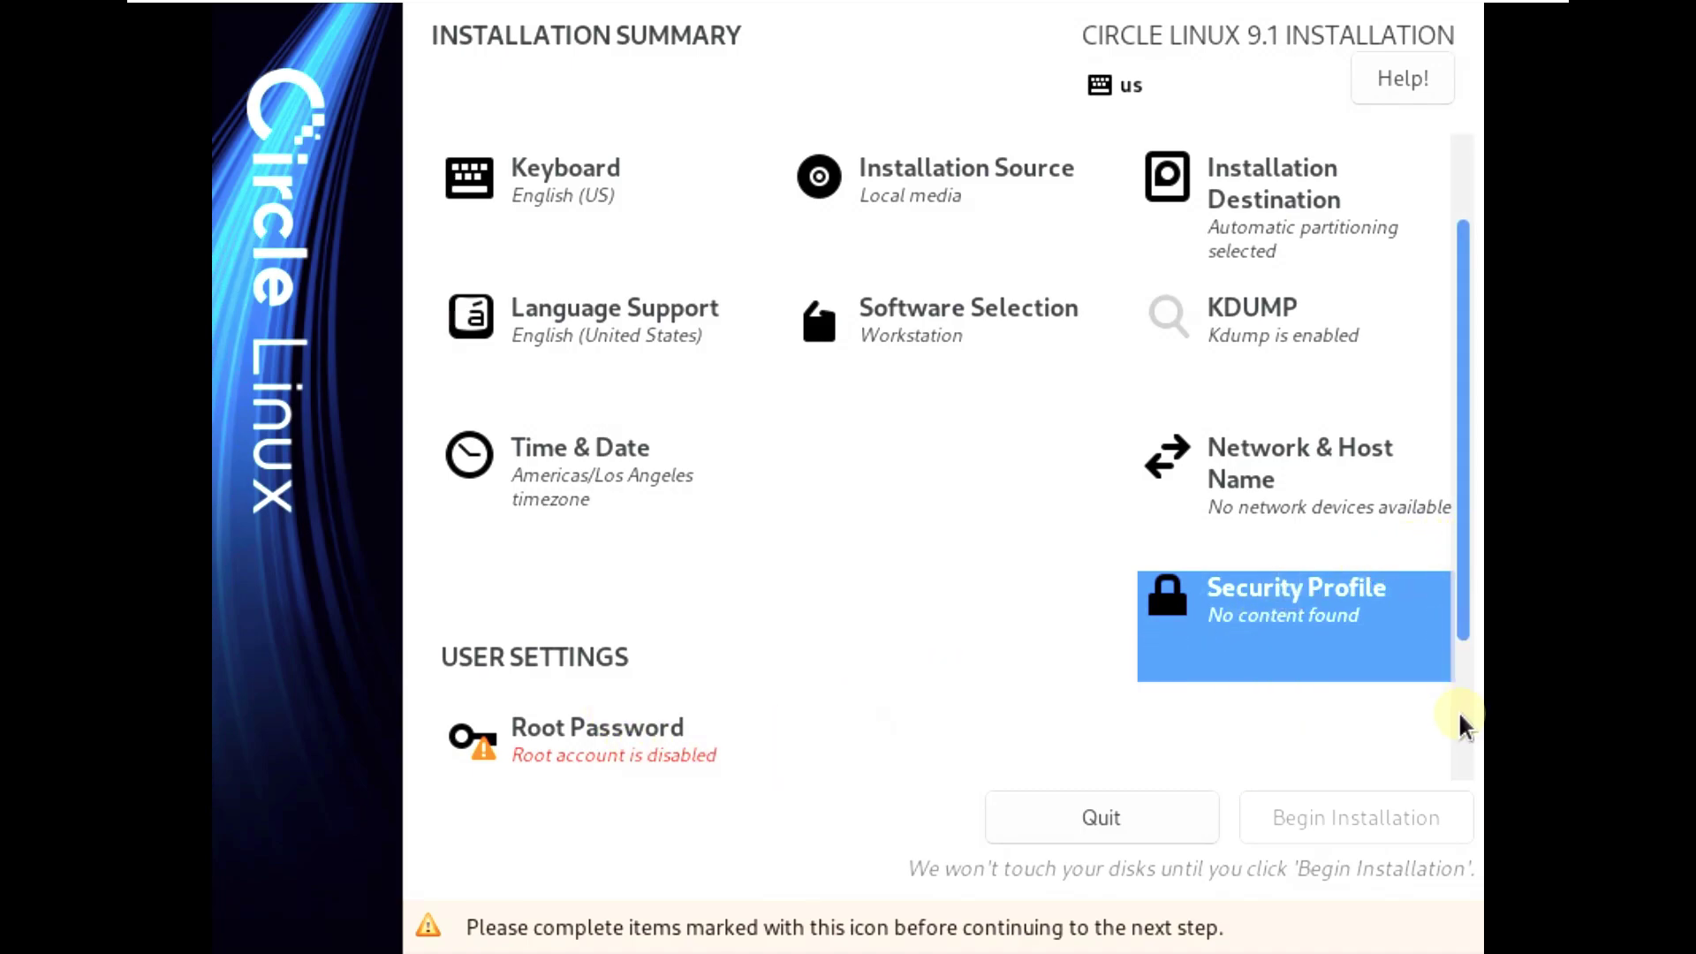
pyautogui.moveTo(1465, 586); pyautogui.dragTo(1428, 863)
# - Enter the root password in both fields and accept it despite being short
pyautogui.click(687, 749)
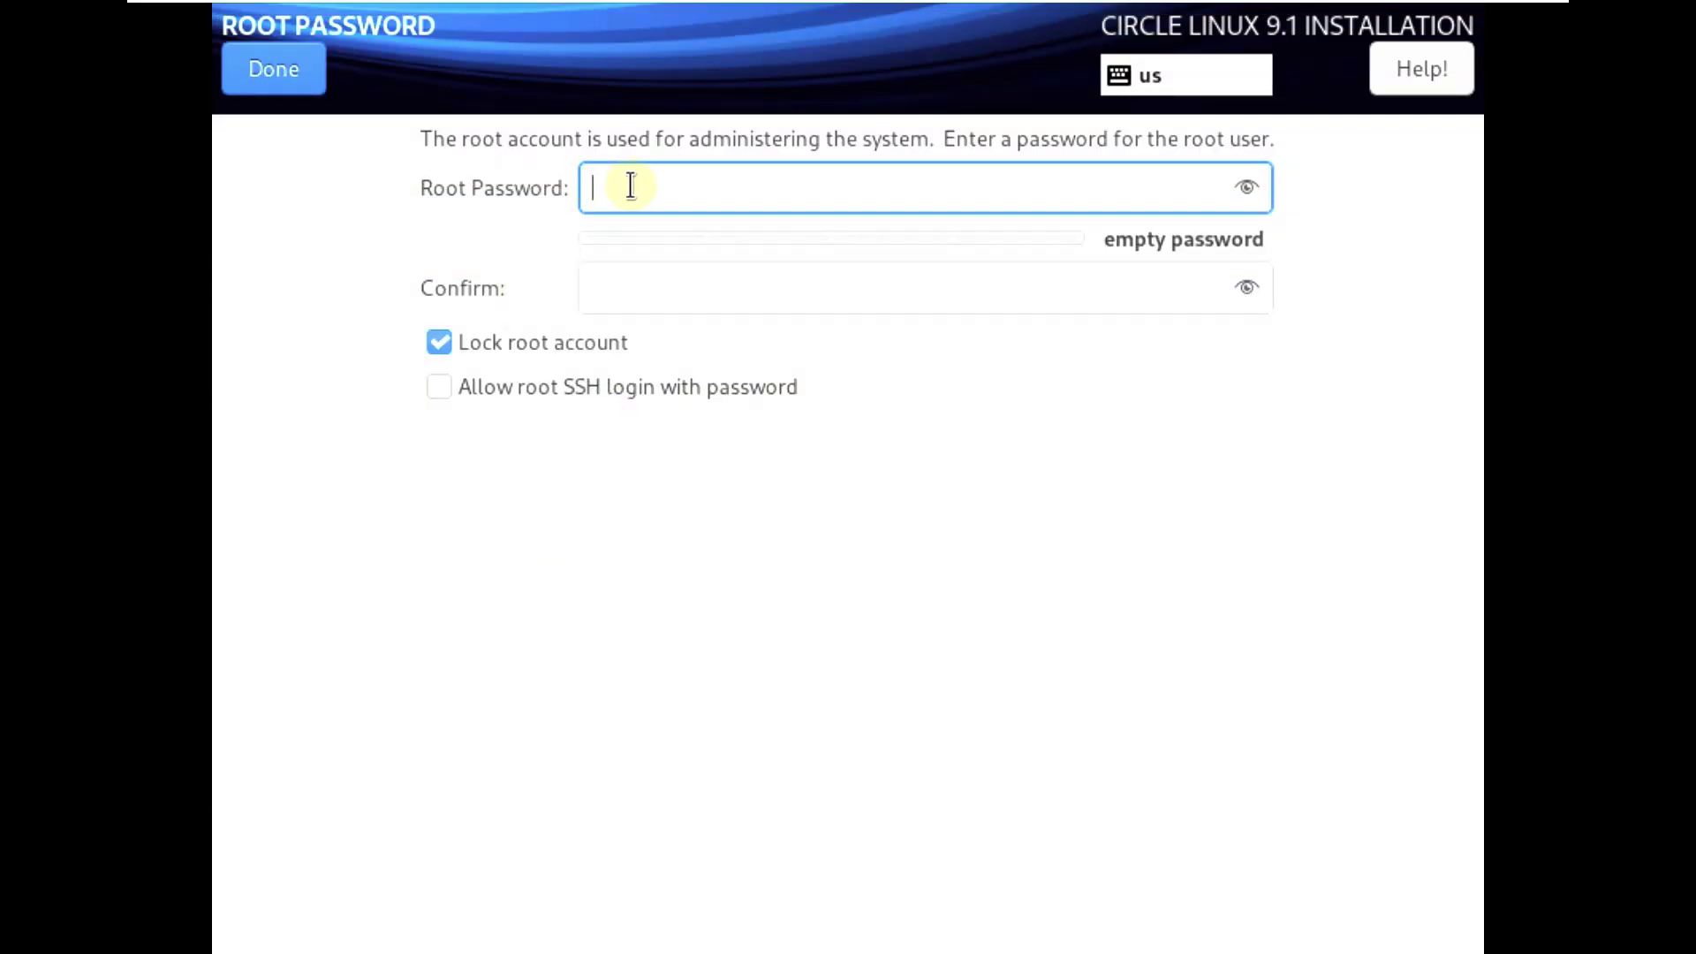
pyautogui.write('*****')
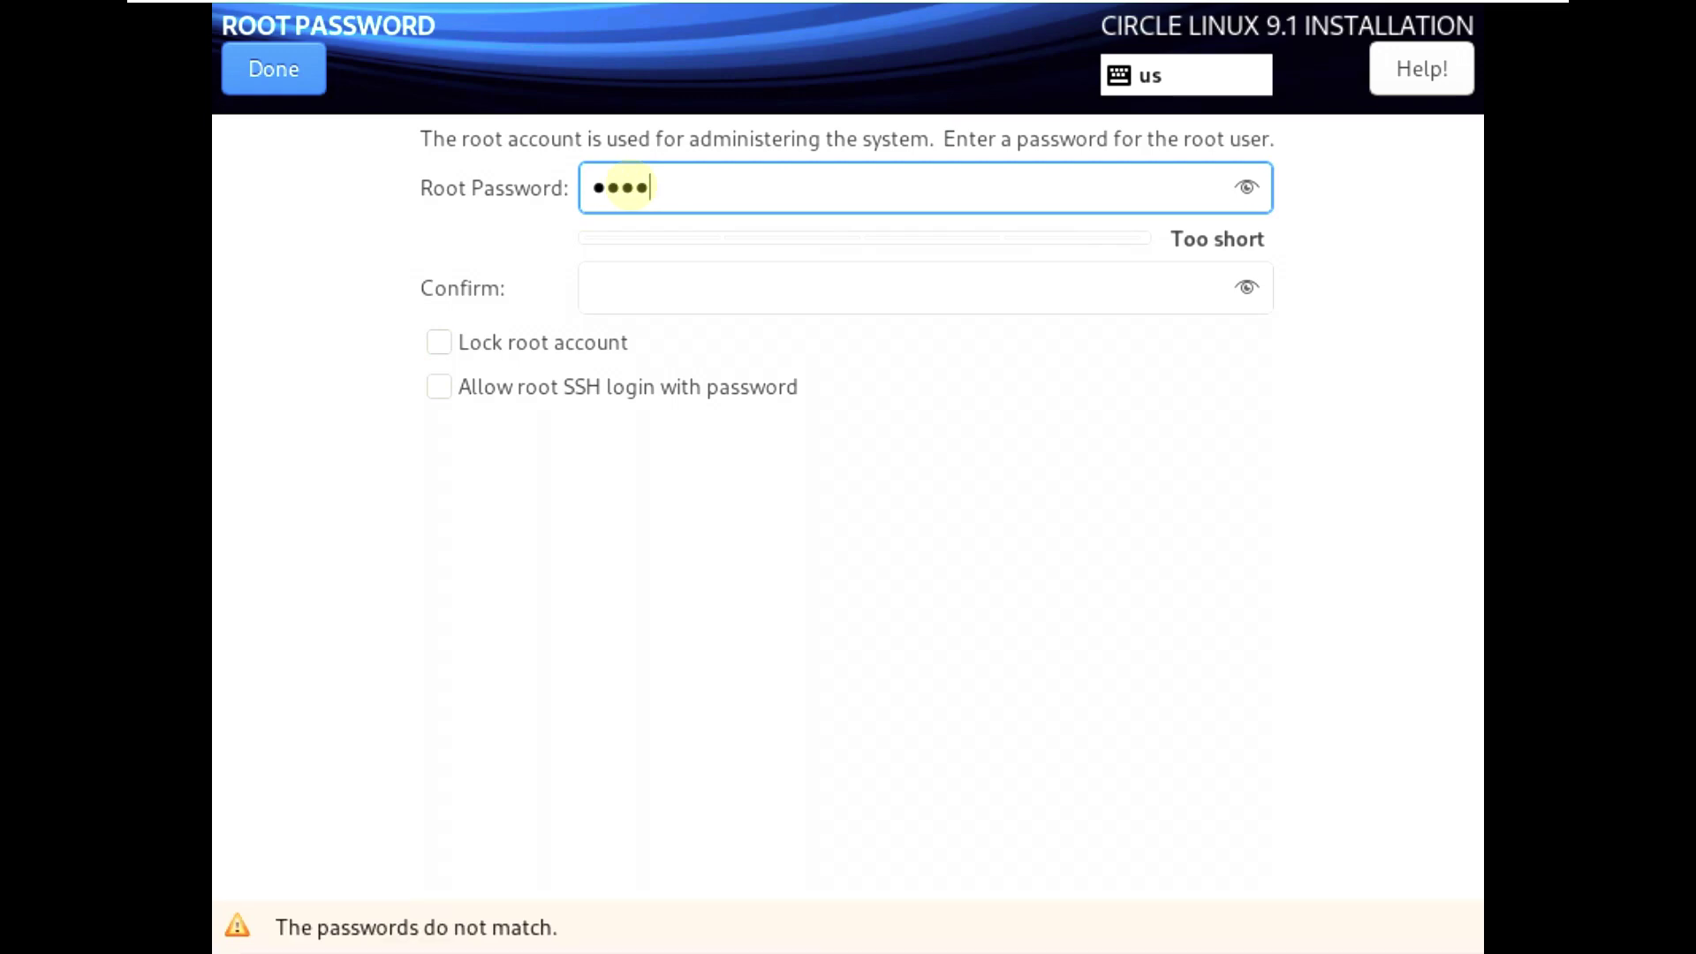
pyautogui.click(610, 290)
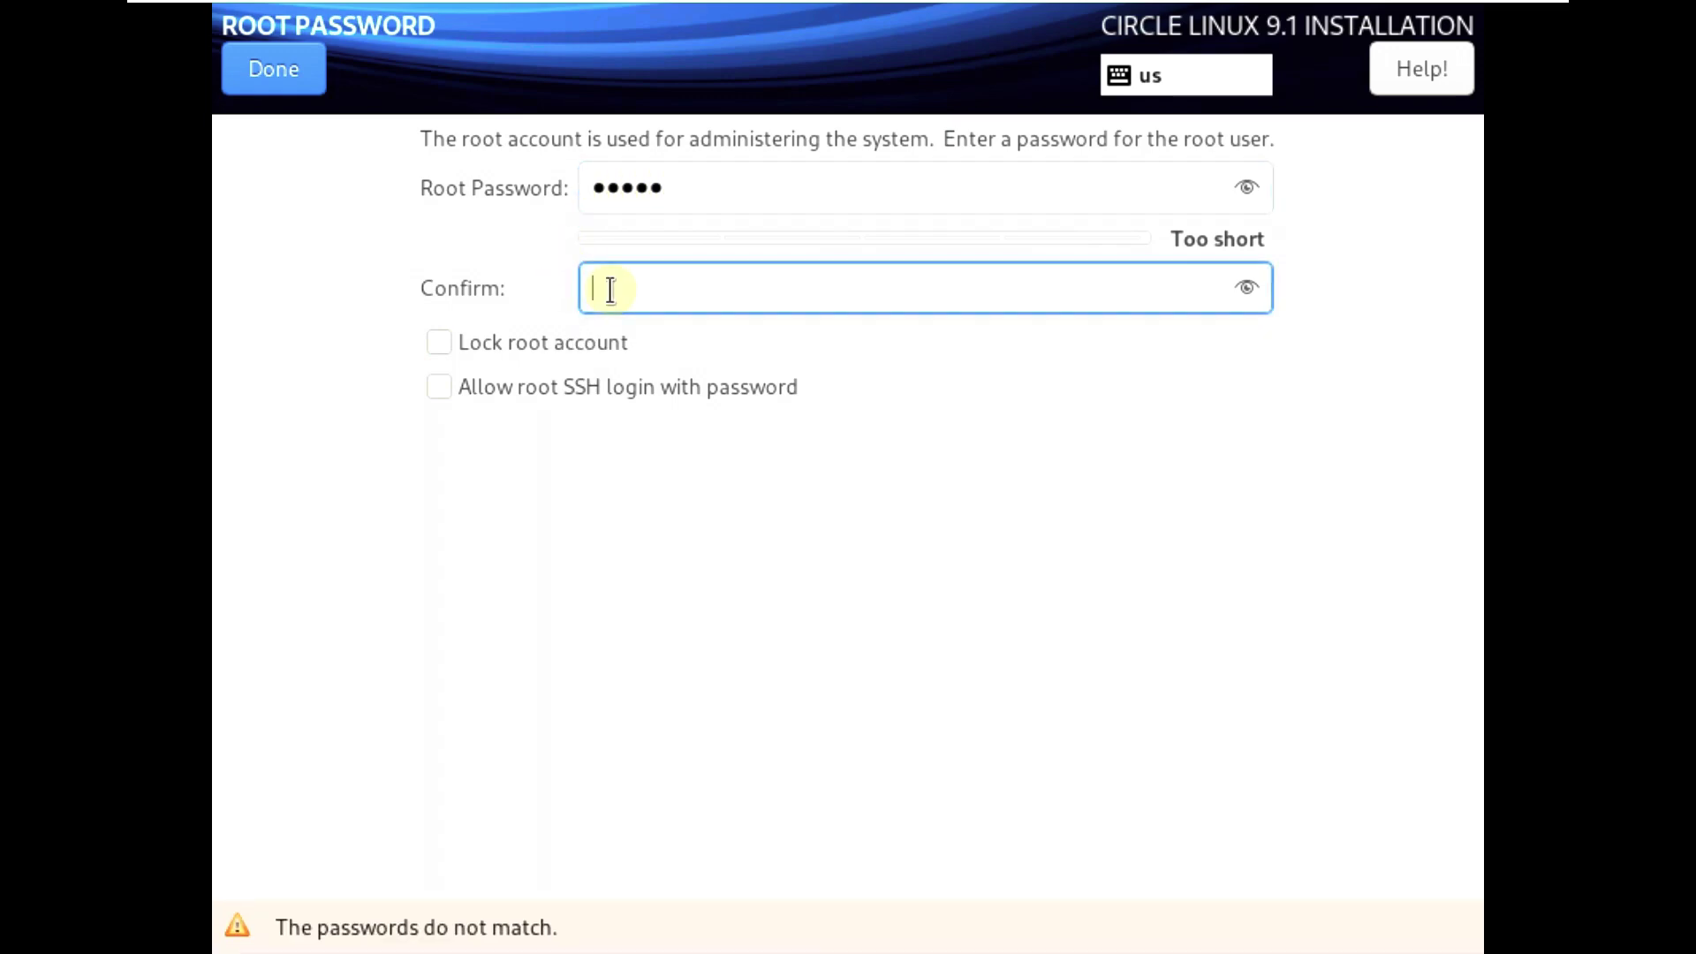
pyautogui.write('*****')
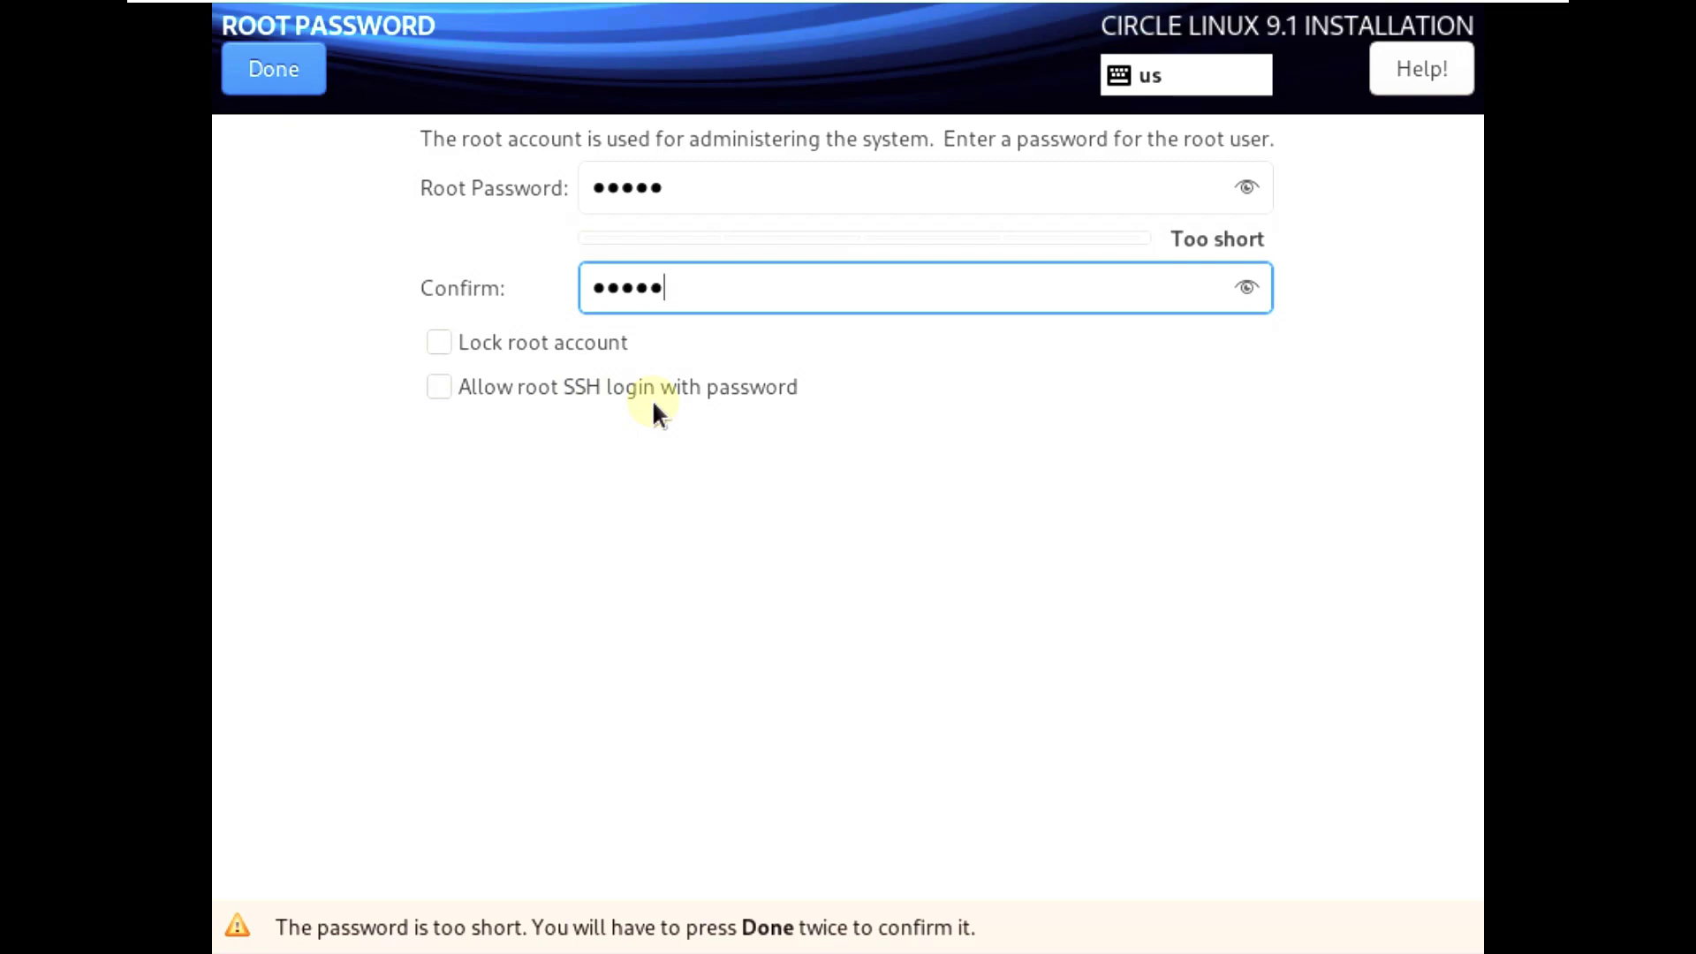
pyautogui.click(309, 76)
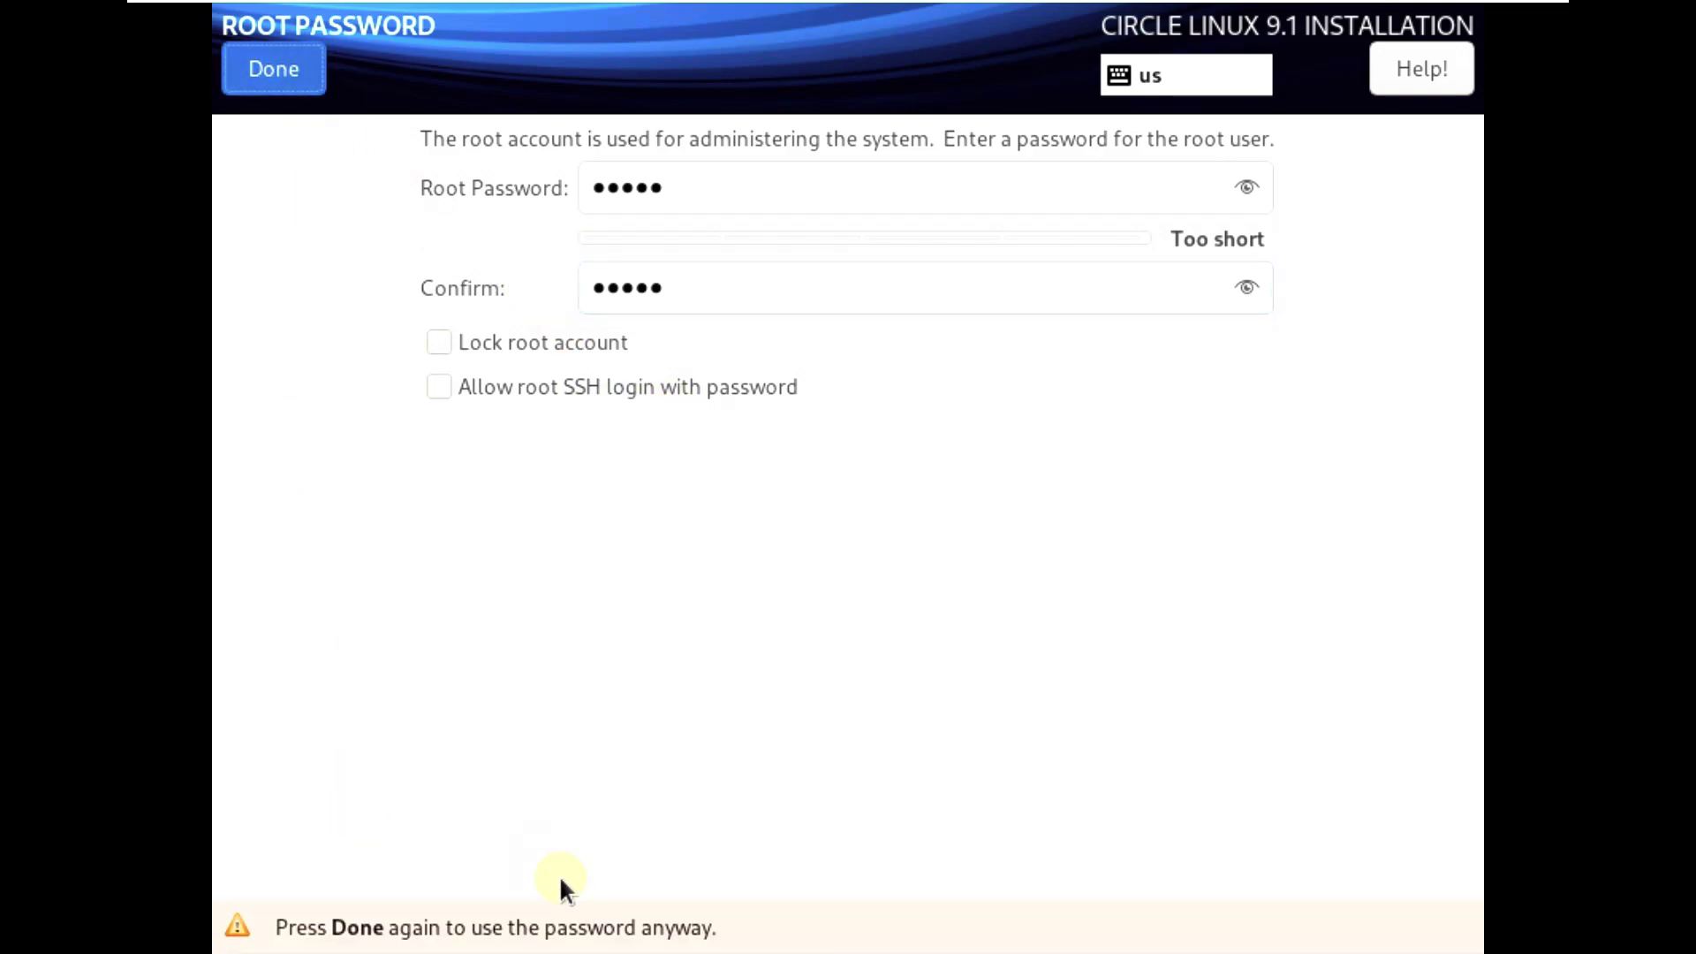
pyautogui.press('Return')
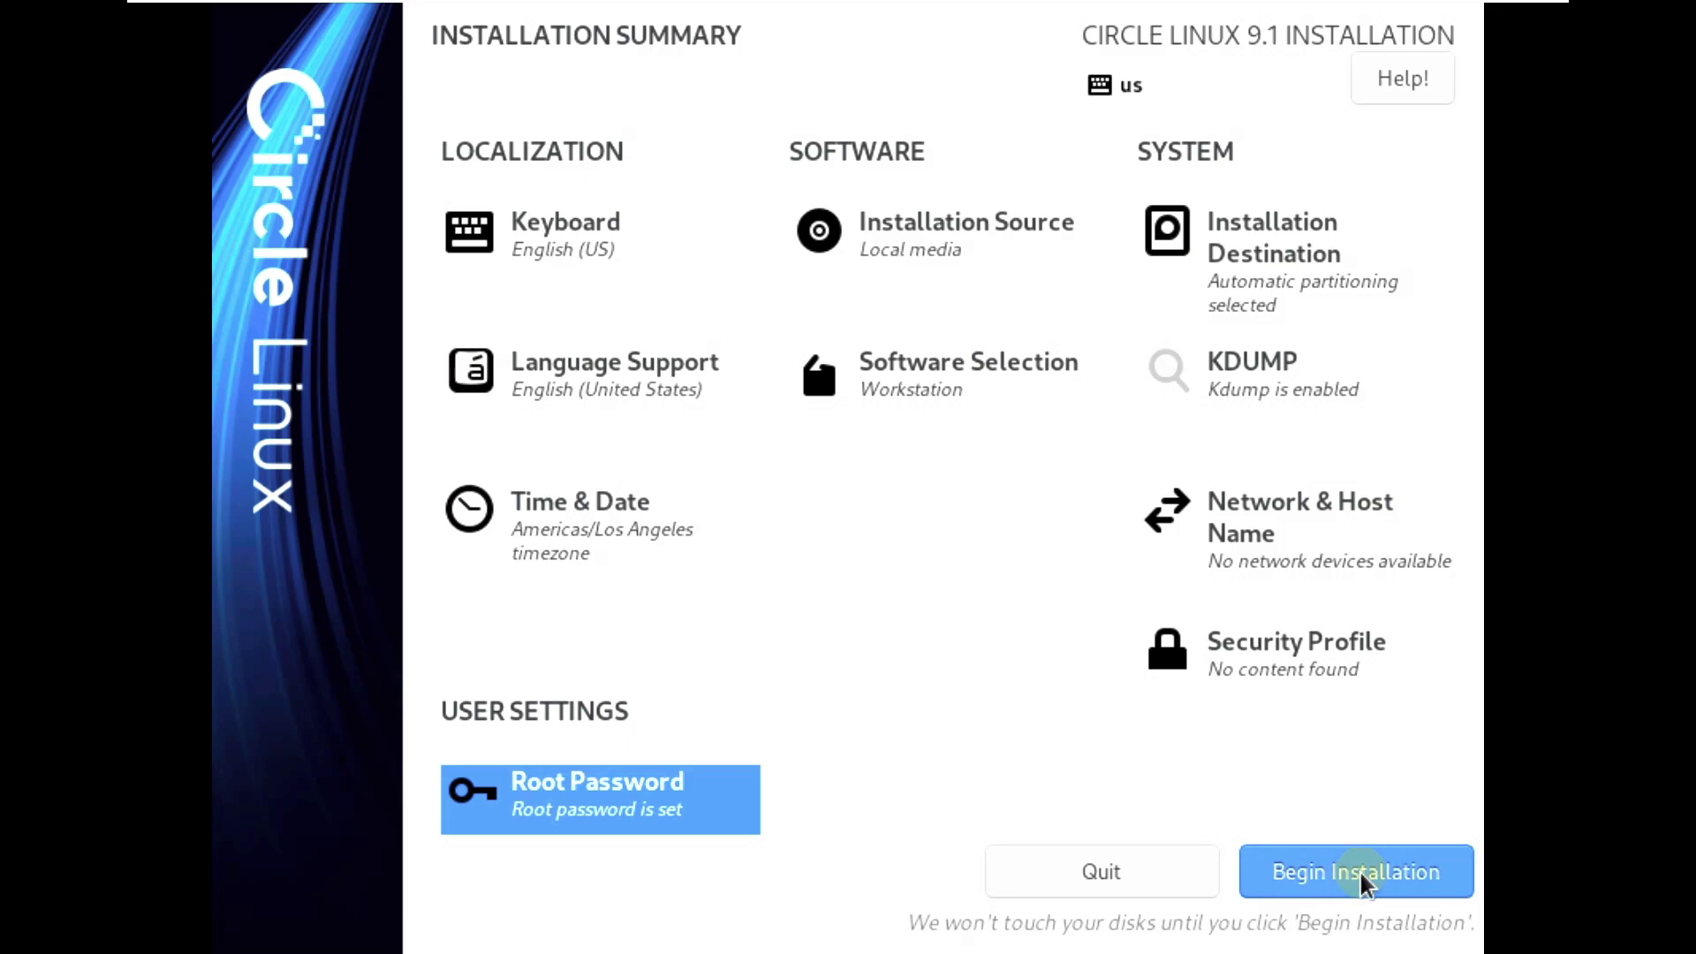
# - Begin the installation and let it run to Complete
pyautogui.click(1382, 872)
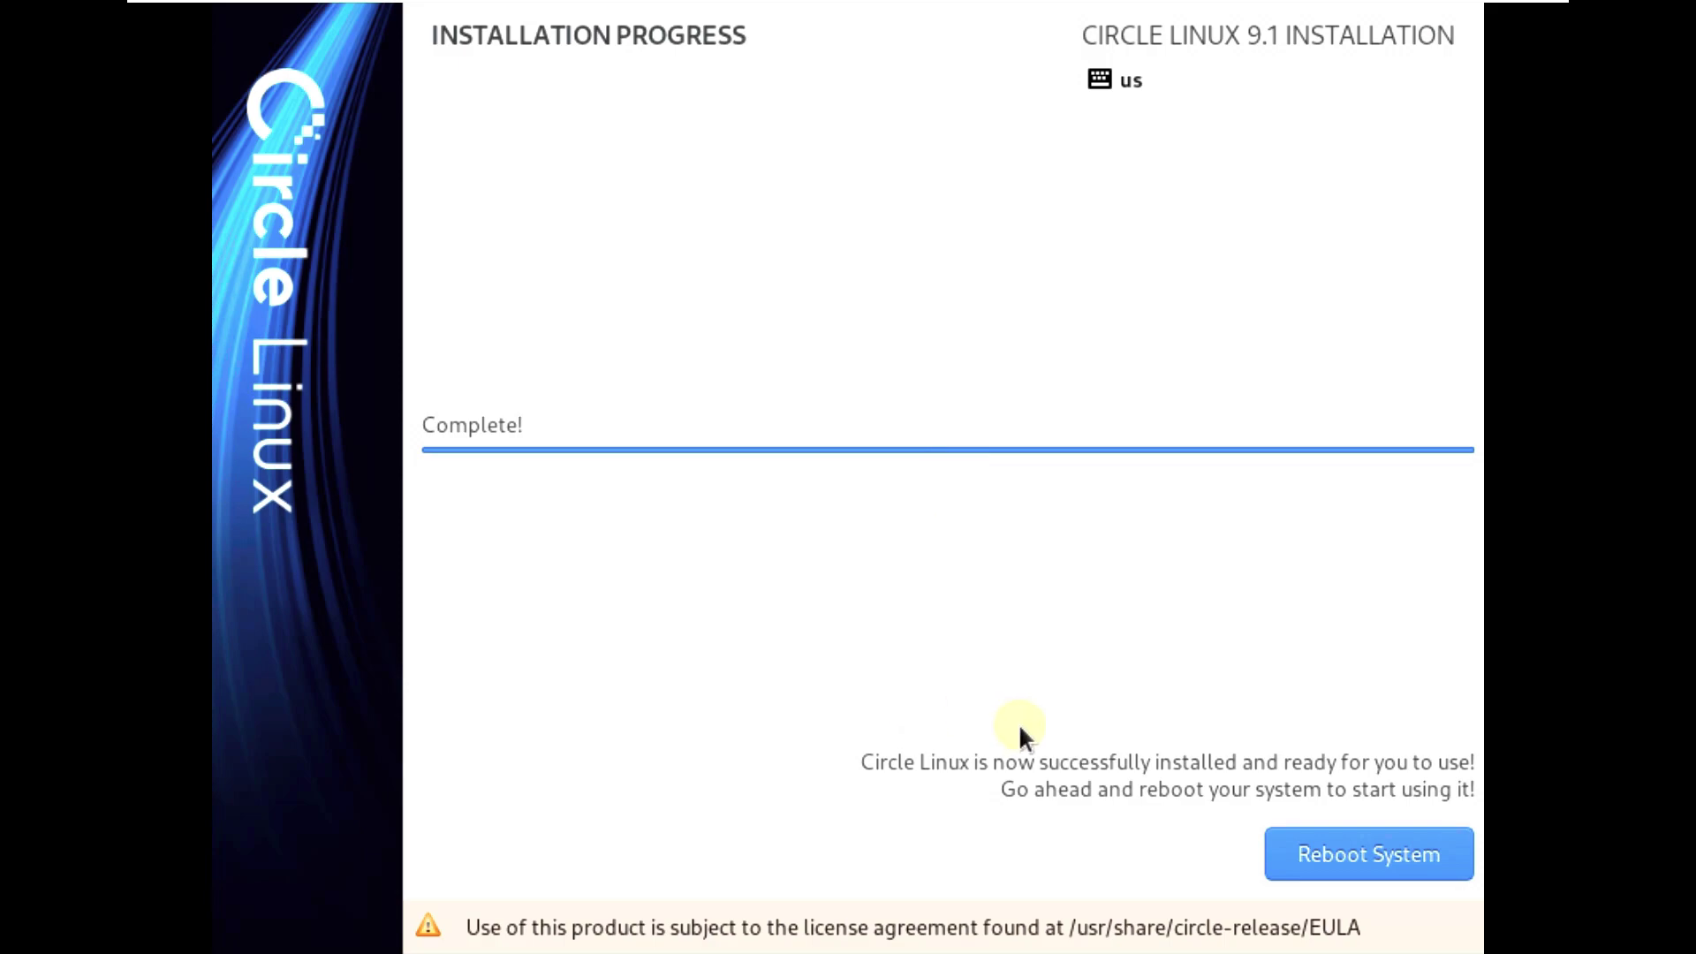
# - Reboot the system into the Circle Linux 9.1 initial setup
pyautogui.click(1345, 851)
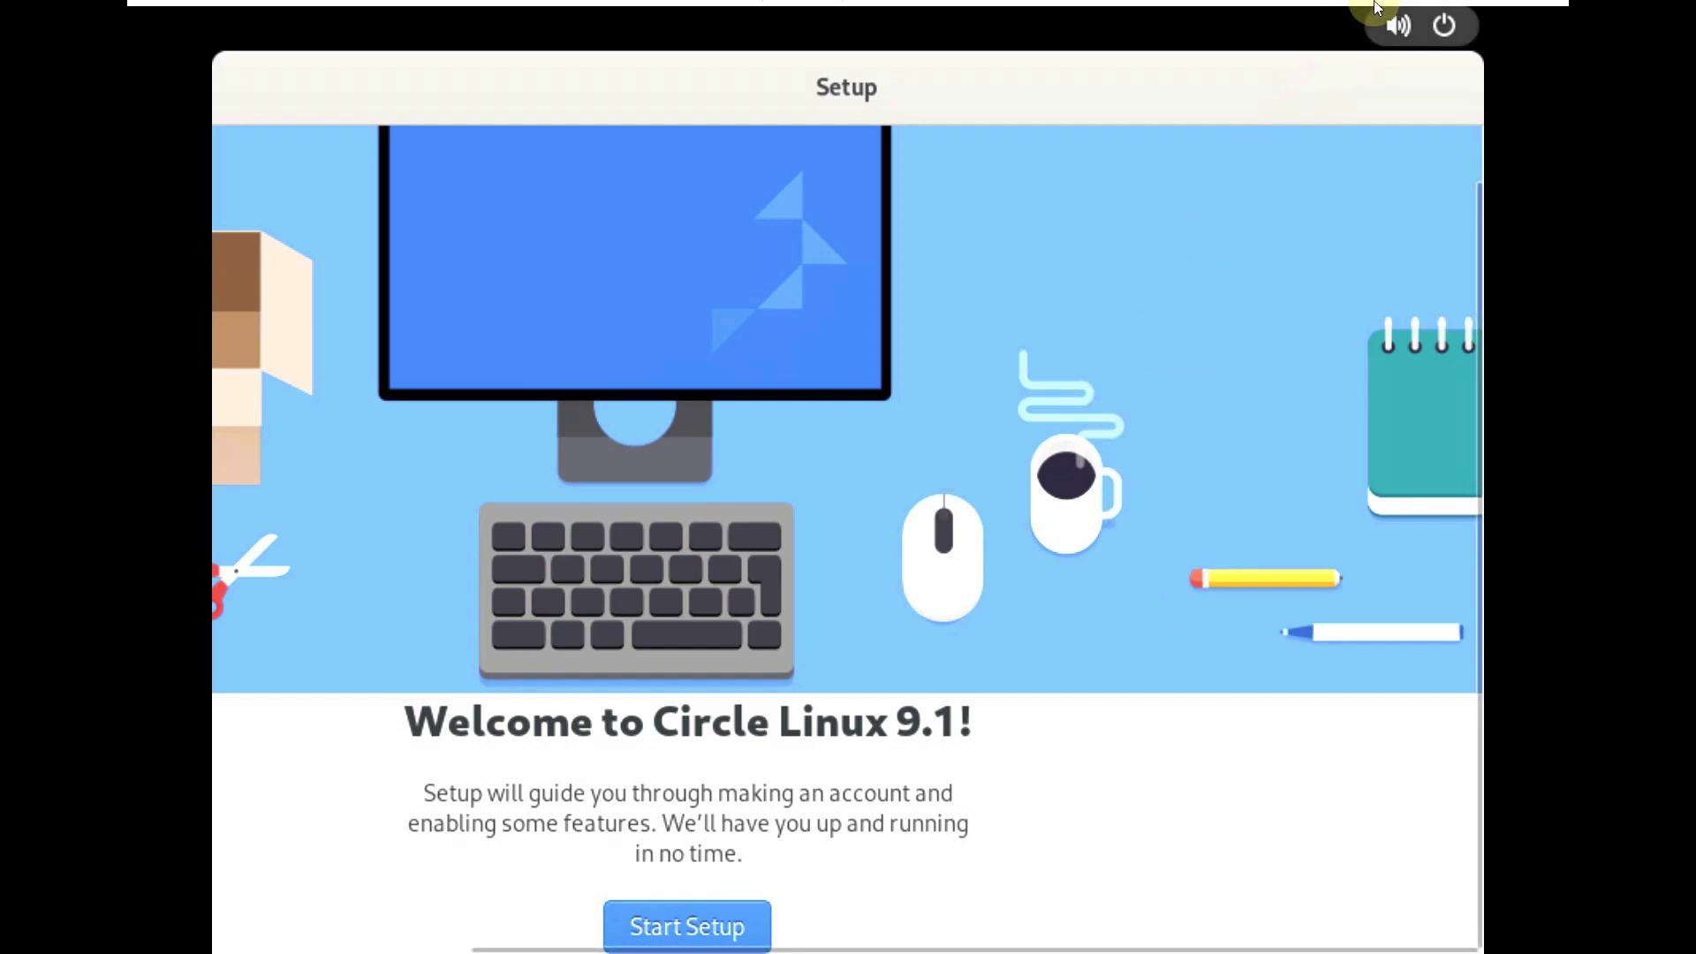
# - Fit the guest display to full resolution and centre the Setup window
pyautogui.moveTo(1351, 4)
pyautogui.click(734, 16)
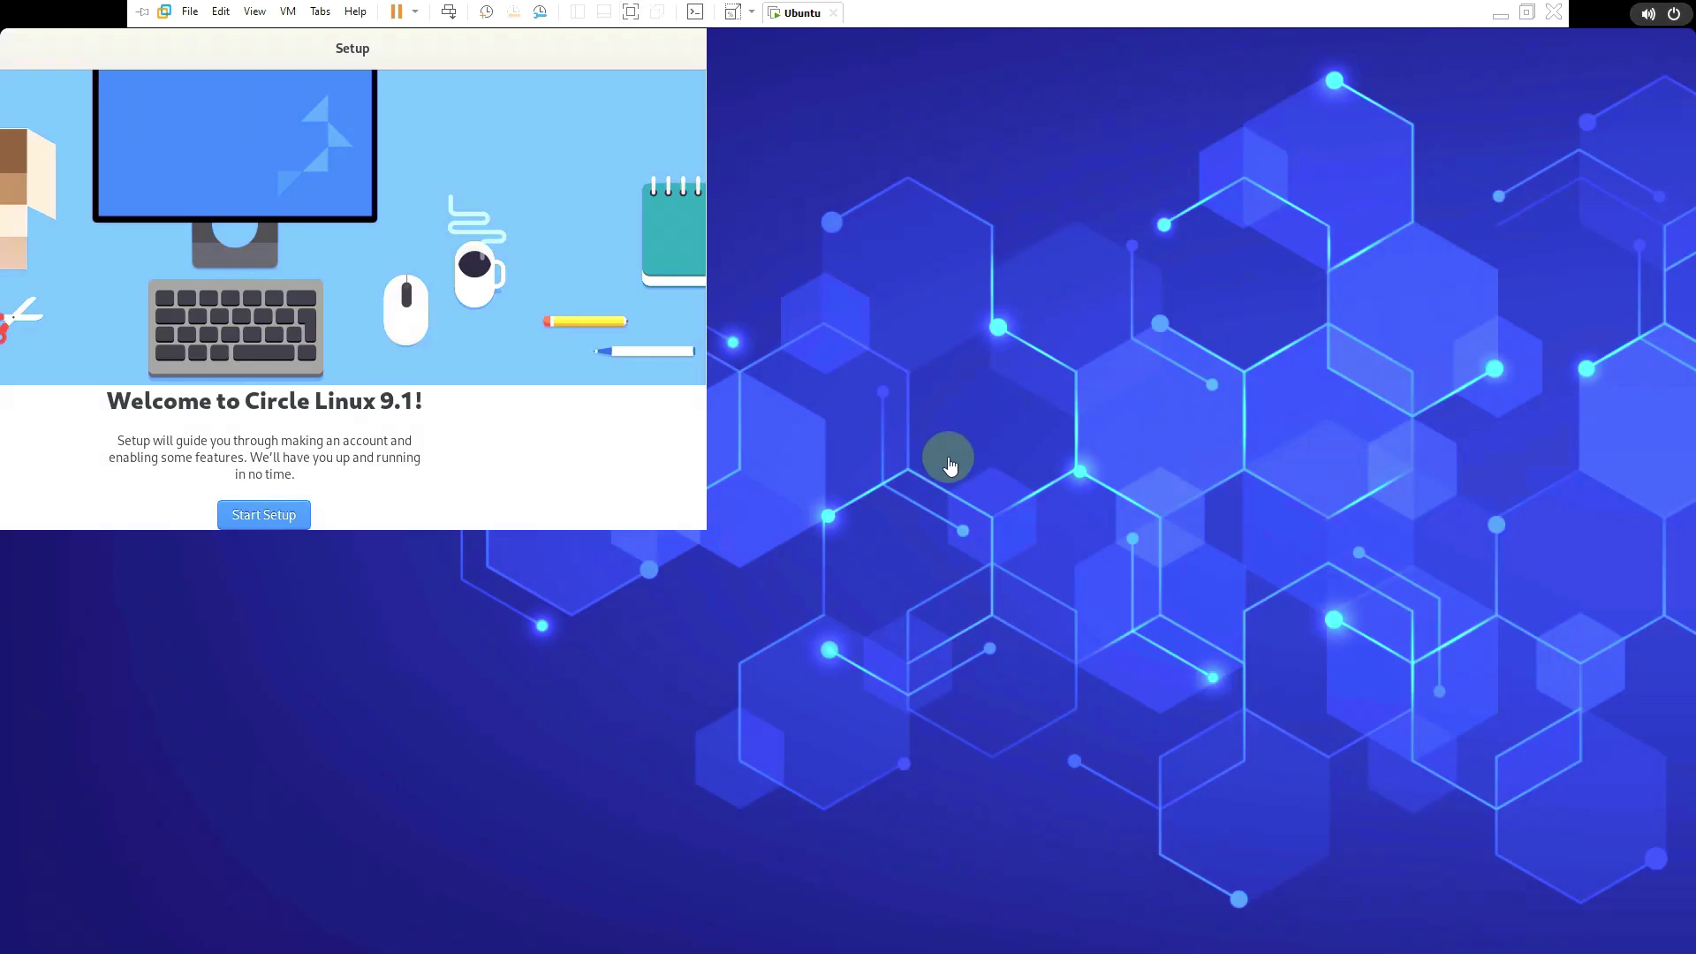
pyautogui.moveTo(574, 74); pyautogui.dragTo(980, 142)
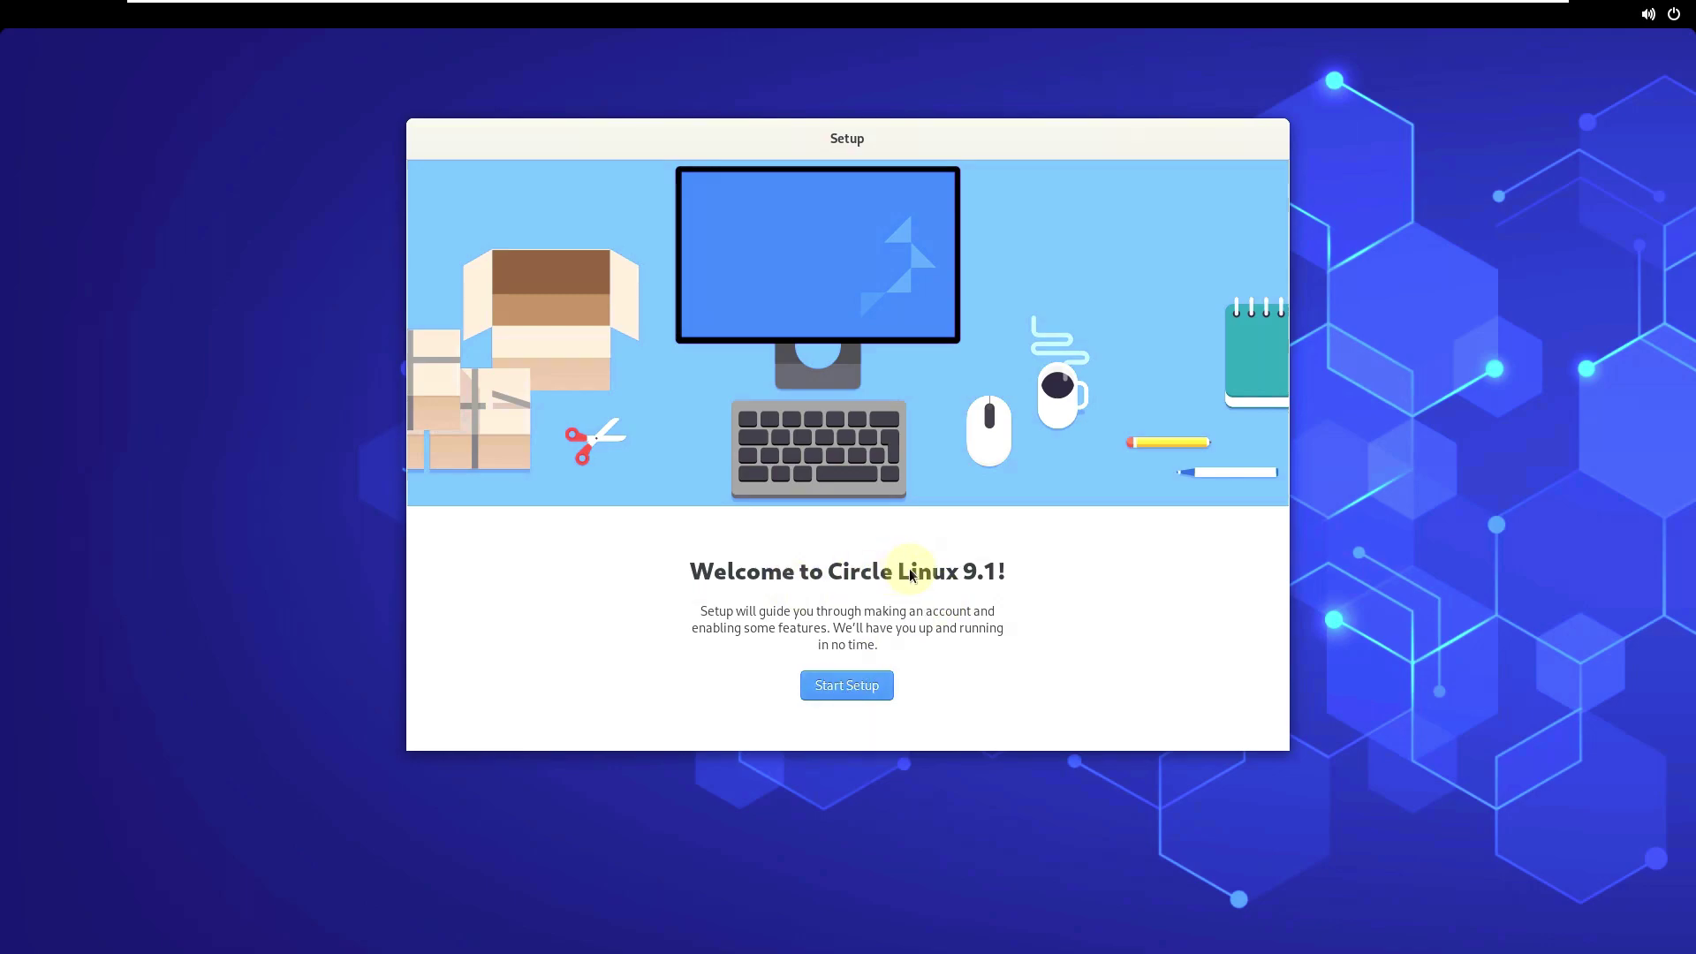
# - Begin first-run setup and pass the Privacy page with Location Services left on
pyautogui.click(854, 689)
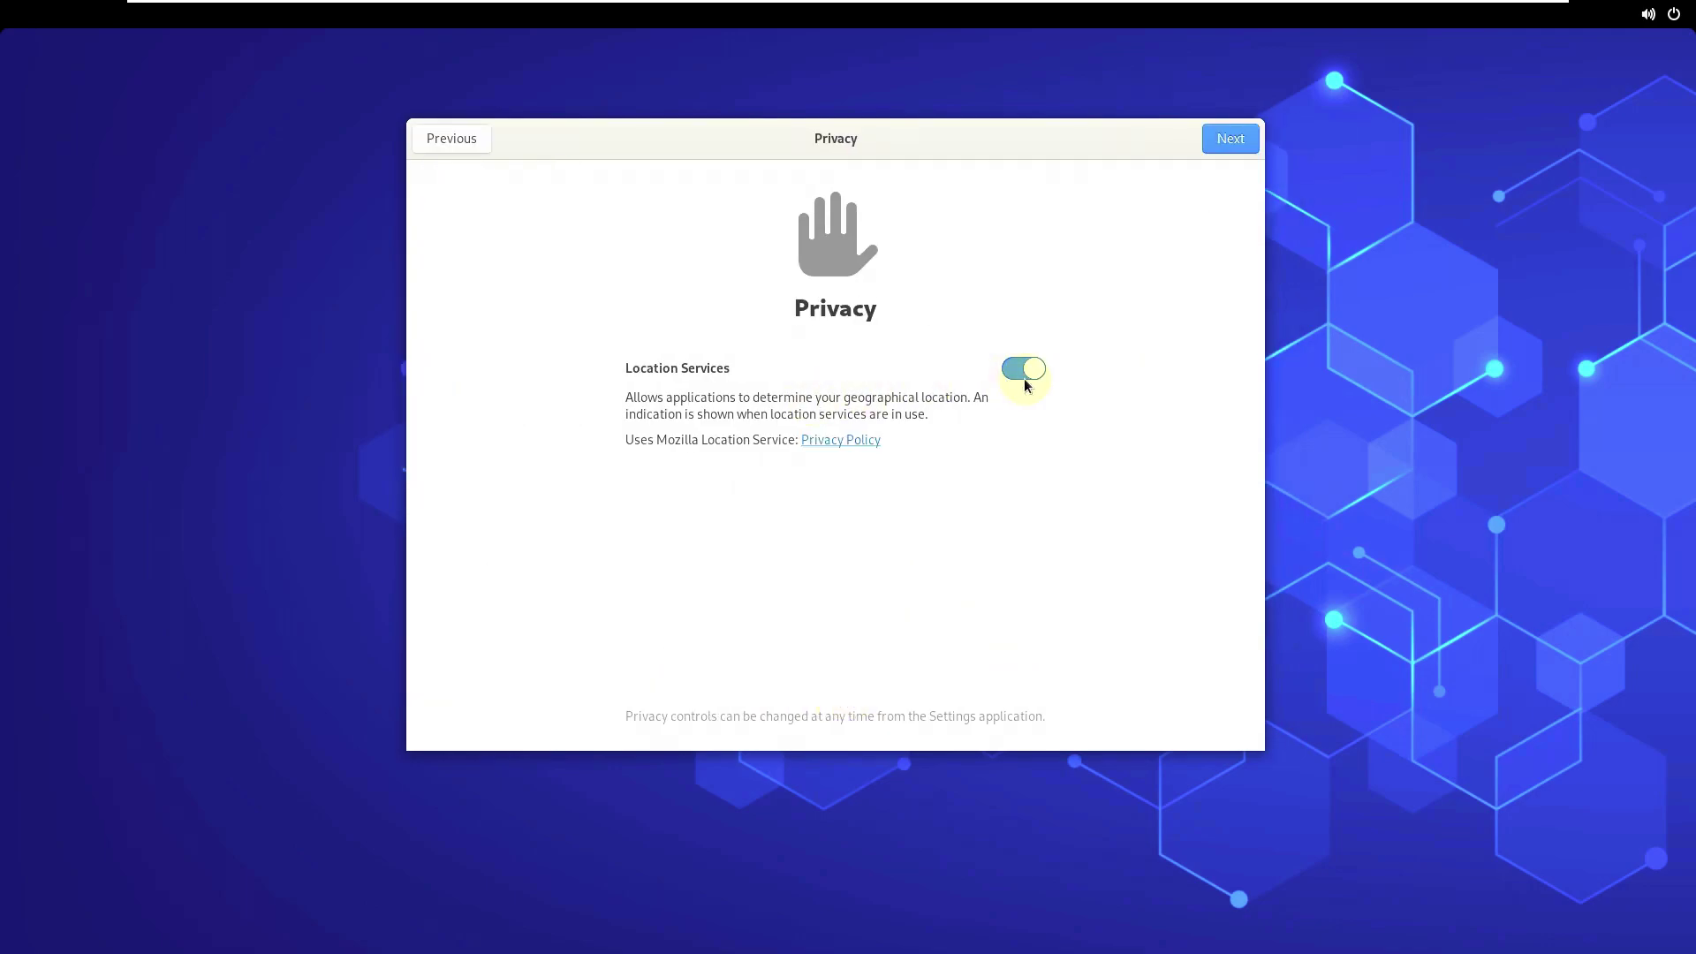
pyautogui.click(1227, 140)
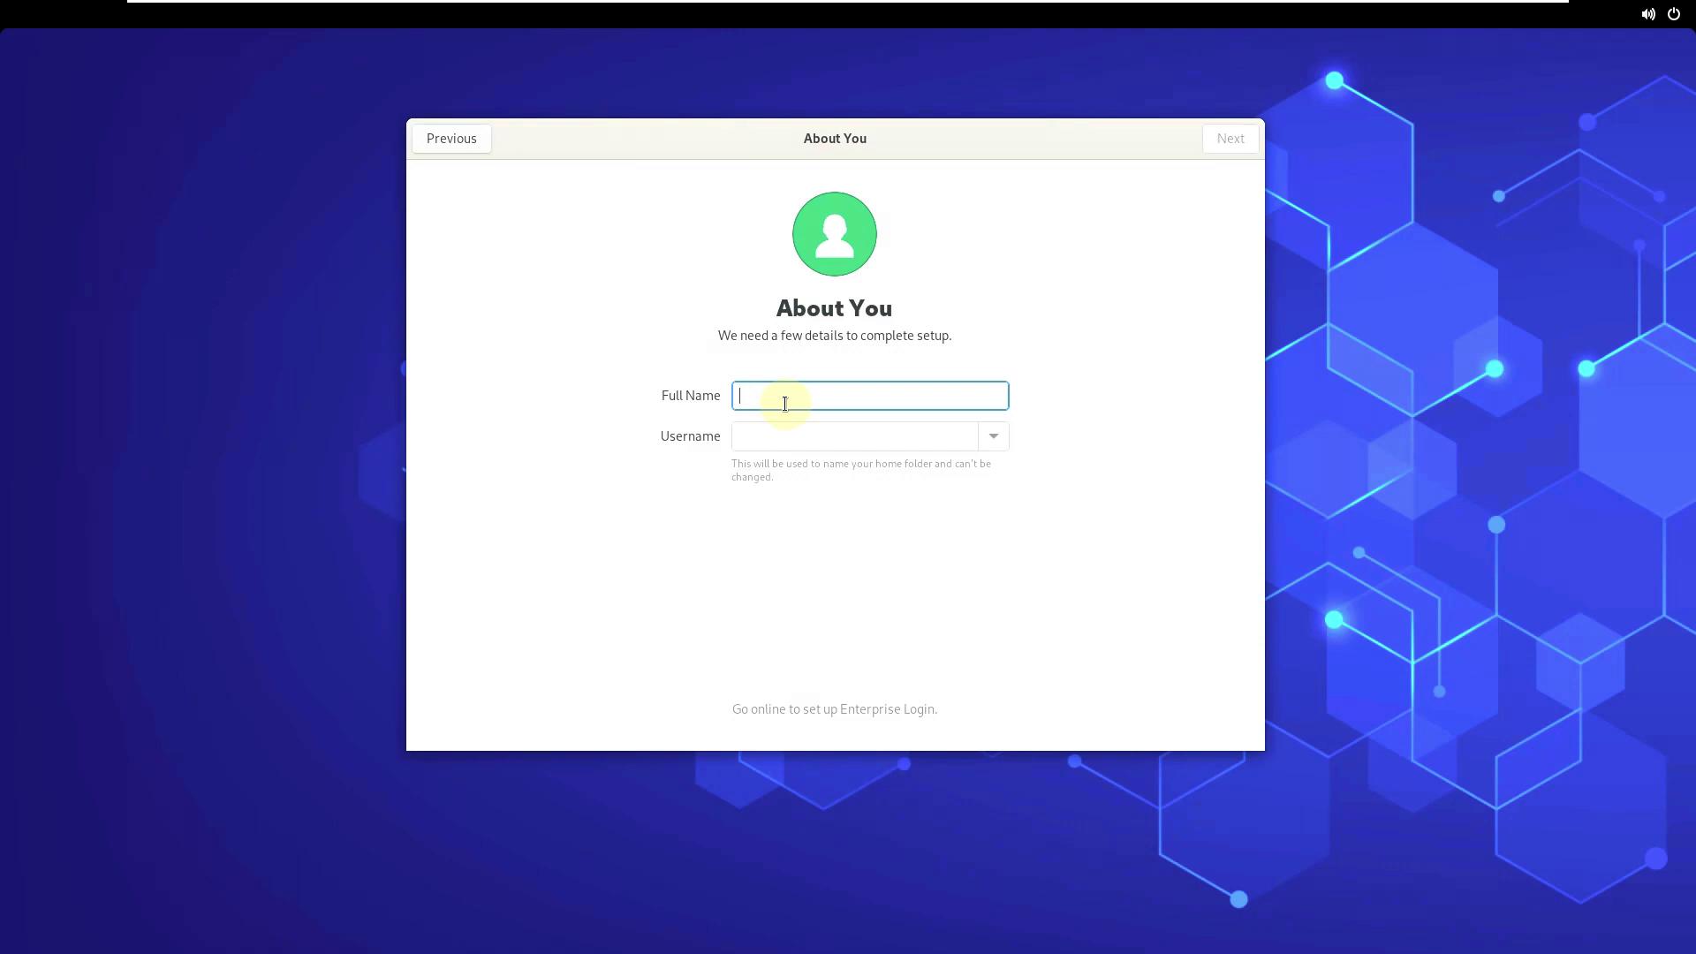
# - Enter the account's full name so the username fills in automatically
pyautogui.write('runboxing')
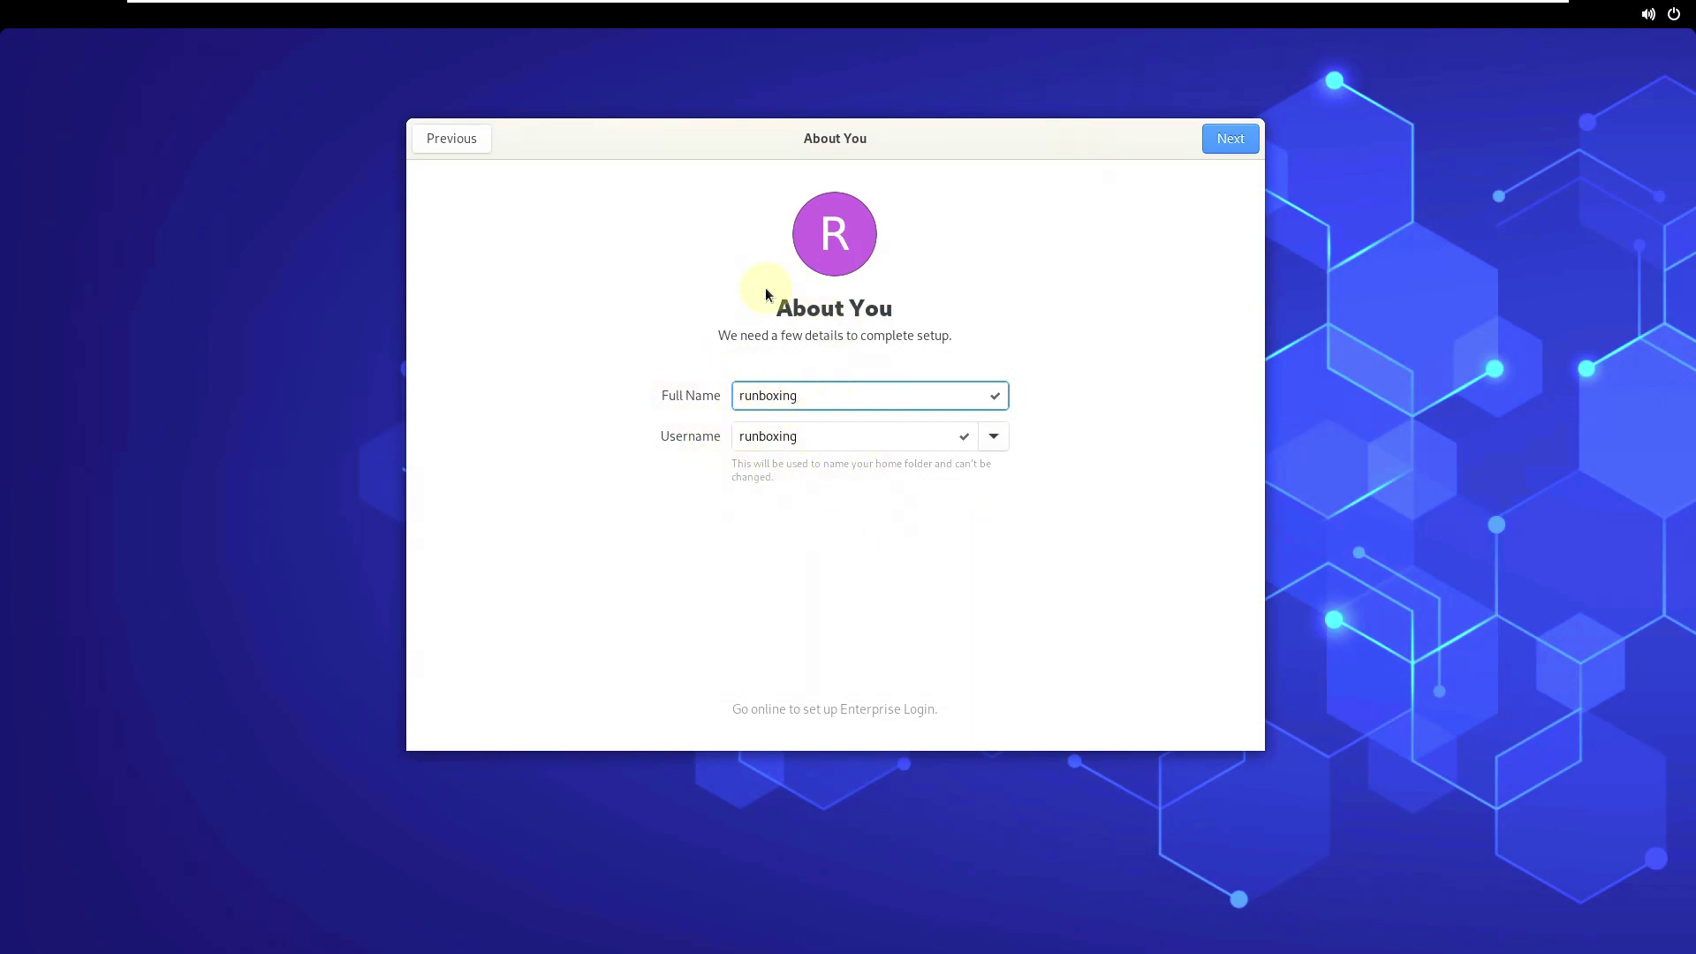
# - Enter the account password in both Password and Confirm fields and finish the password step
pyautogui.click(1239, 140)
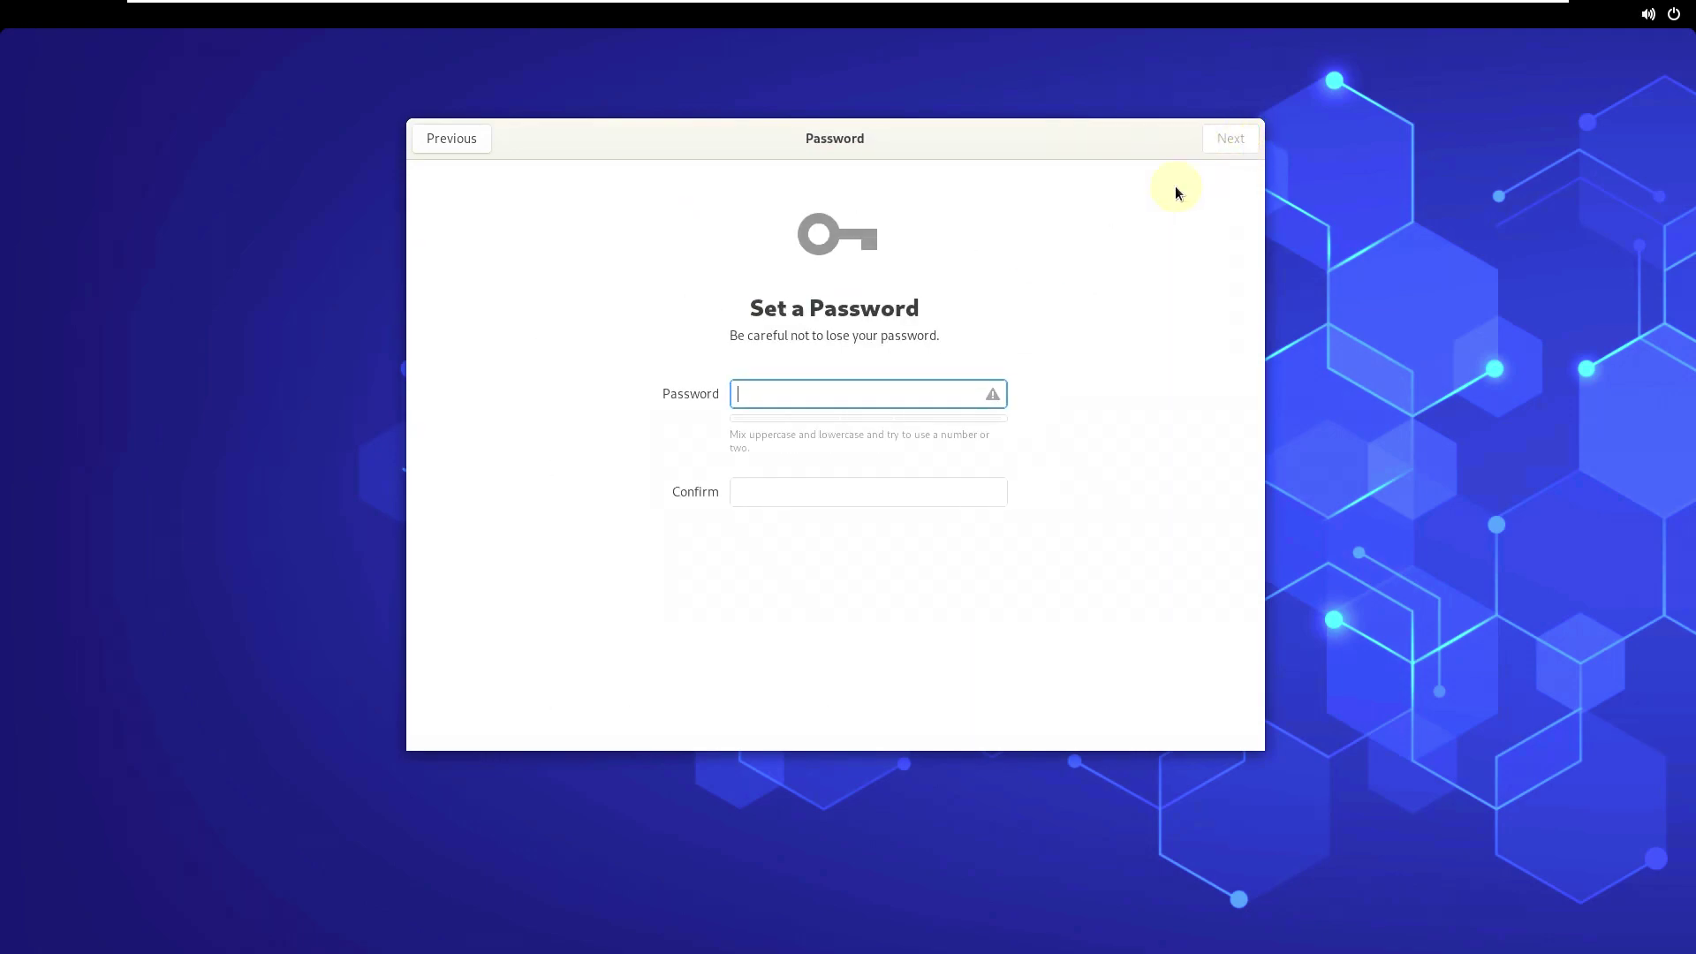
pyautogui.click(795, 391)
pyautogui.write('12345')
pyautogui.click(773, 483)
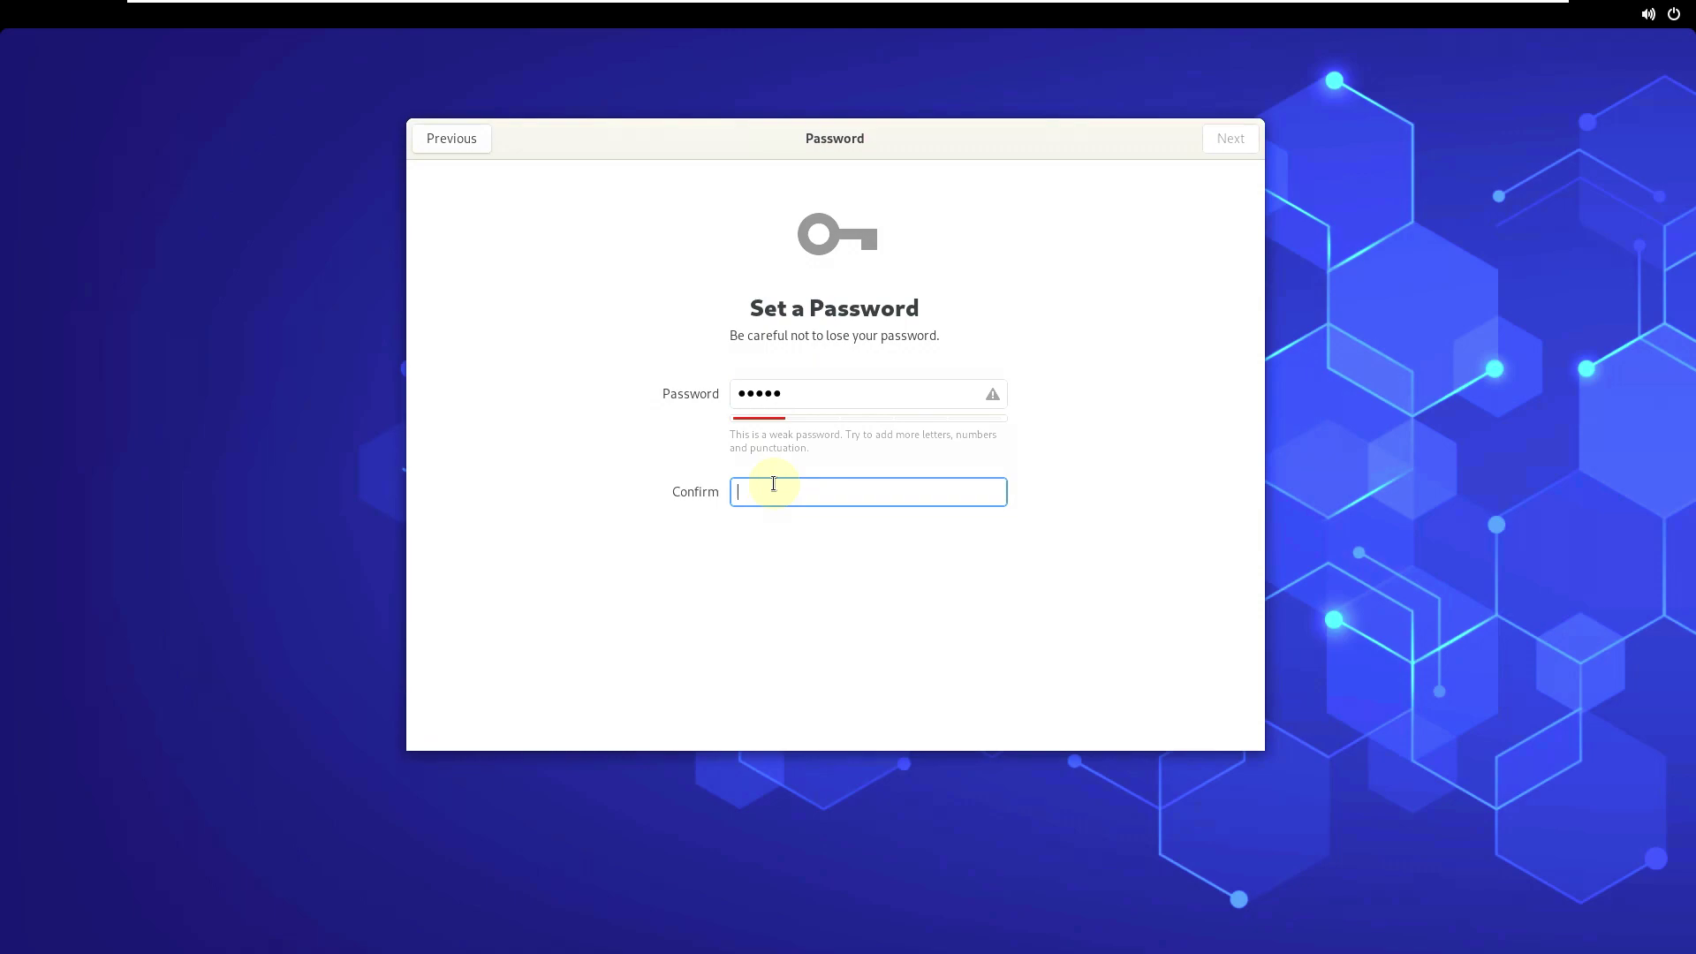
pyautogui.write('12345')
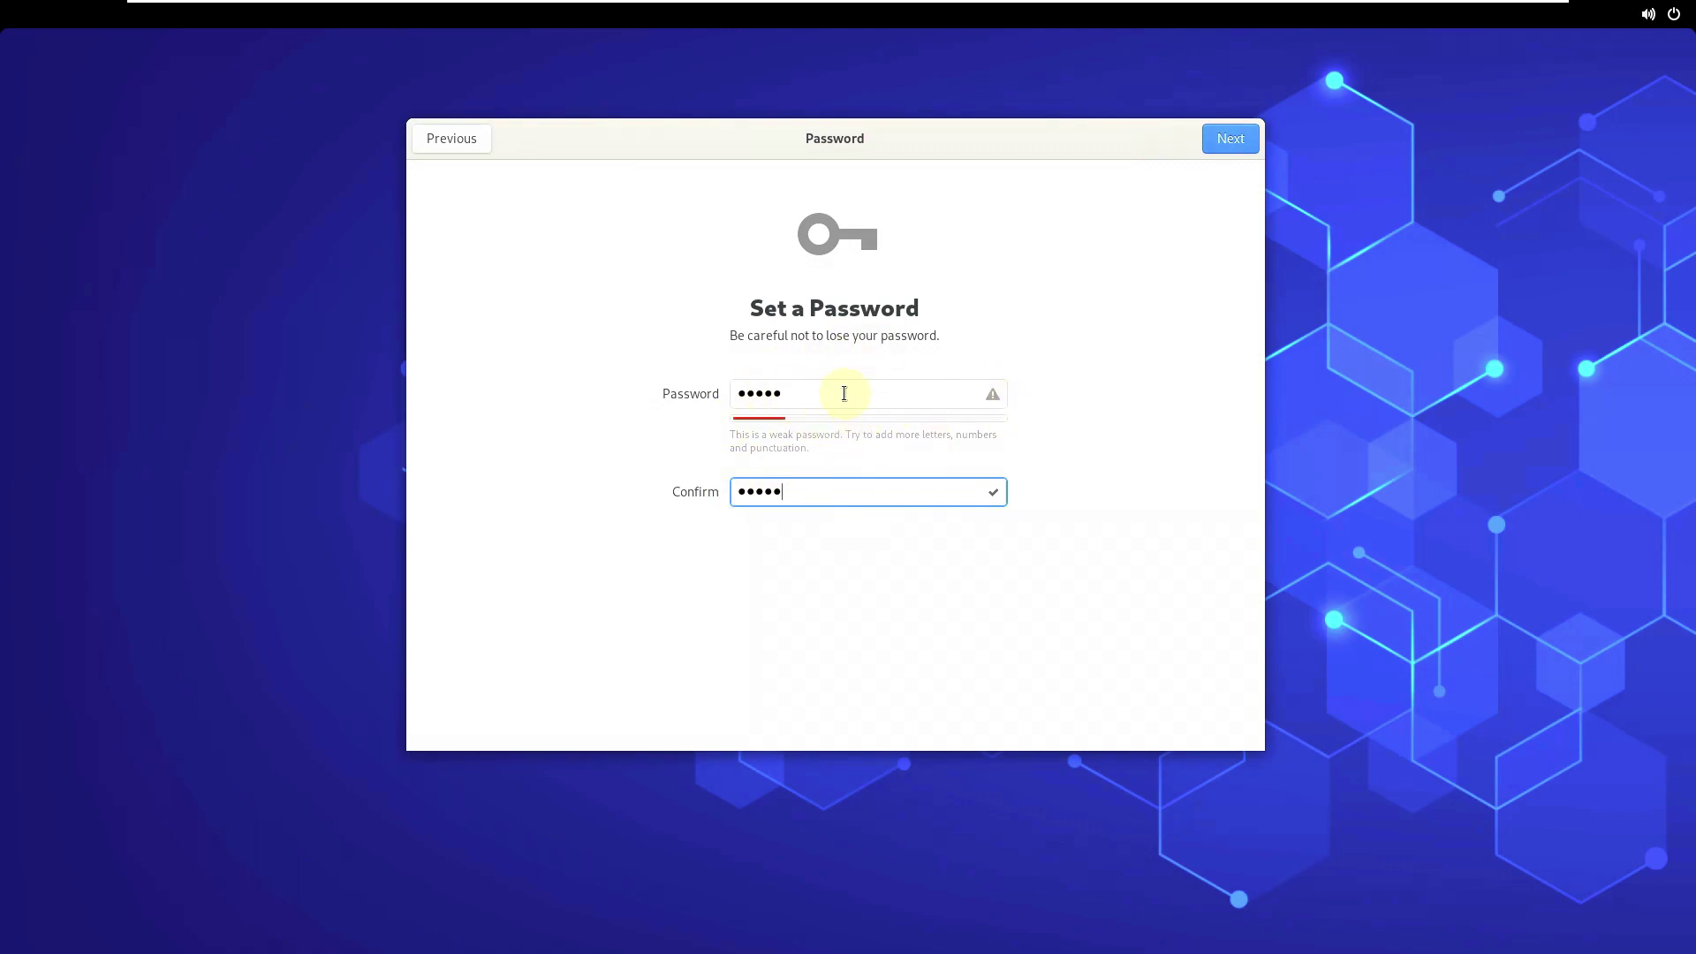
pyautogui.moveTo(843, 393); pyautogui.dragTo(707, 380)
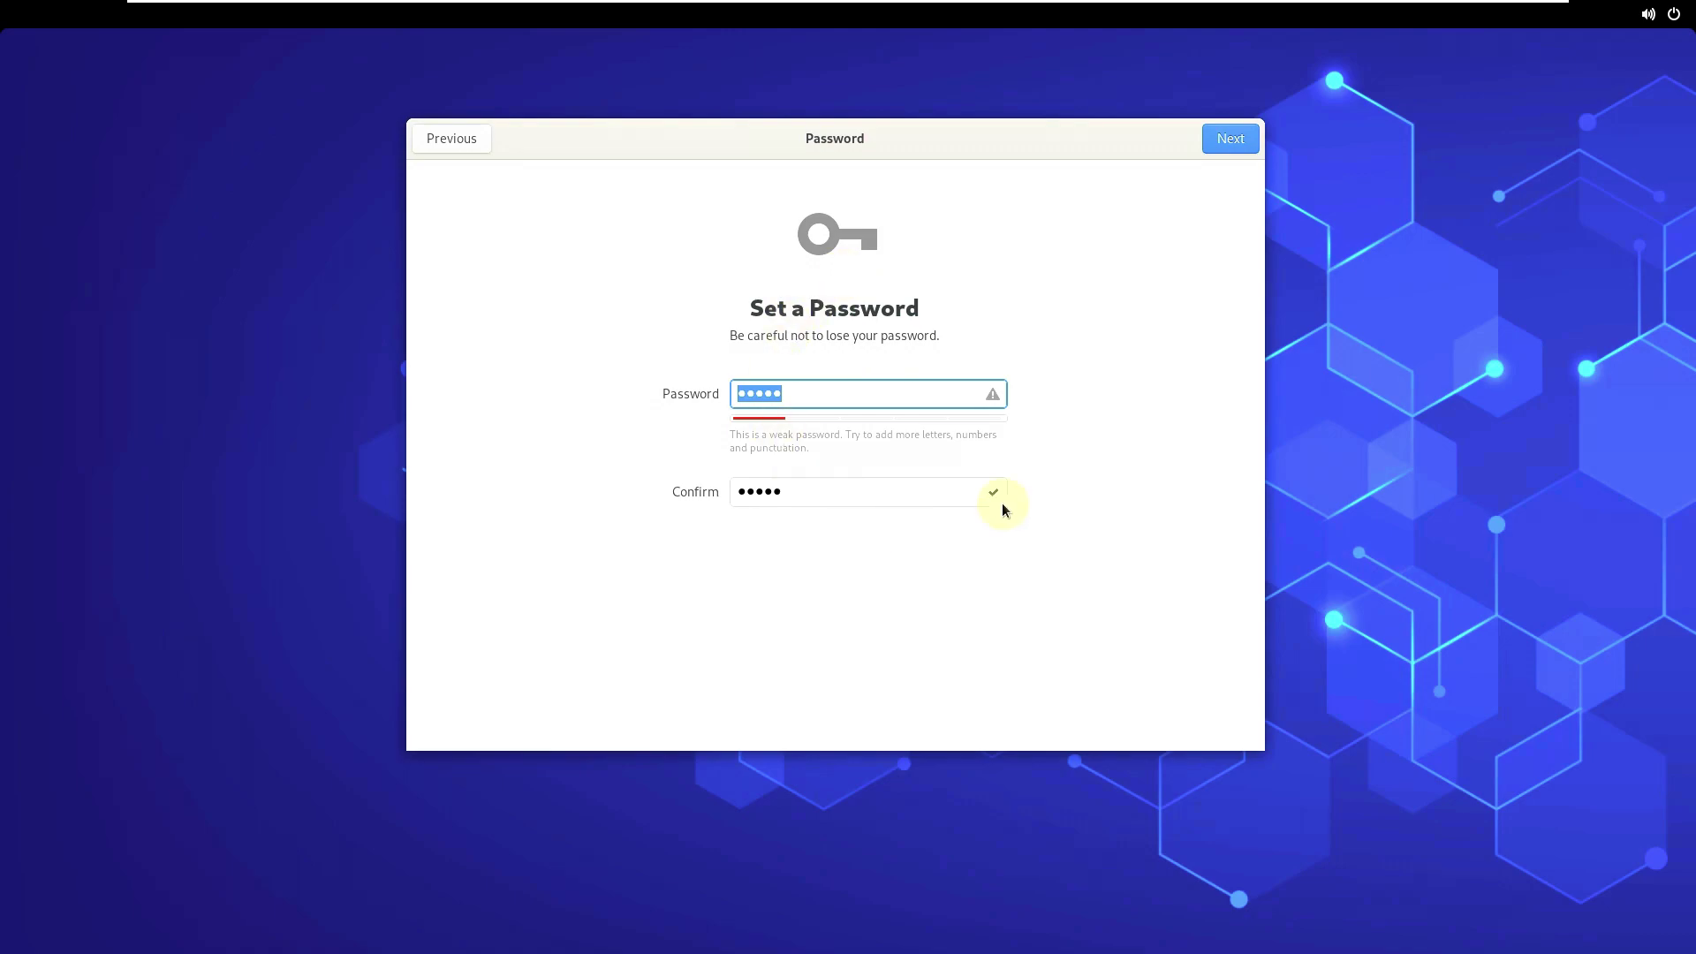
pyautogui.click(1226, 140)
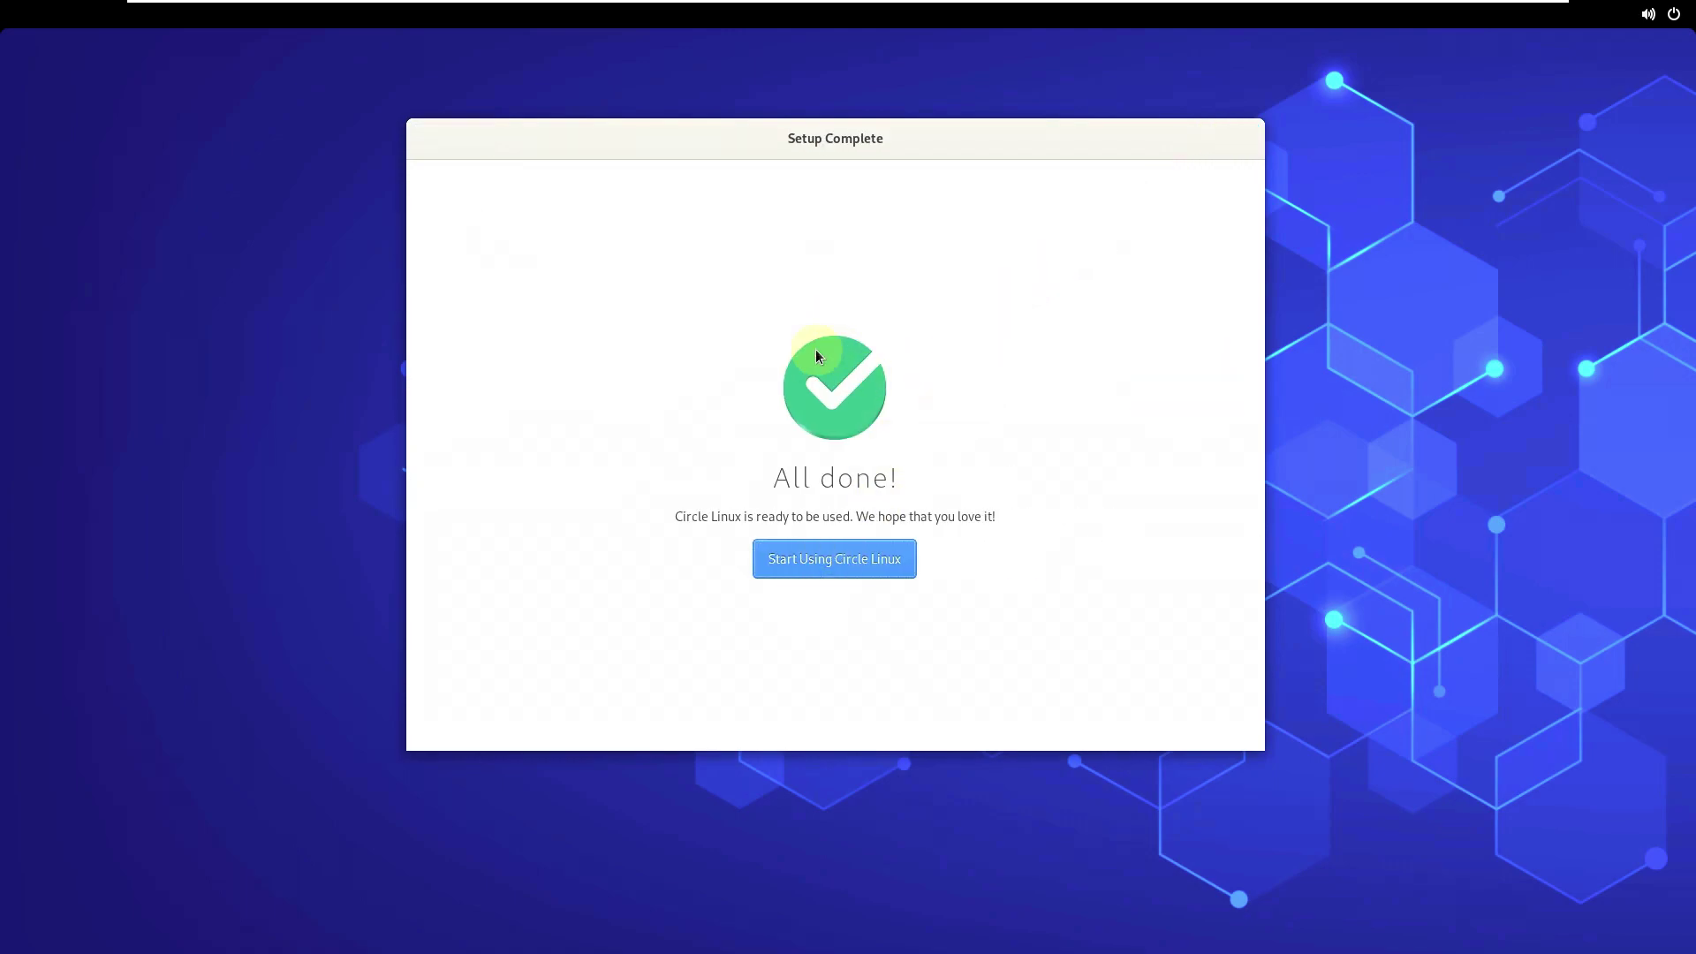
# - Close setup via Start Using Circle Linux to reach the desktop's welcome tour offer
pyautogui.click(841, 558)
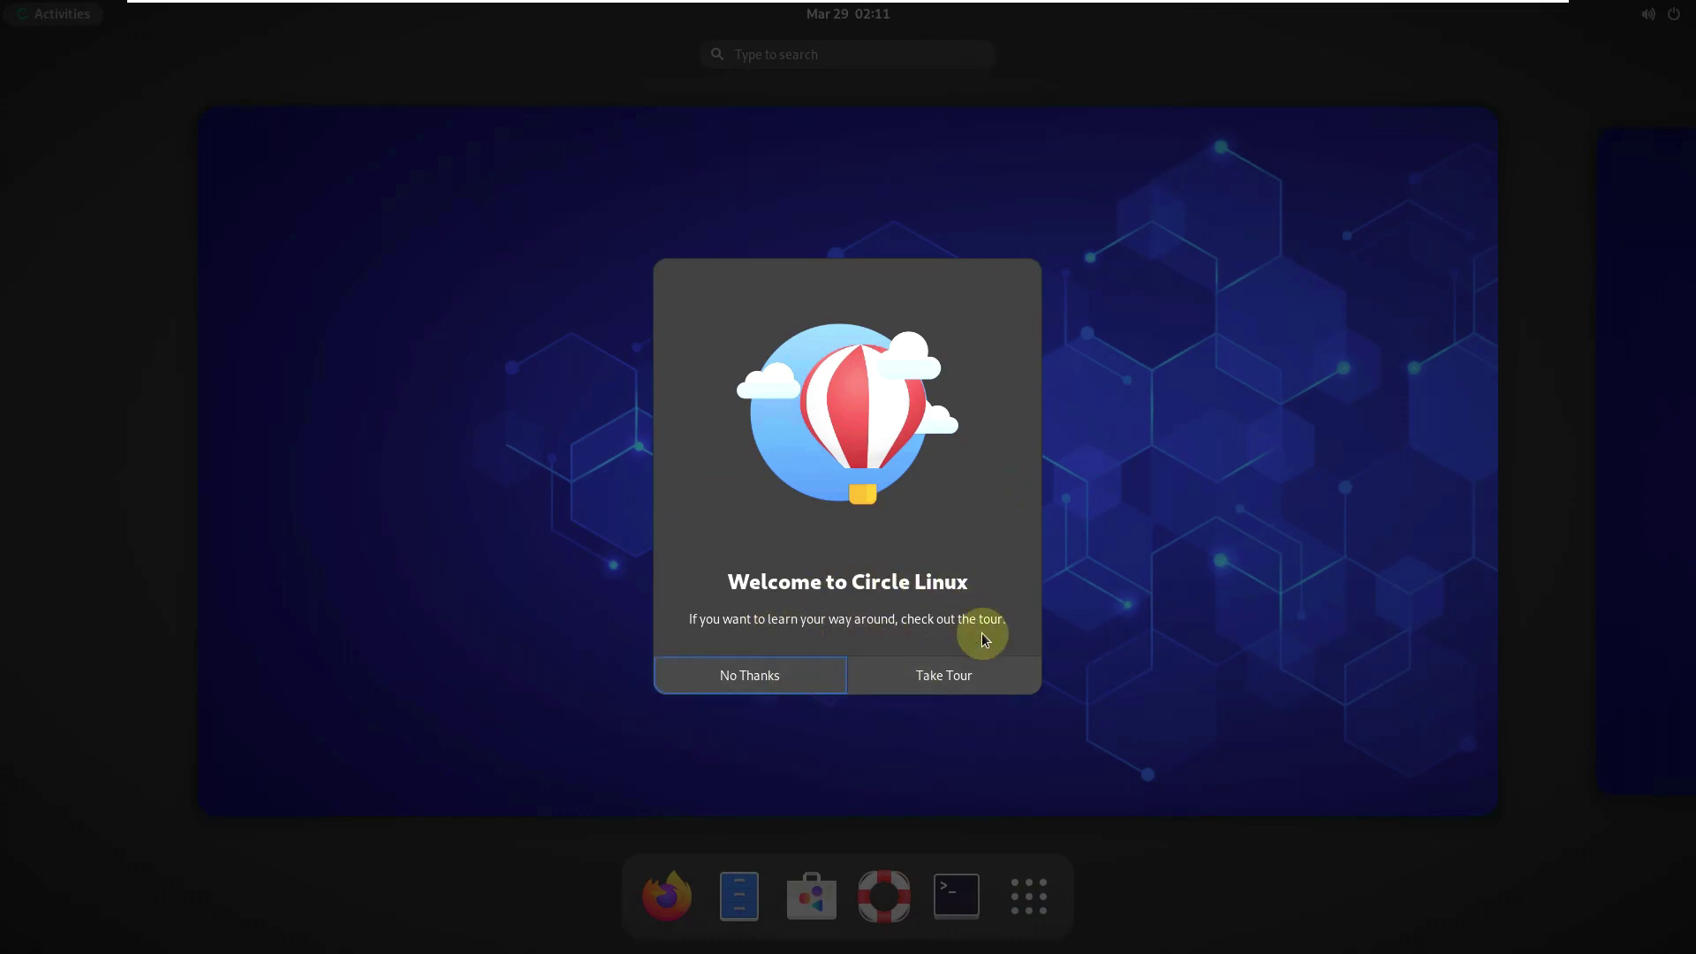
# - Take the tour and page through Make Apps Your Own, workspaces and Overview slides to the end
pyautogui.click(964, 680)
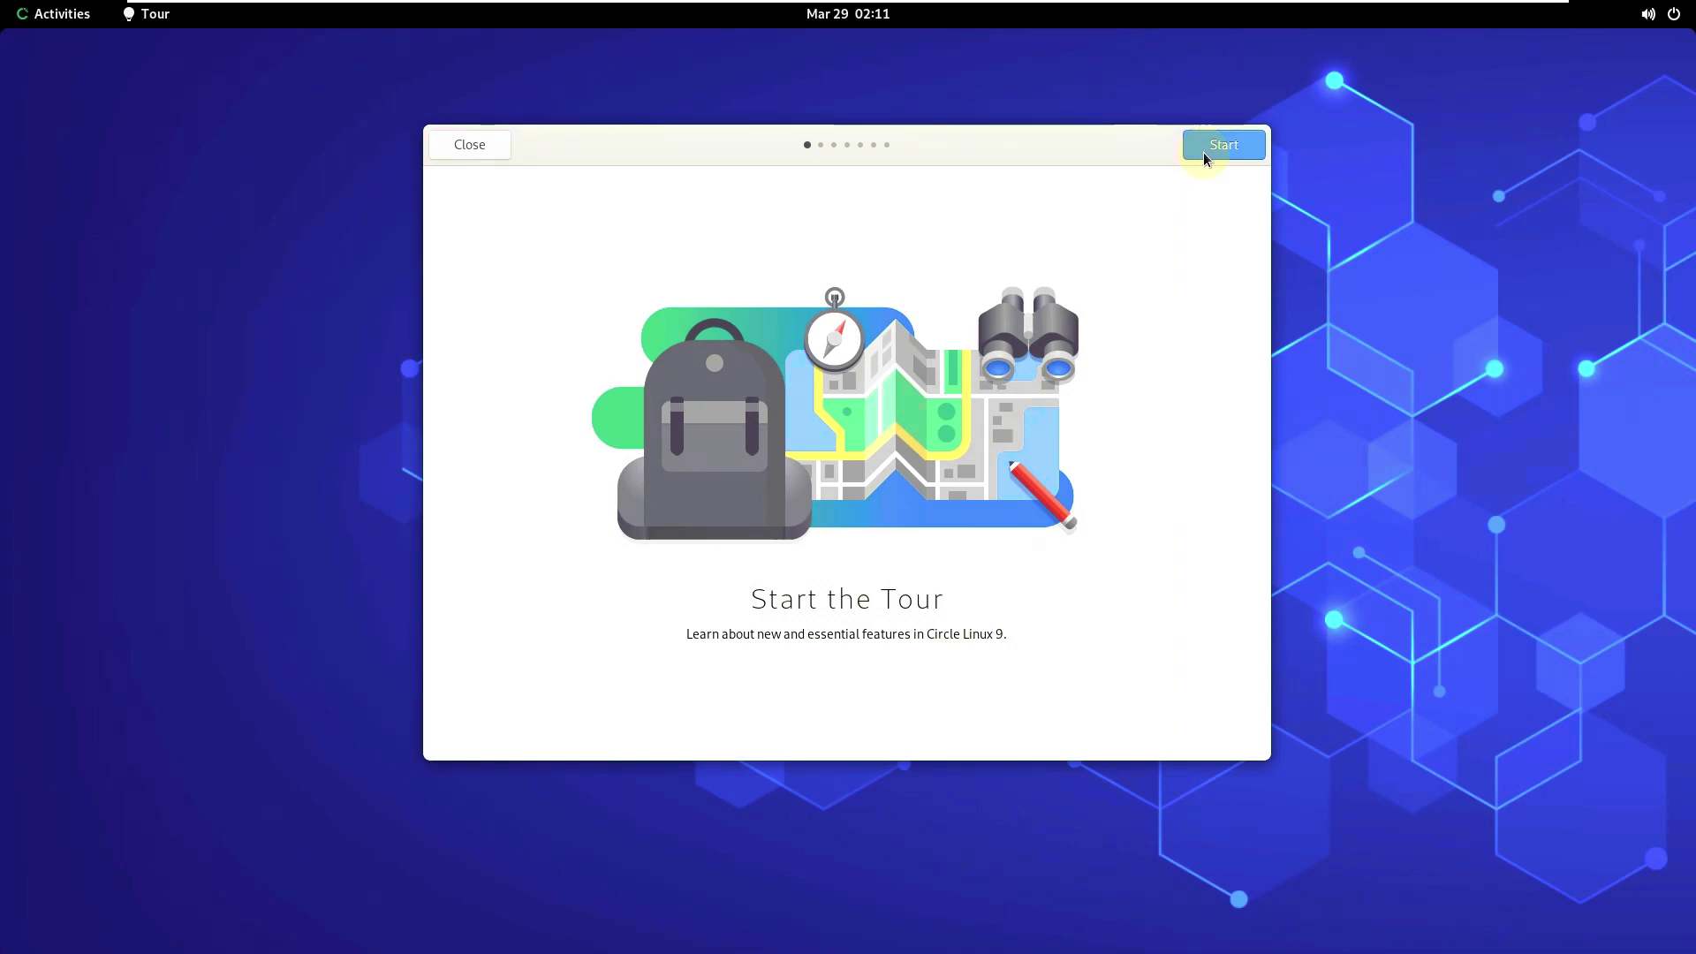
pyautogui.click(1231, 145)
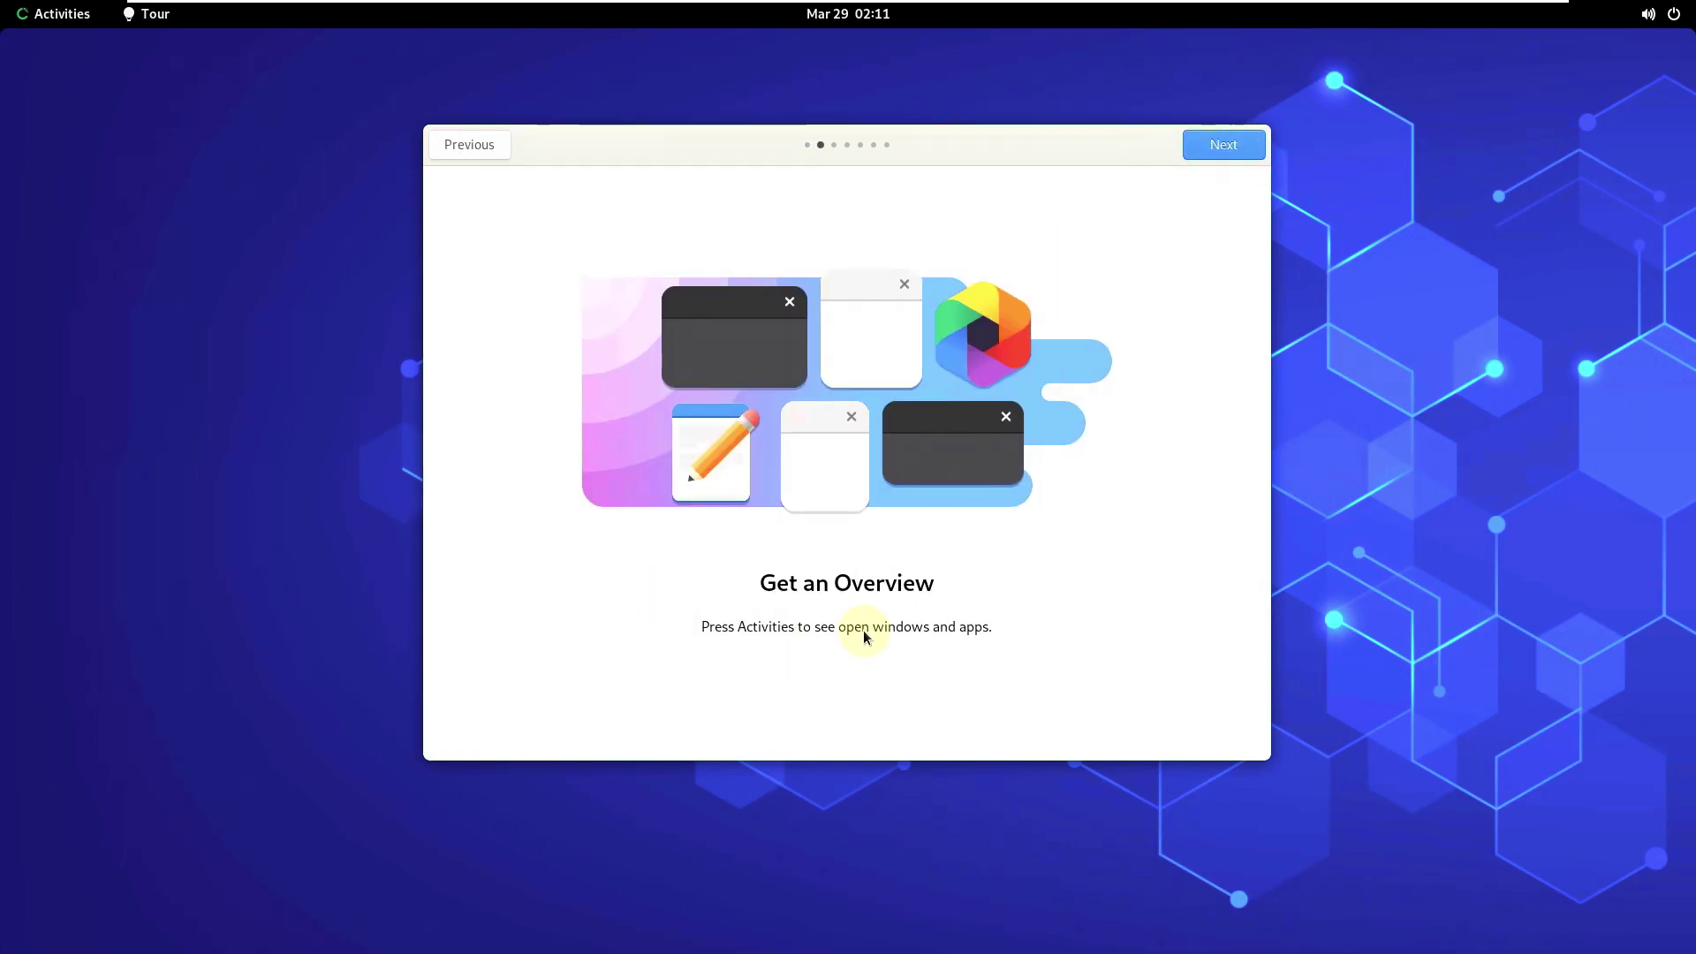
pyautogui.click(1221, 143)
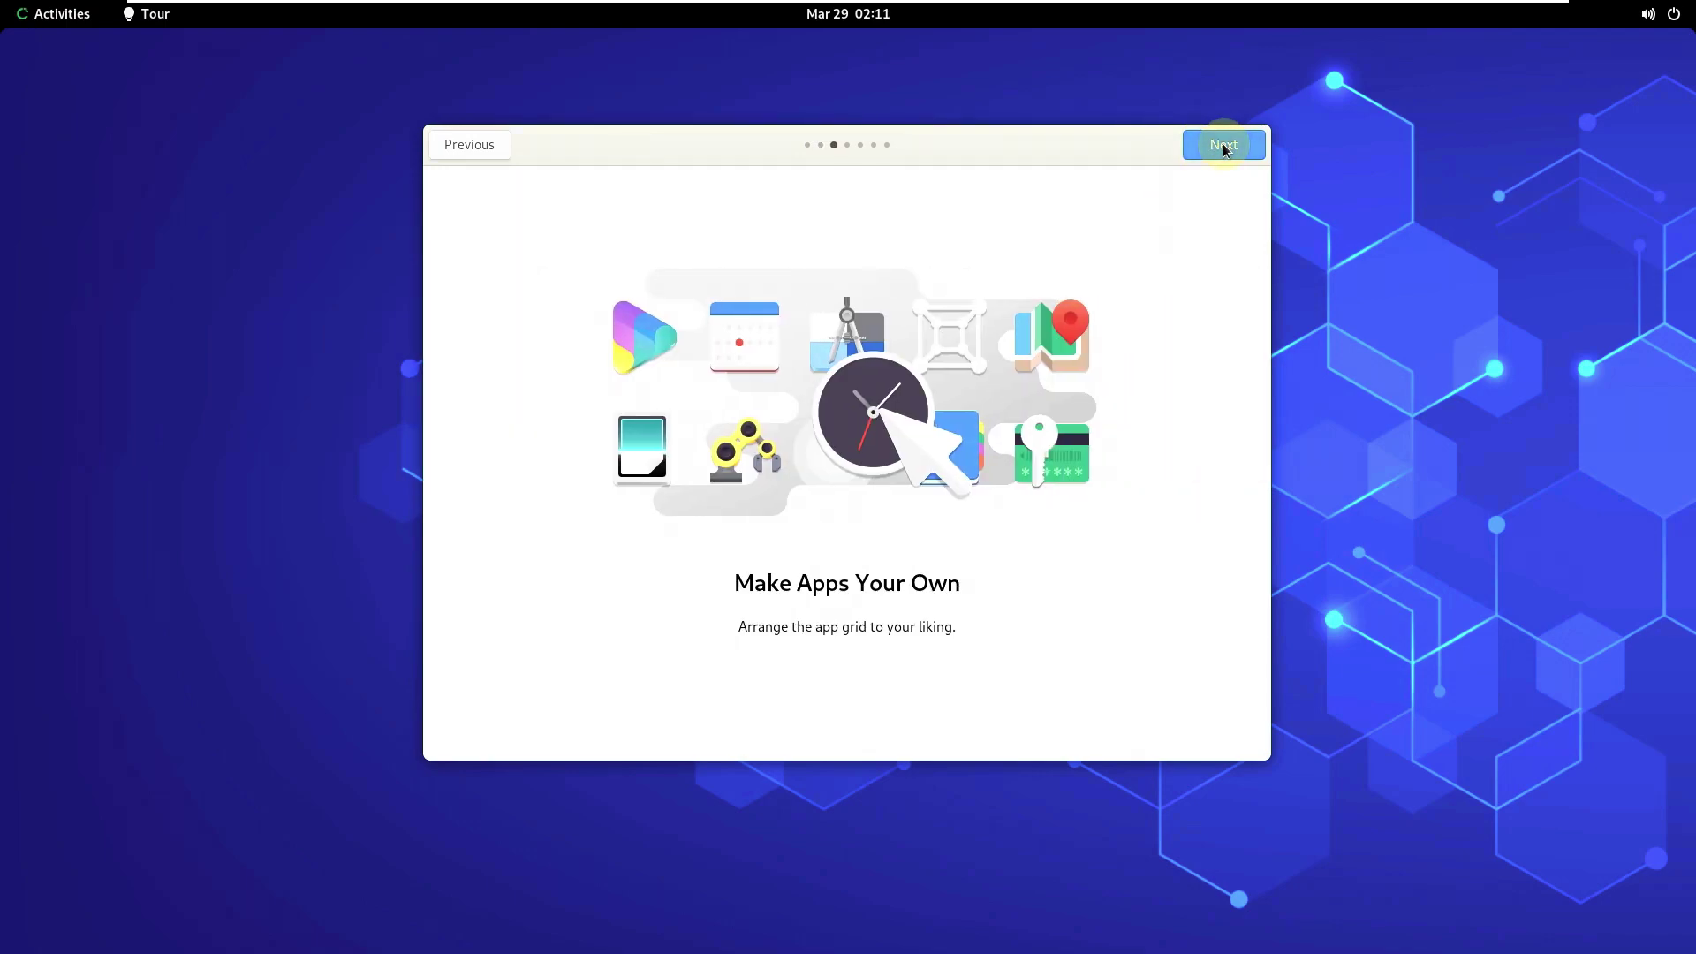
pyautogui.click(1223, 146)
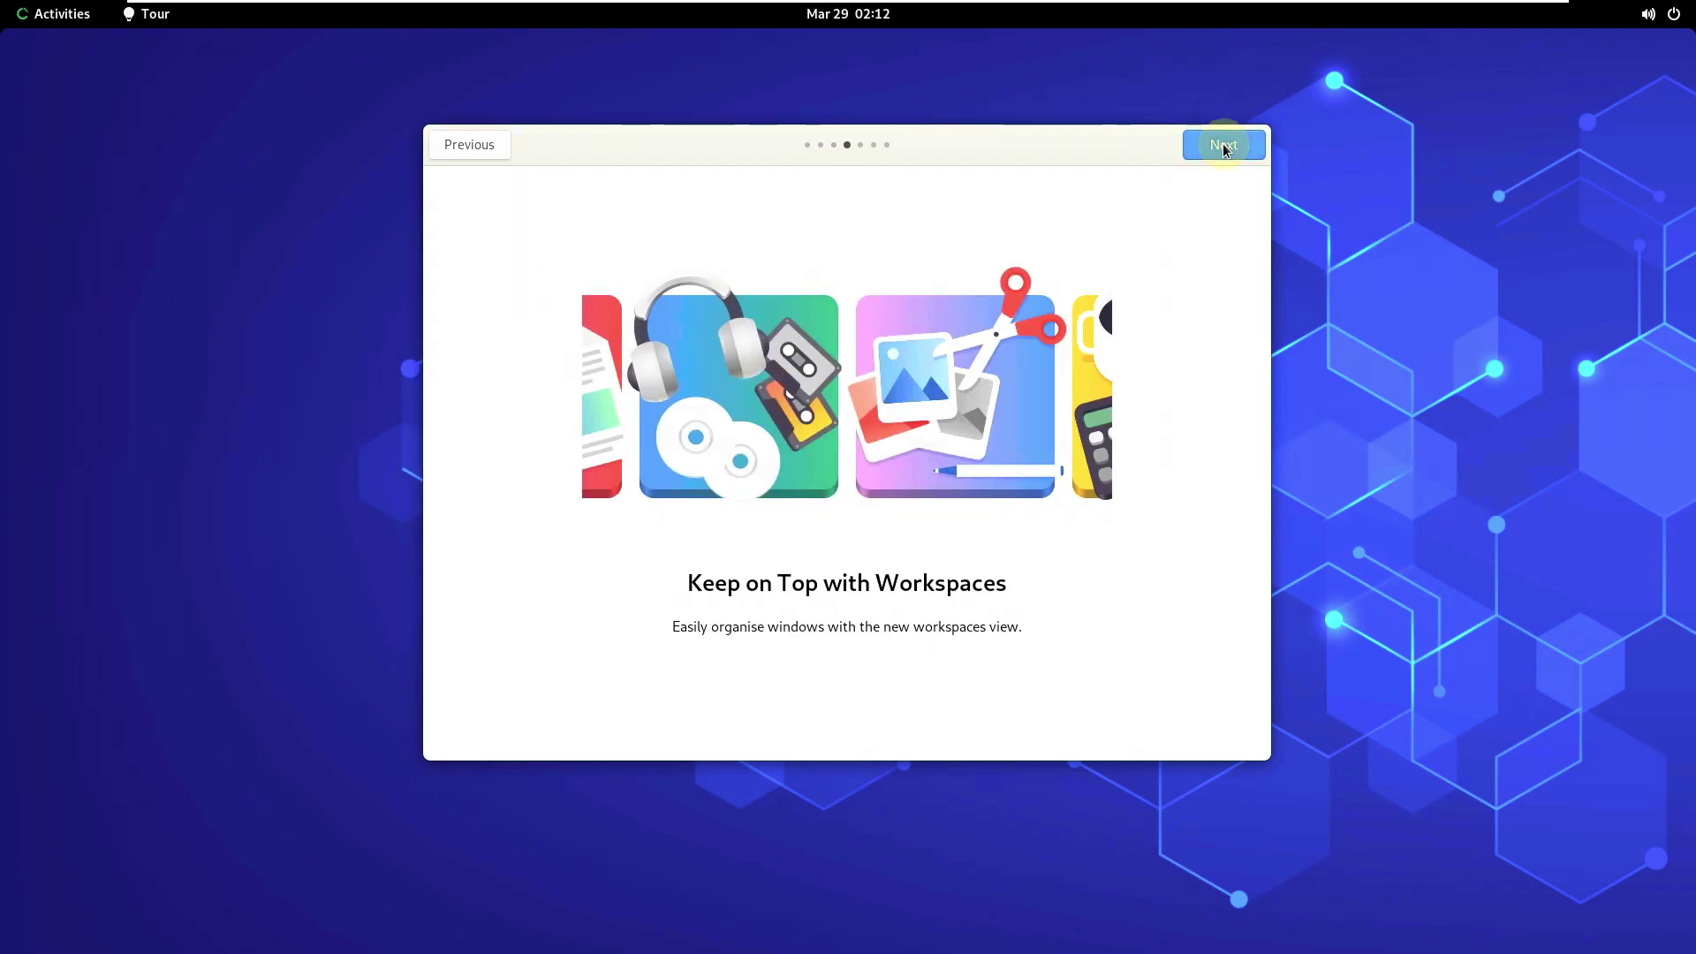
pyautogui.click(1224, 146)
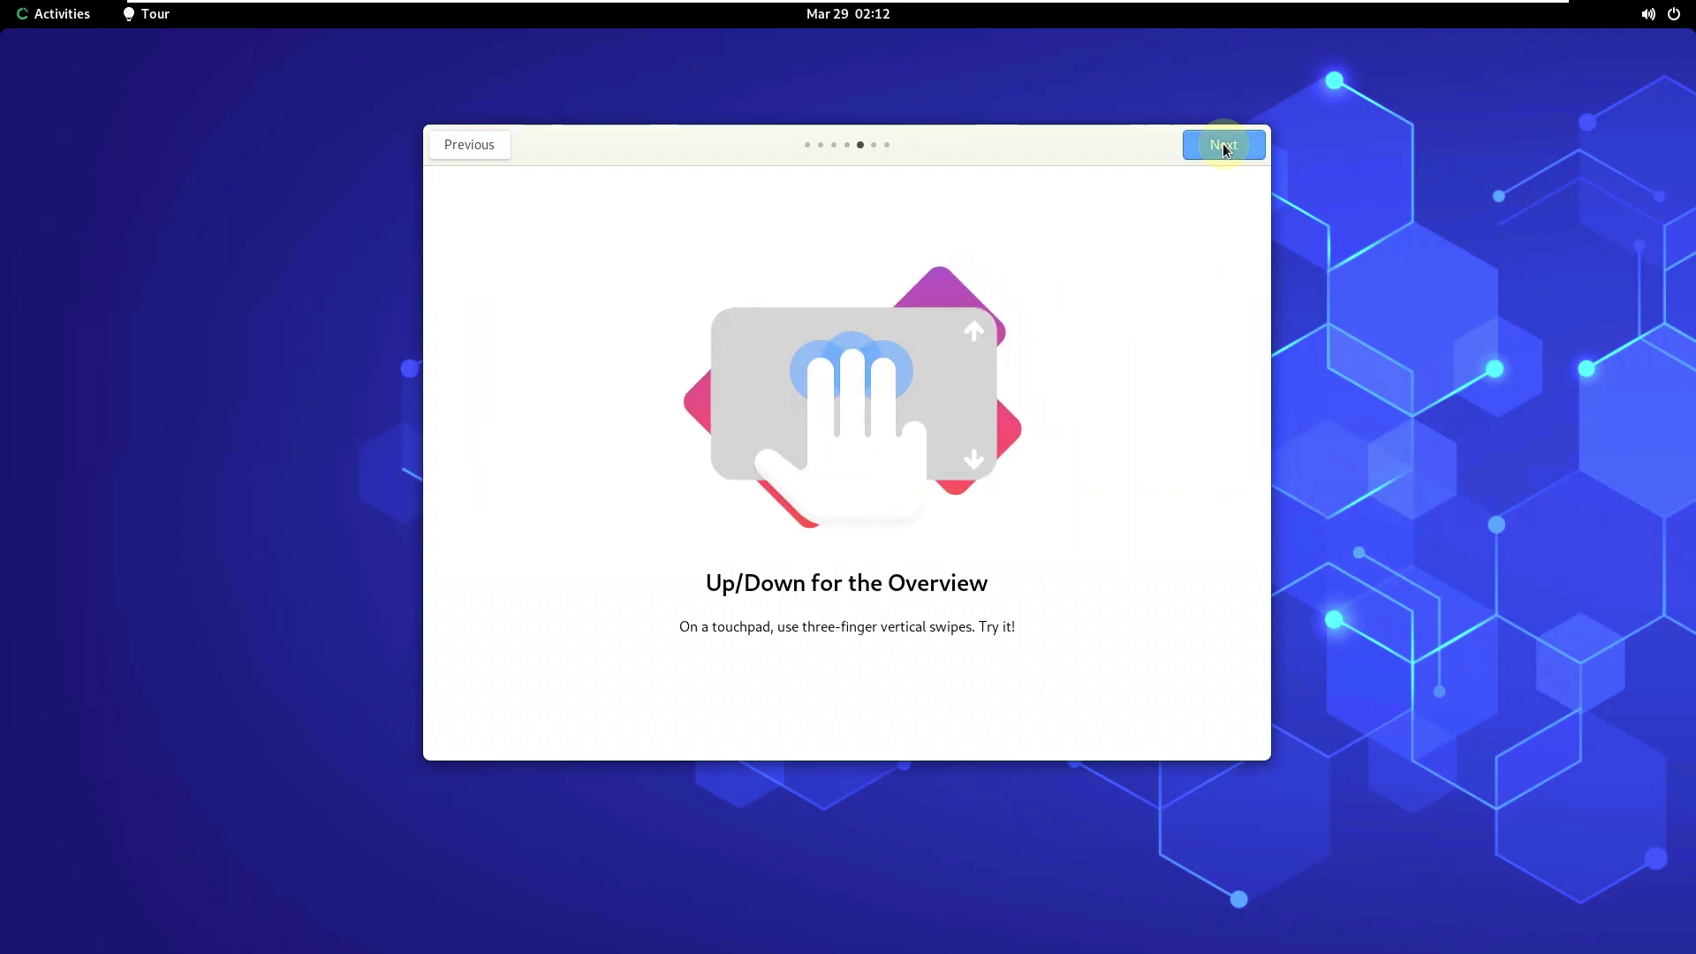
pyautogui.click(1224, 146)
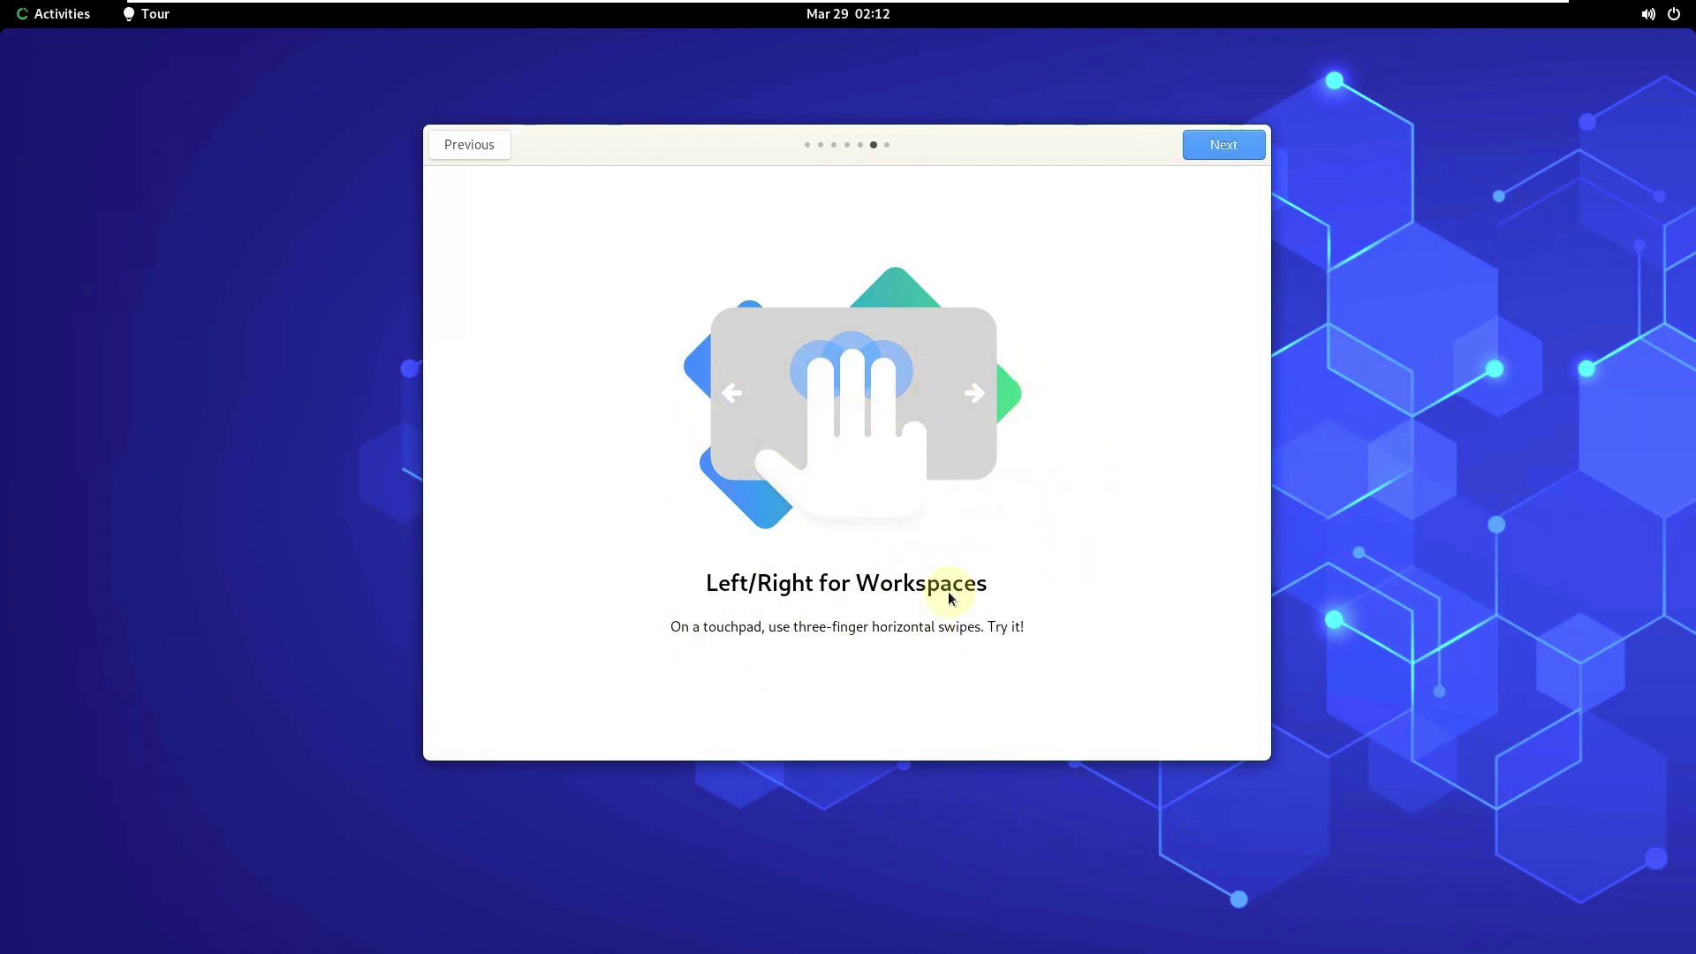
pyautogui.click(1215, 143)
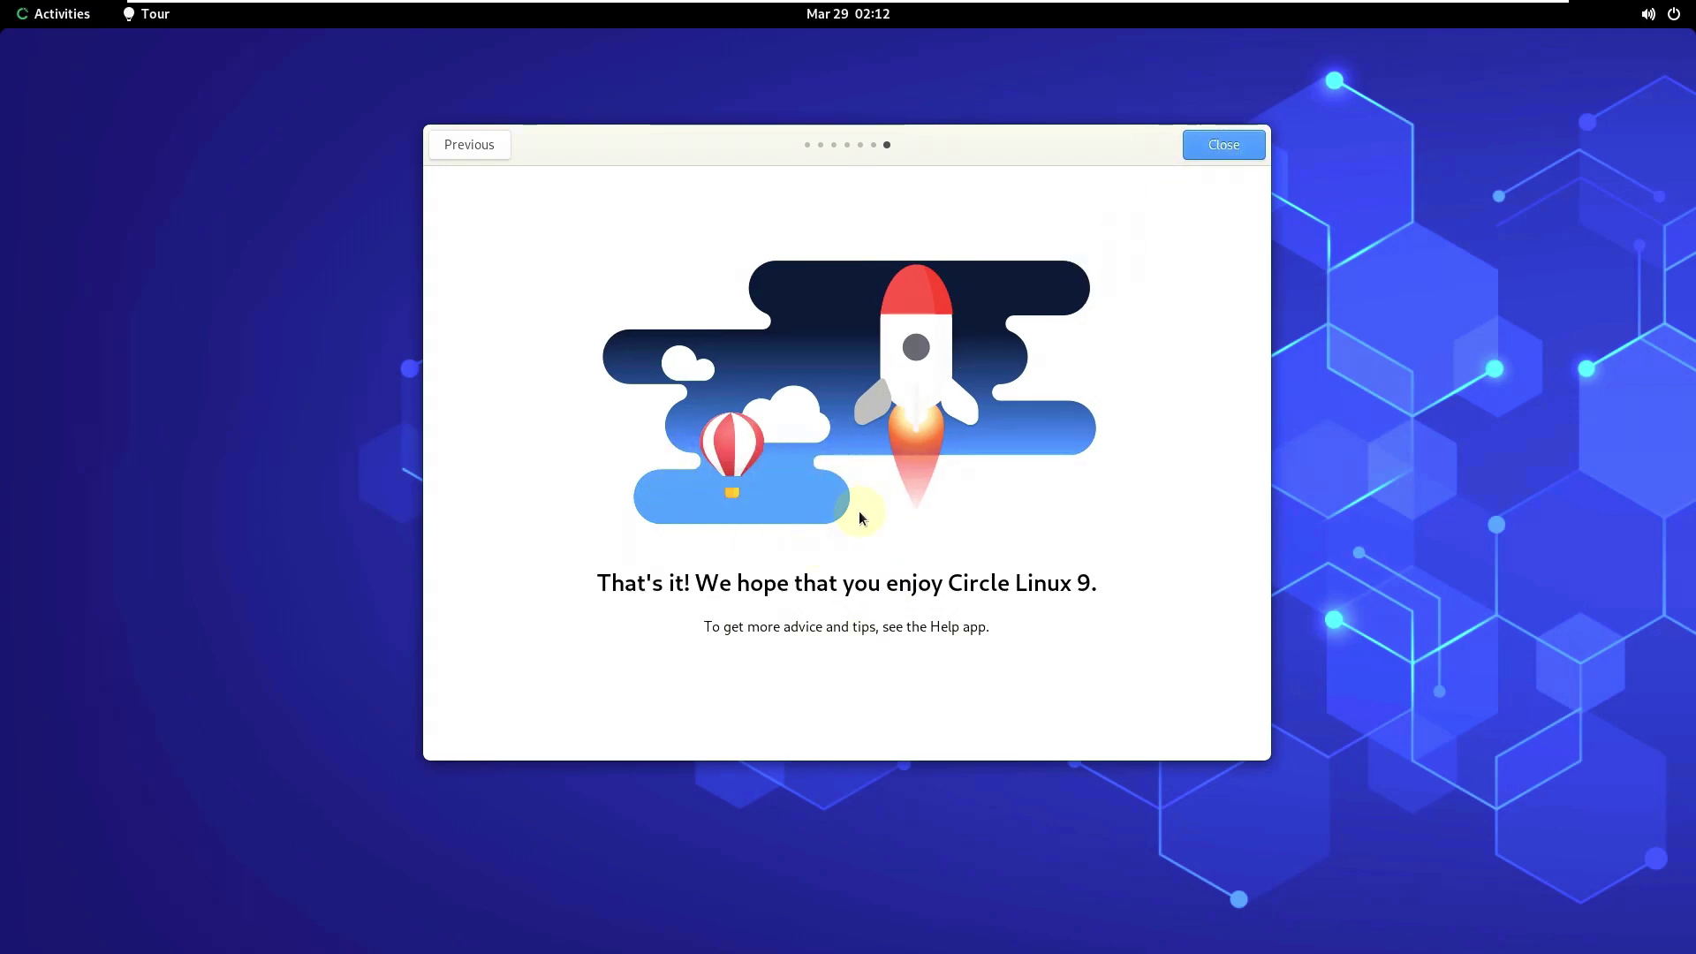
# - Close the finished tour and briefly check the notifications and calendar panel
pyautogui.click(1217, 145)
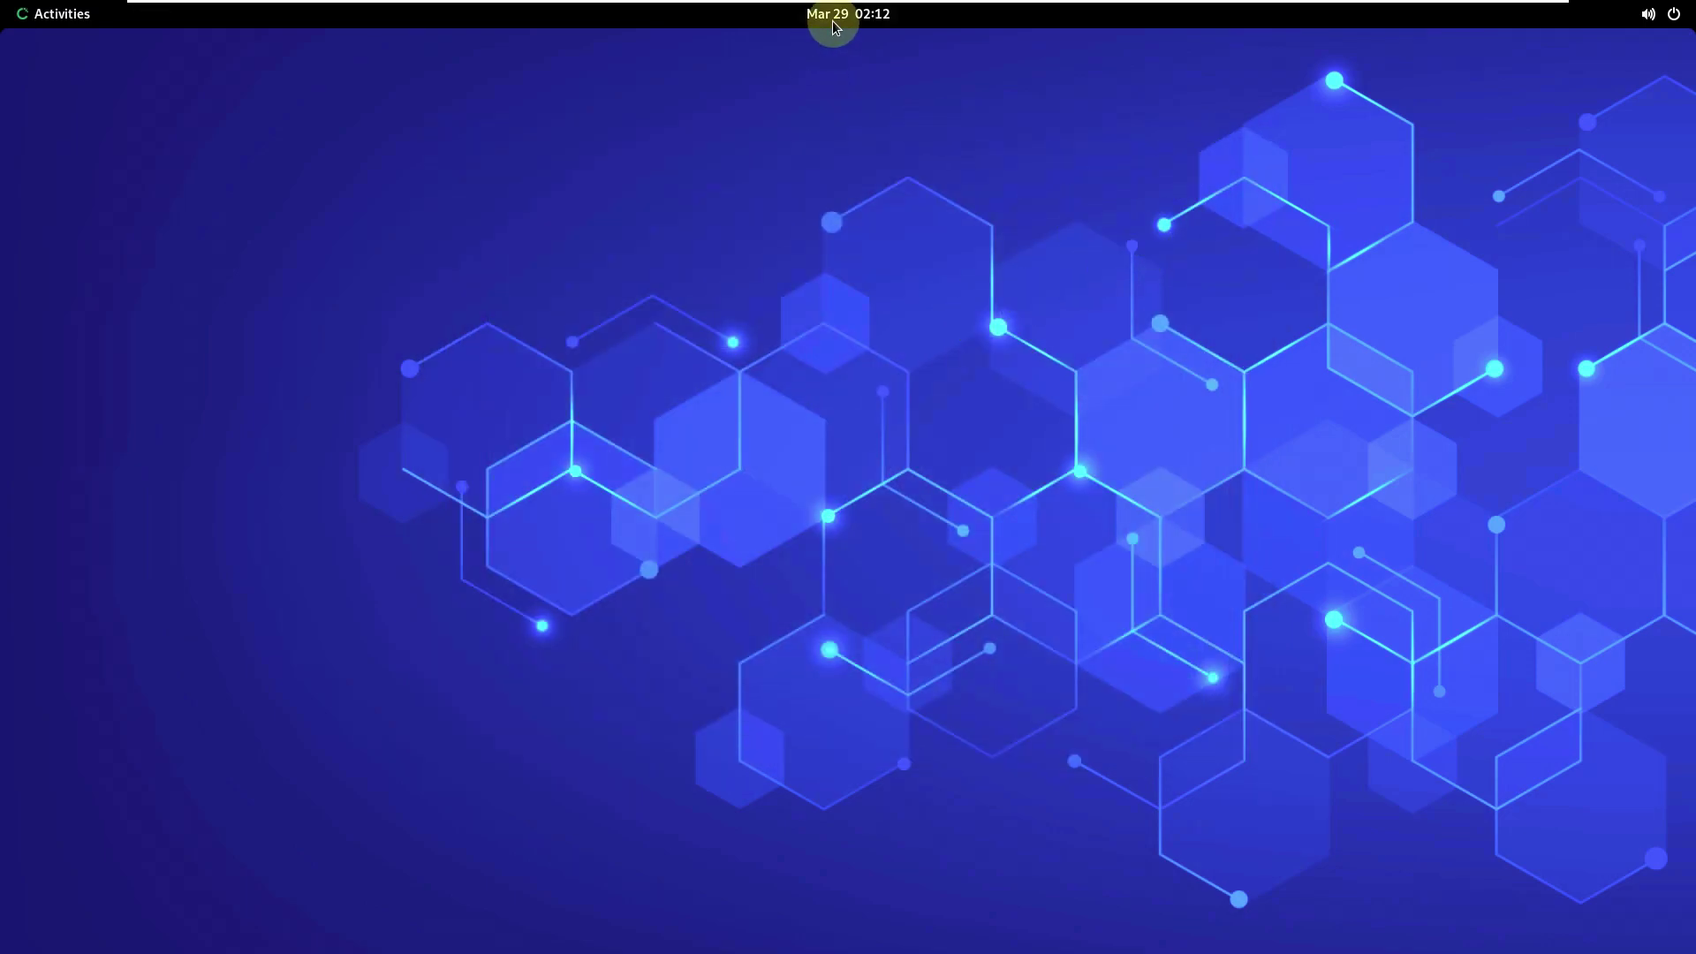
pyautogui.click(833, 14)
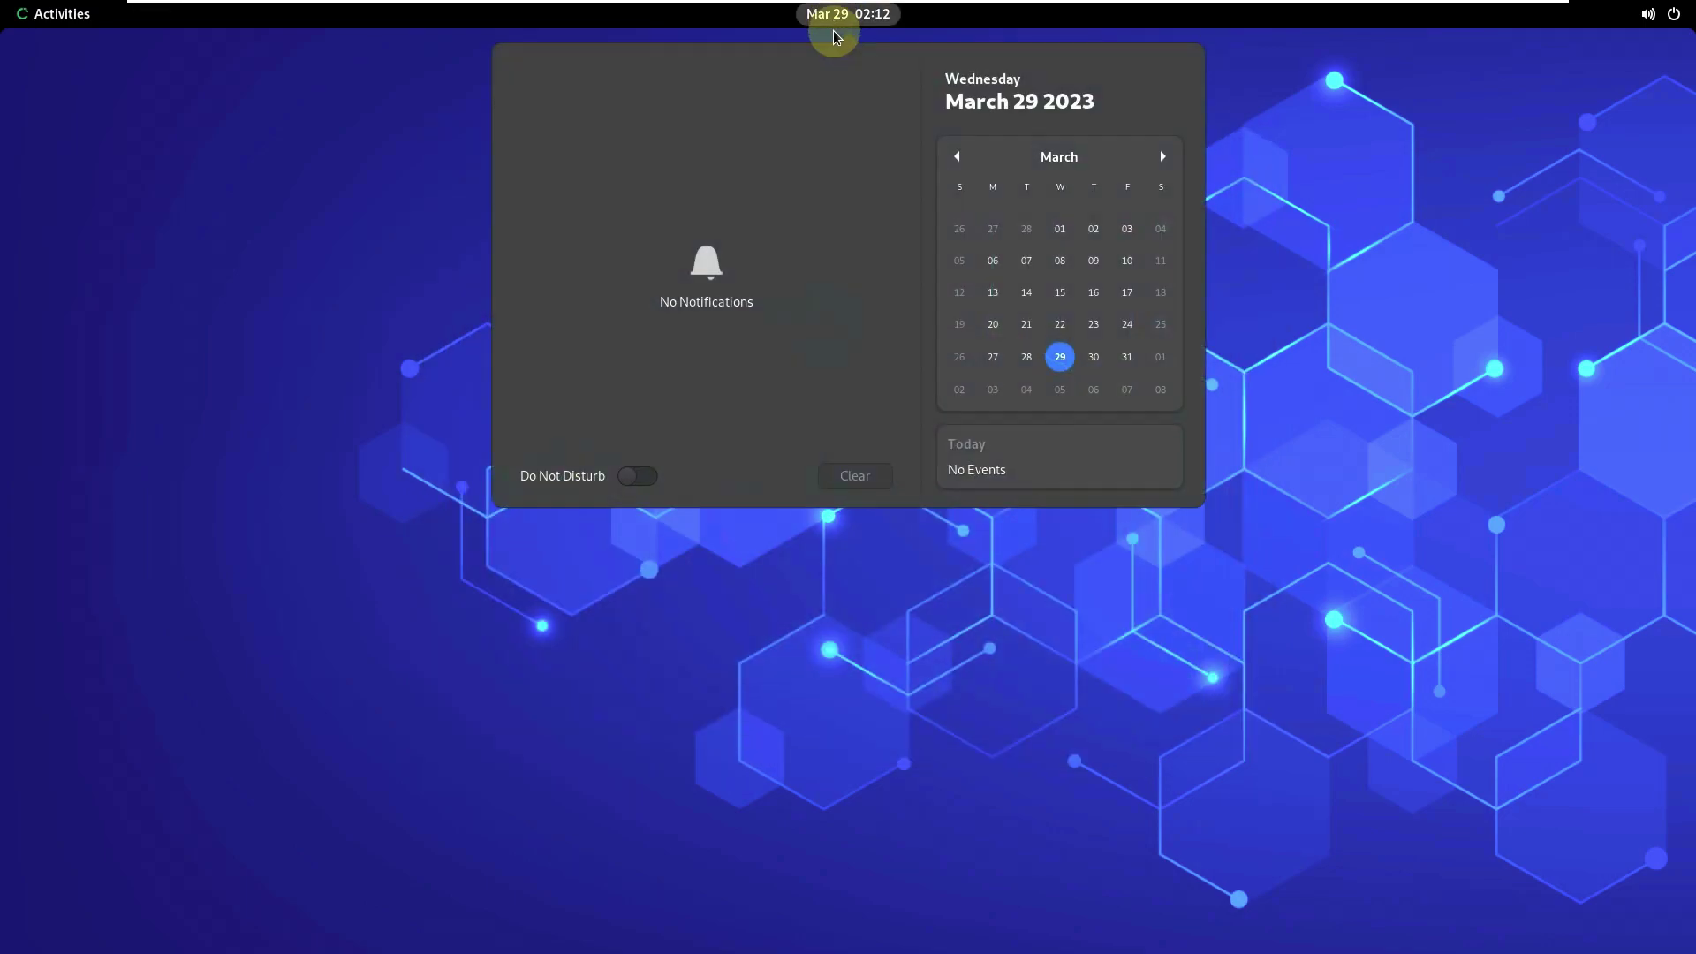
pyautogui.click(1174, 704)
# - Launch System Monitor from the app grid after peeking into the Utilities folder
pyautogui.press('super')
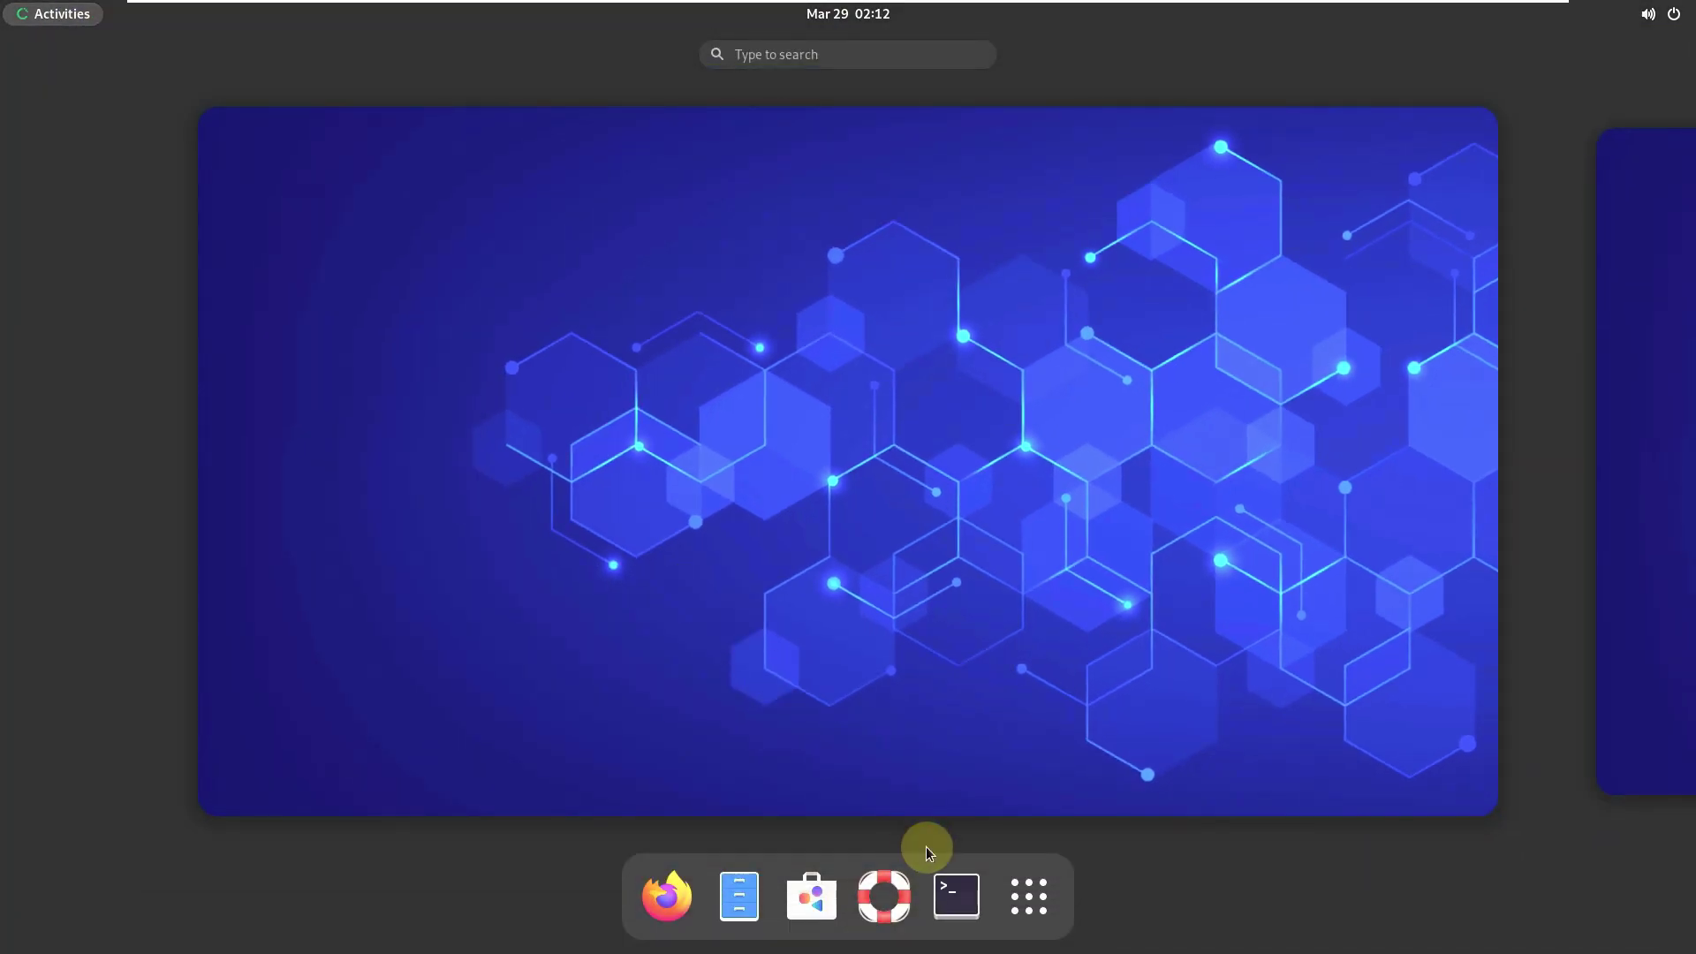
pyautogui.click(1015, 885)
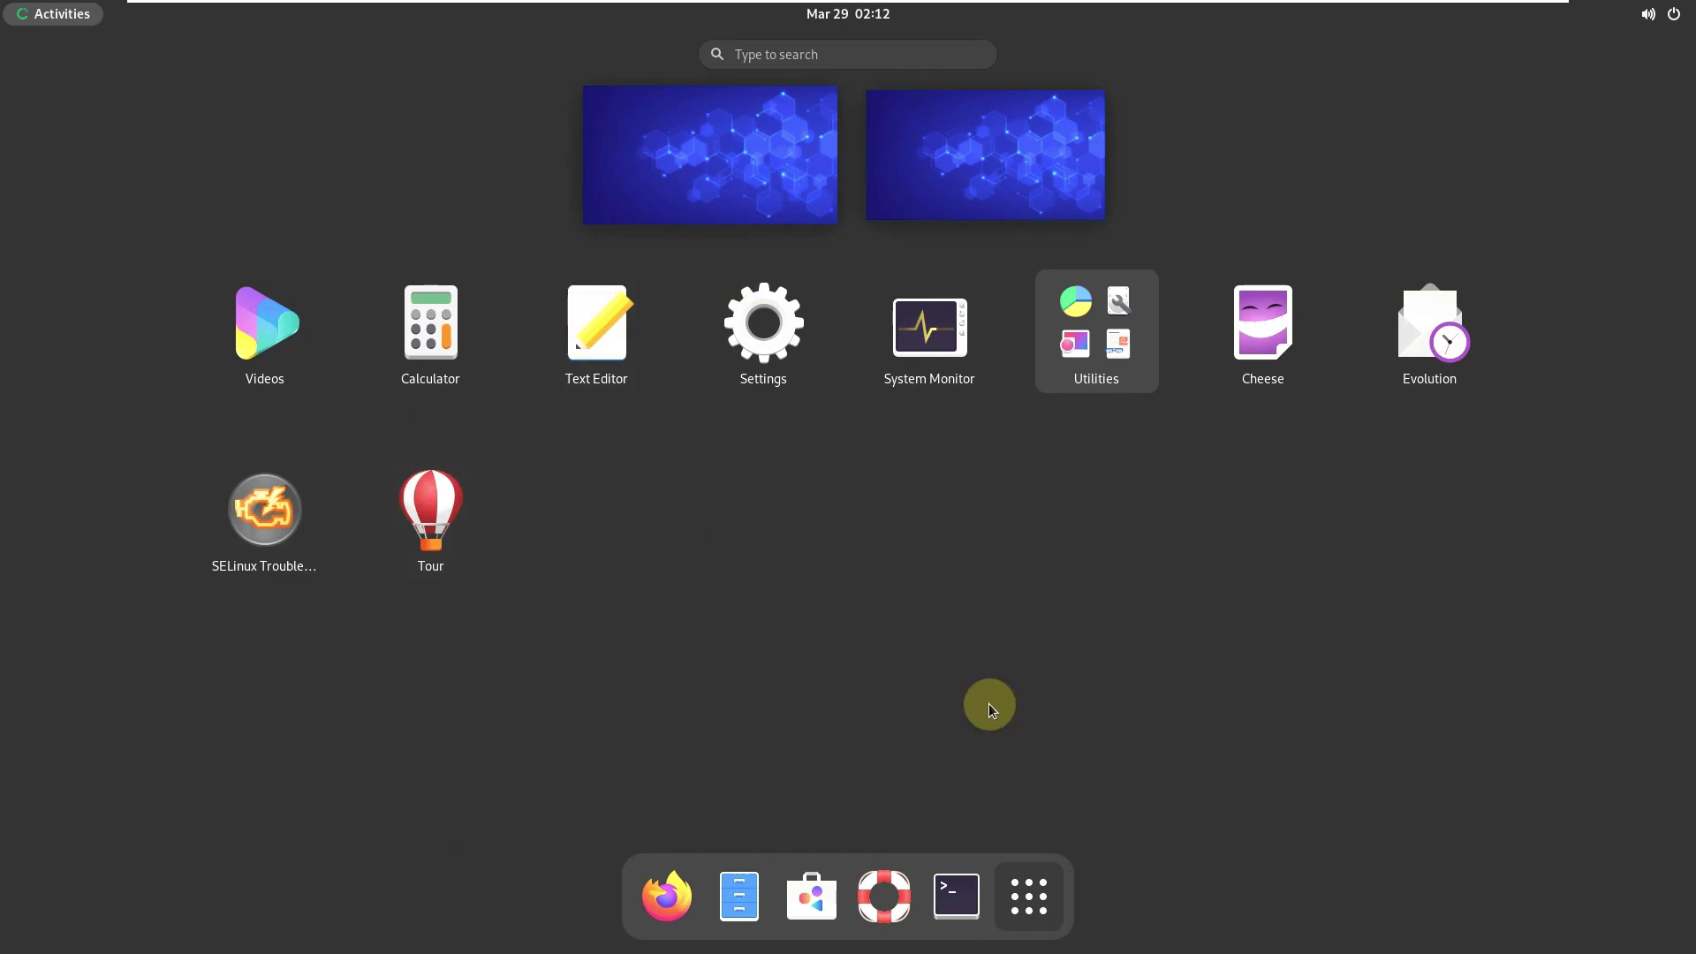
pyautogui.click(1119, 383)
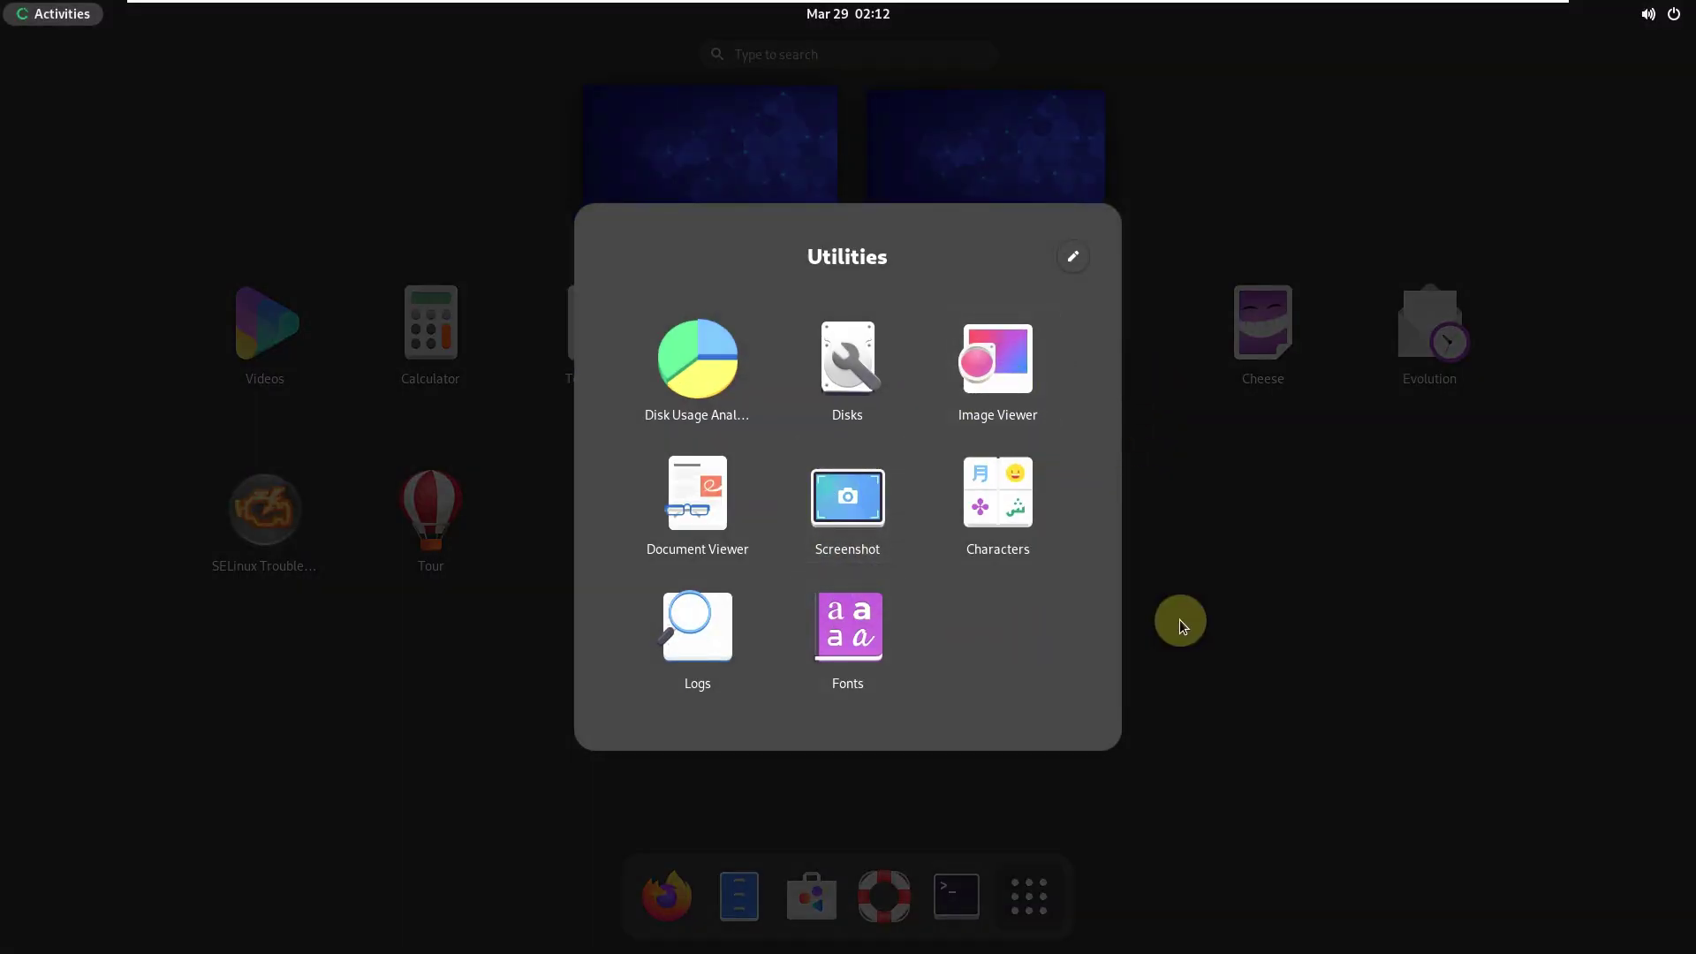
pyautogui.click(1295, 560)
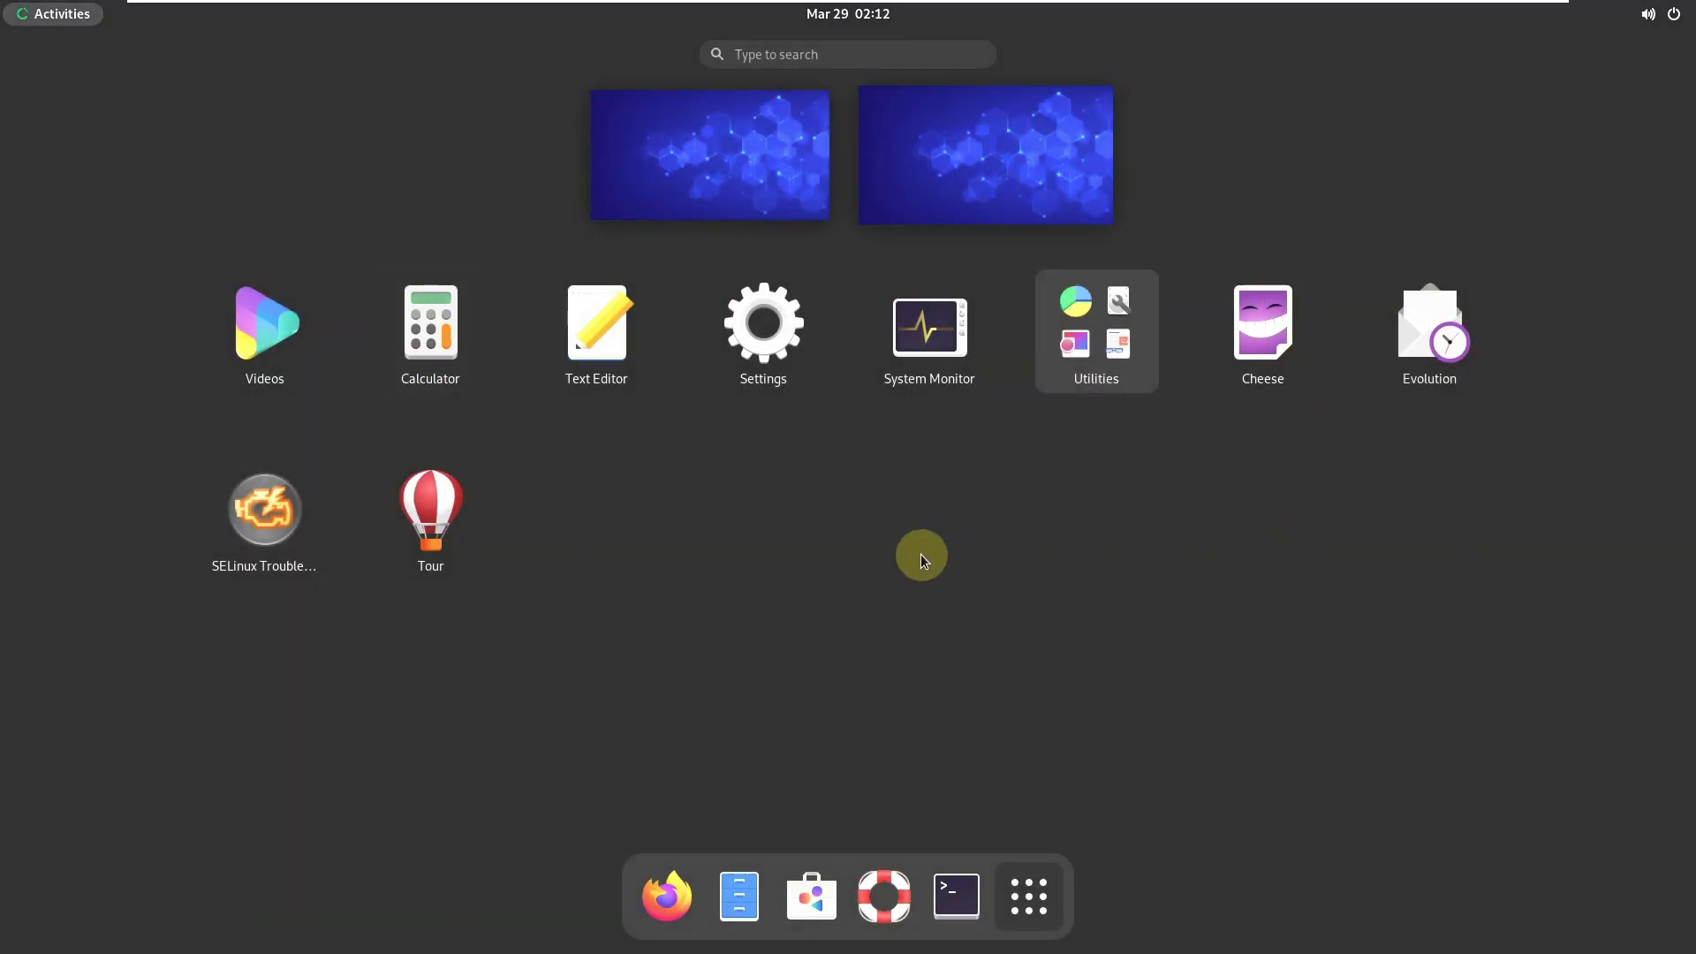
pyautogui.click(932, 375)
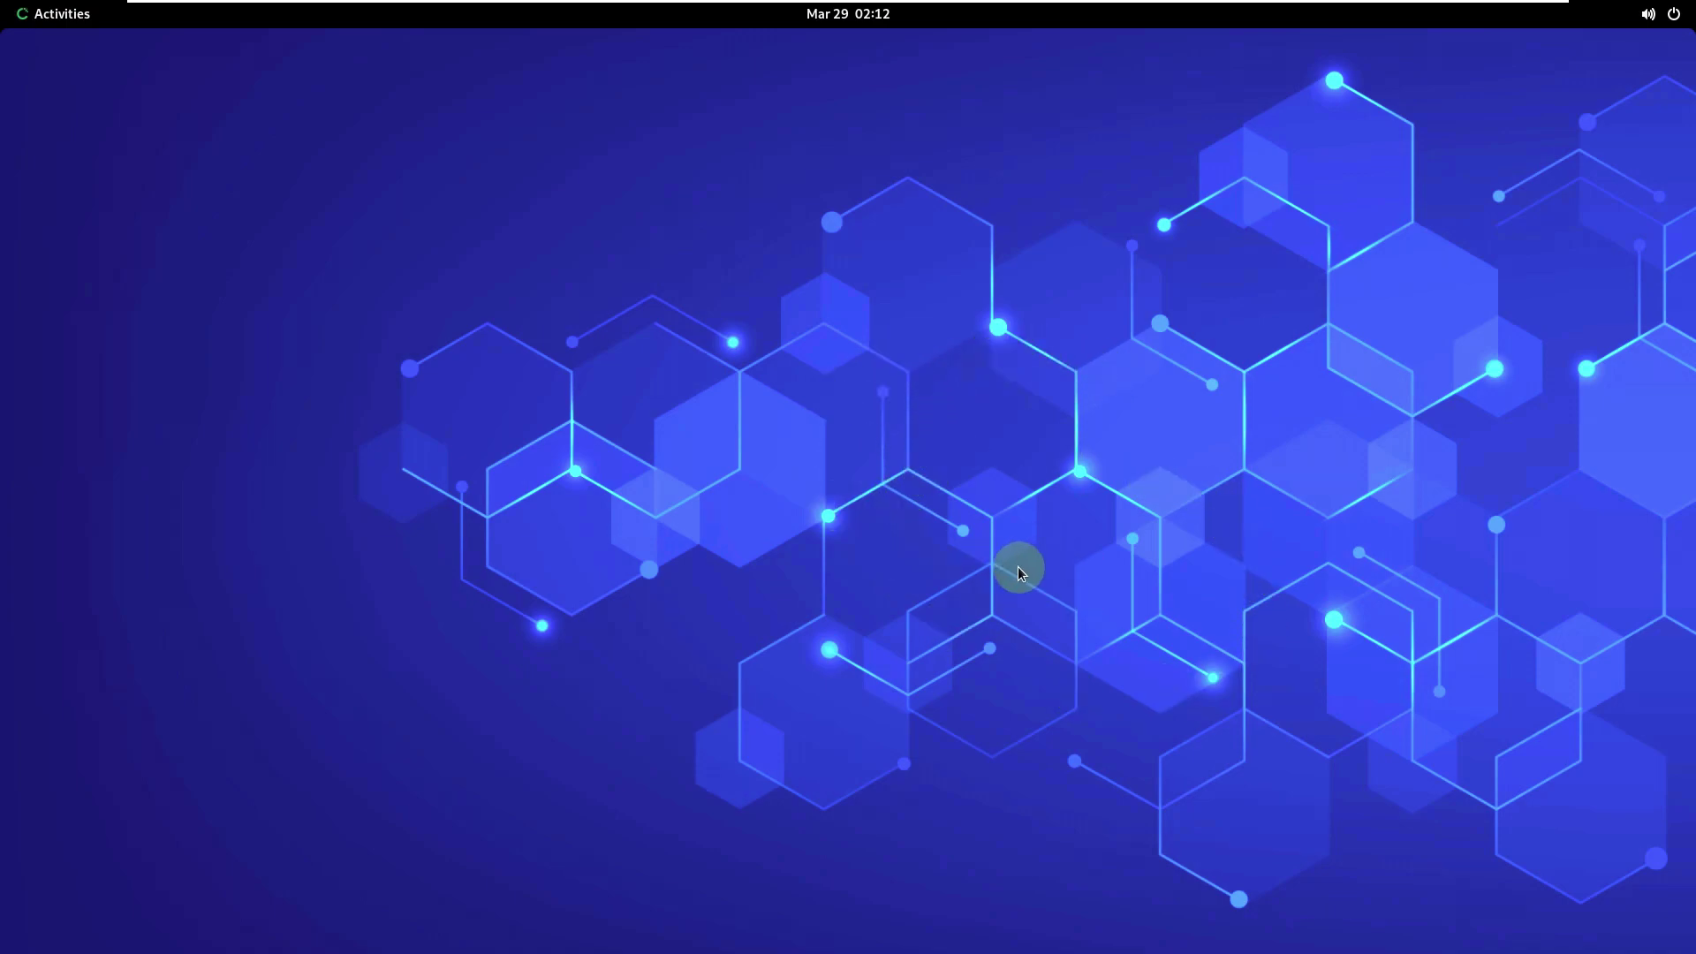
# - Bring the System Monitor window forward, move it to the centre, and maximize it
pyautogui.click(62, 14)
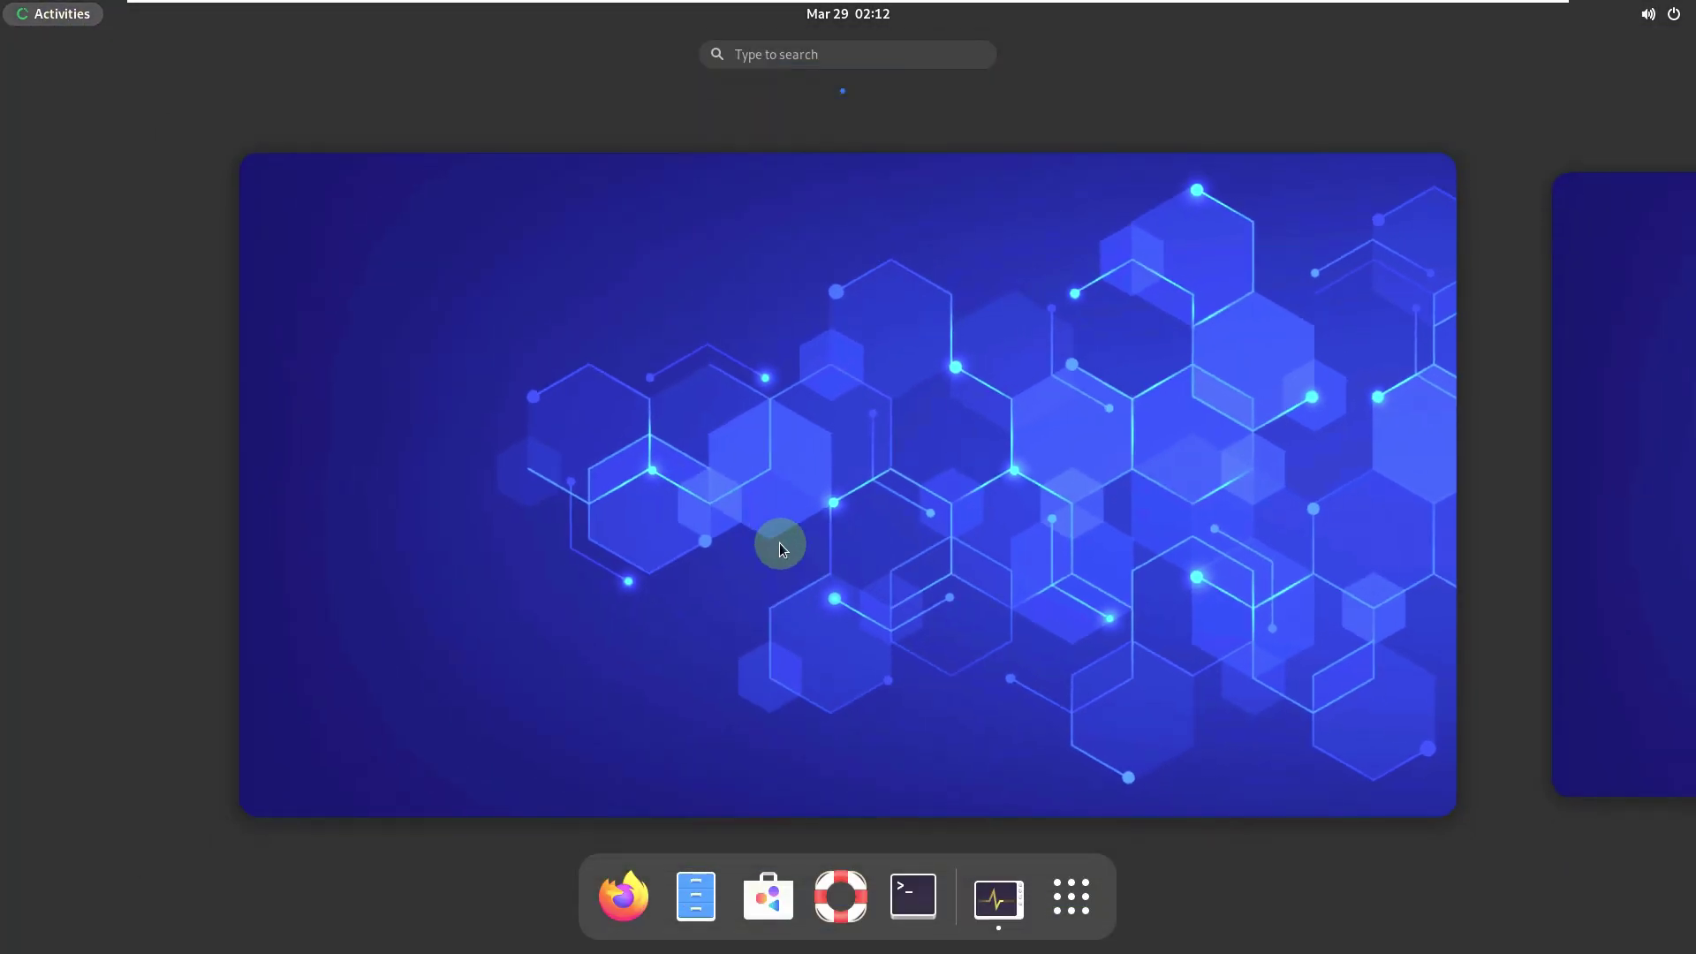
pyautogui.click(998, 899)
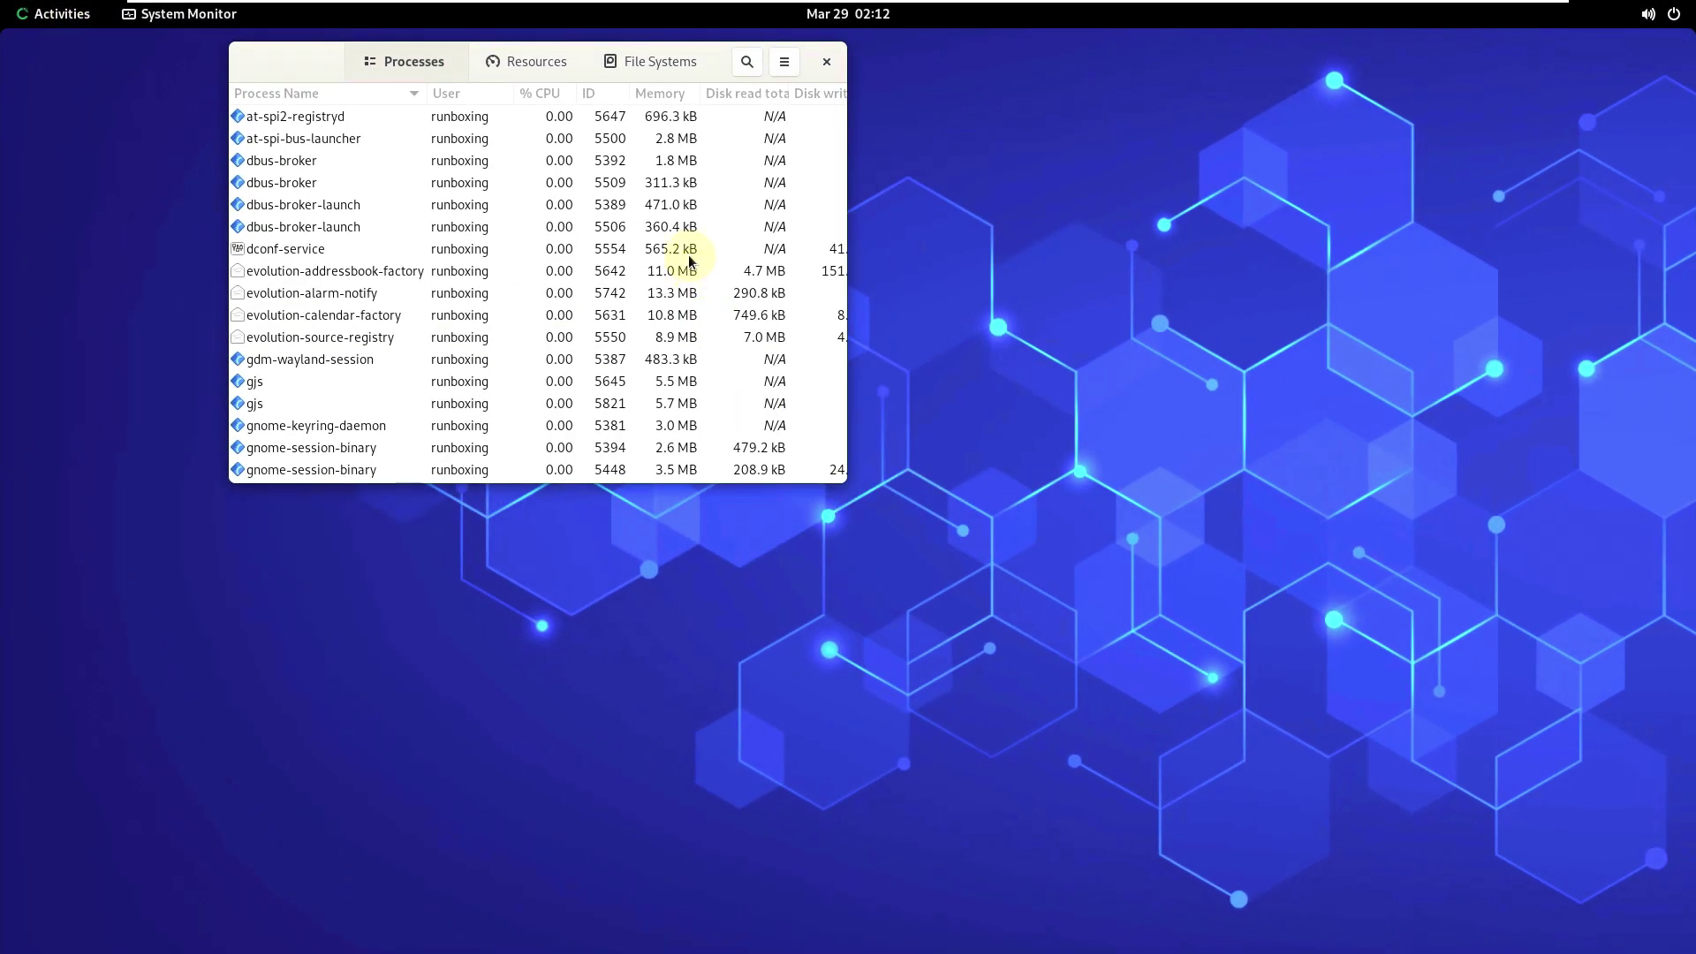
pyautogui.moveTo(358, 116); pyautogui.dragTo(642, 281)
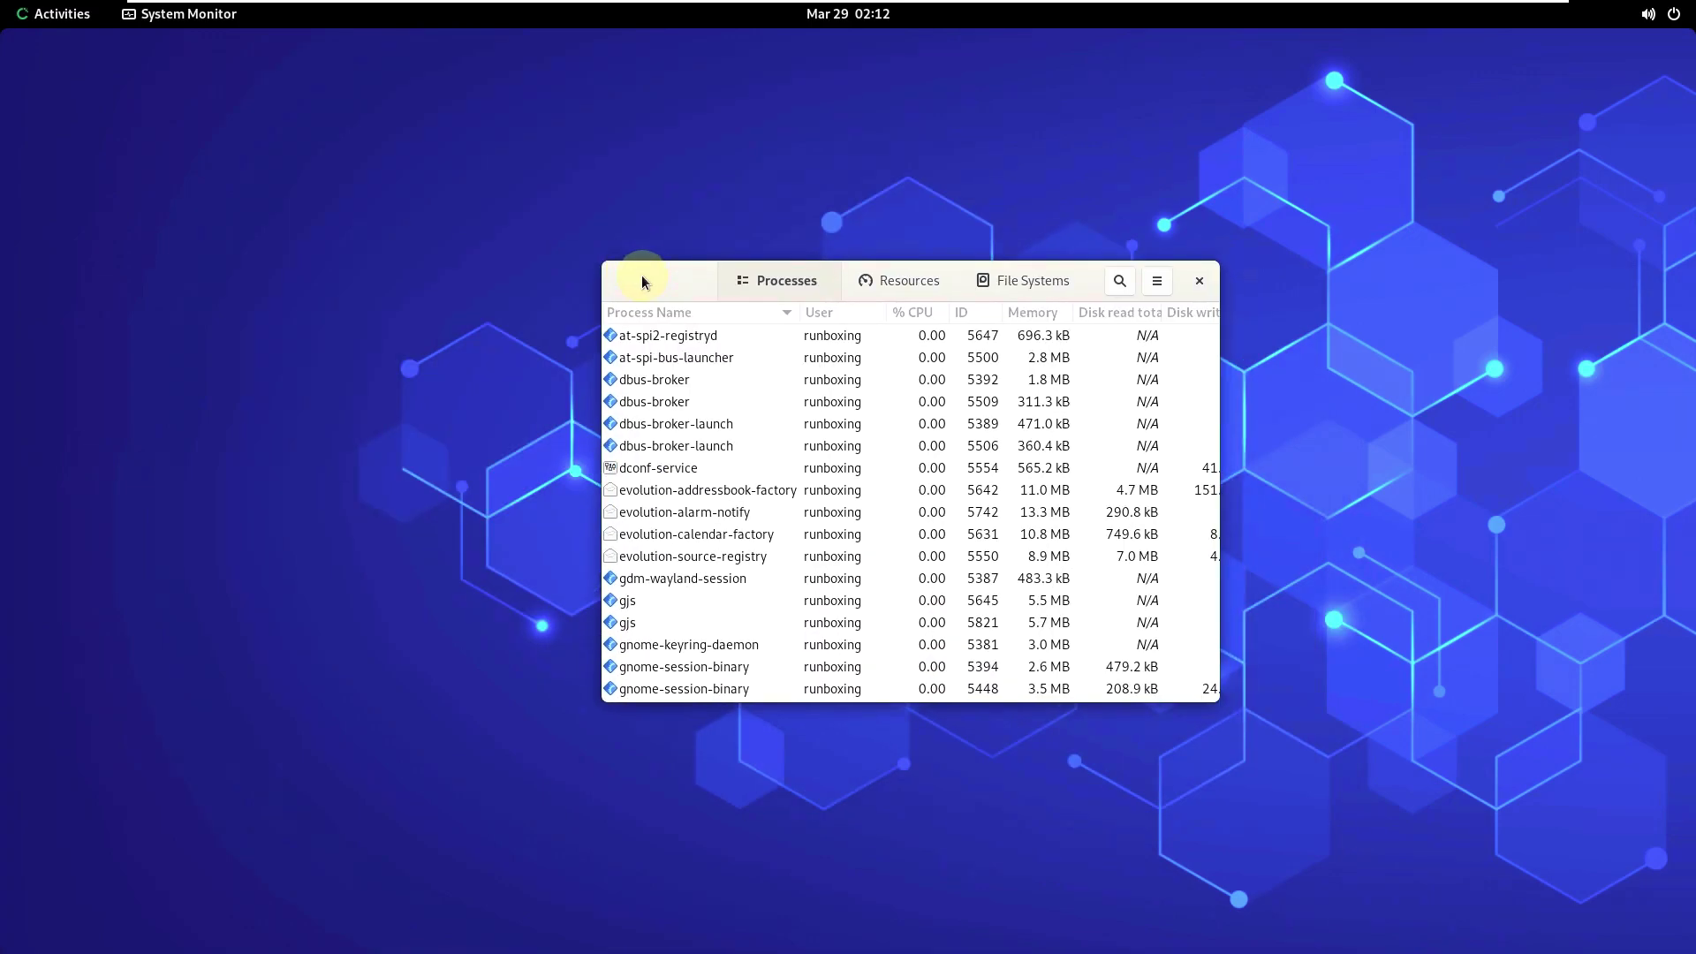
pyautogui.click(64, 20)
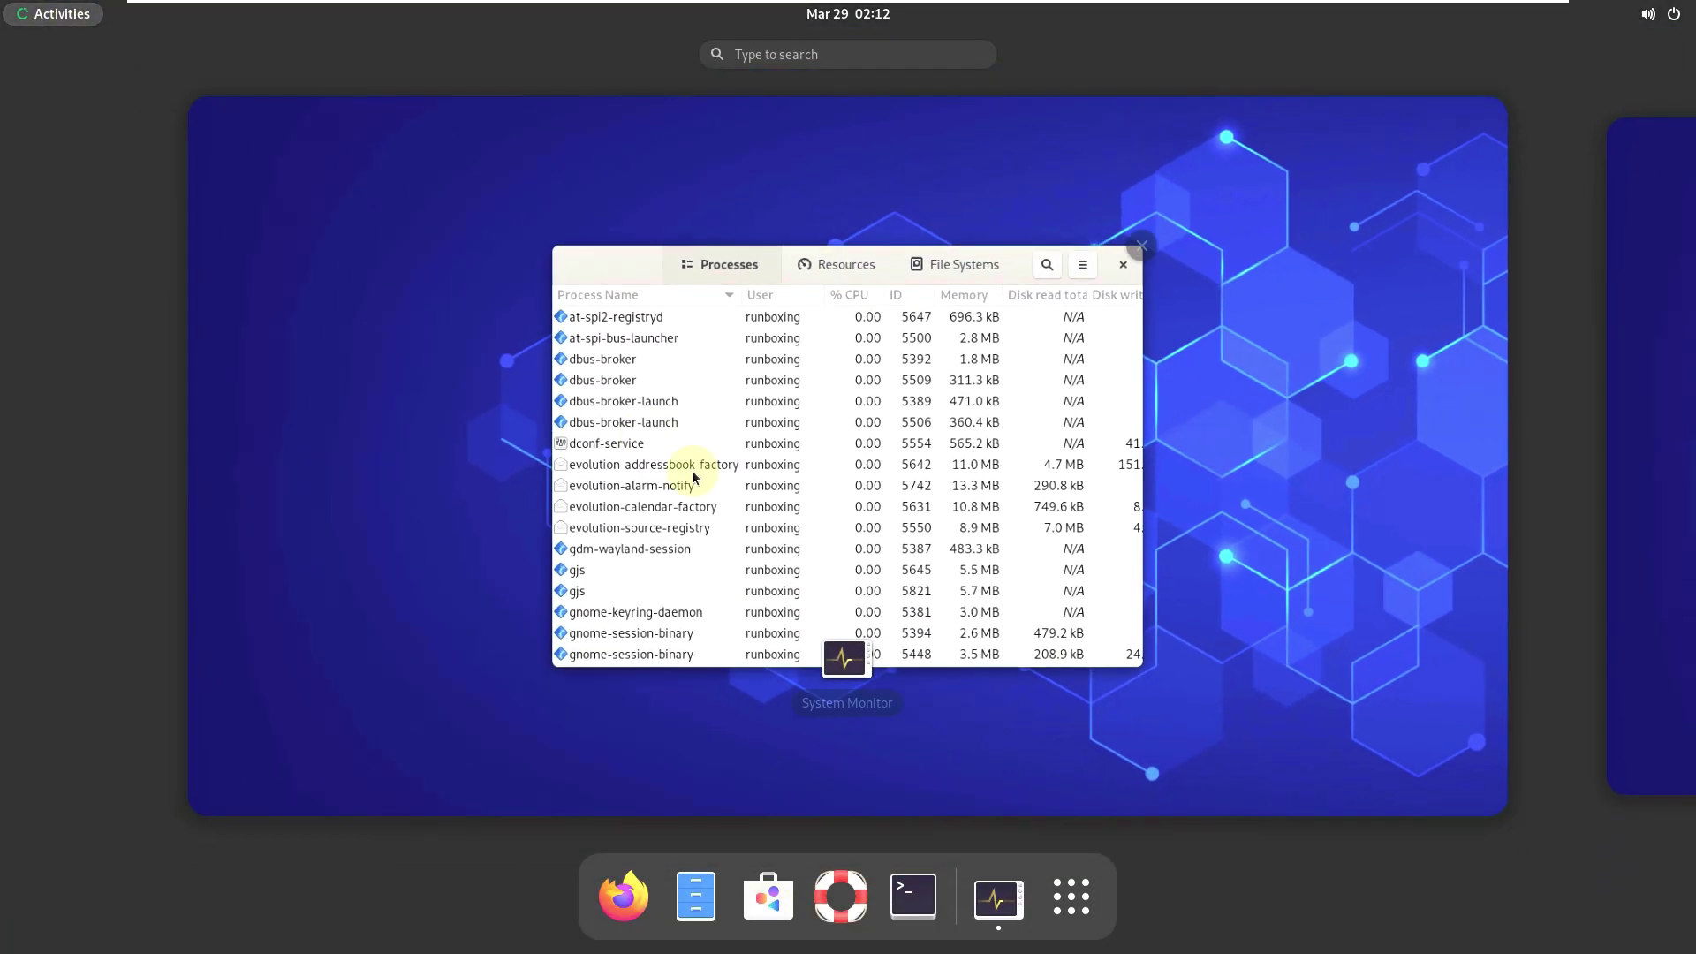
pyautogui.click(394, 458)
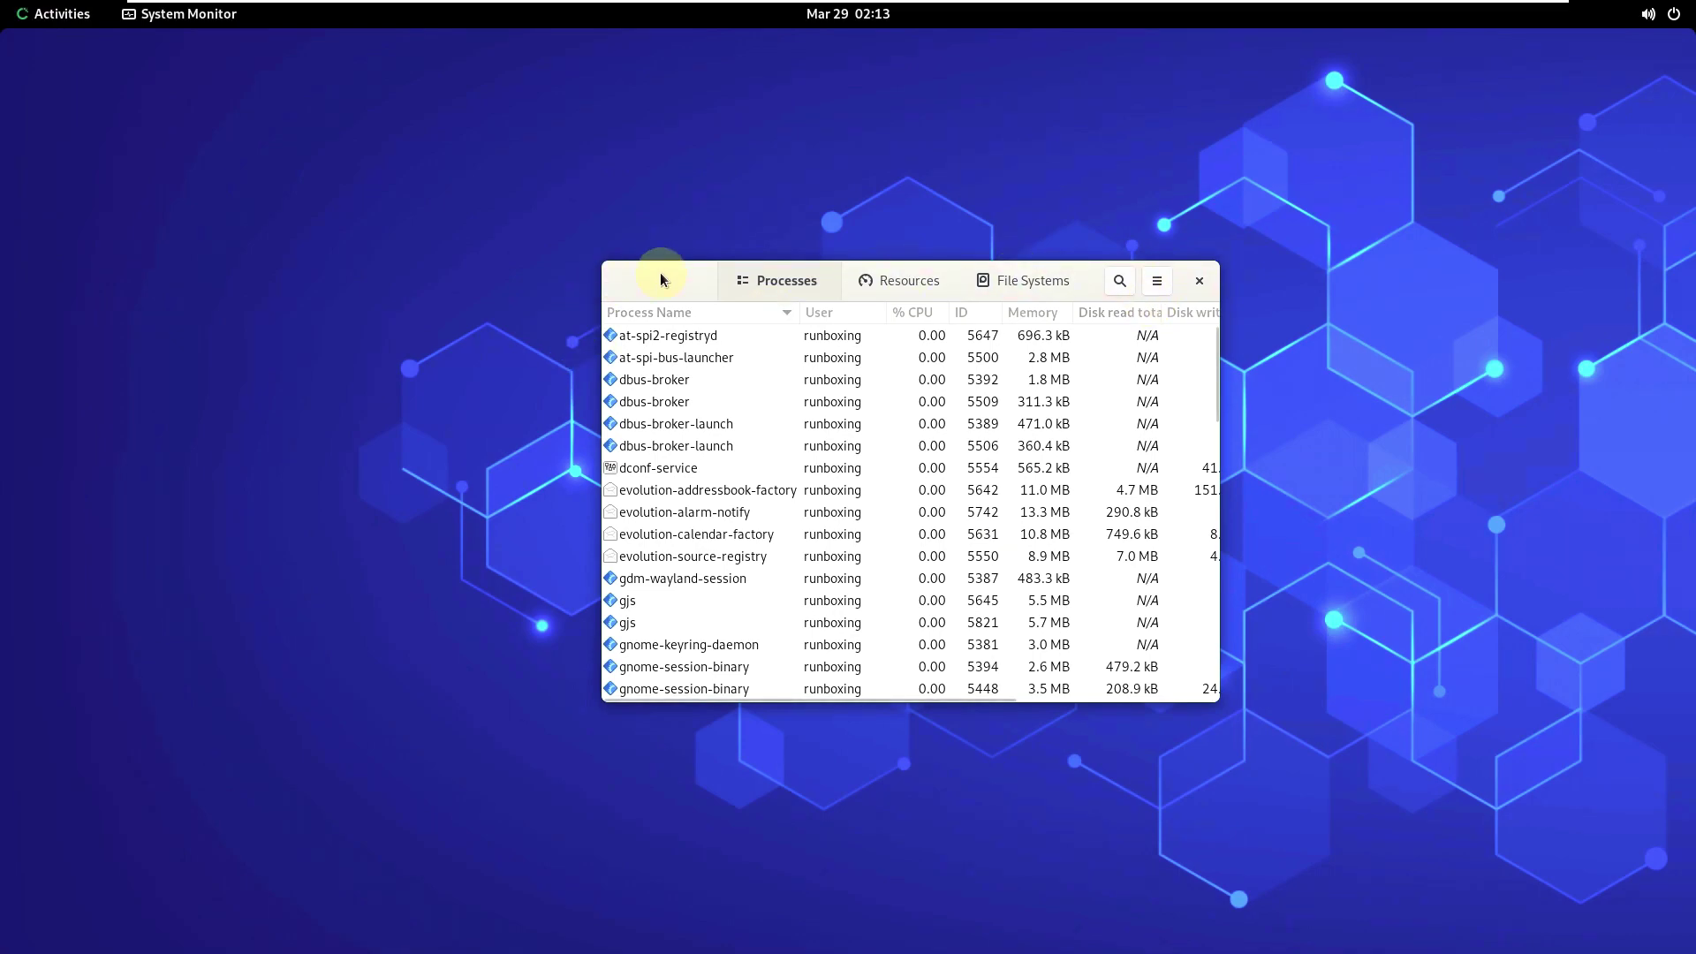
pyautogui.rightClick(661, 280)
pyautogui.click(706, 351)
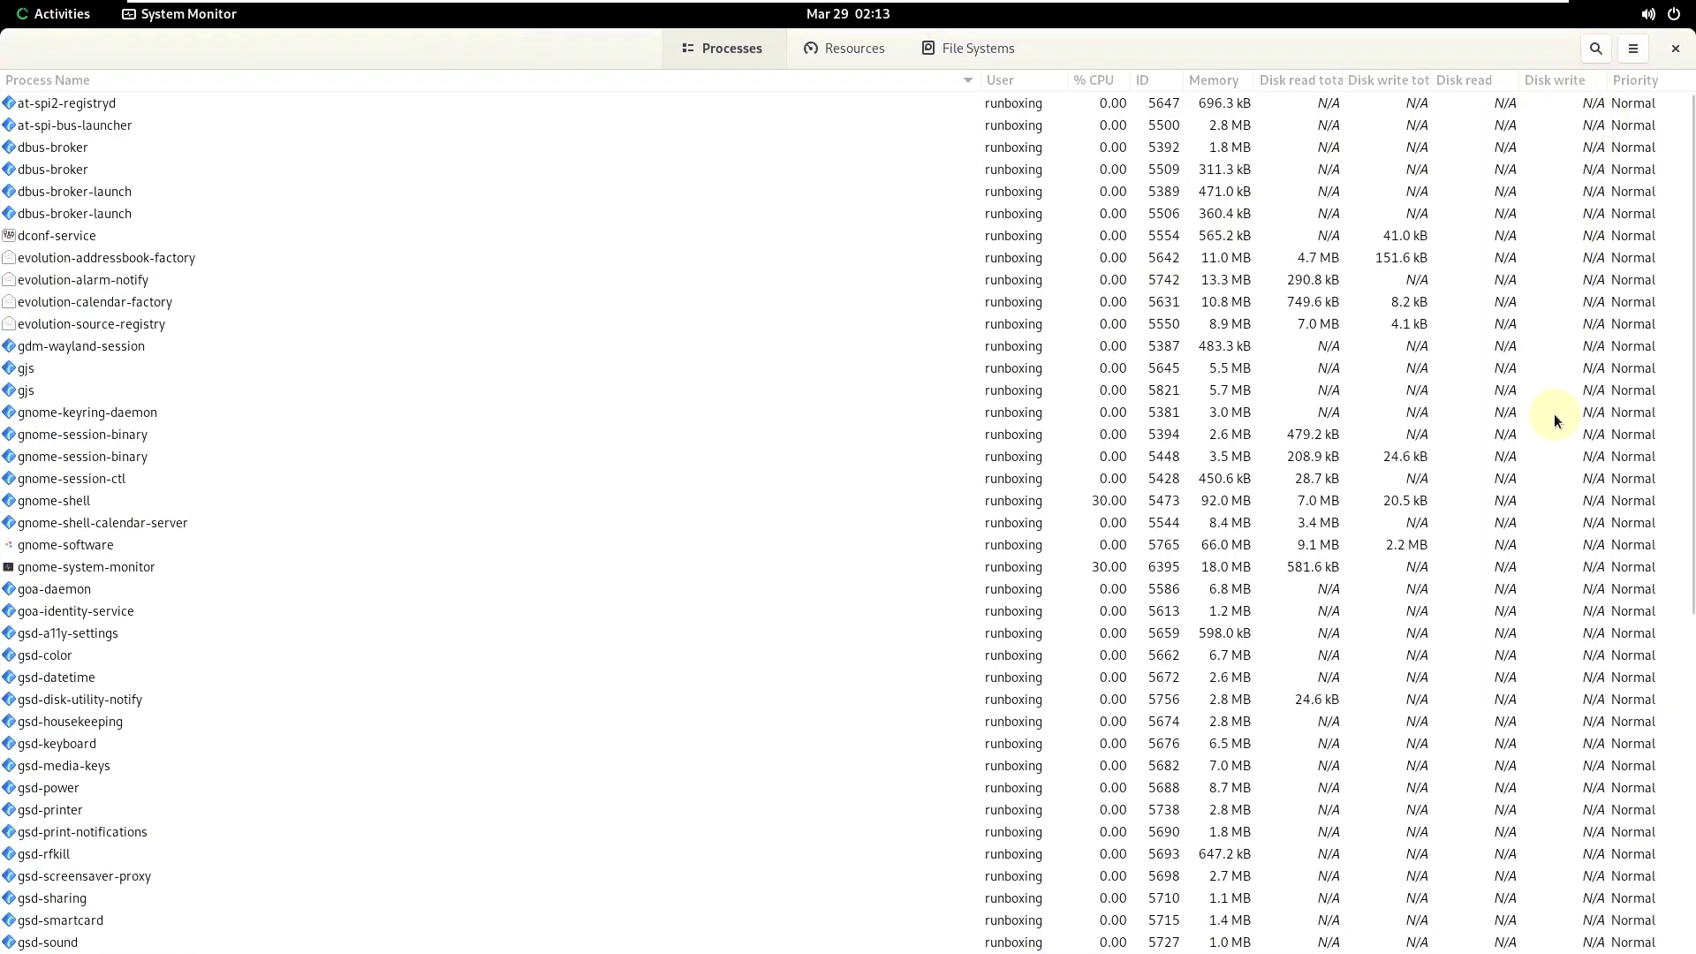
# - Check About System Monitor for version 40.1, then scroll through the process list
pyautogui.click(1633, 49)
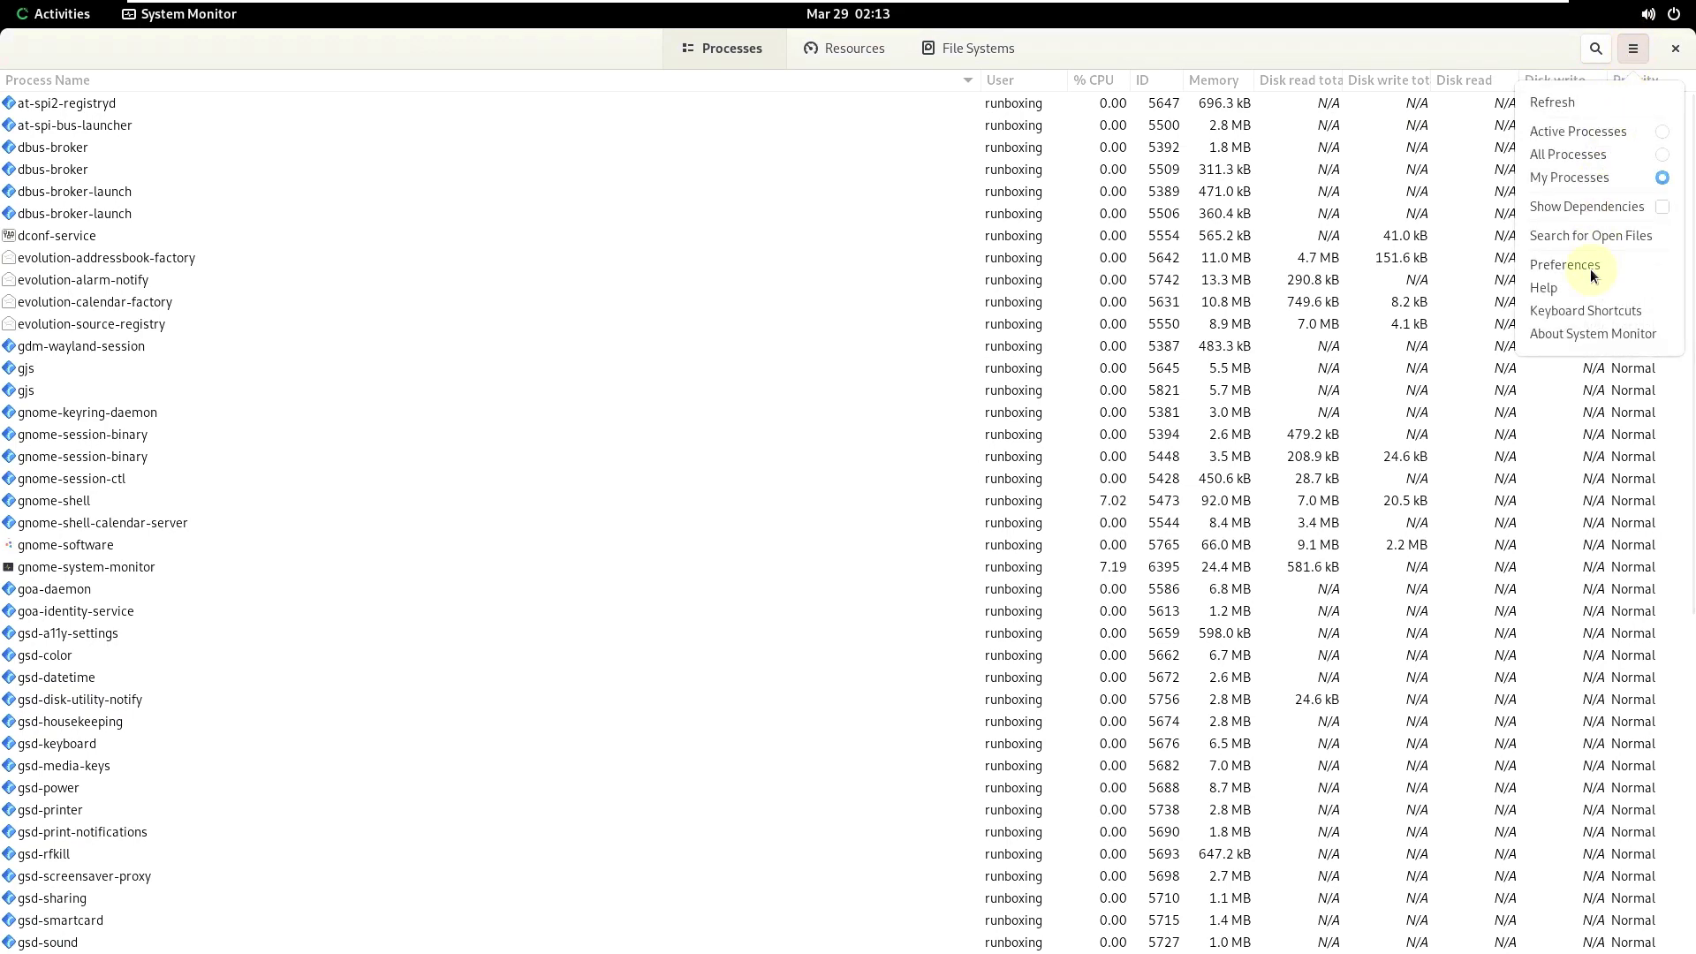
pyautogui.click(1578, 329)
pyautogui.moveTo(877, 524); pyautogui.dragTo(829, 448)
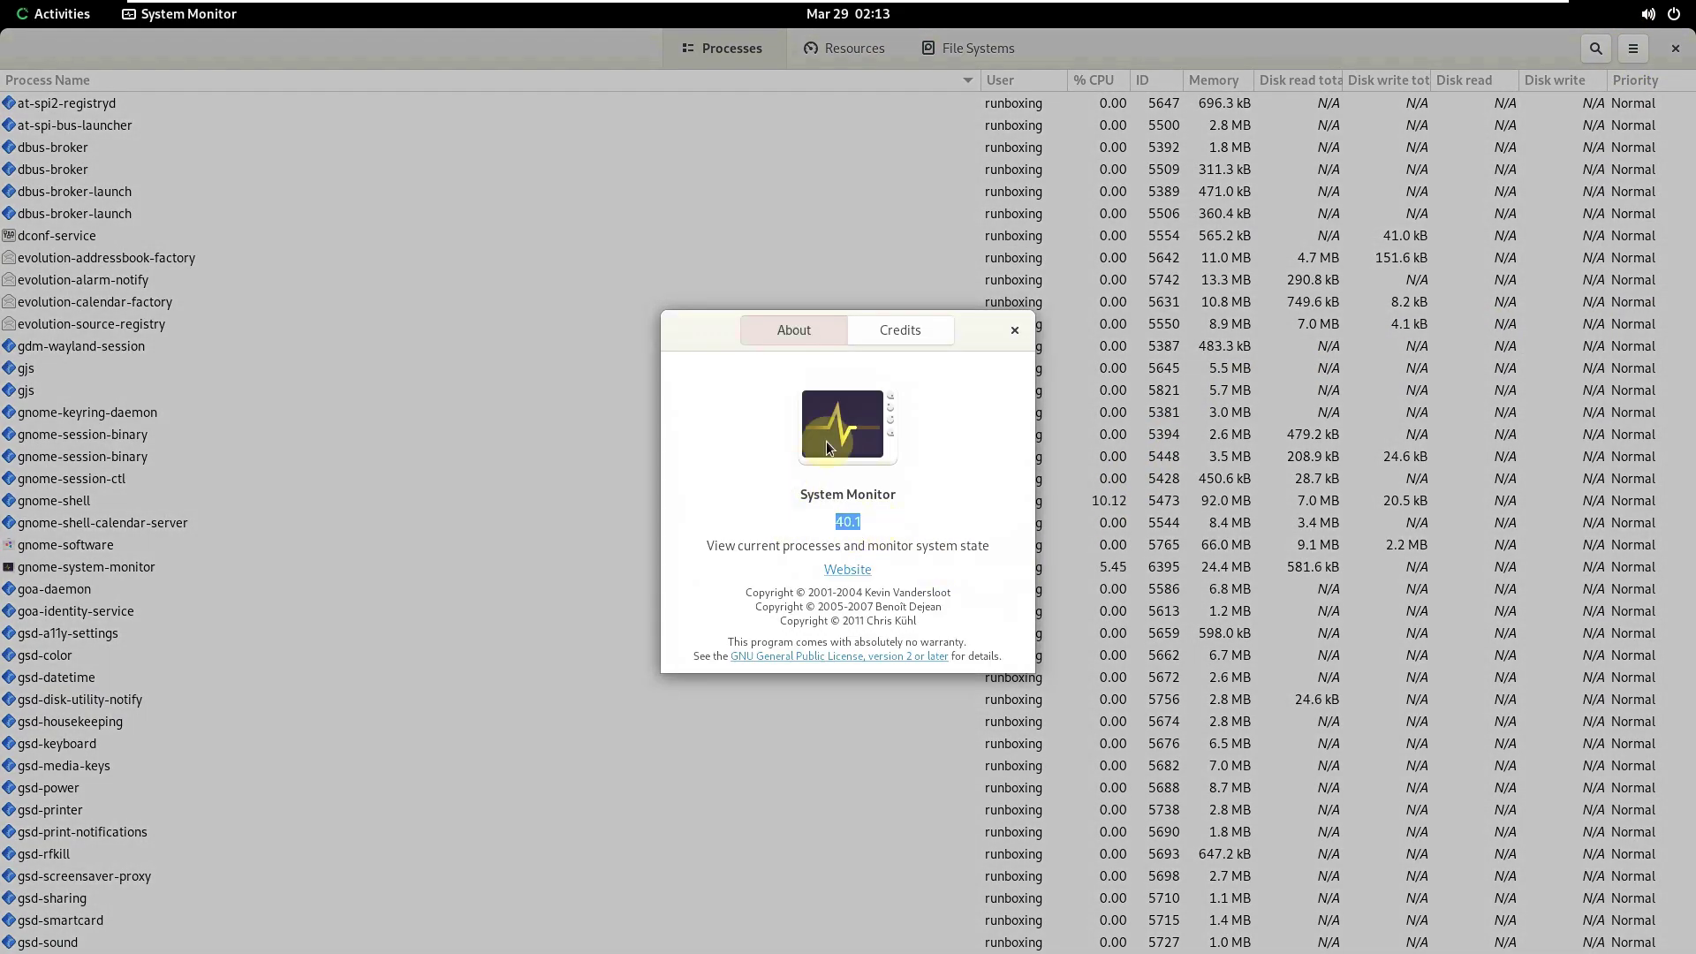
pyautogui.click(1012, 333)
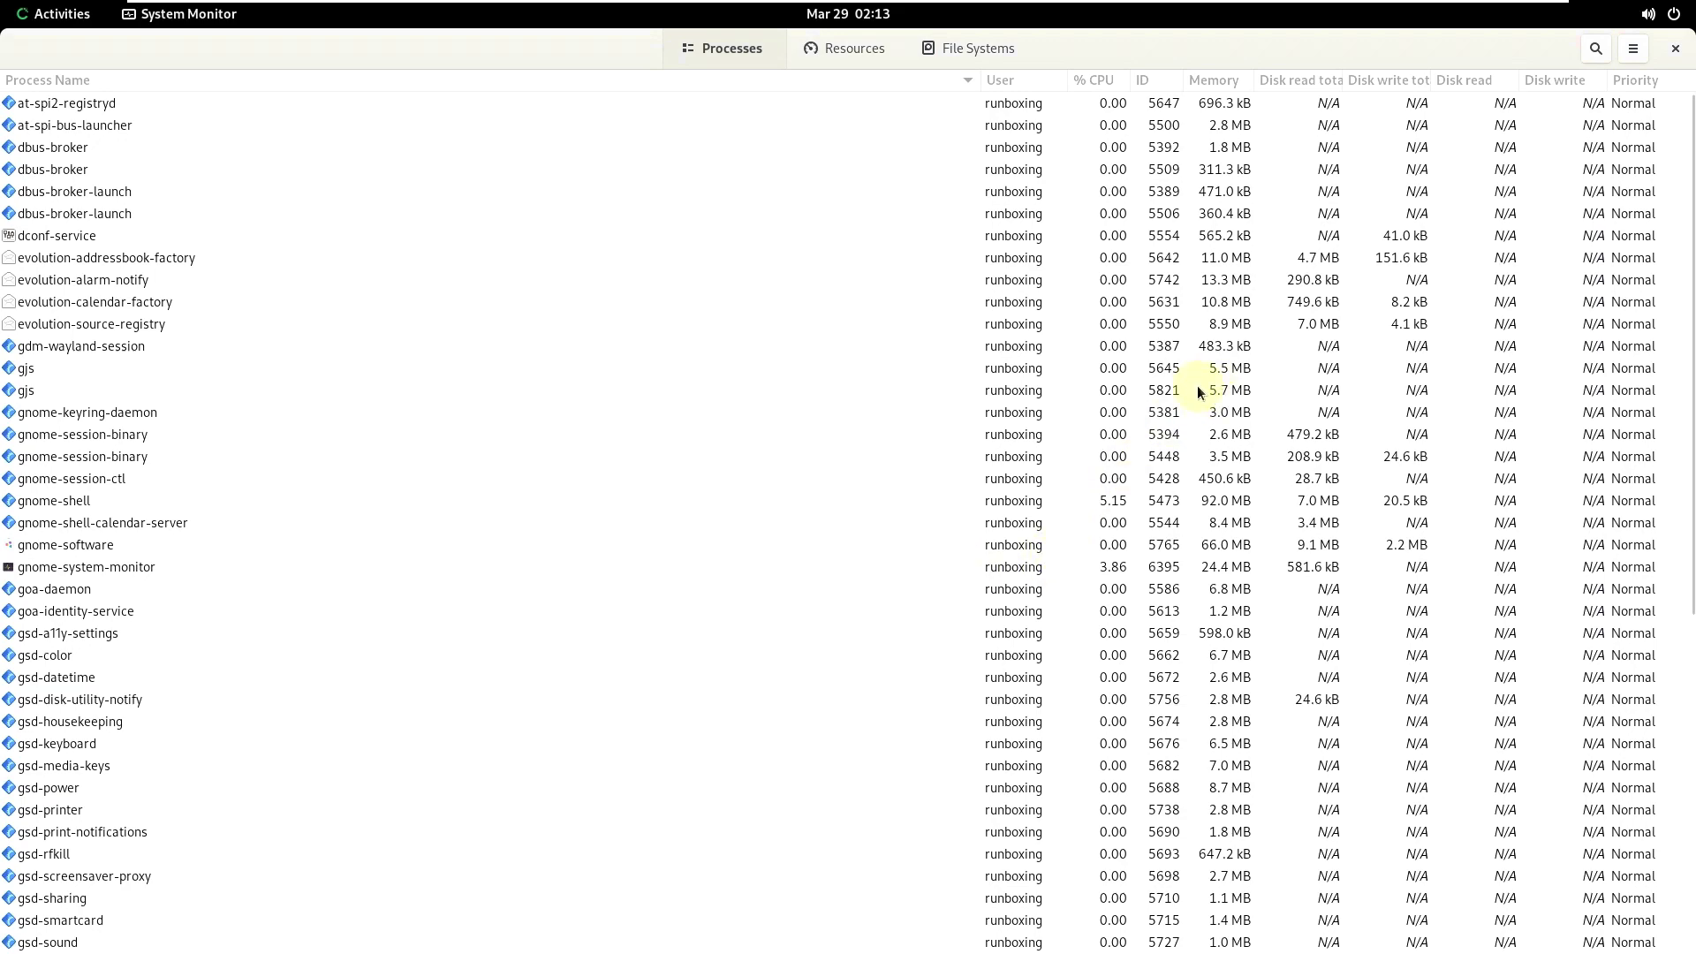
pyautogui.scroll(-4, 738, 426)
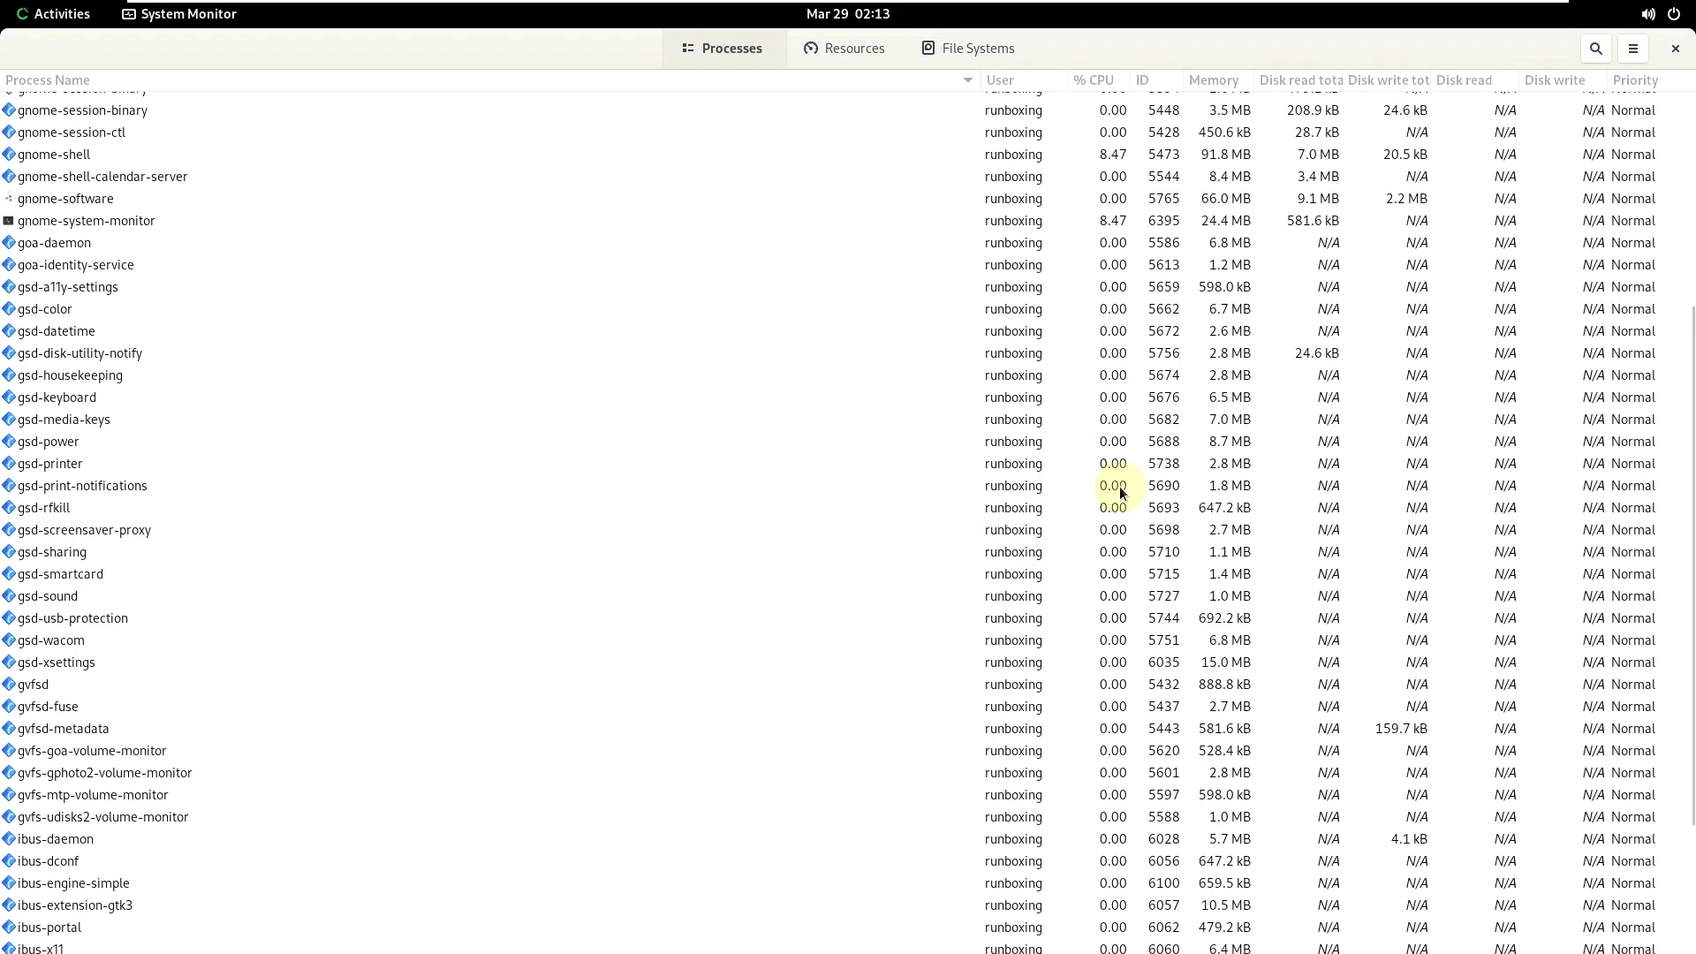
pyautogui.scroll(-2, 1670, 300)
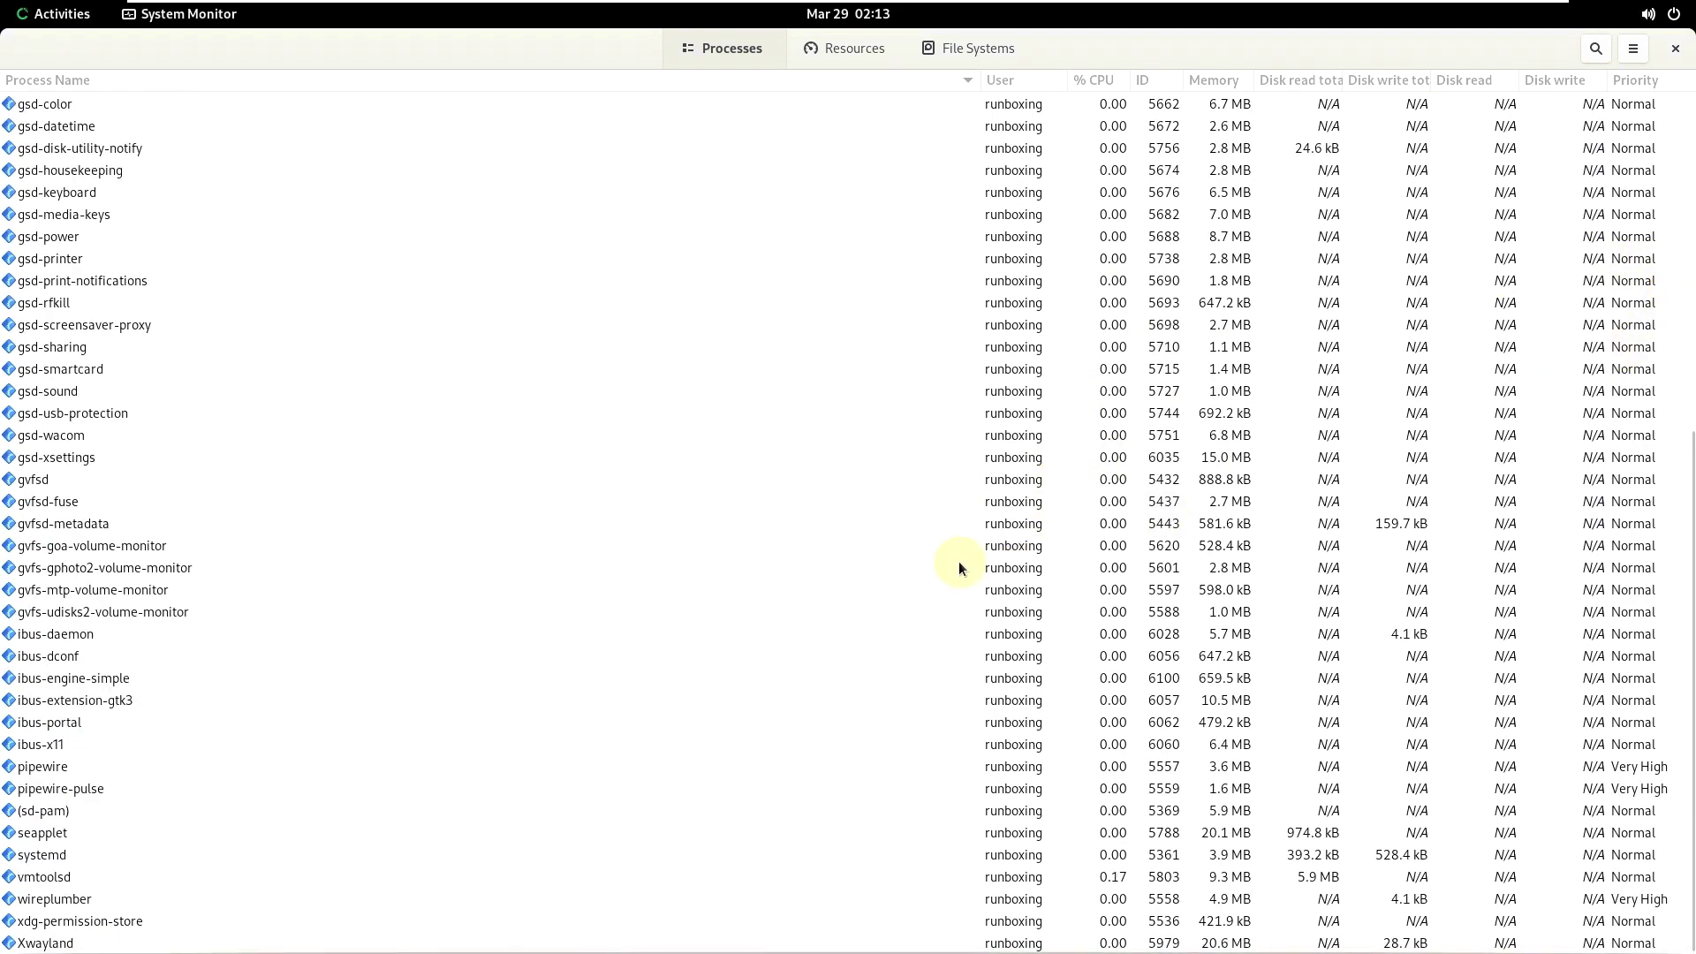
pyautogui.scroll(6, 953, 610)
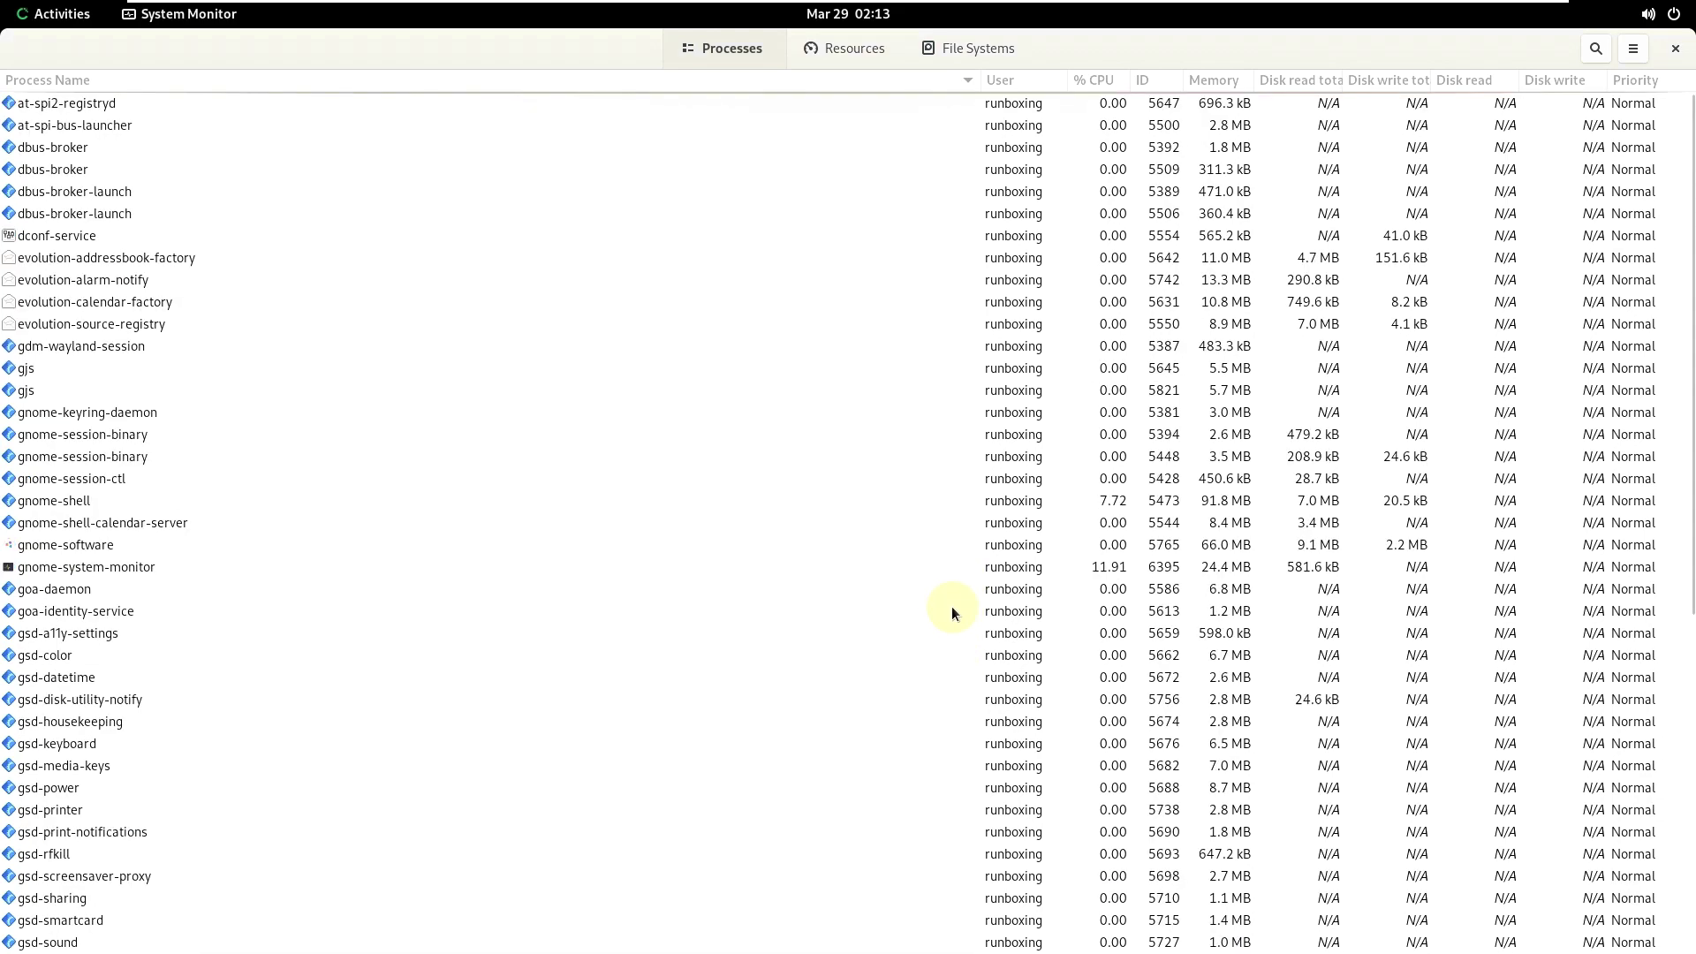
pyautogui.scroll(-6, 952, 565)
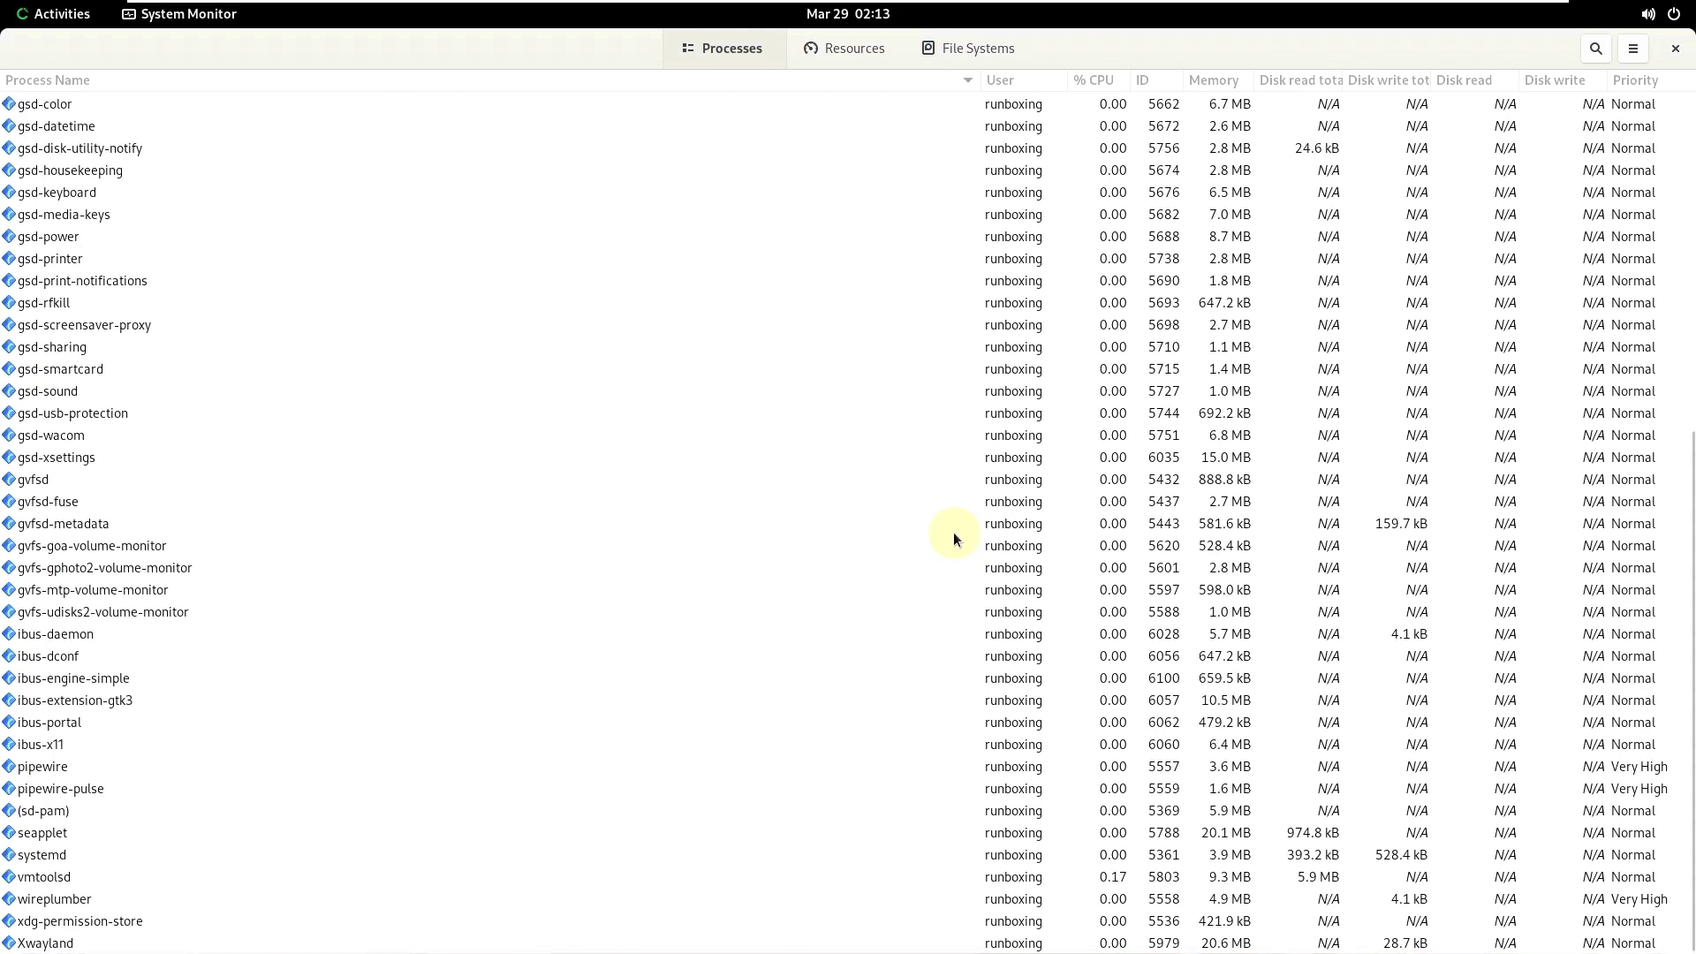
# - Show the Resources graphs, make CPU2's colour green, then close System Monitor
pyautogui.click(852, 47)
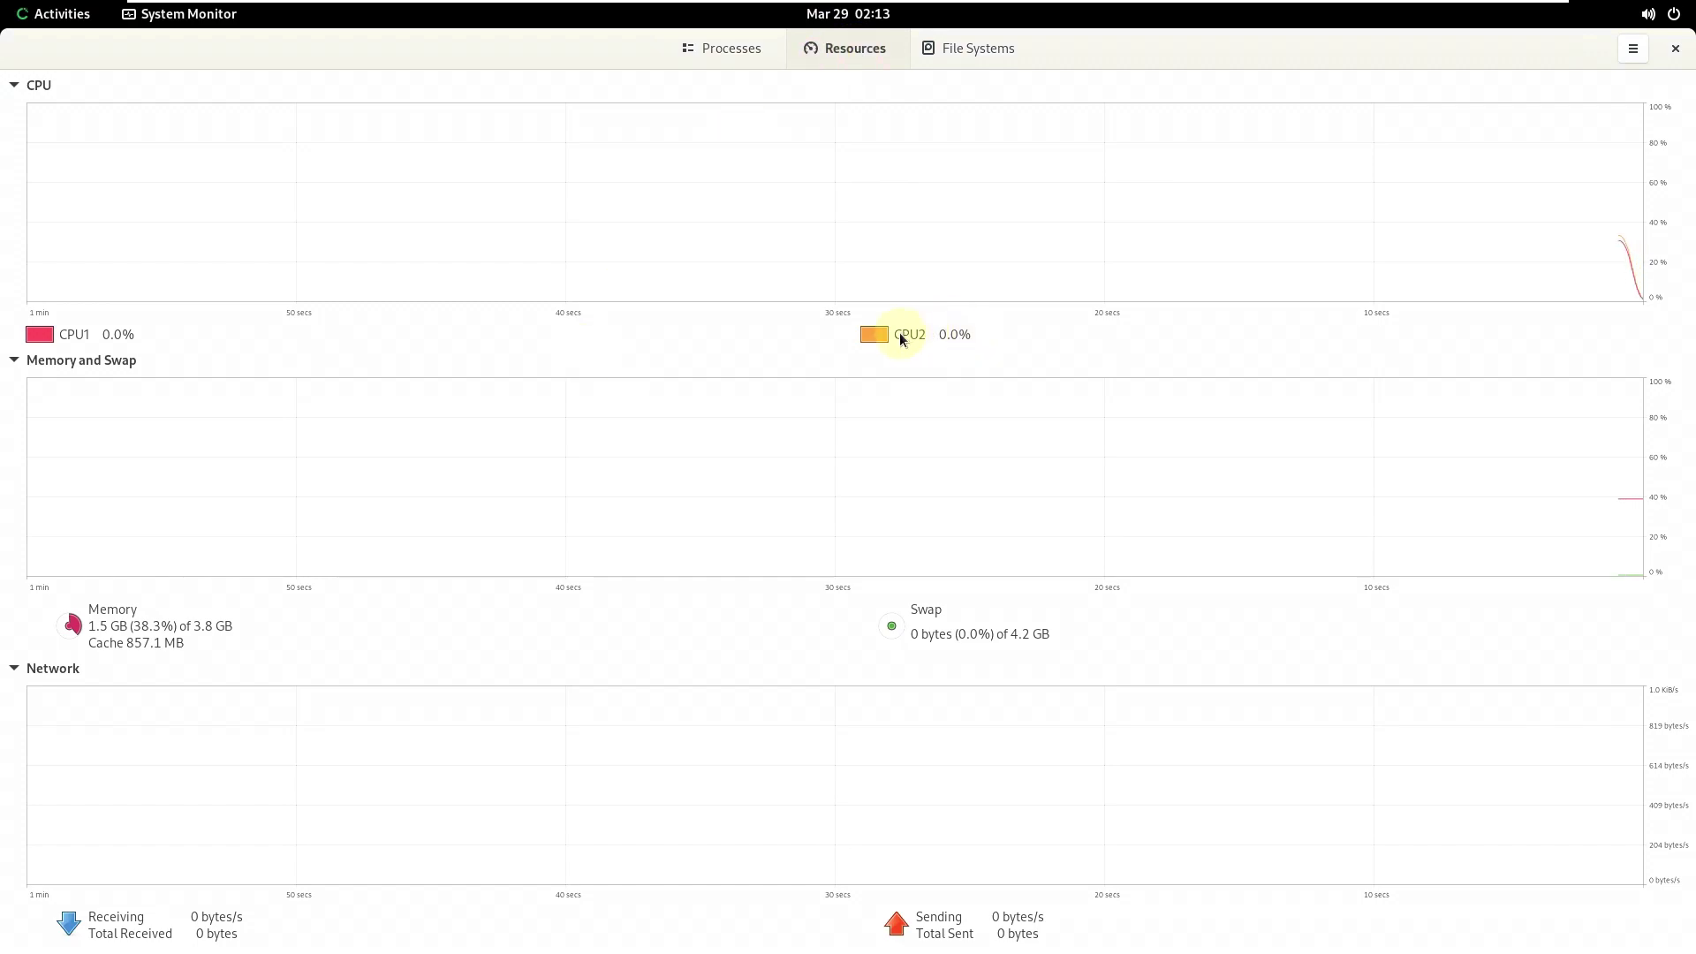
pyautogui.click(873, 334)
pyautogui.click(710, 478)
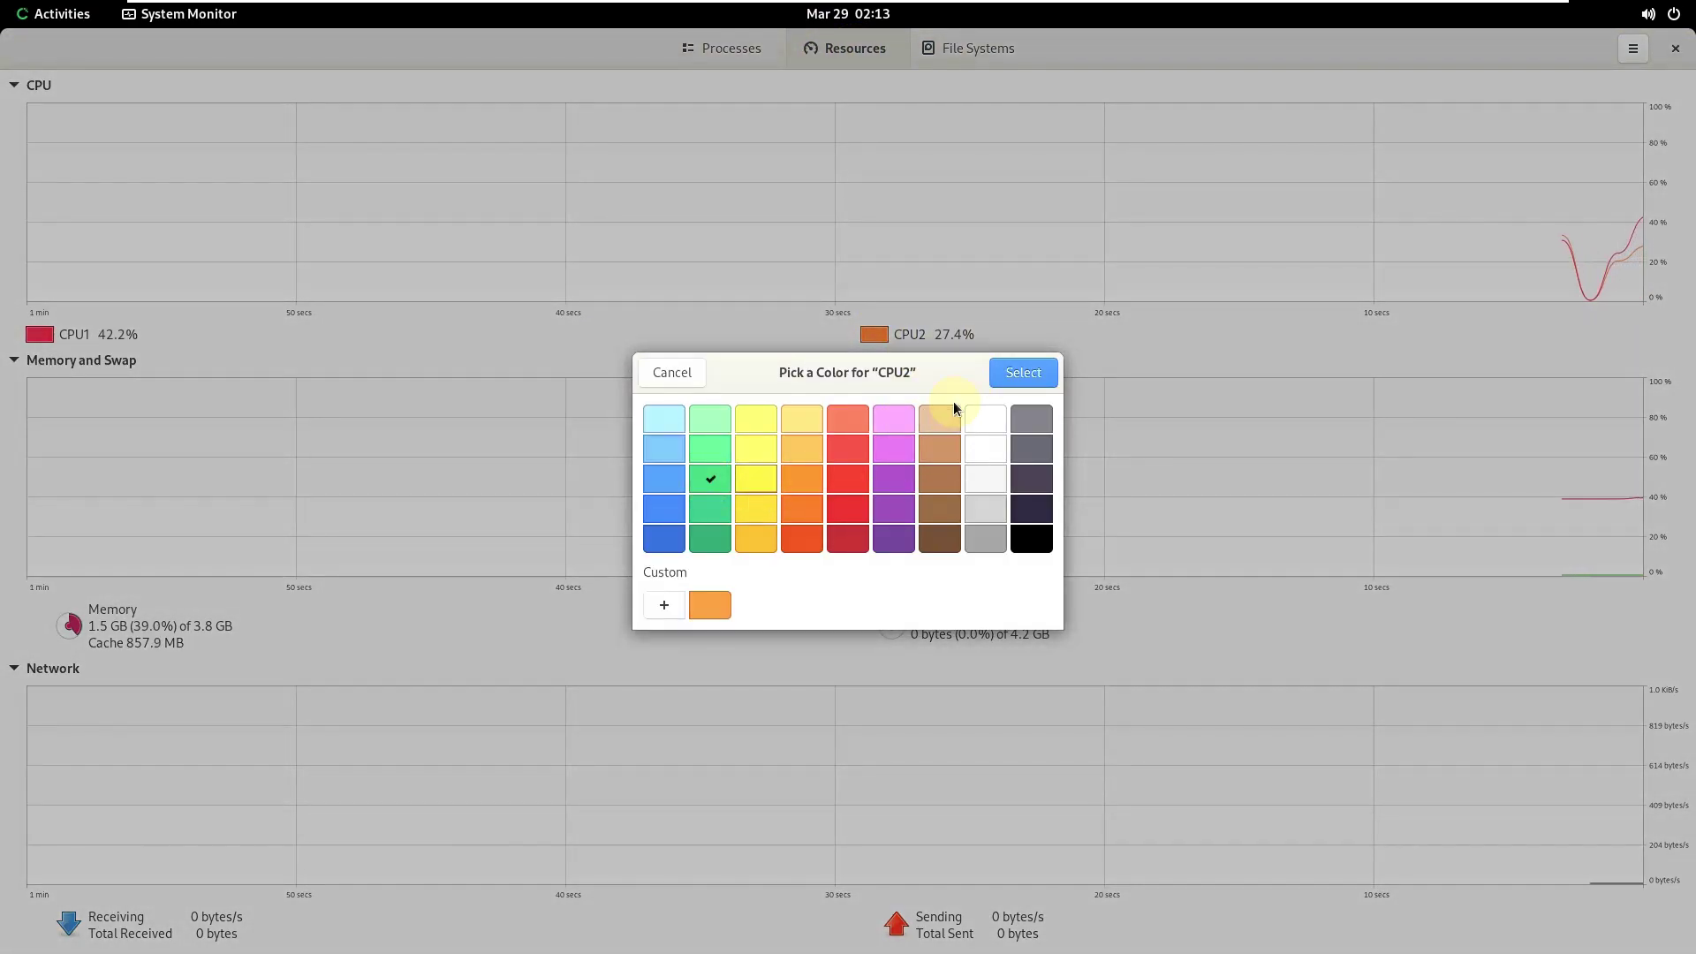
pyautogui.click(1011, 378)
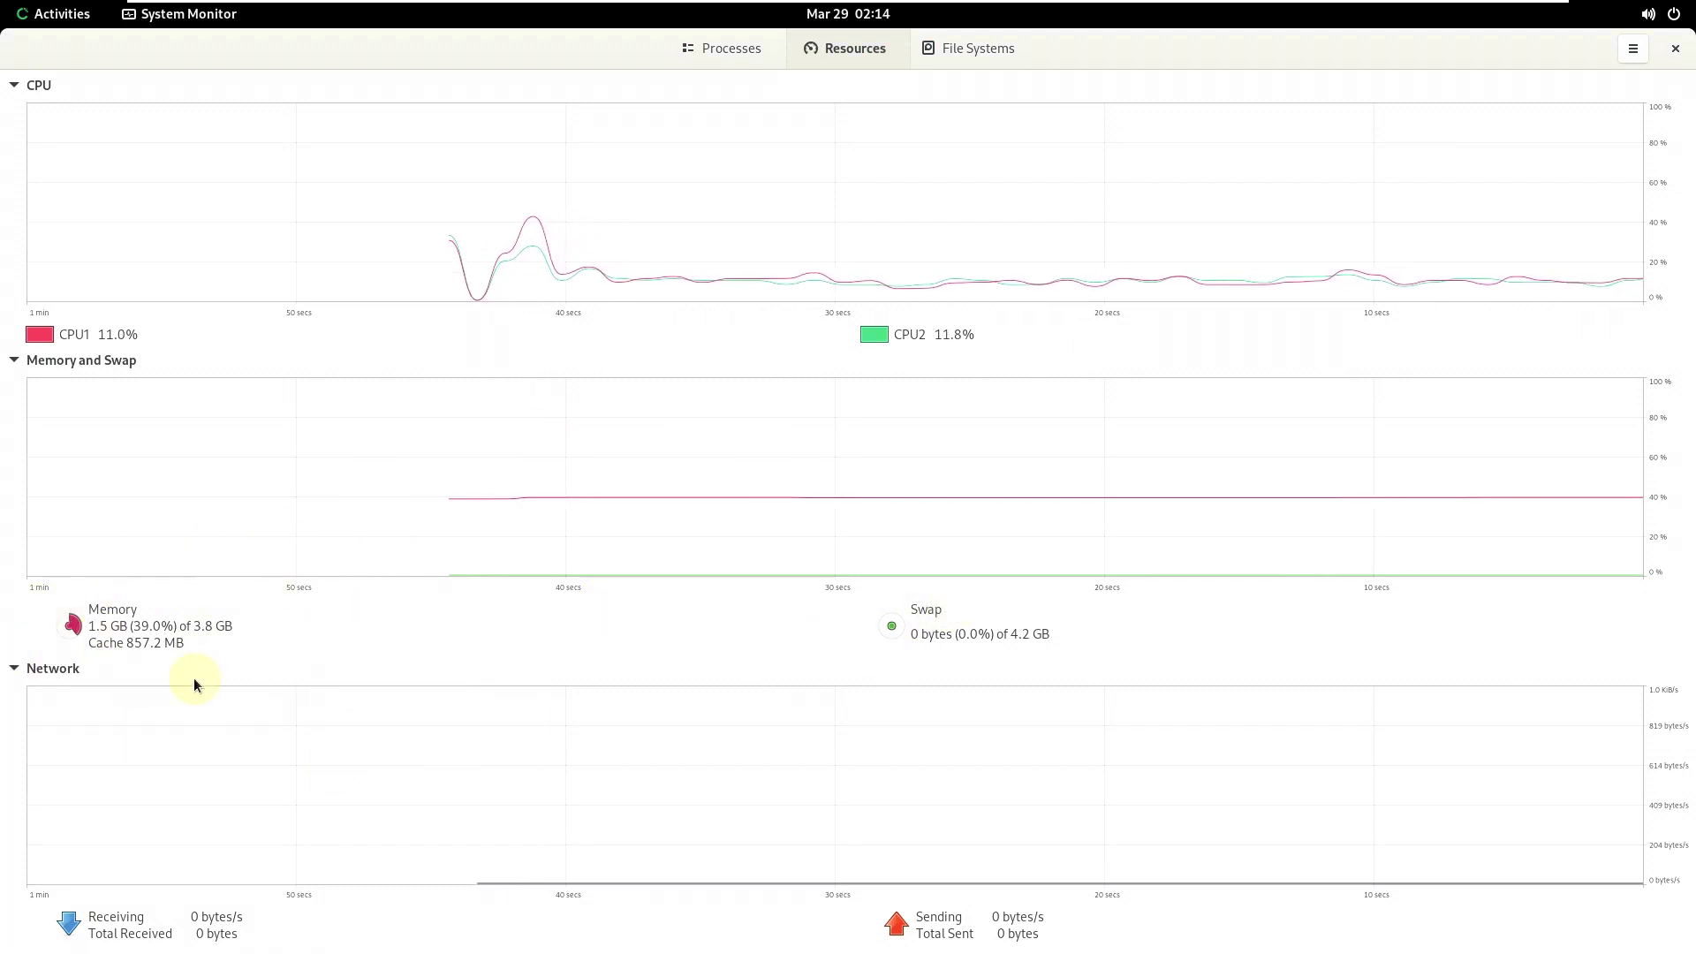
pyautogui.click(1675, 51)
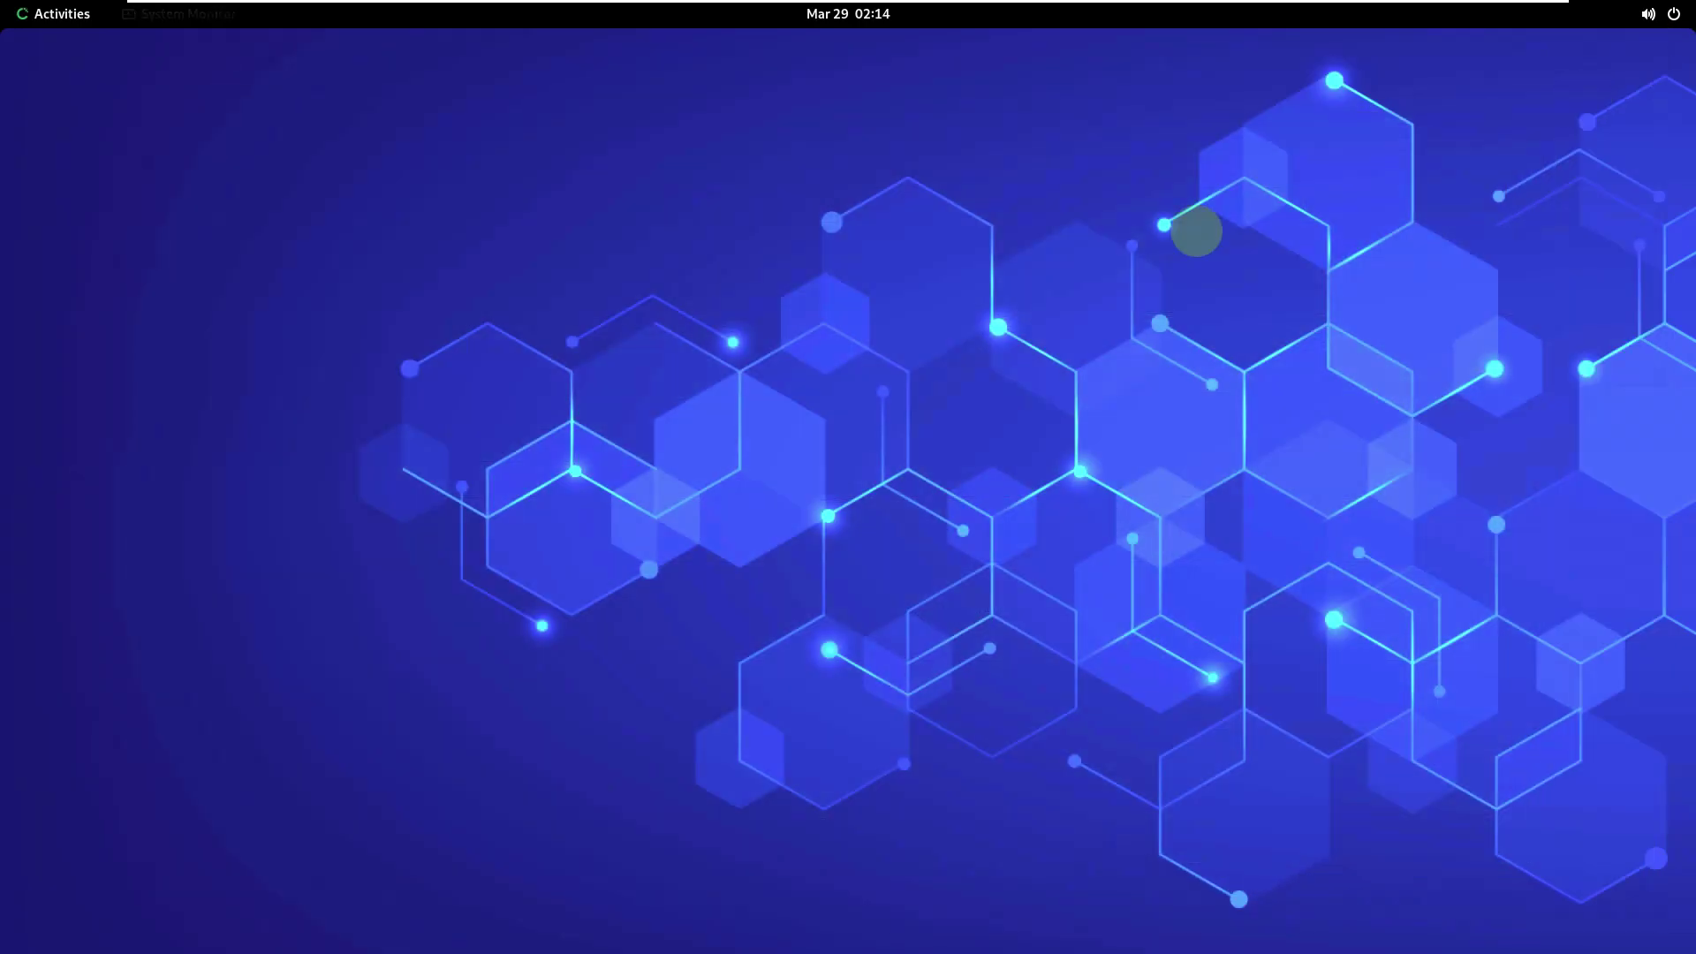
# - Launch Terminal, check its About info (Version 3.40.3 for GNOME 40), and maximize it
pyautogui.click(61, 11)
pyautogui.click(1027, 871)
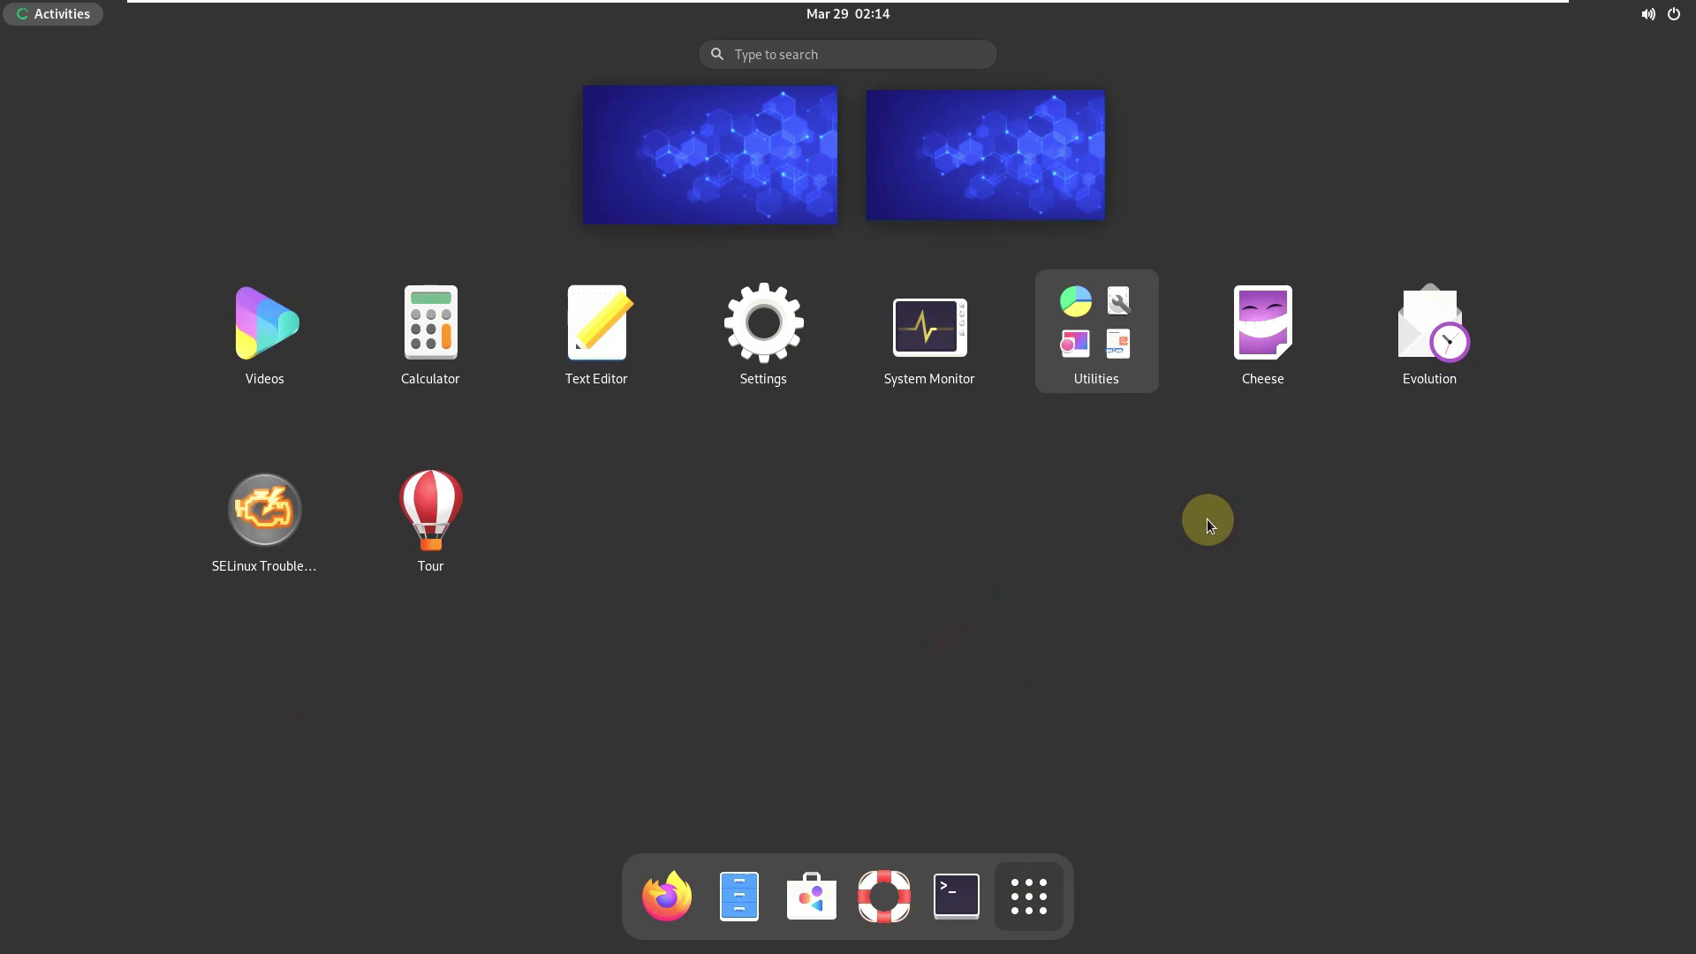
pyautogui.click(972, 876)
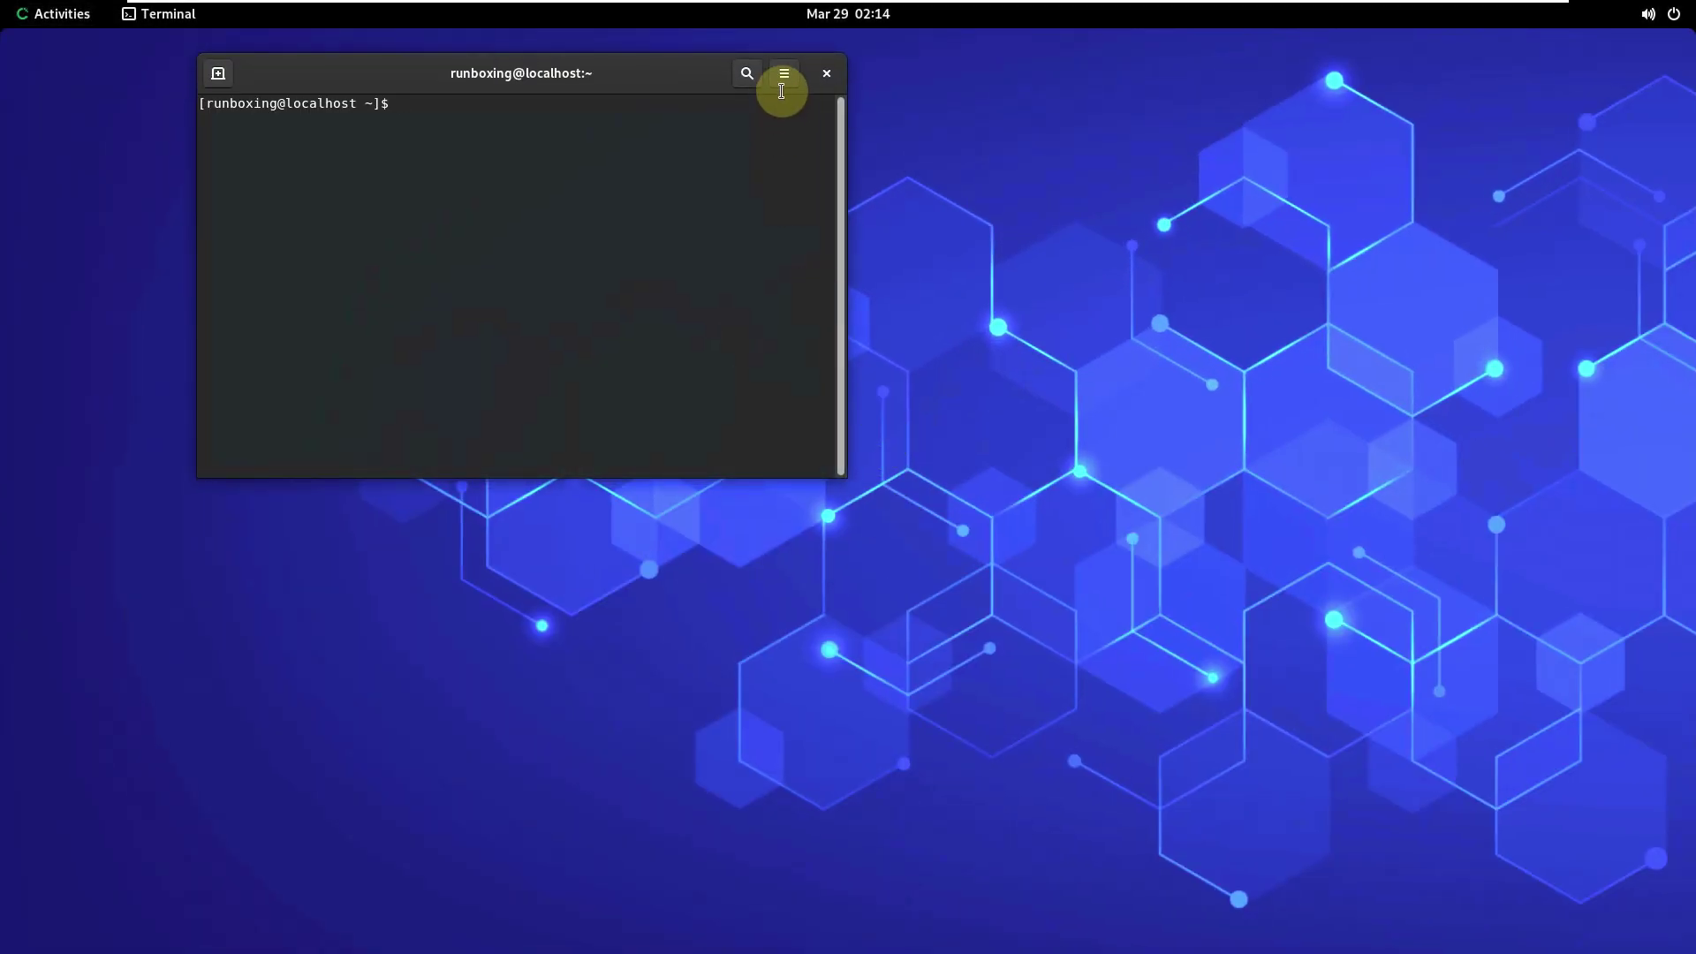
pyautogui.click(783, 78)
pyautogui.click(776, 339)
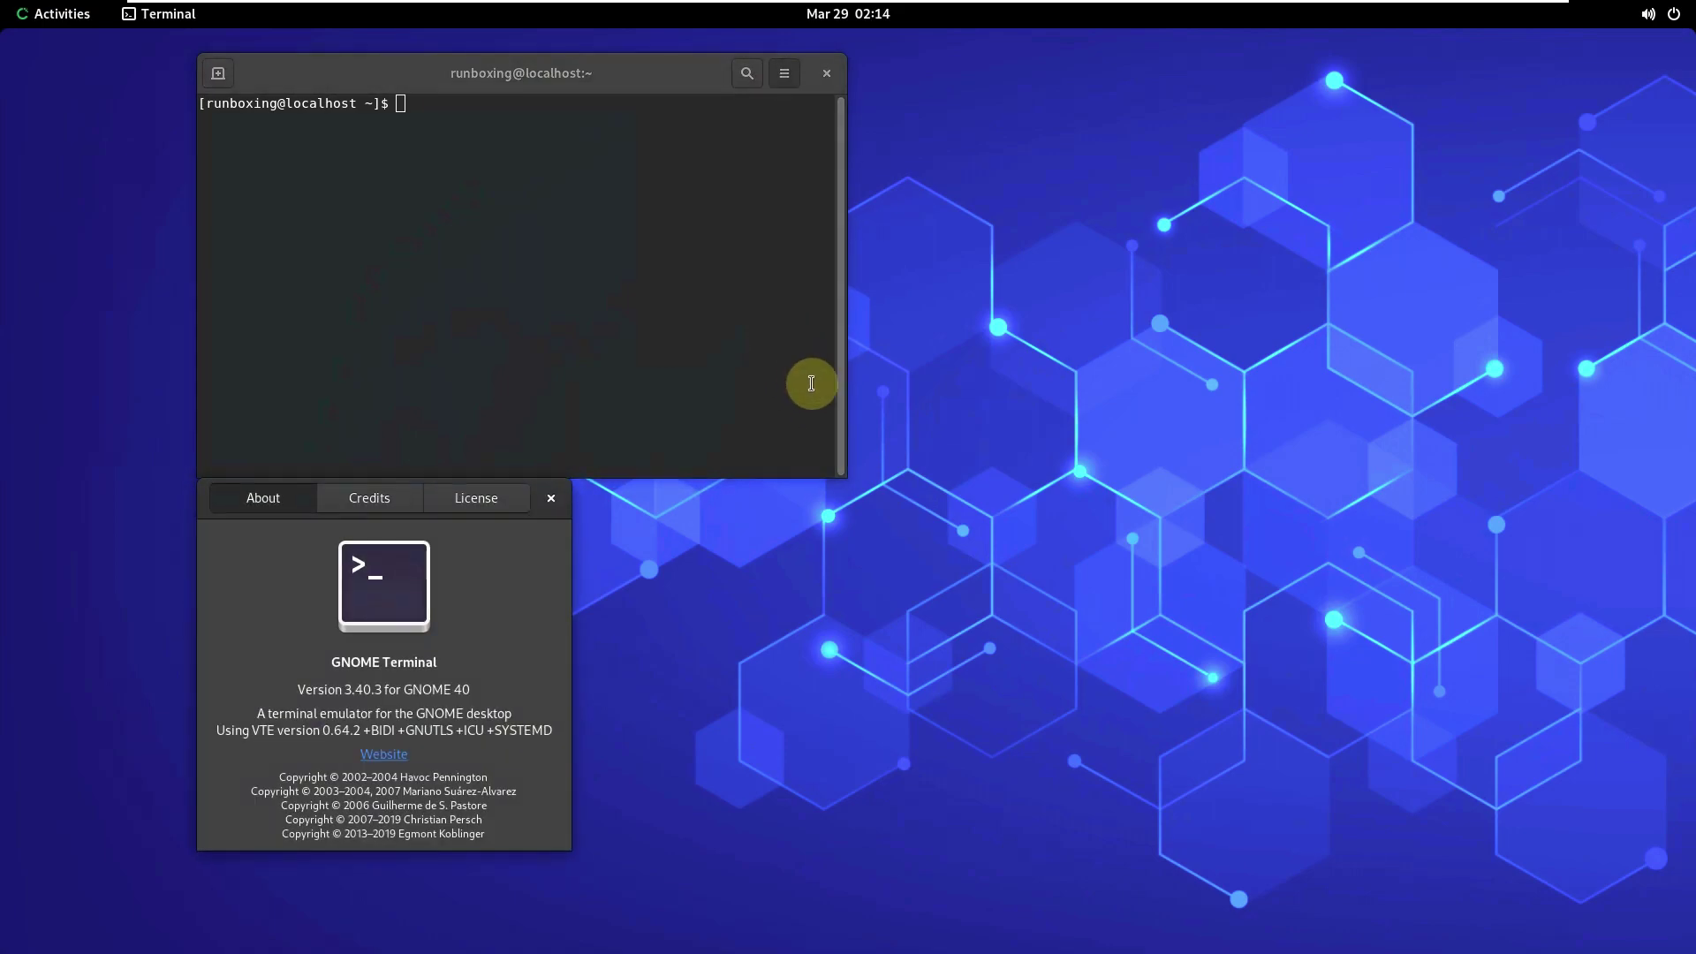
pyautogui.moveTo(481, 692); pyautogui.dragTo(199, 673)
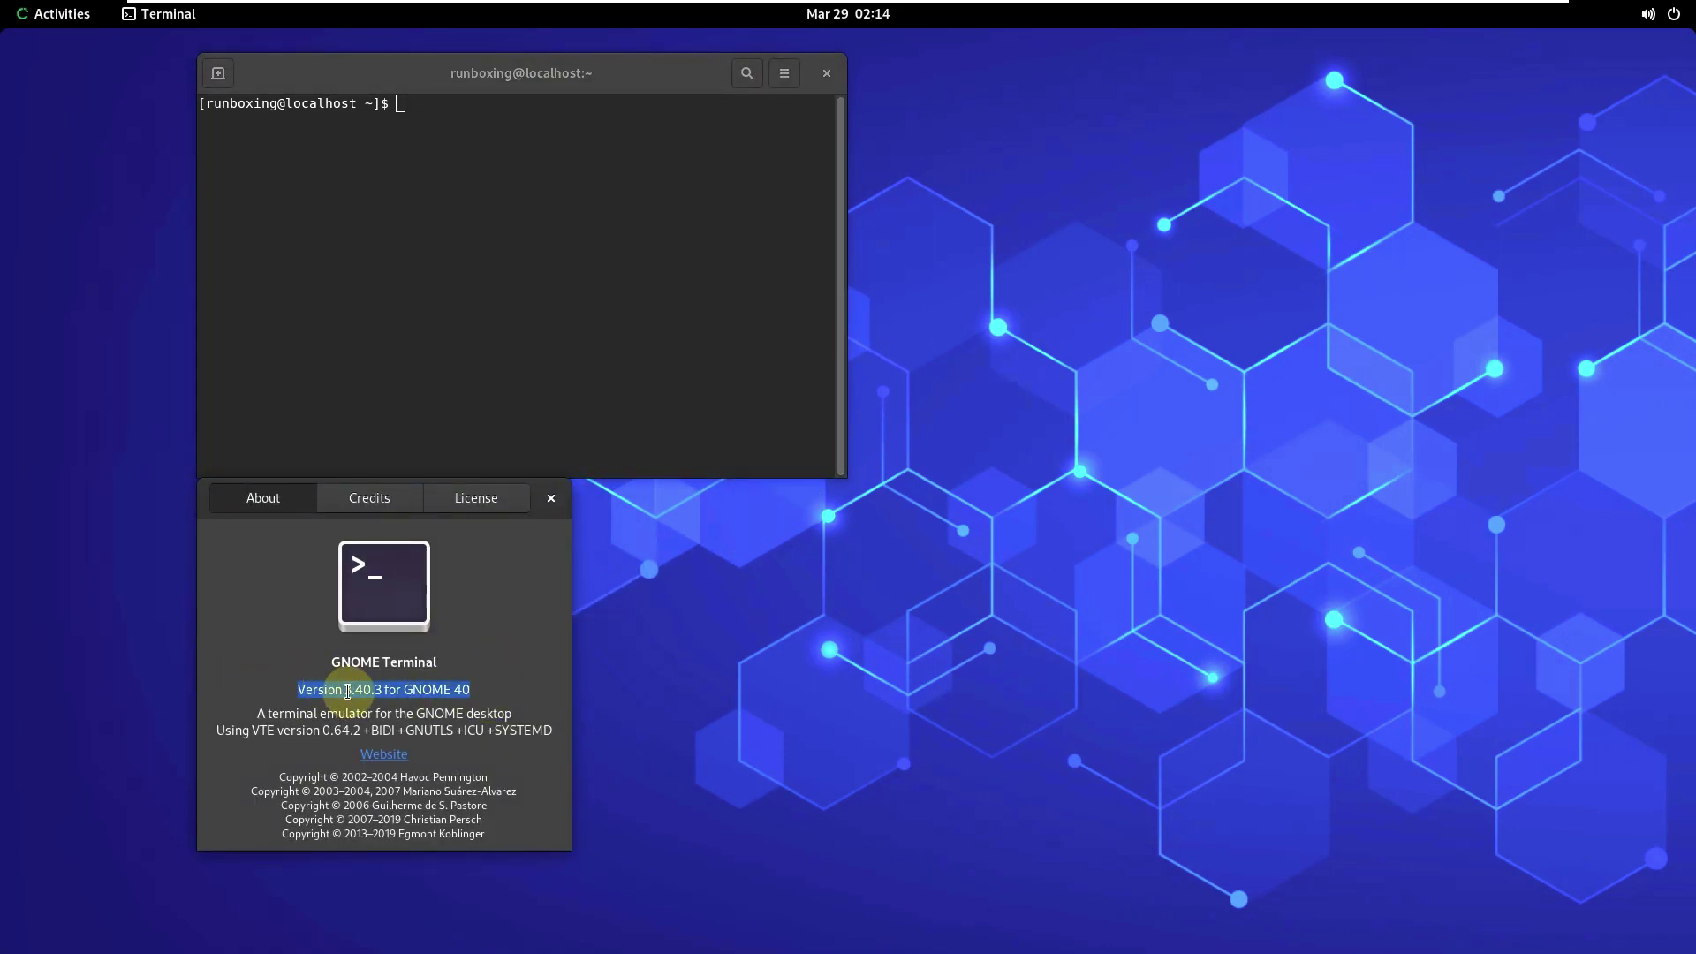
pyautogui.click(549, 498)
pyautogui.doubleClick(636, 85)
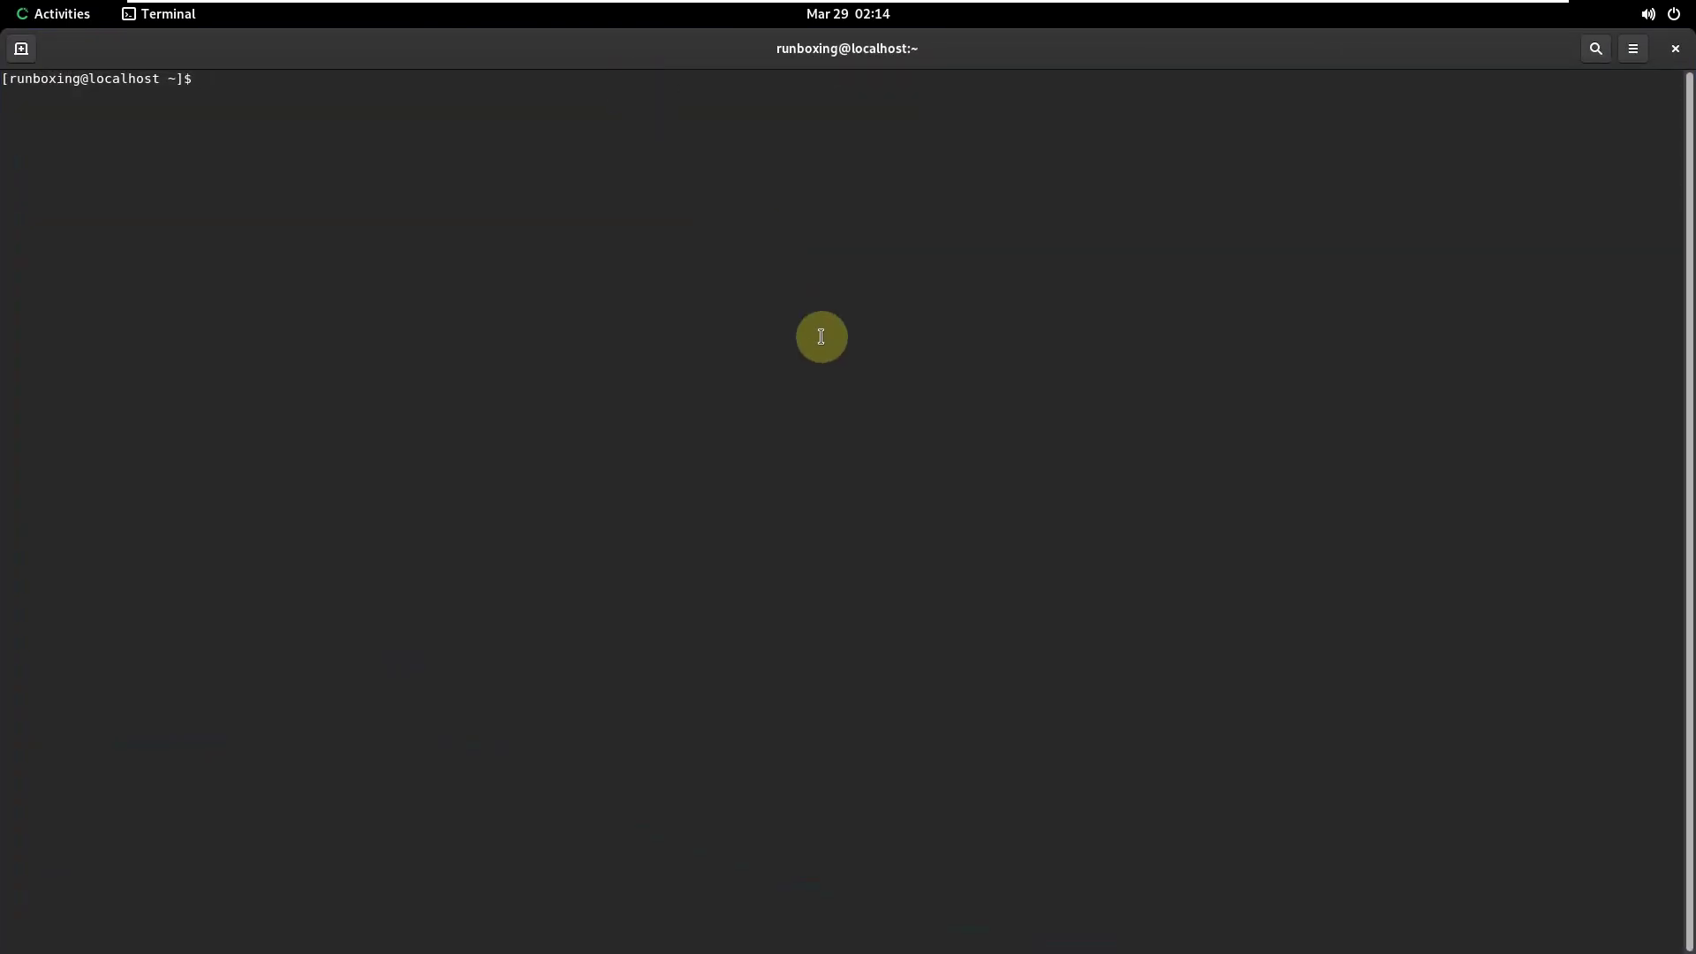
# - Run inxi, uname -a and htop in the terminal, then exit to close it
pyautogui.write('inxi')
pyautogui.press('Return')
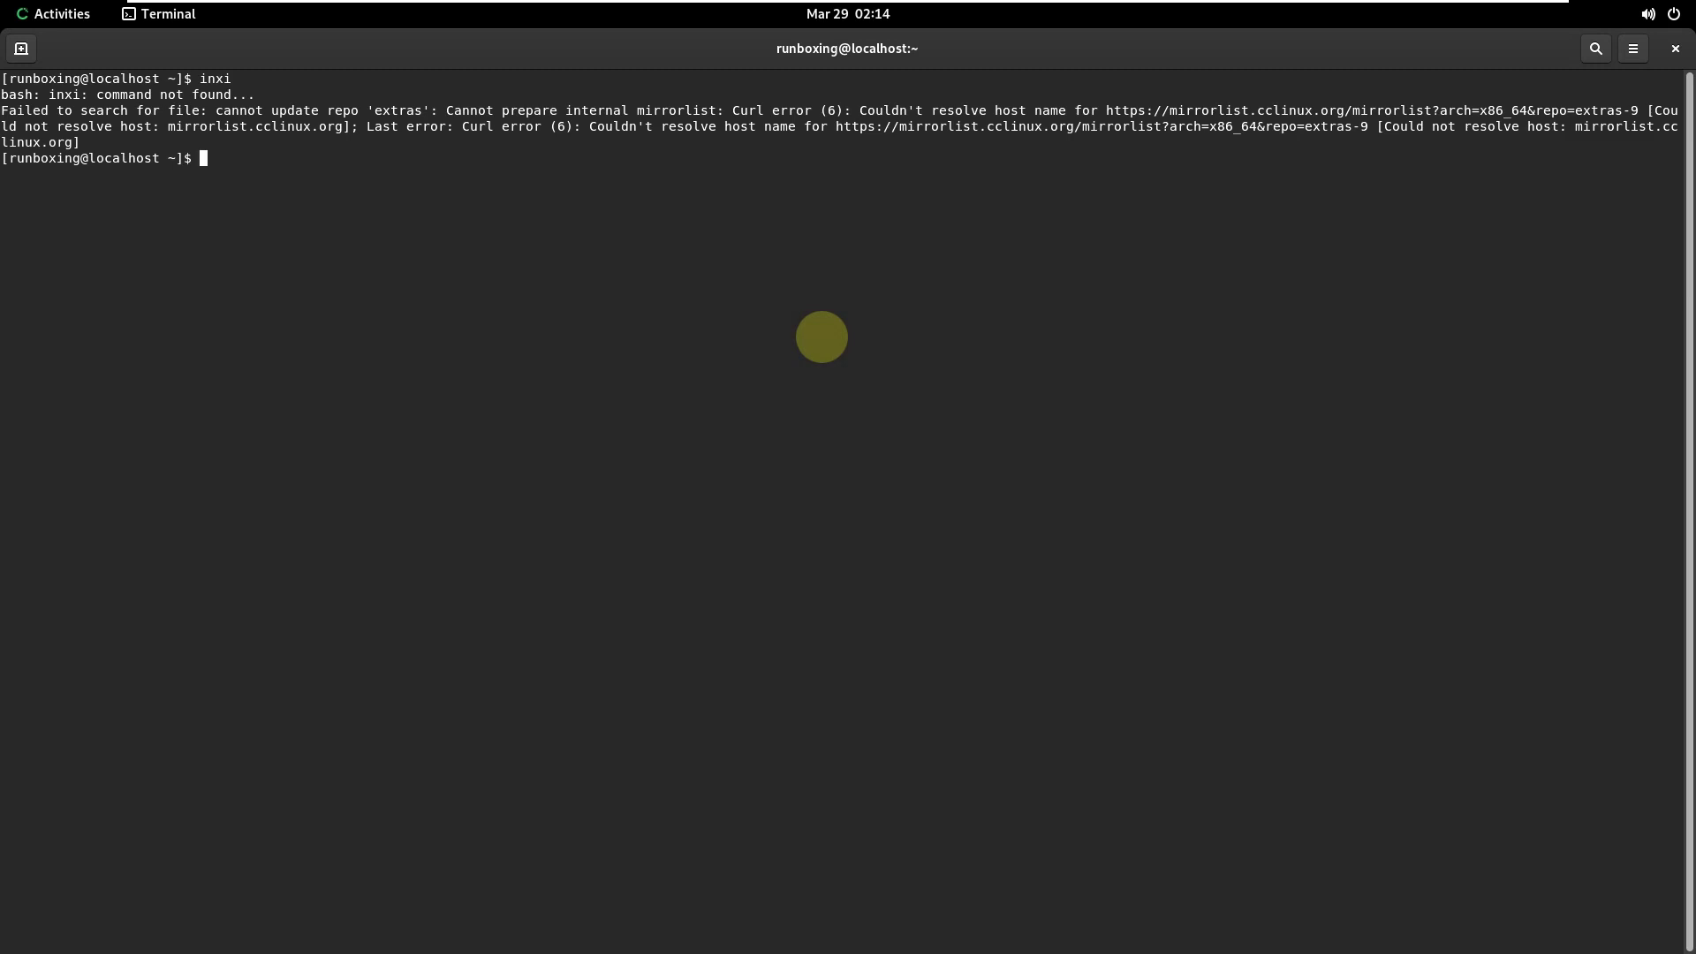
pyautogui.write('uname -a')
pyautogui.press('Return')
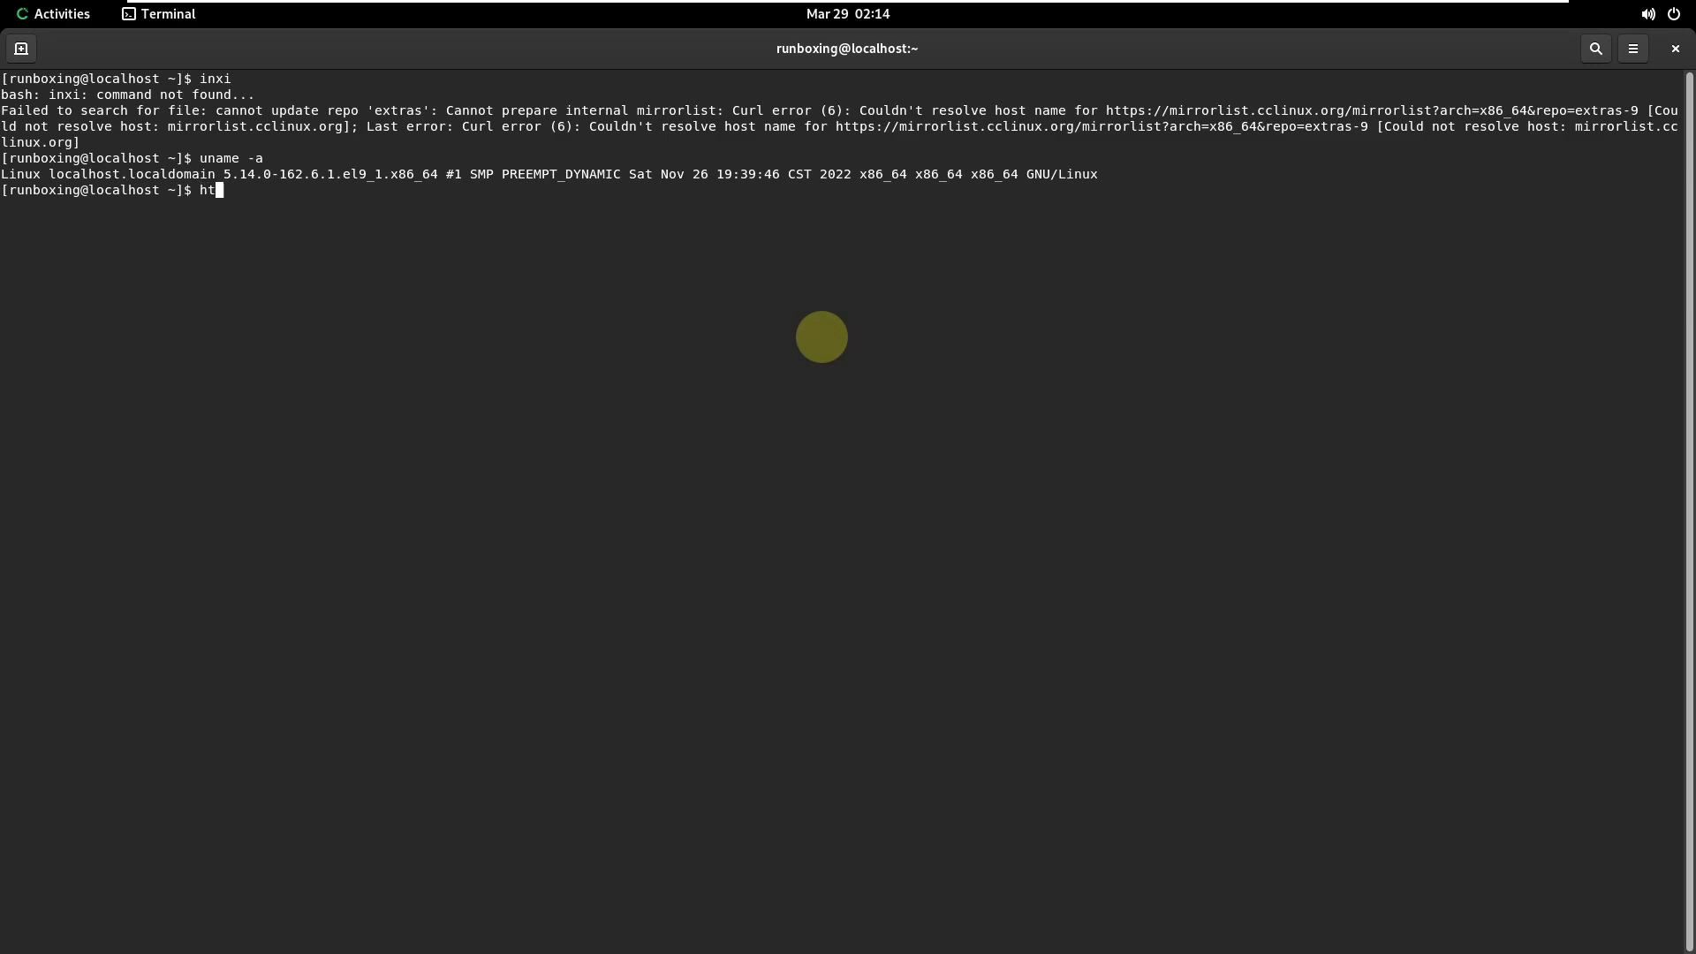
pyautogui.press('Return')
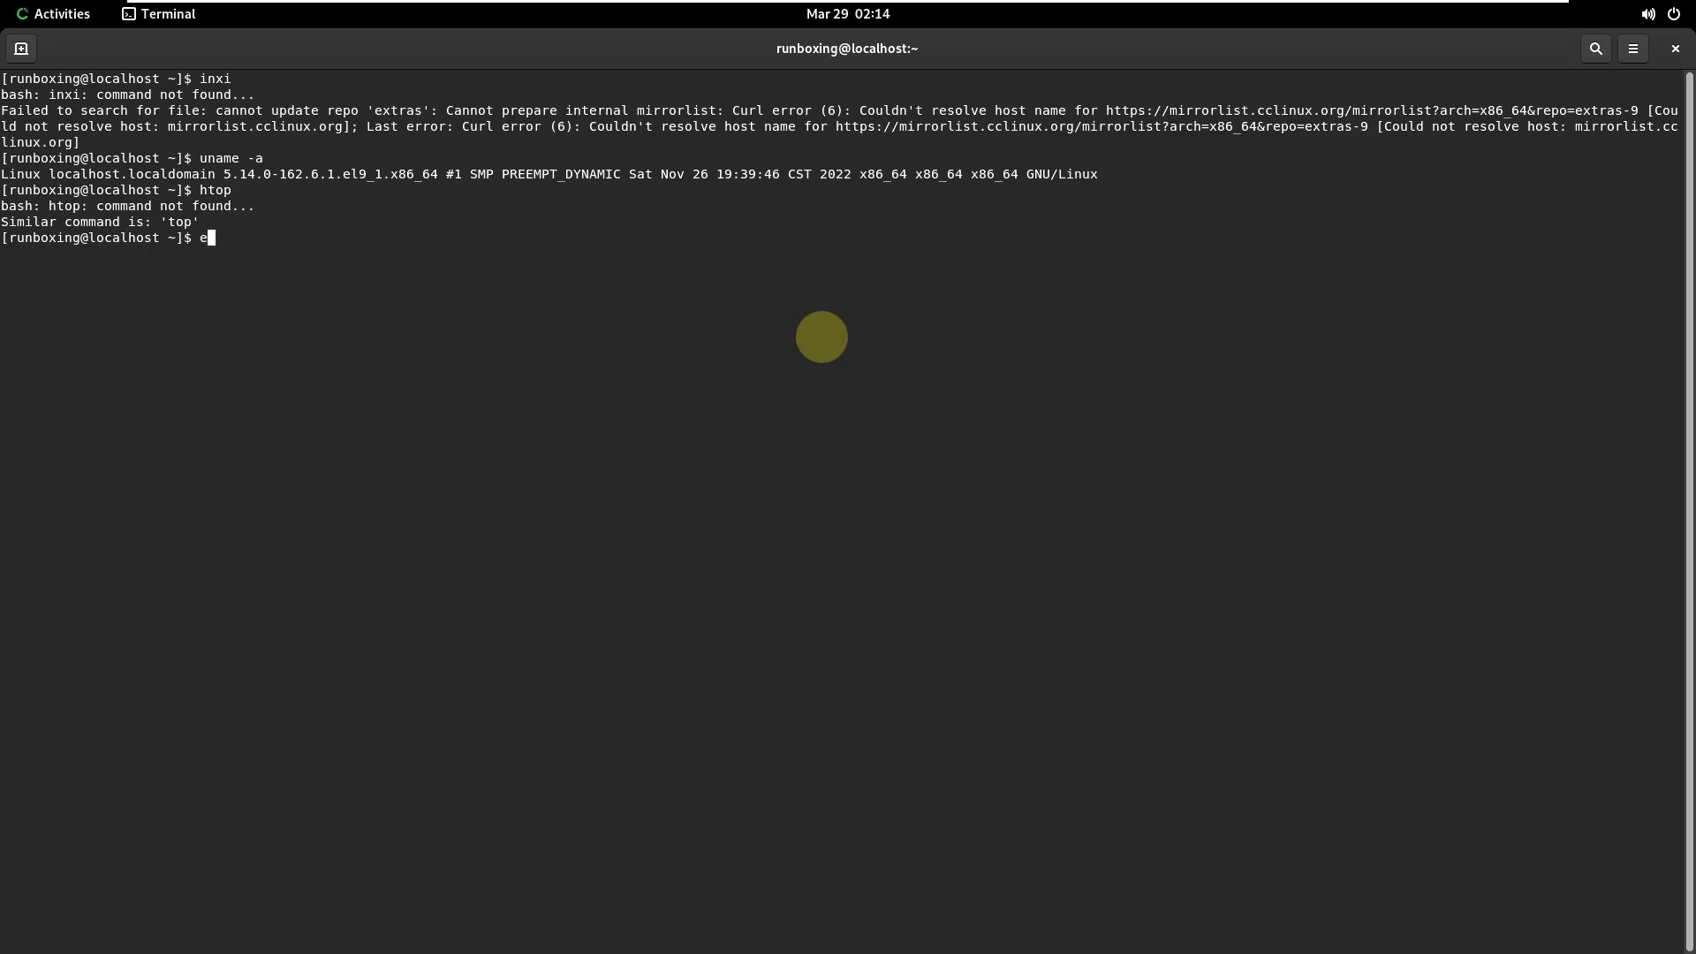
pyautogui.press('Return')
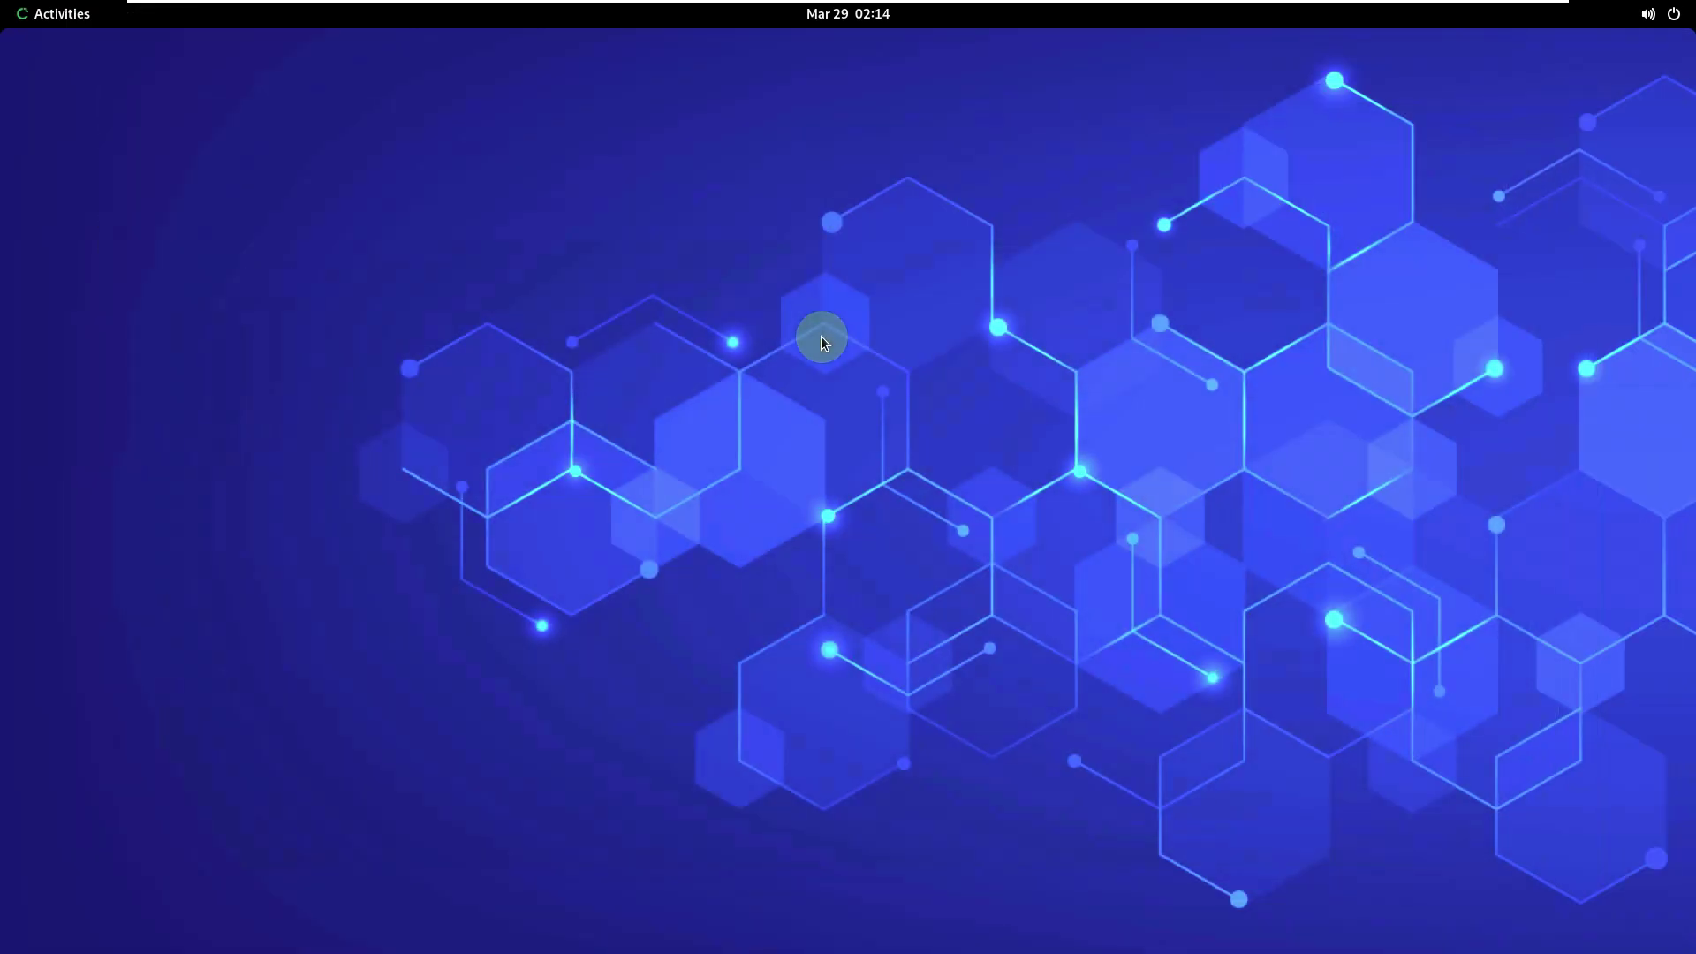
# - Change the desktop background to the light blue wave wallpaper via Change Background…
pyautogui.click(51, 14)
pyautogui.click(565, 376)
pyautogui.rightClick(747, 282)
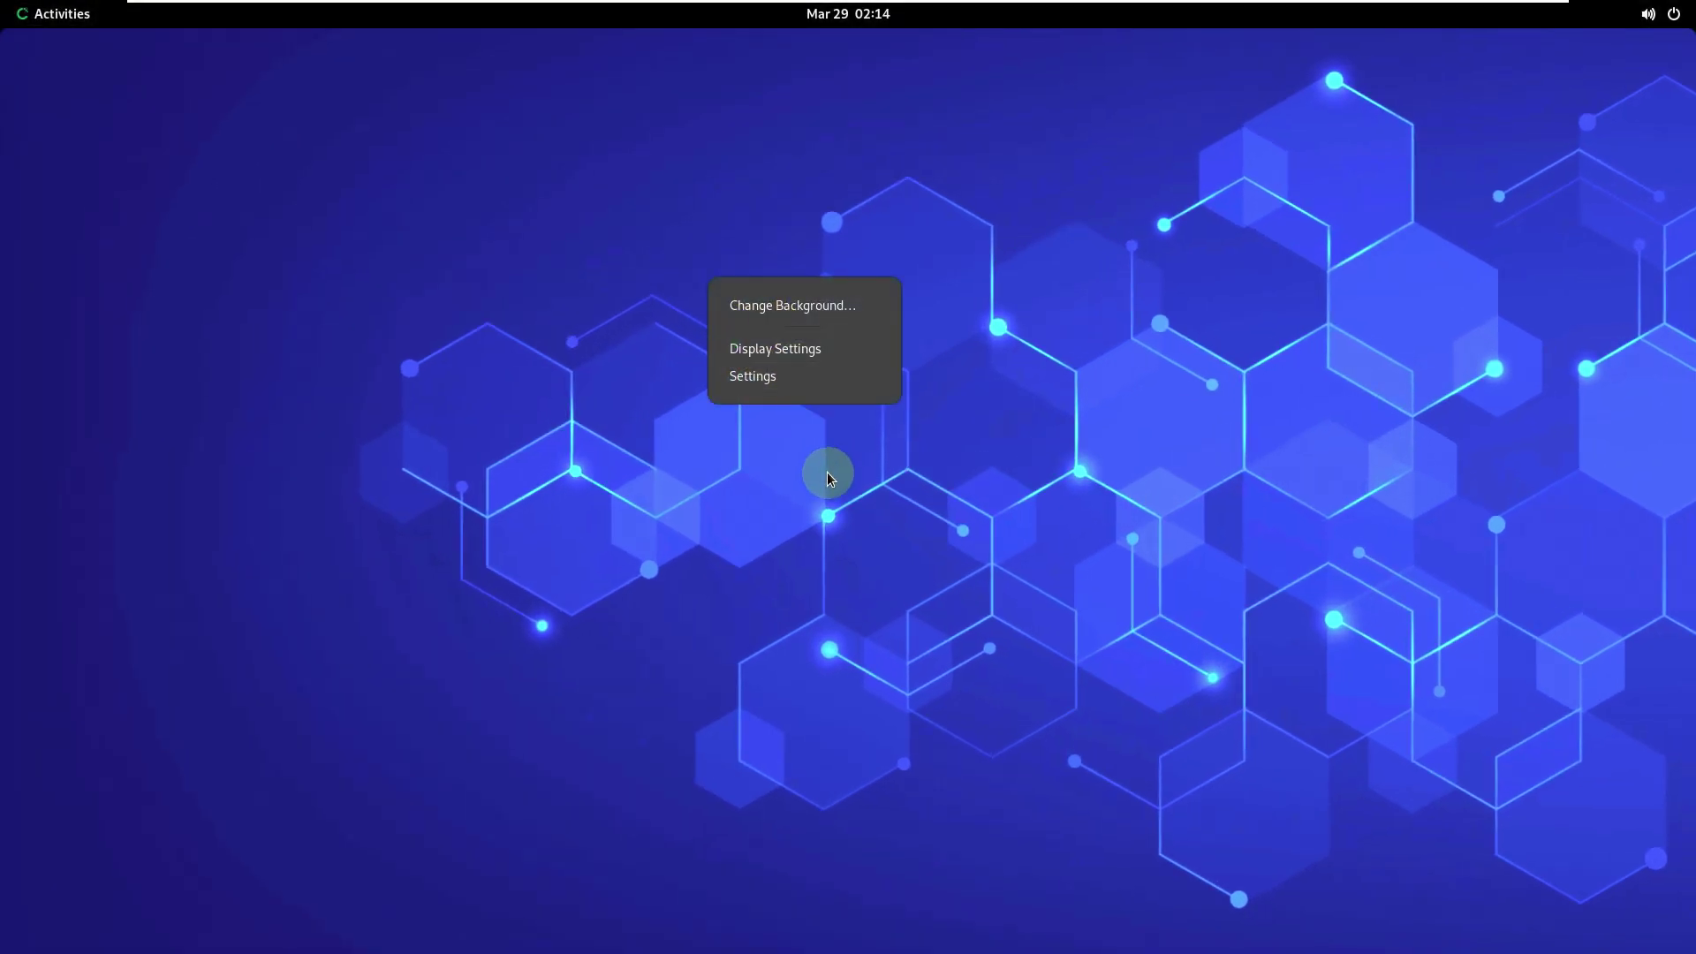
pyautogui.click(820, 300)
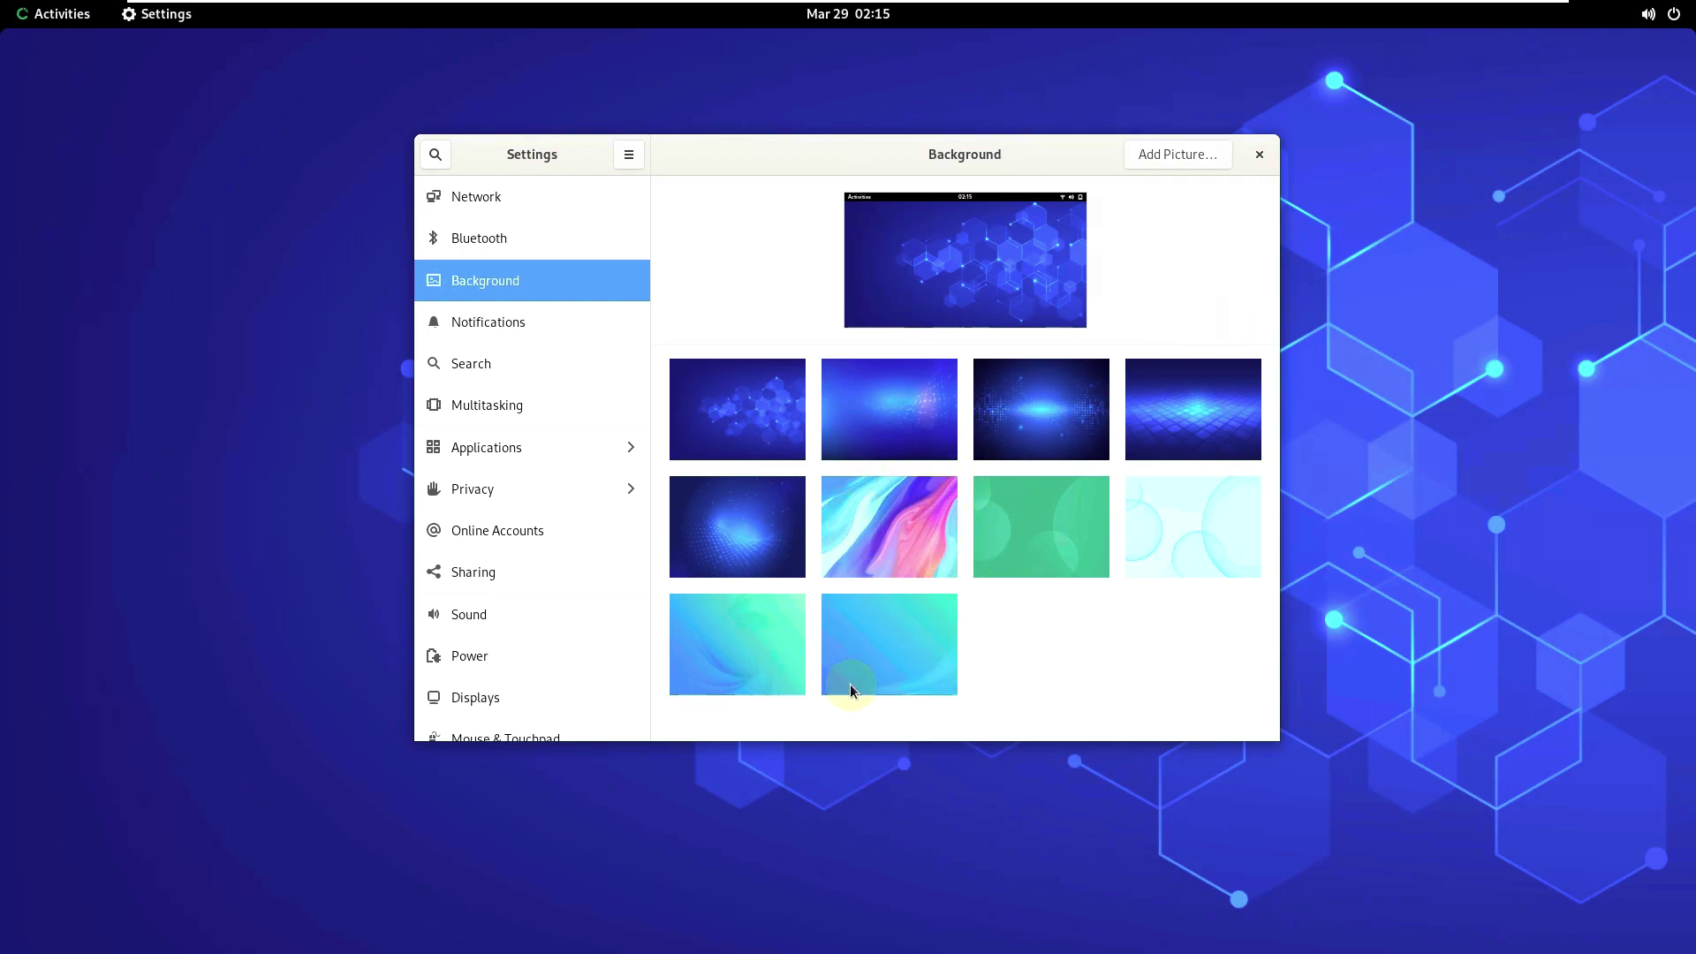
pyautogui.click(857, 634)
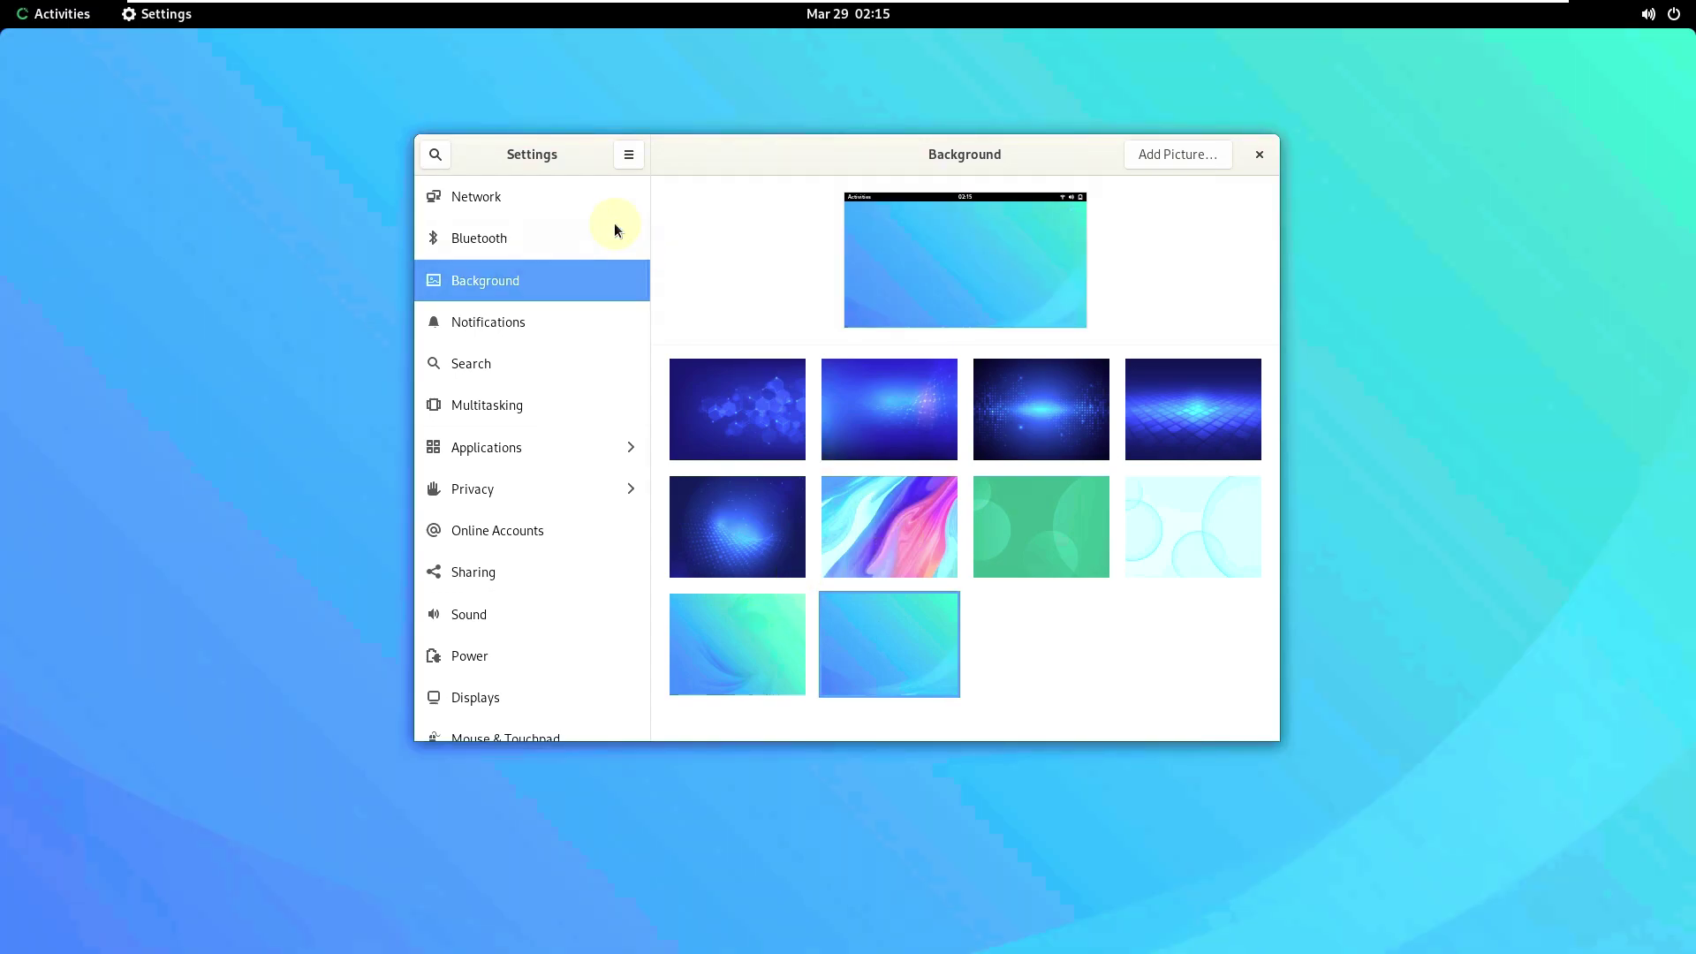
# - Open and close the Settings main menu, then scroll the sidebar down
pyautogui.click(629, 154)
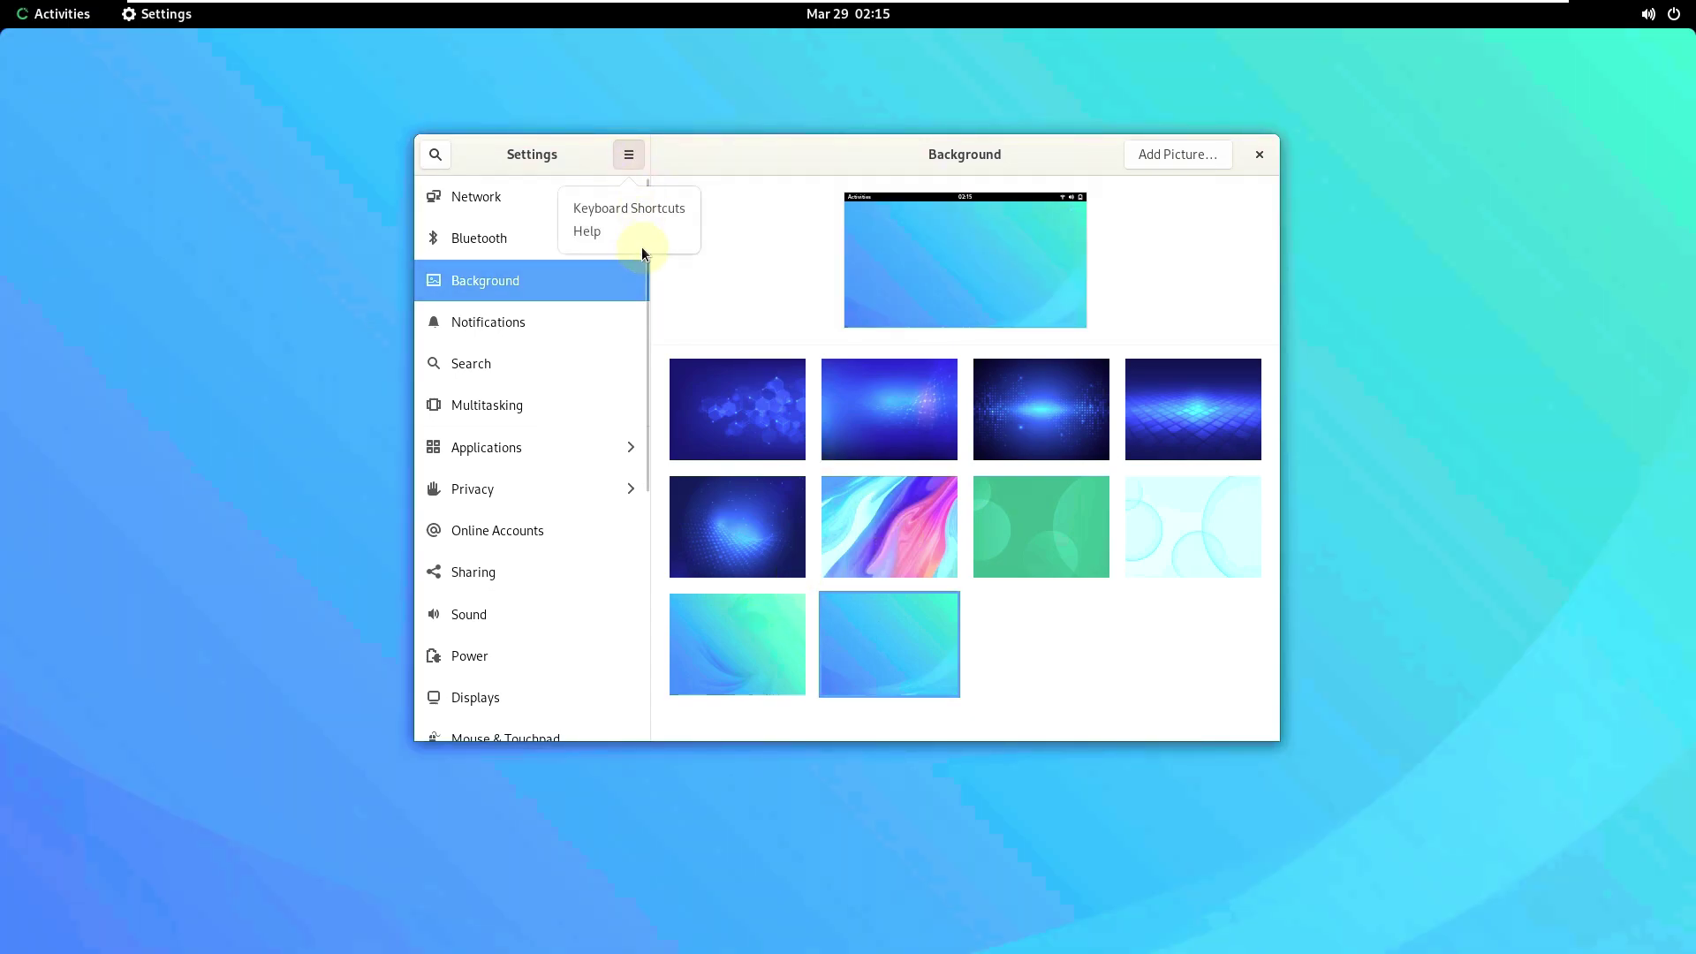
pyautogui.click(749, 162)
pyautogui.moveTo(645, 422); pyautogui.dragTo(671, 704)
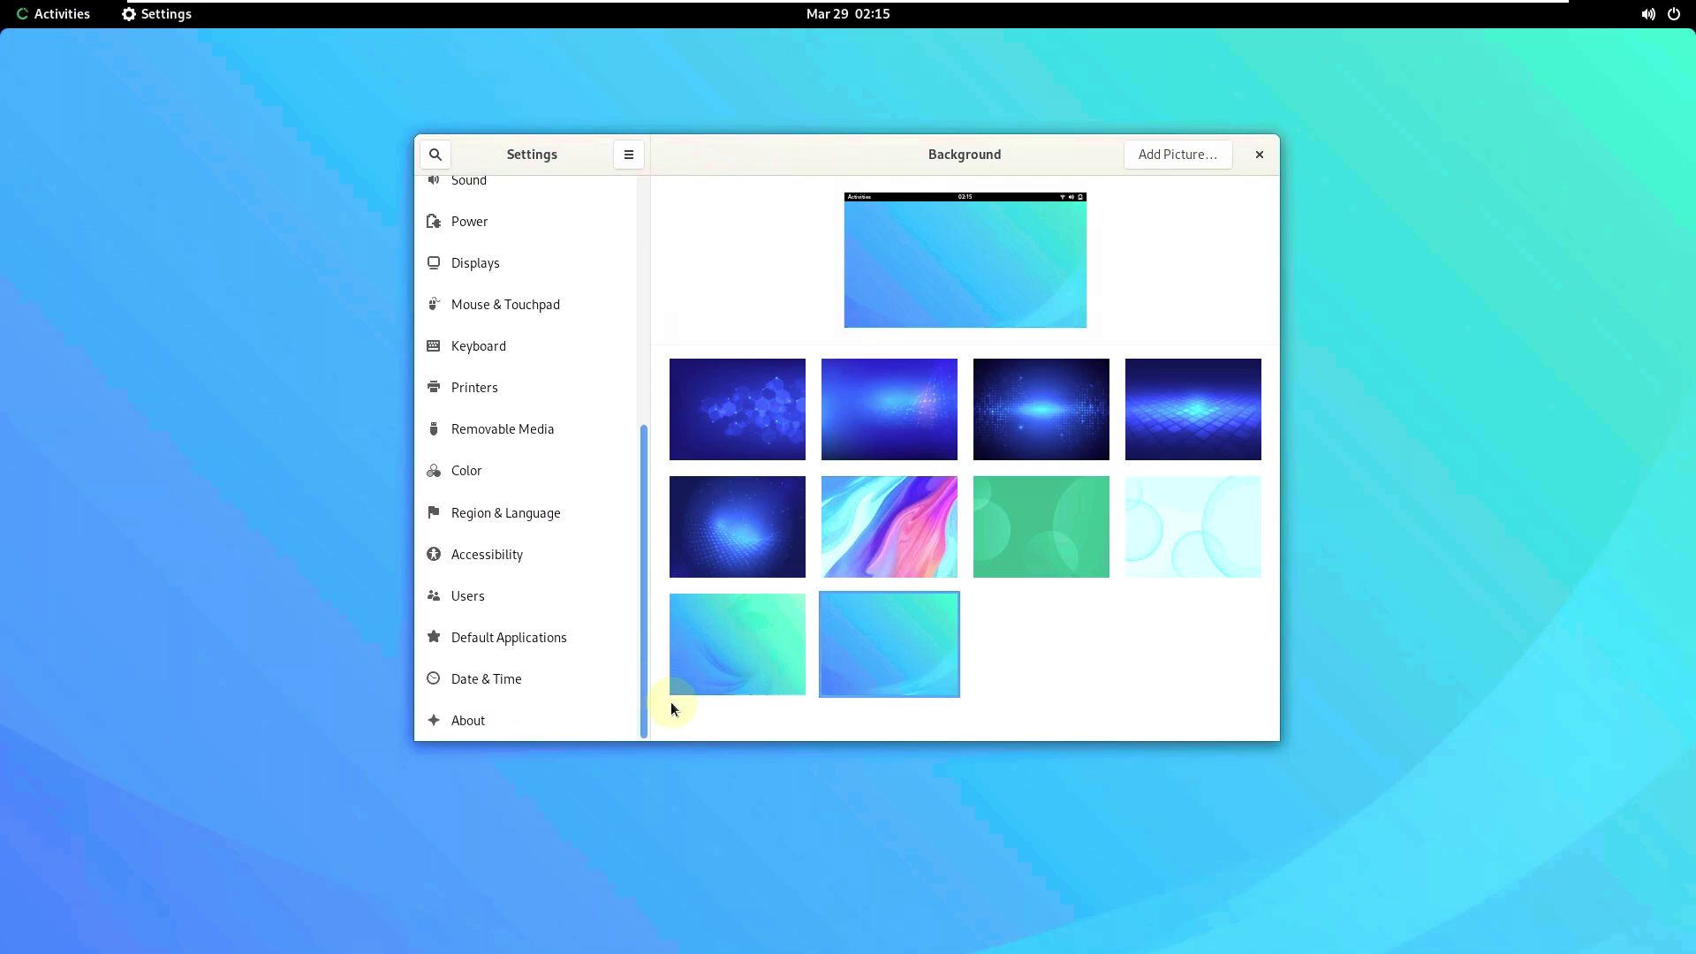
# - Maximize the Settings window and rename the device from localhost to 'runboxing'
pyautogui.rightClick(977, 158)
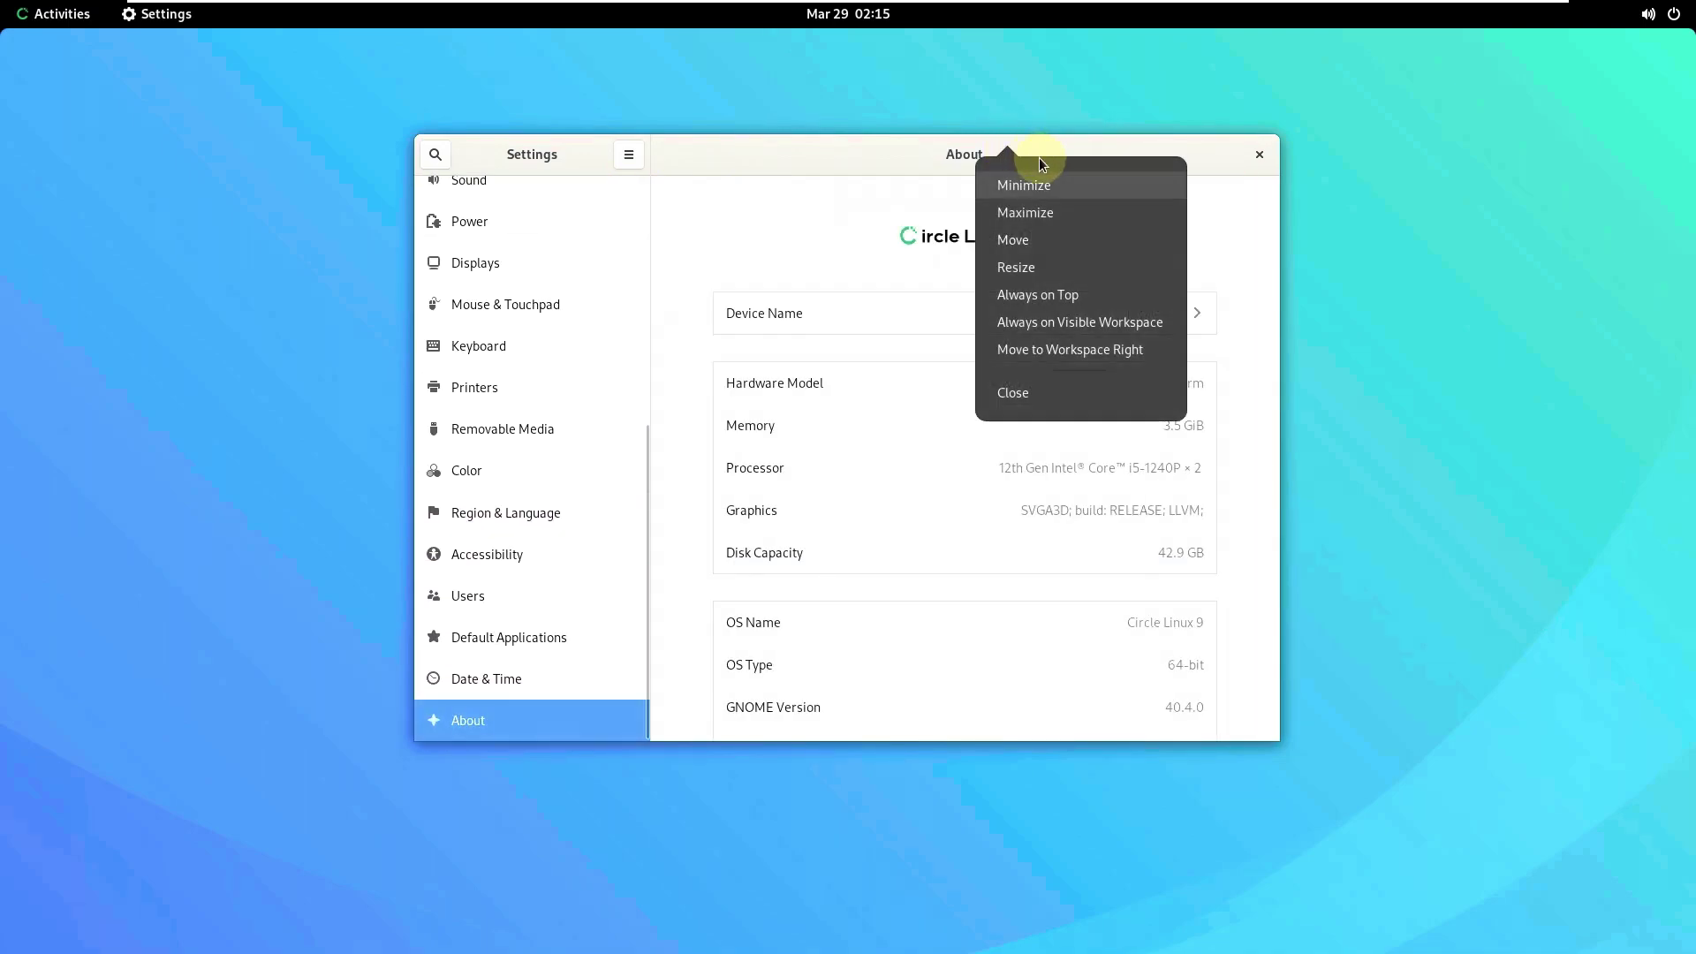
pyautogui.click(1079, 210)
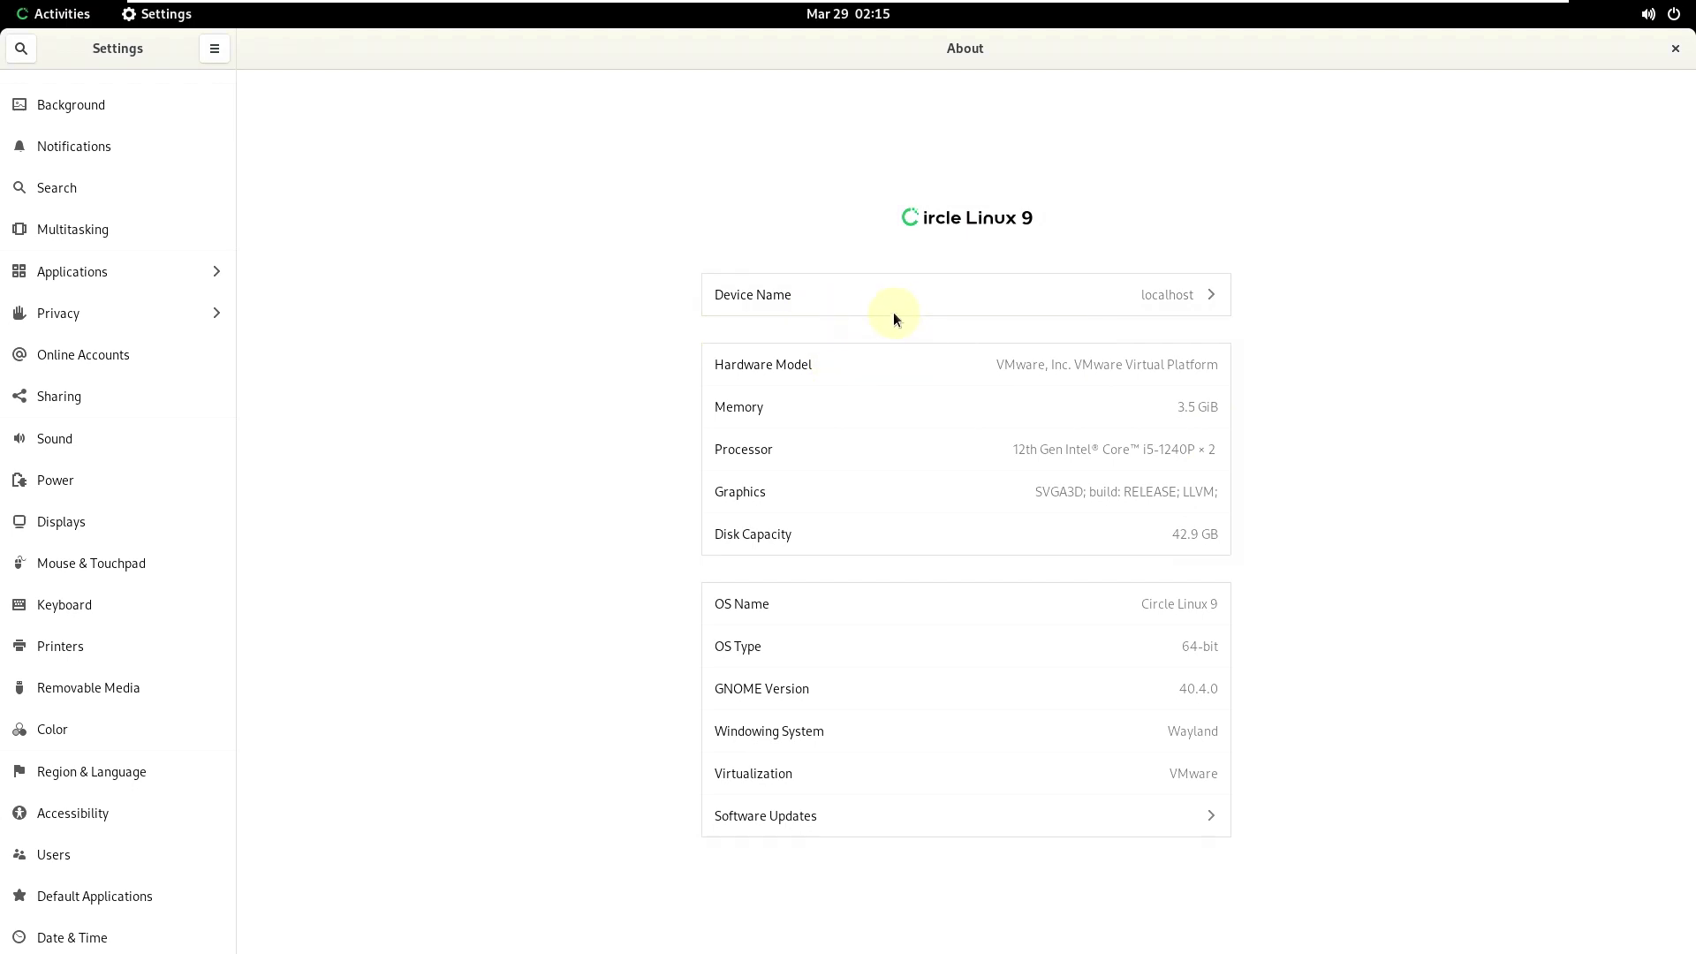
pyautogui.click(1150, 295)
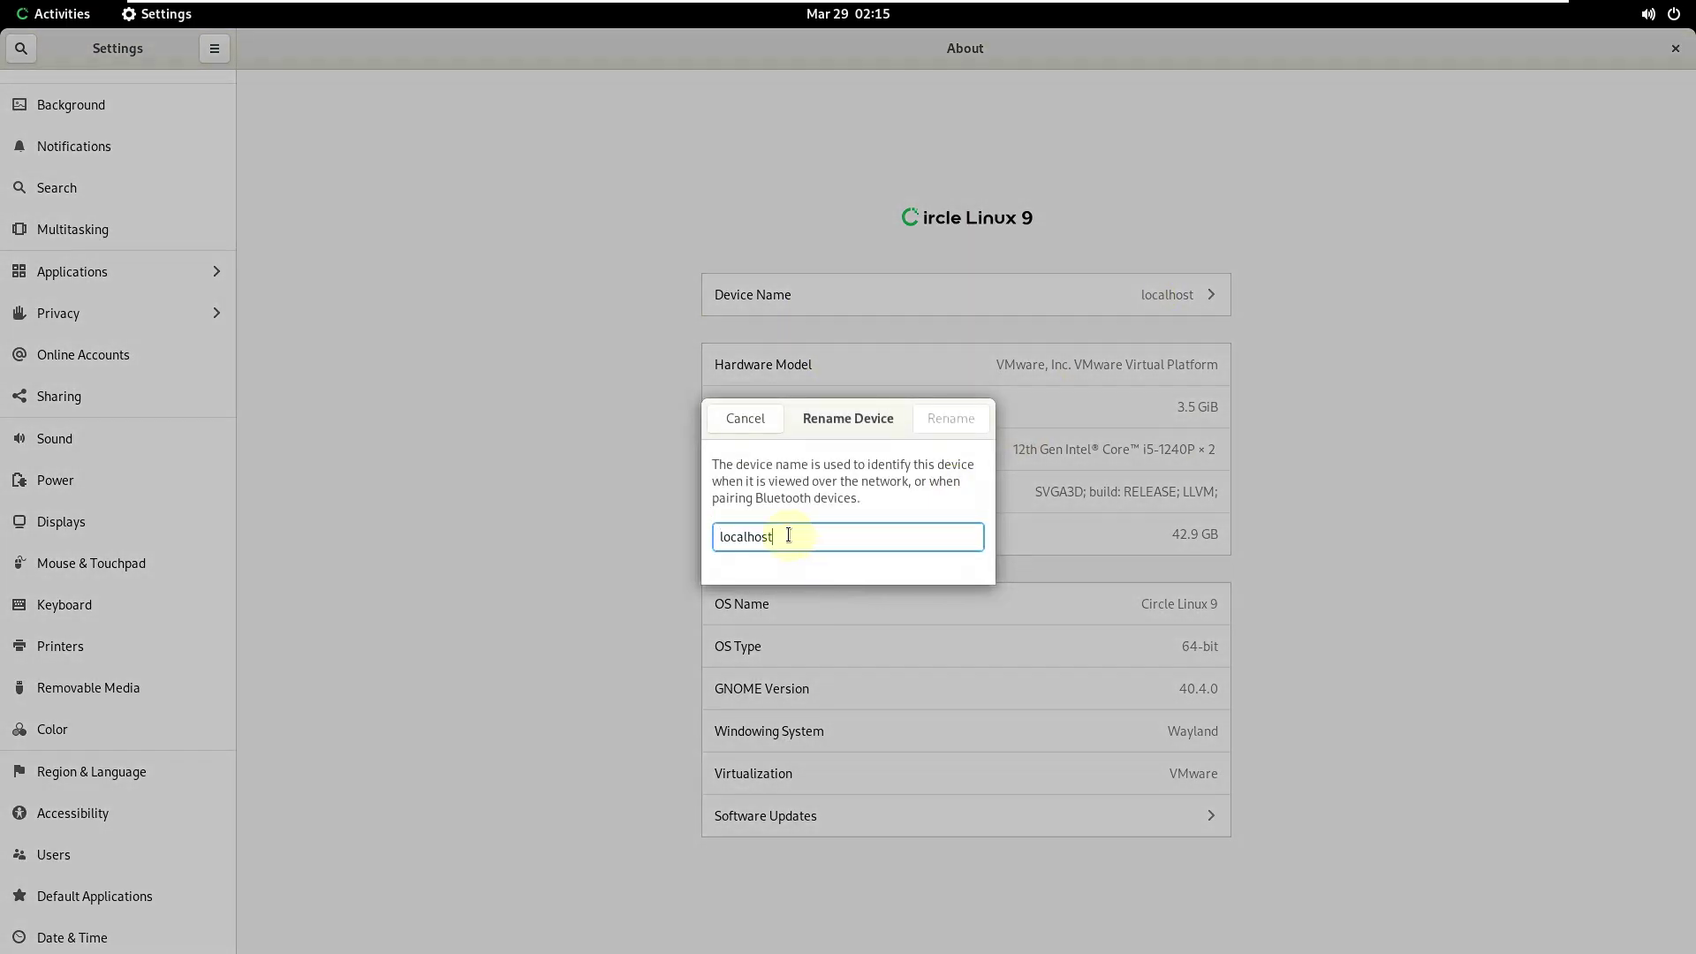
pyautogui.write('runb')
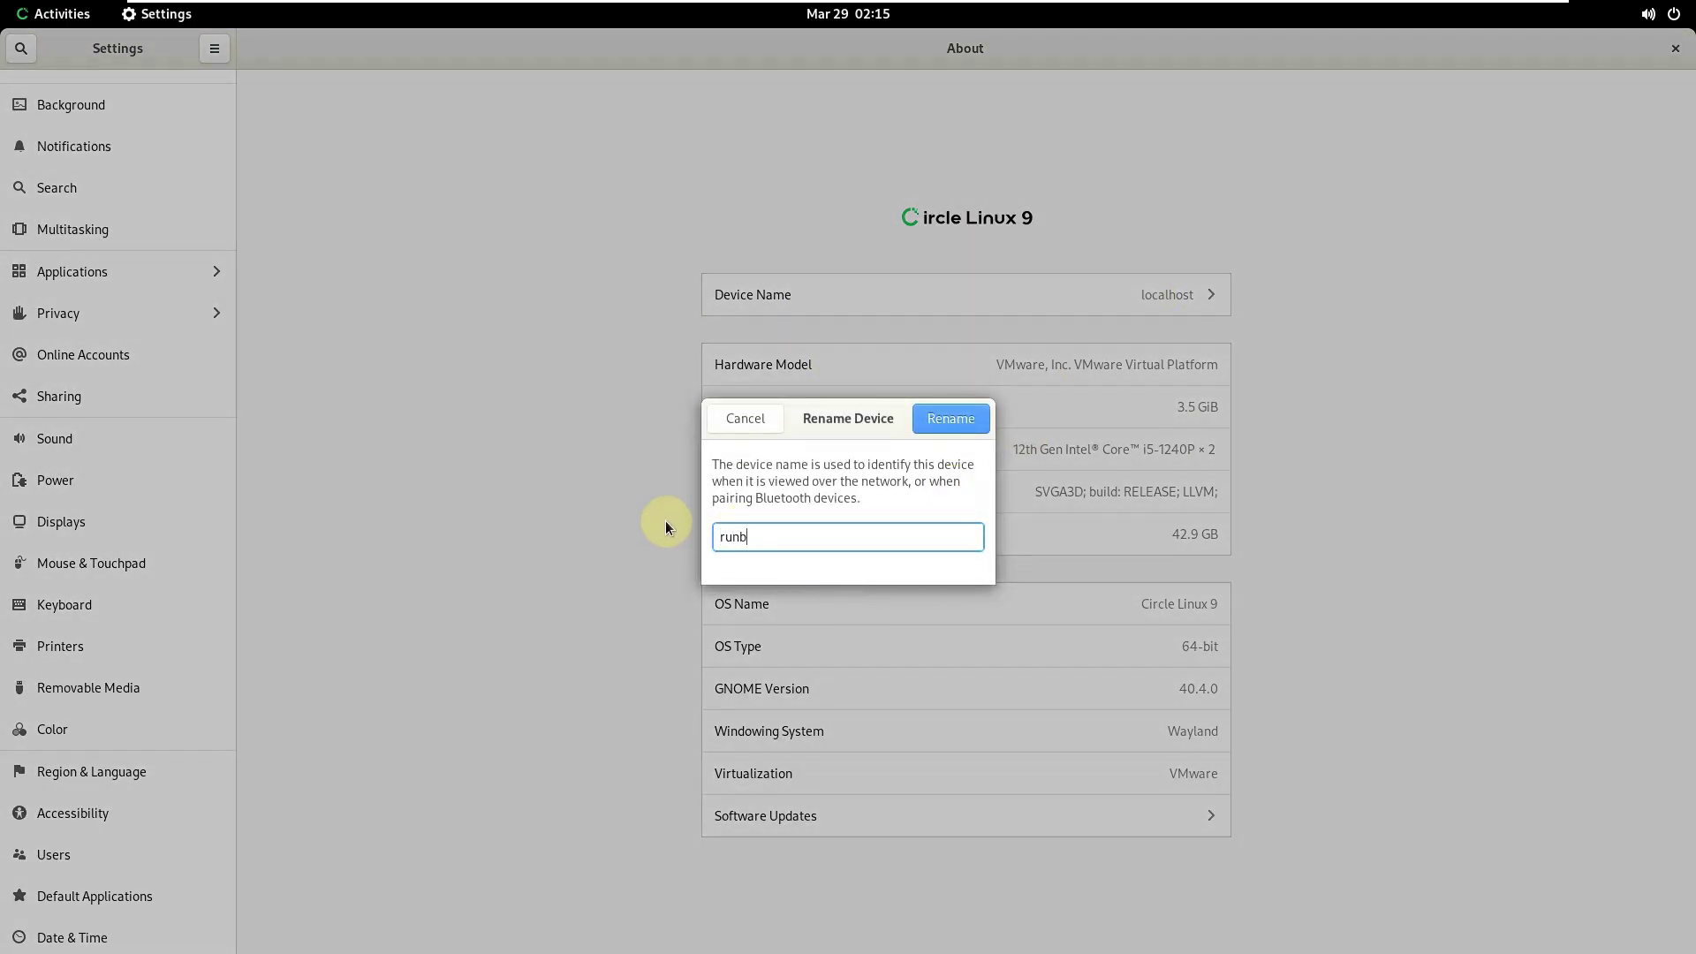
pyautogui.write('oxing')
pyautogui.press('Return')
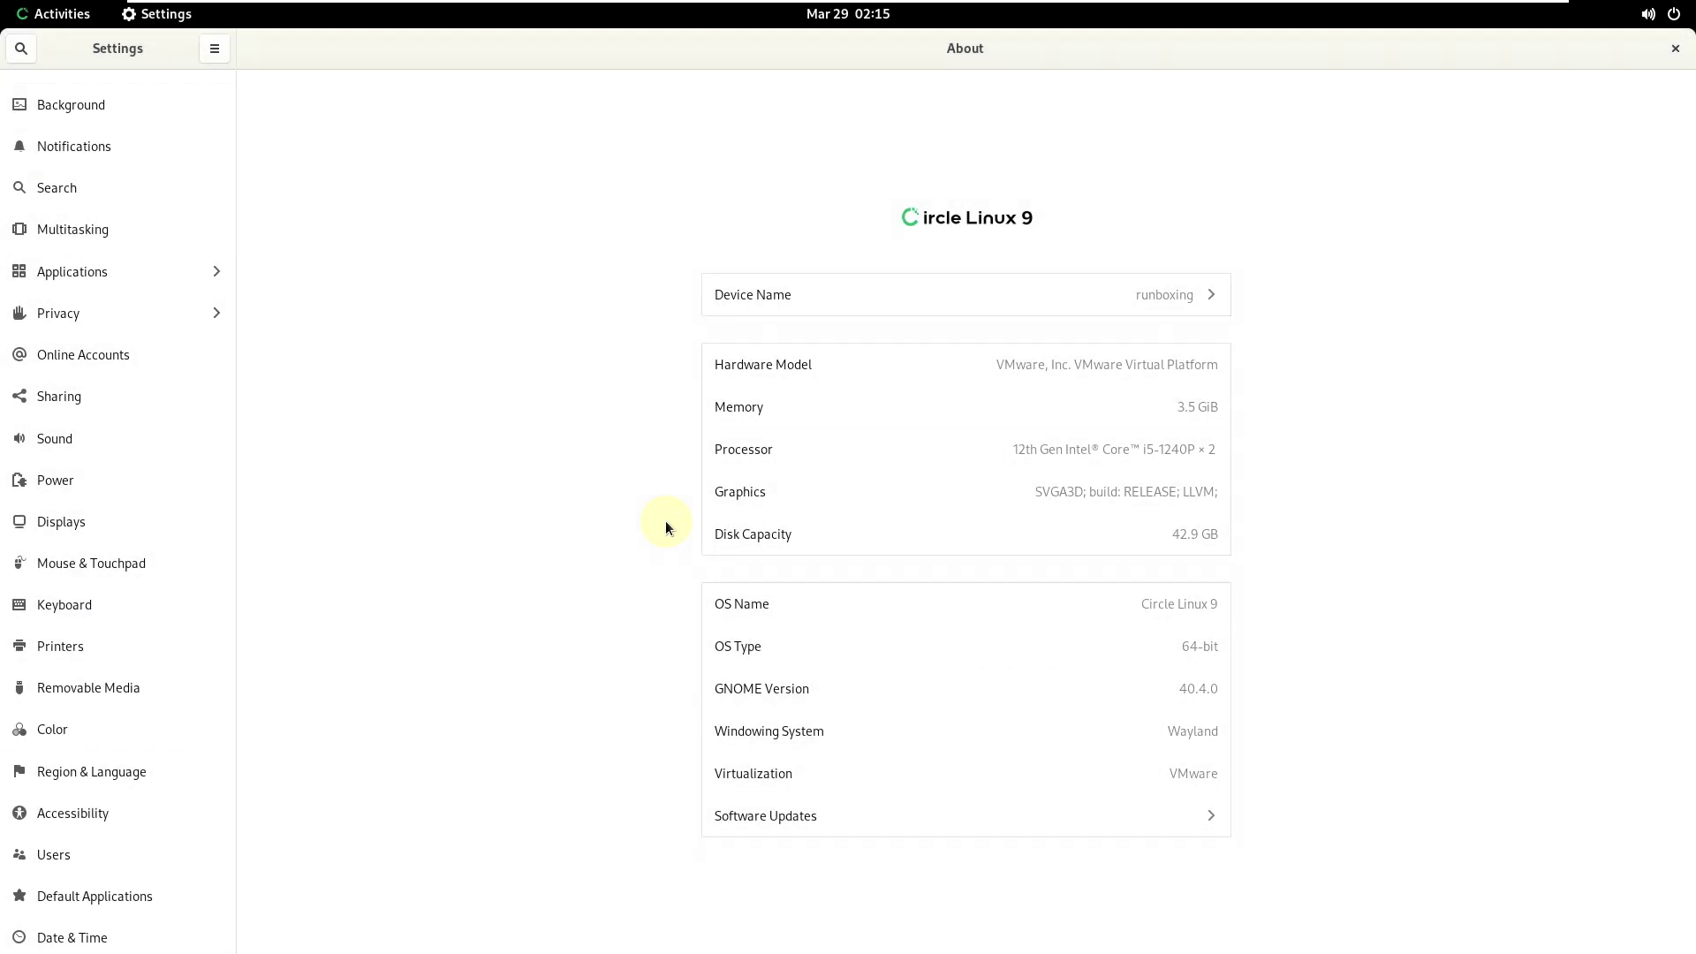
# - Look through the Date & Time, Default Applications, Users and Accessibility pages
pyautogui.scroll(2, 103, 130)
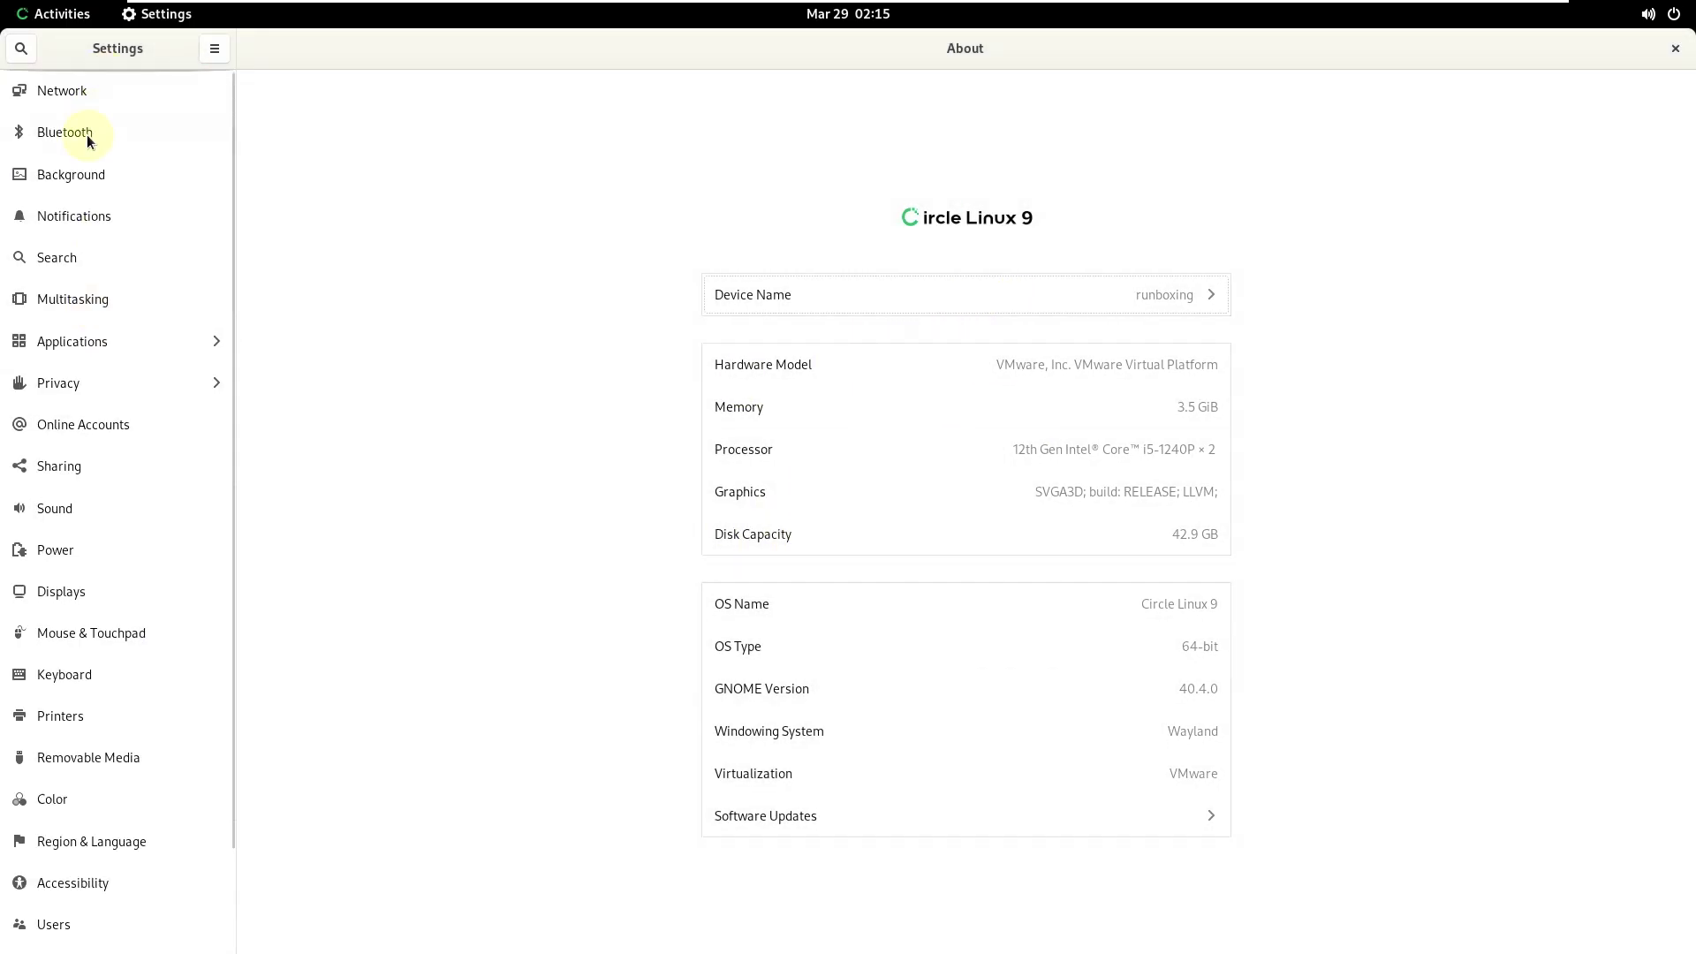
pyautogui.scroll(-4, 88, 135)
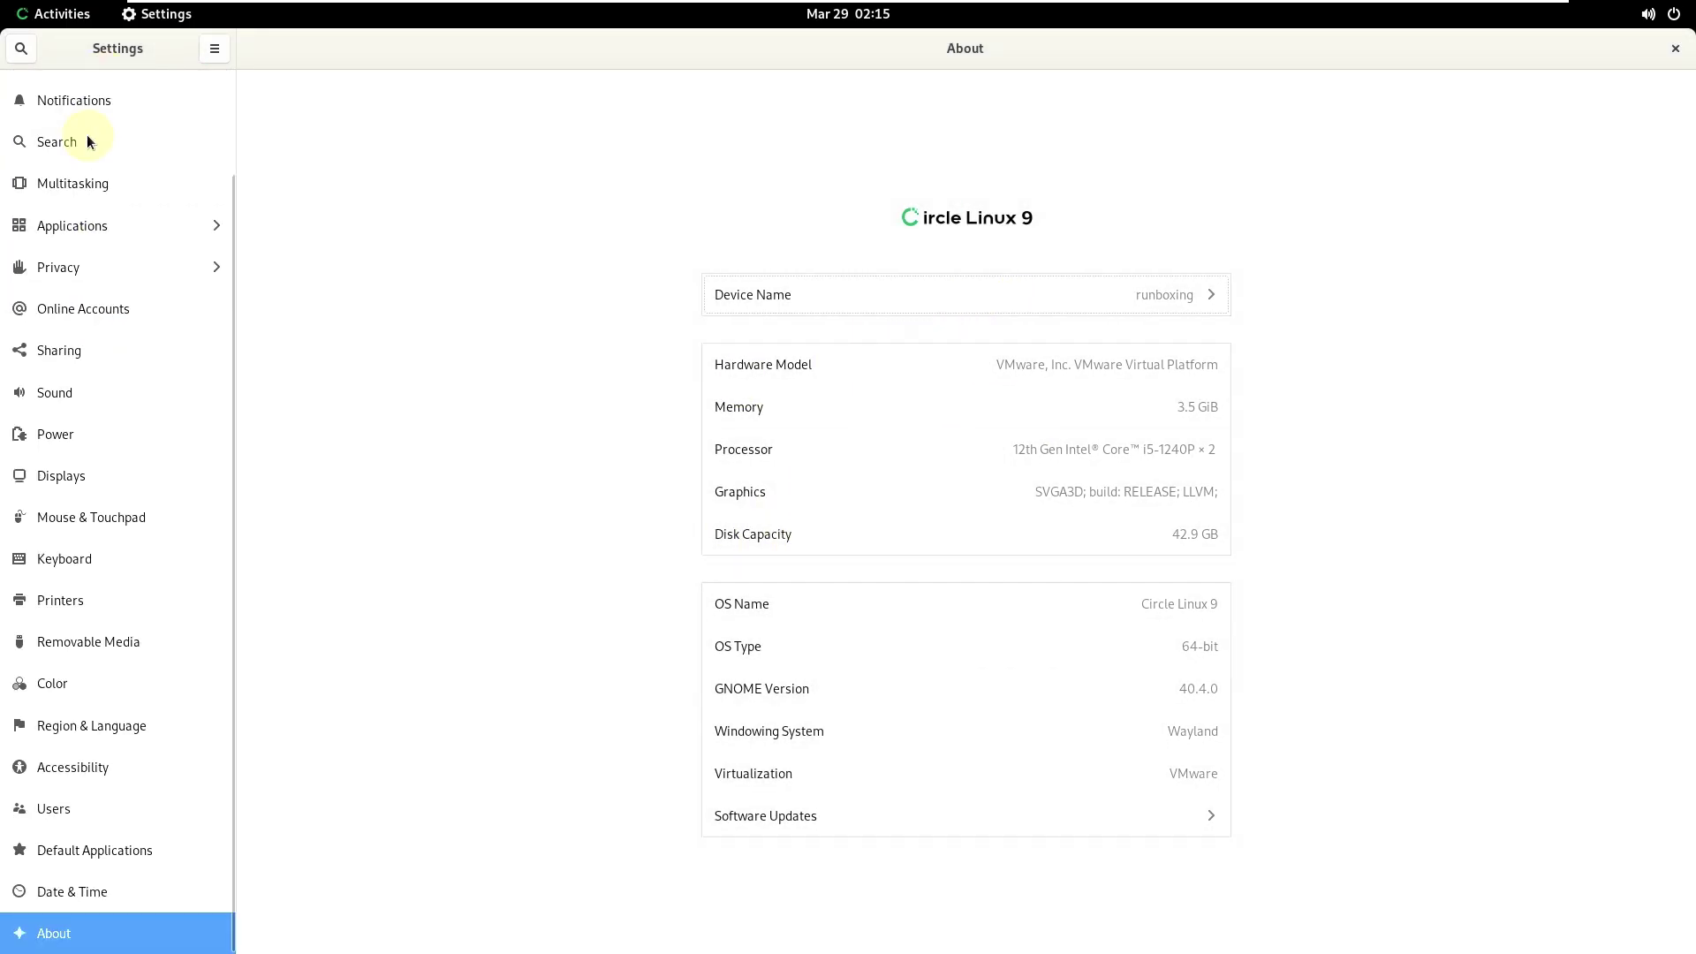
pyautogui.click(129, 898)
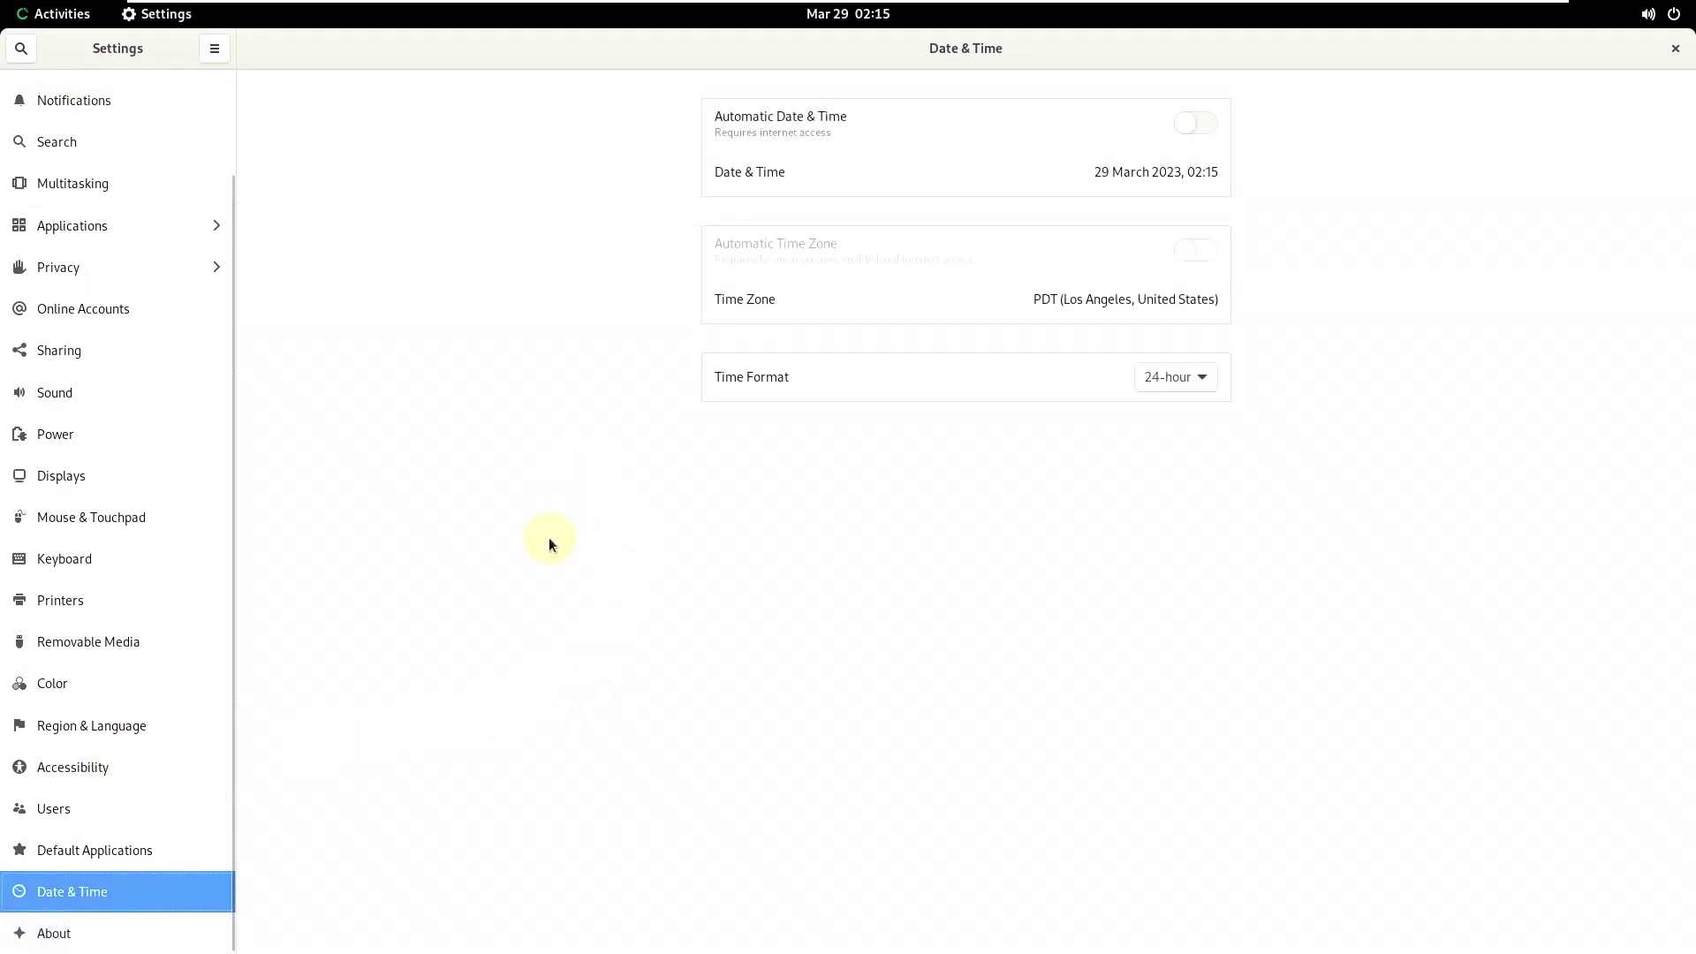
pyautogui.click(150, 851)
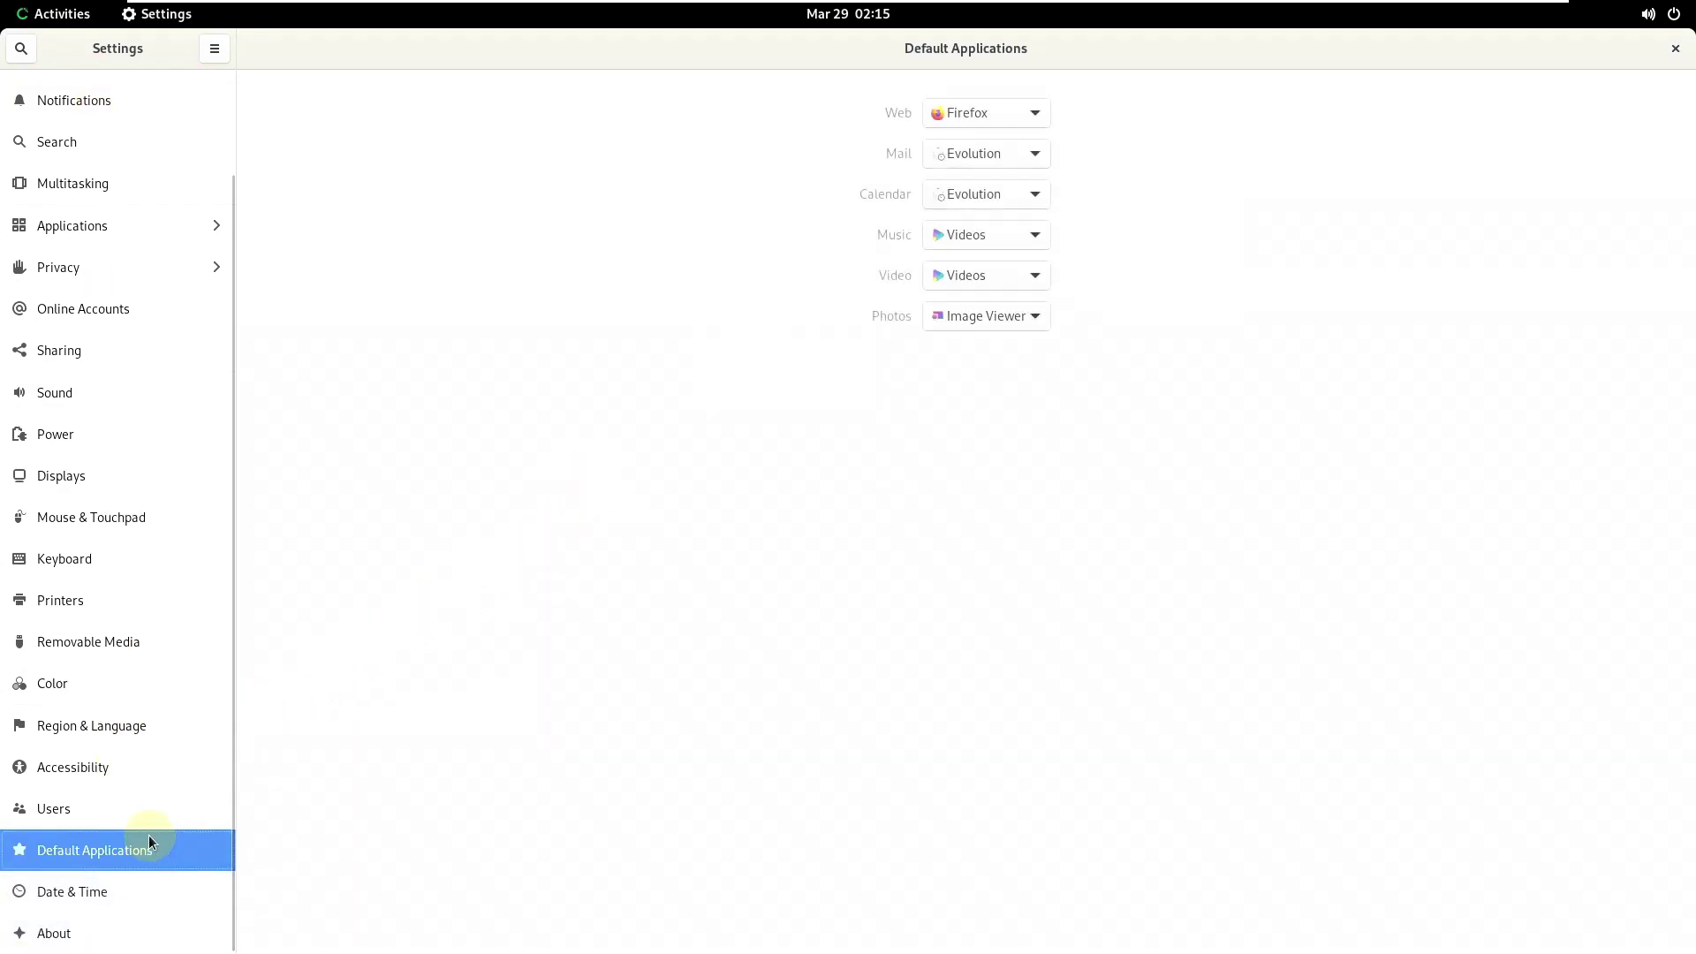
pyautogui.click(146, 813)
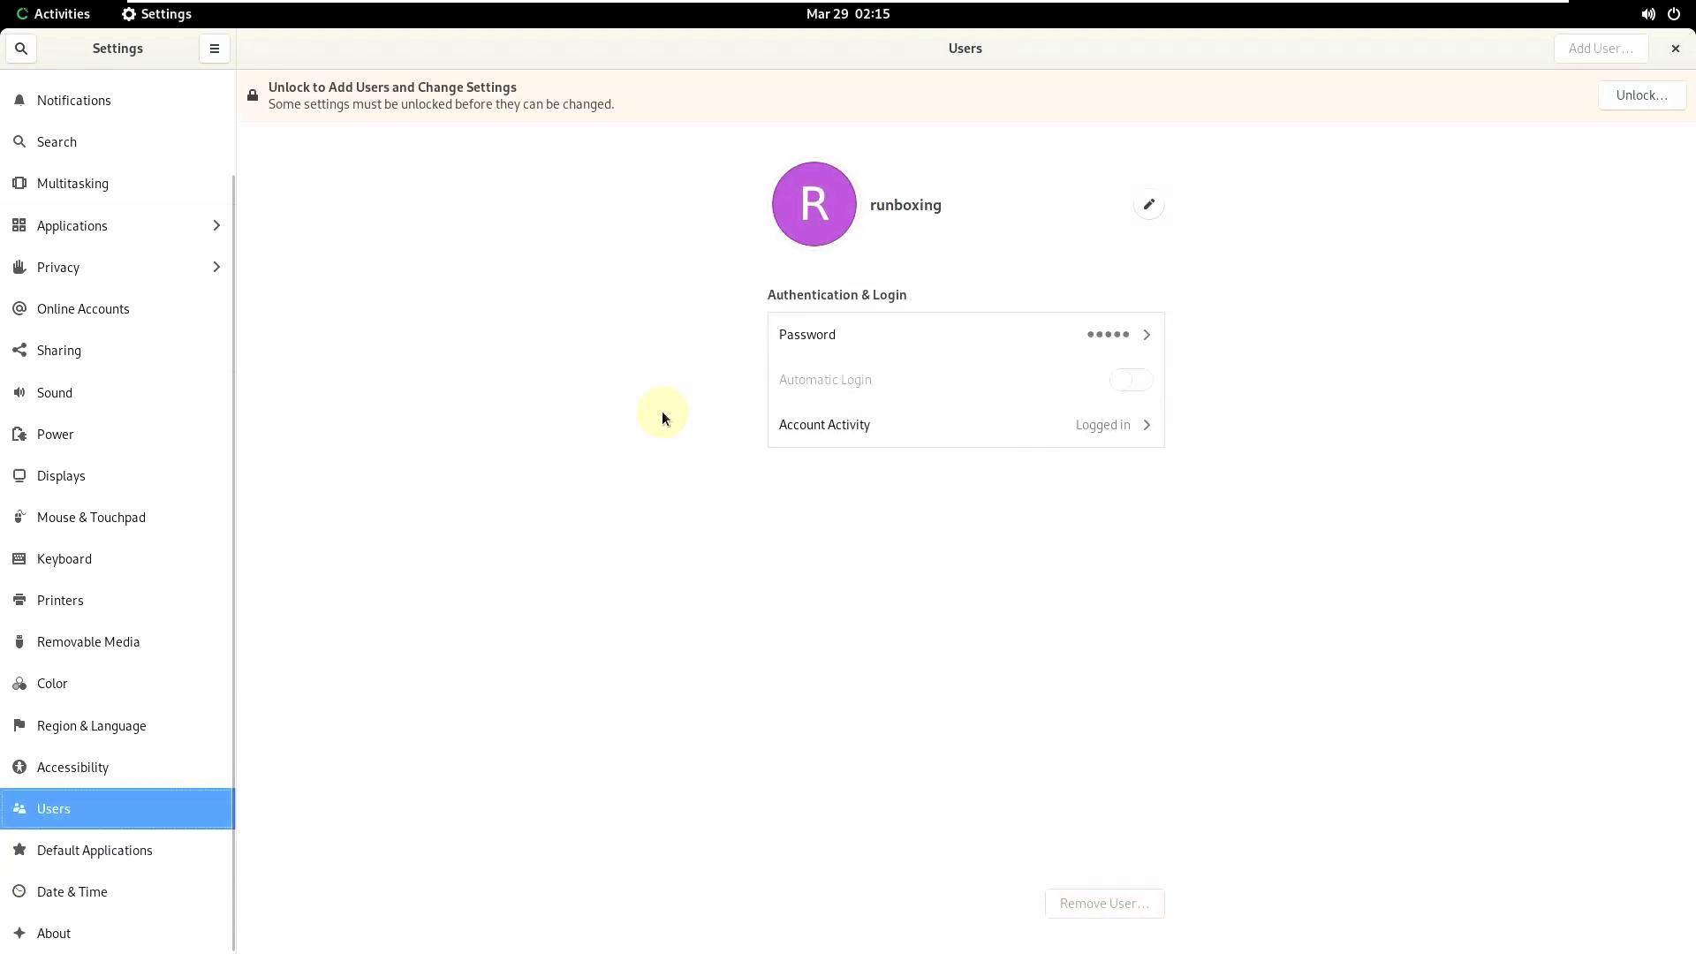
pyautogui.click(141, 768)
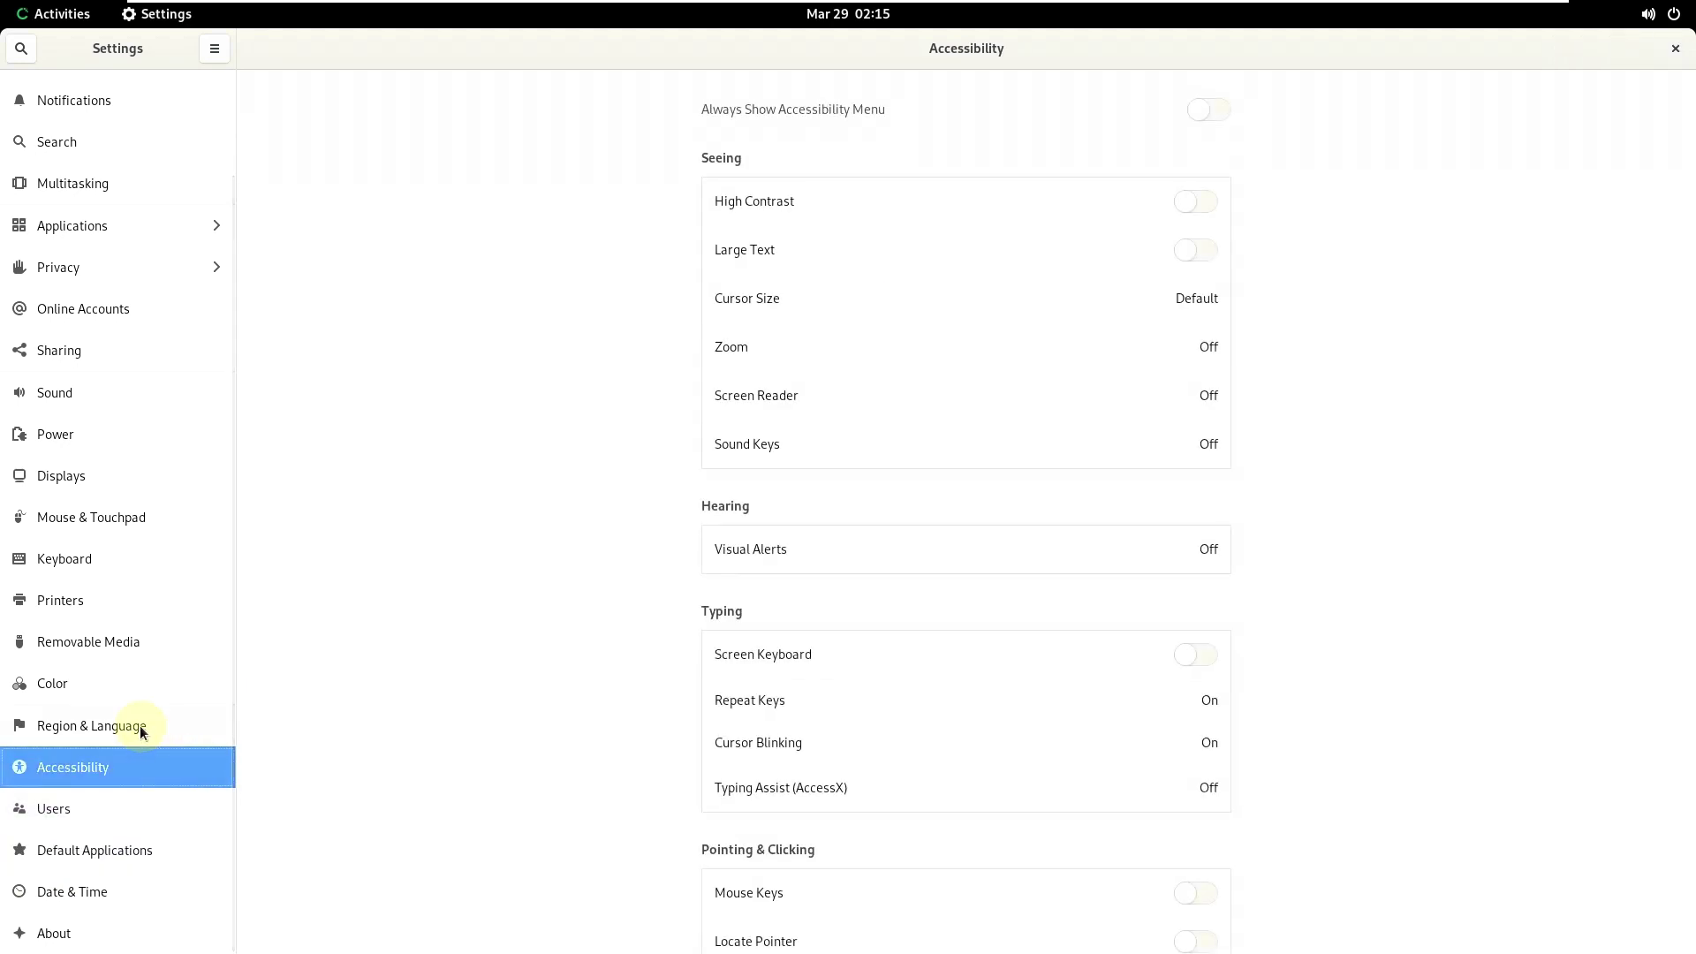
pyautogui.scroll(-3, 527, 546)
pyautogui.scroll(3, 528, 546)
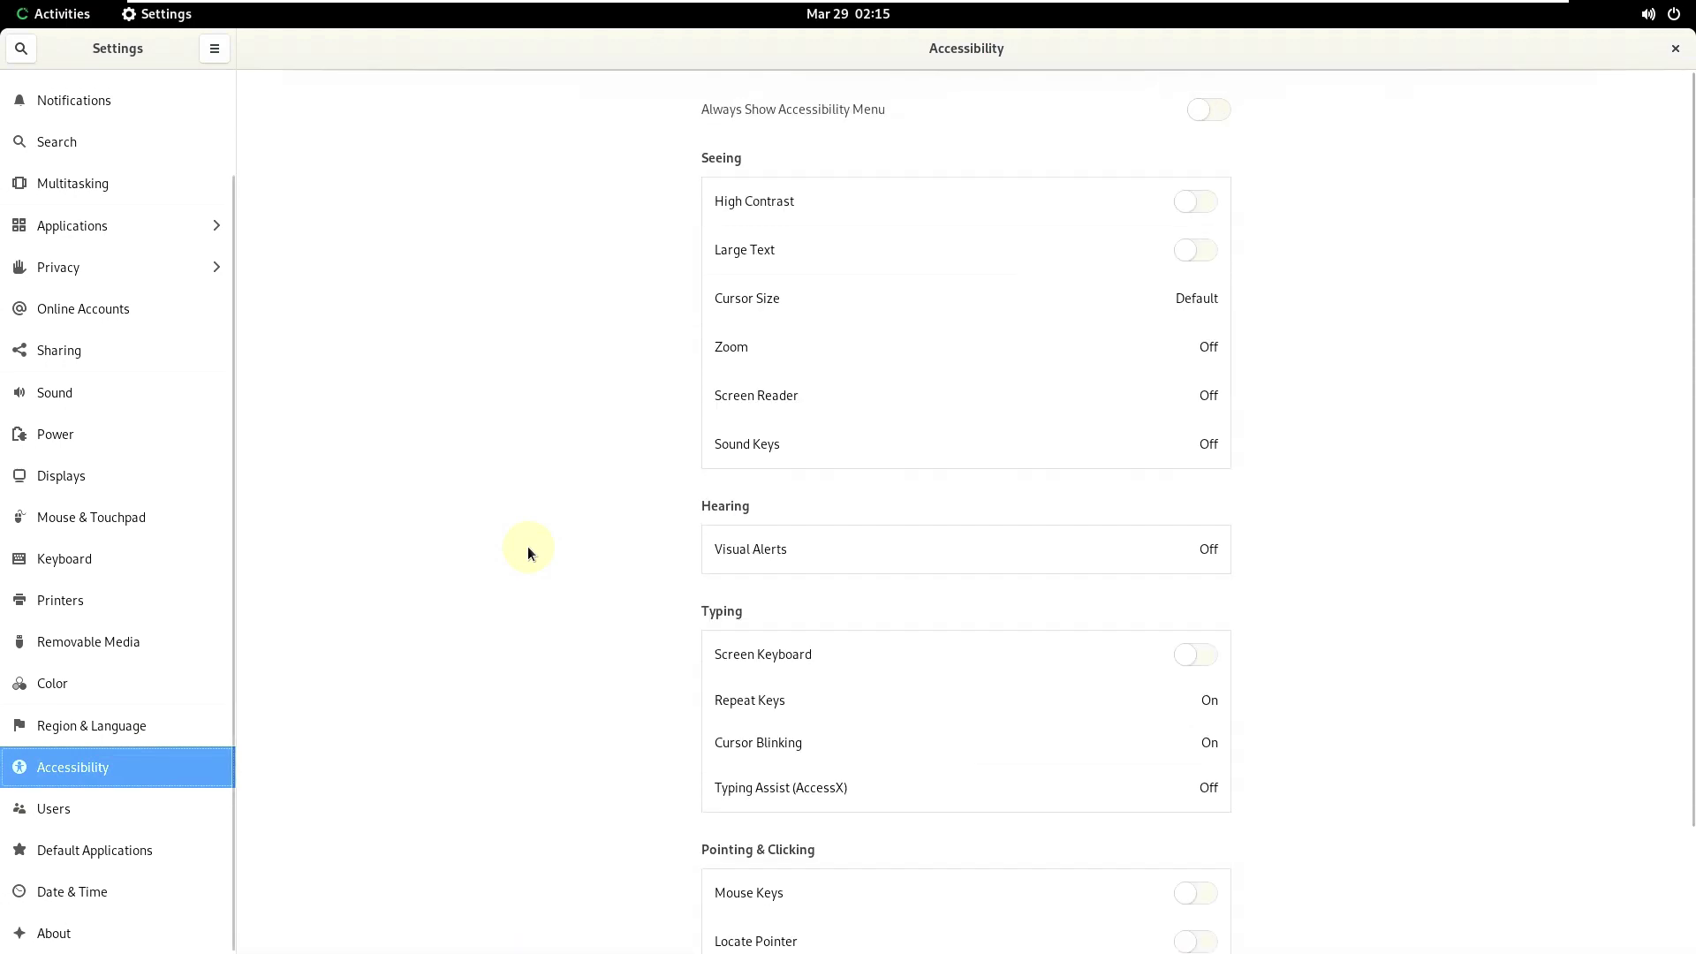
# - Browse Region & Language, Color, Removable Media, Printers and Keyboard, then enable natural scrolling for the mouse
pyautogui.click(187, 729)
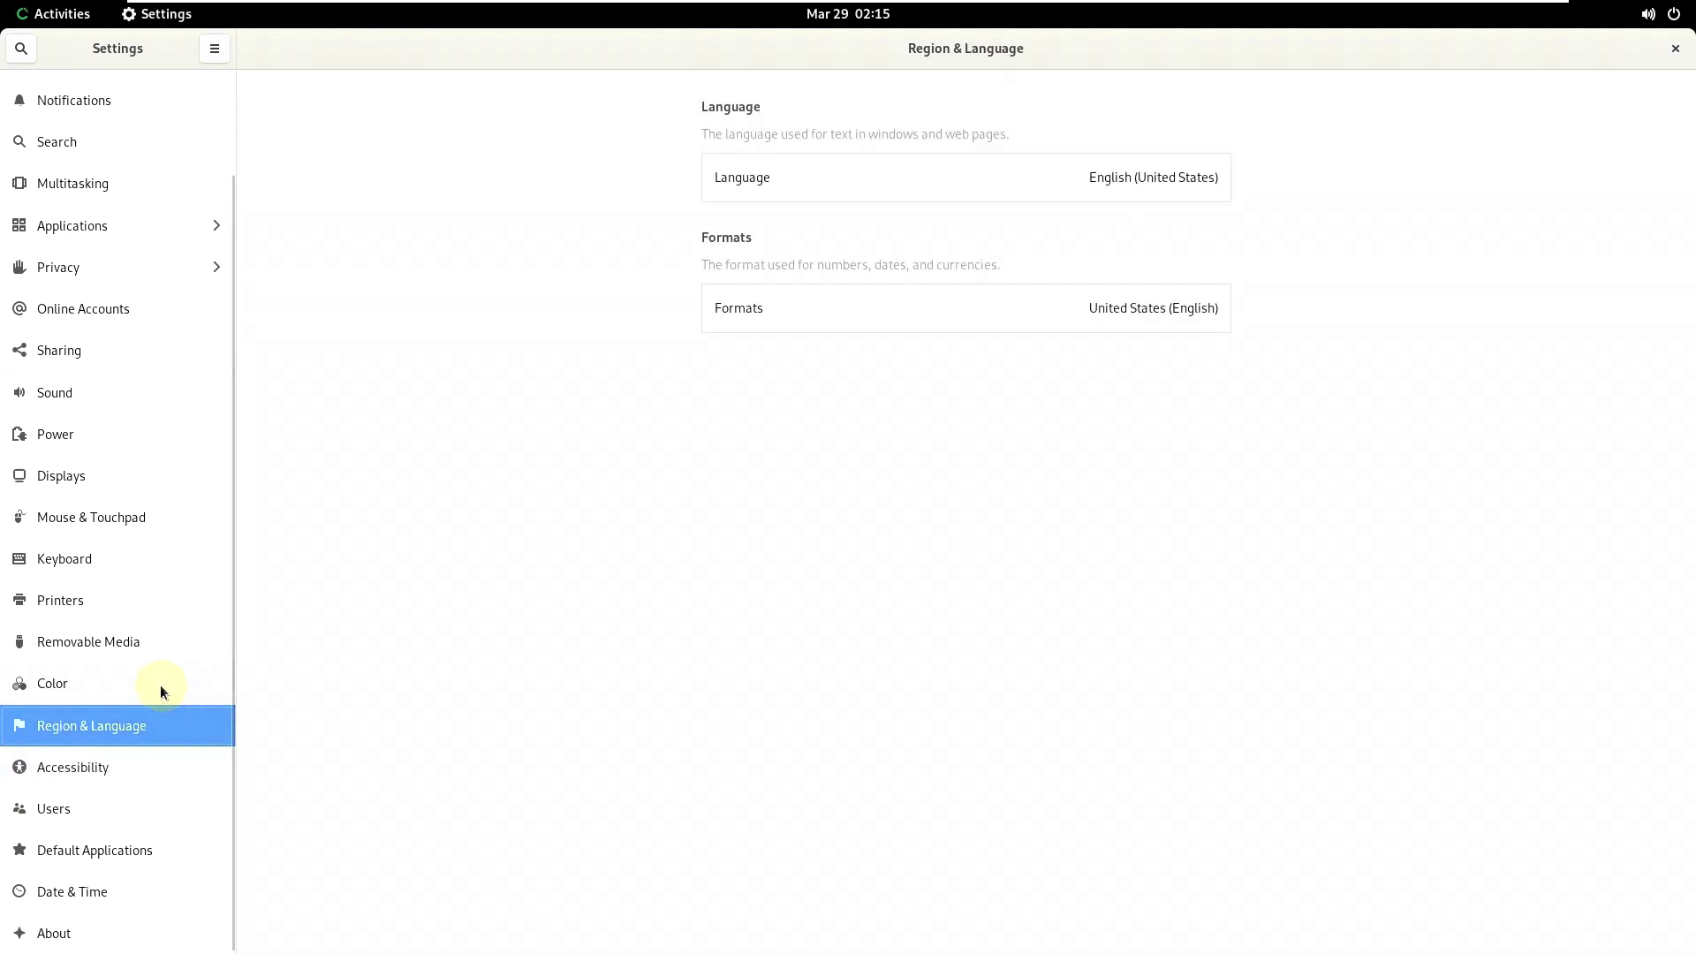
pyautogui.click(160, 686)
pyautogui.click(147, 639)
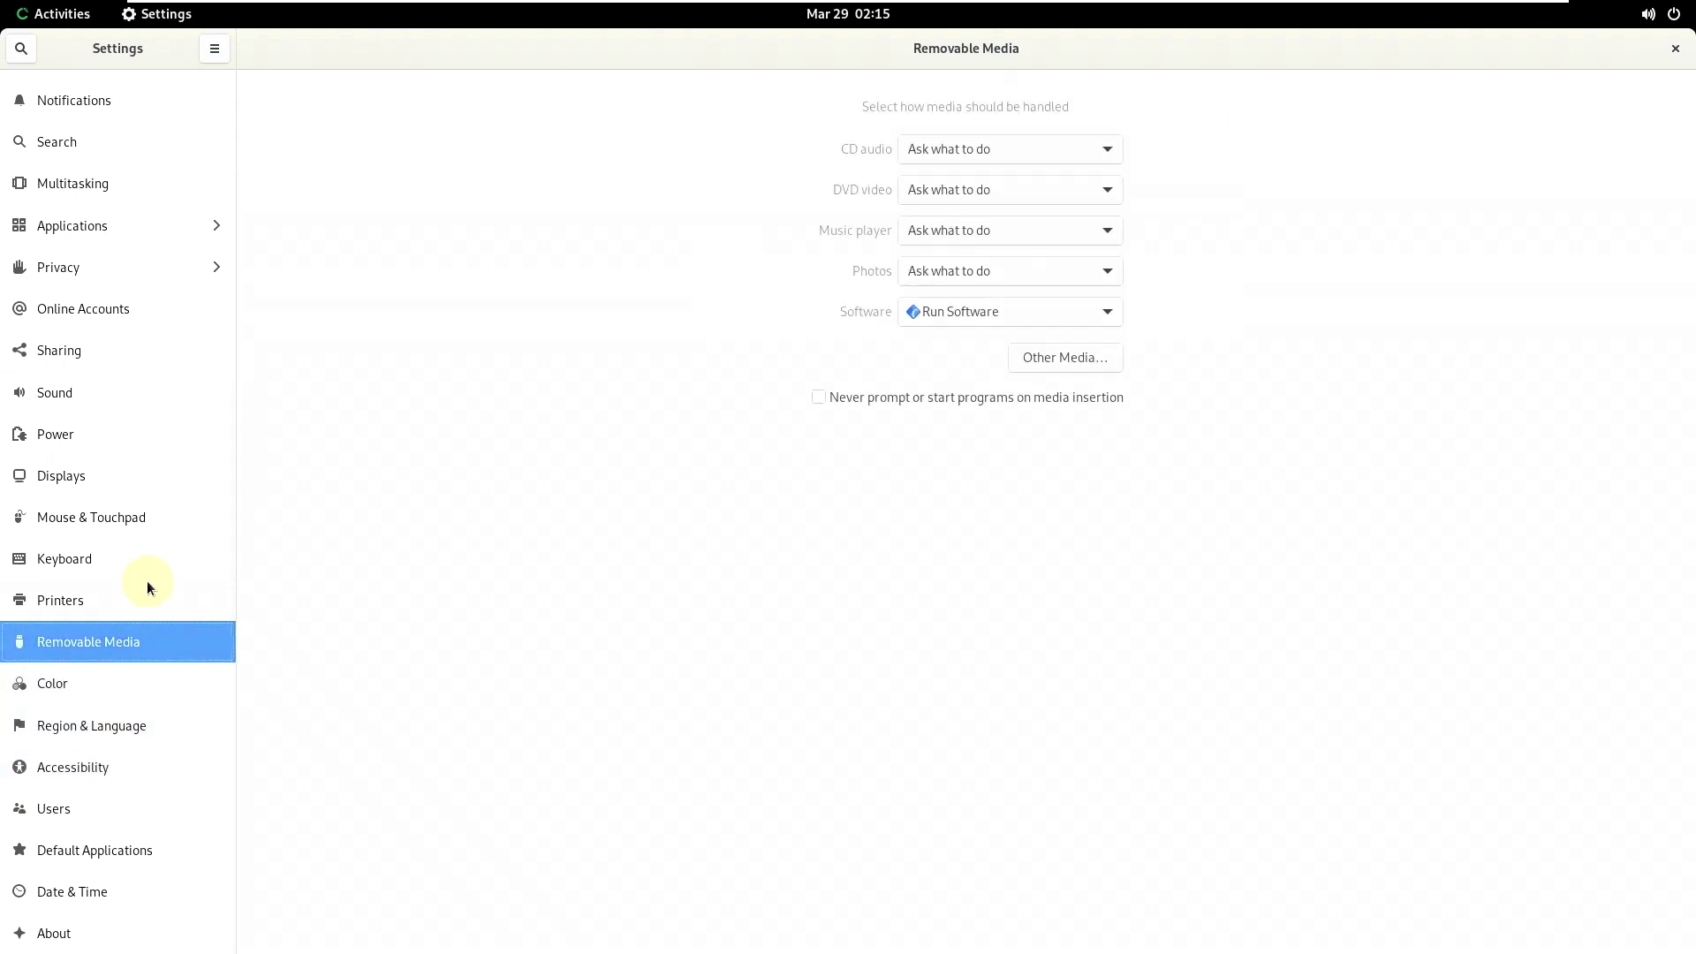
pyautogui.click(147, 583)
pyautogui.click(146, 546)
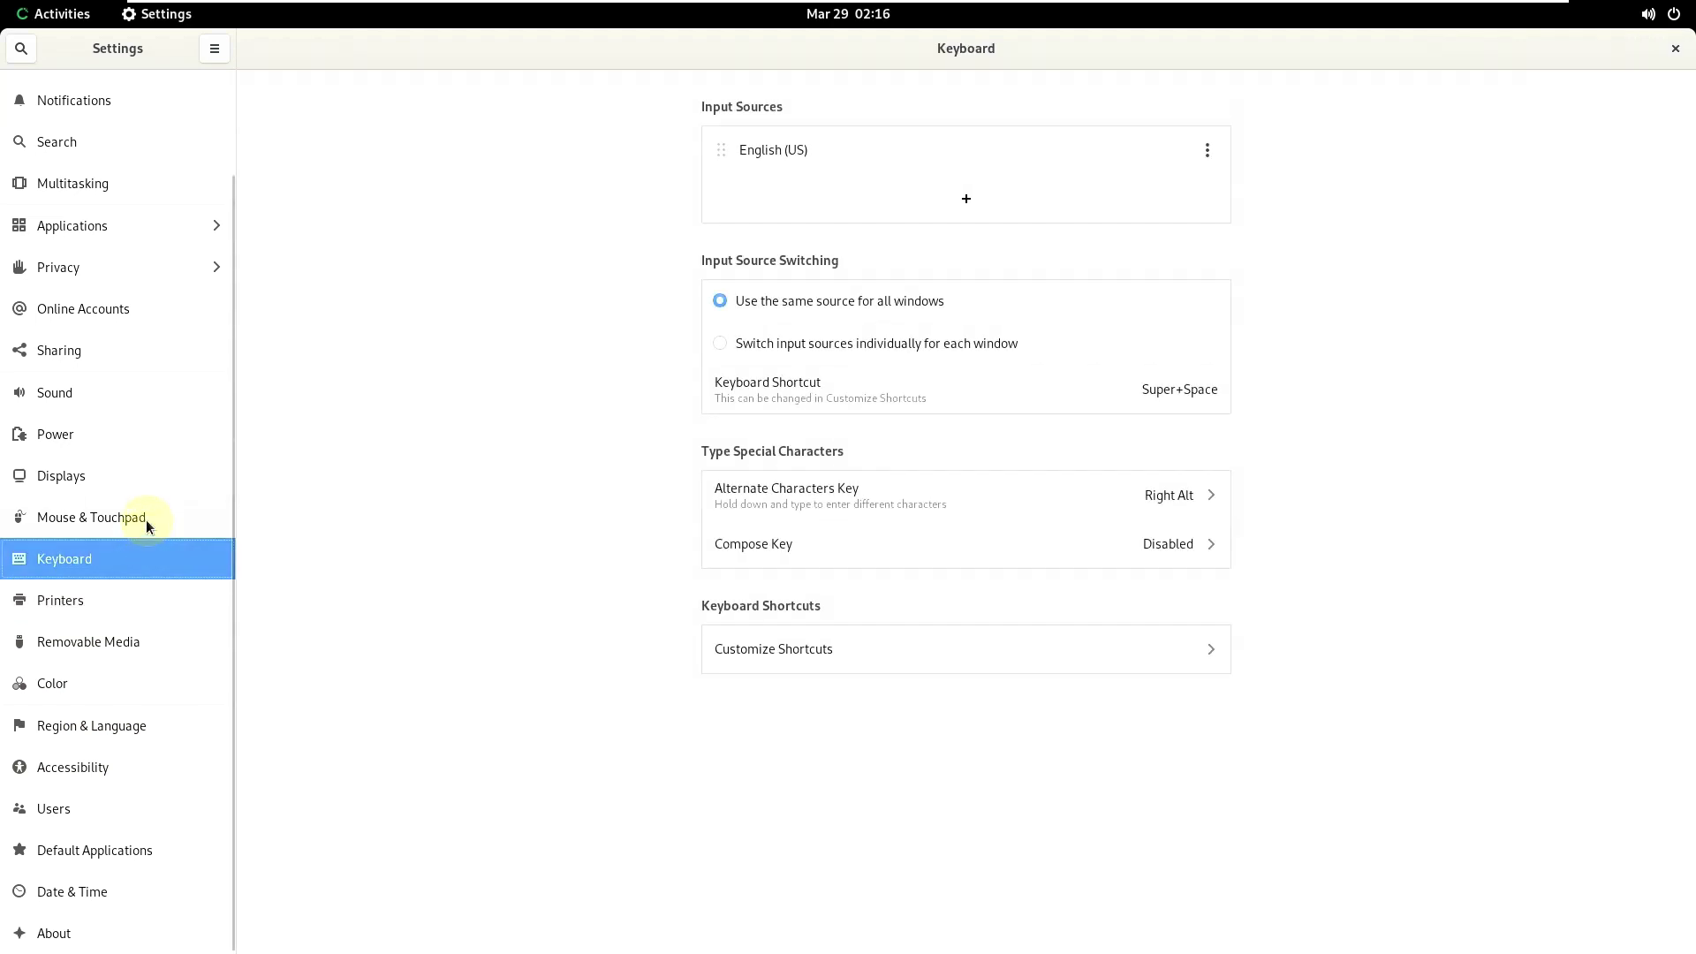
pyautogui.click(146, 523)
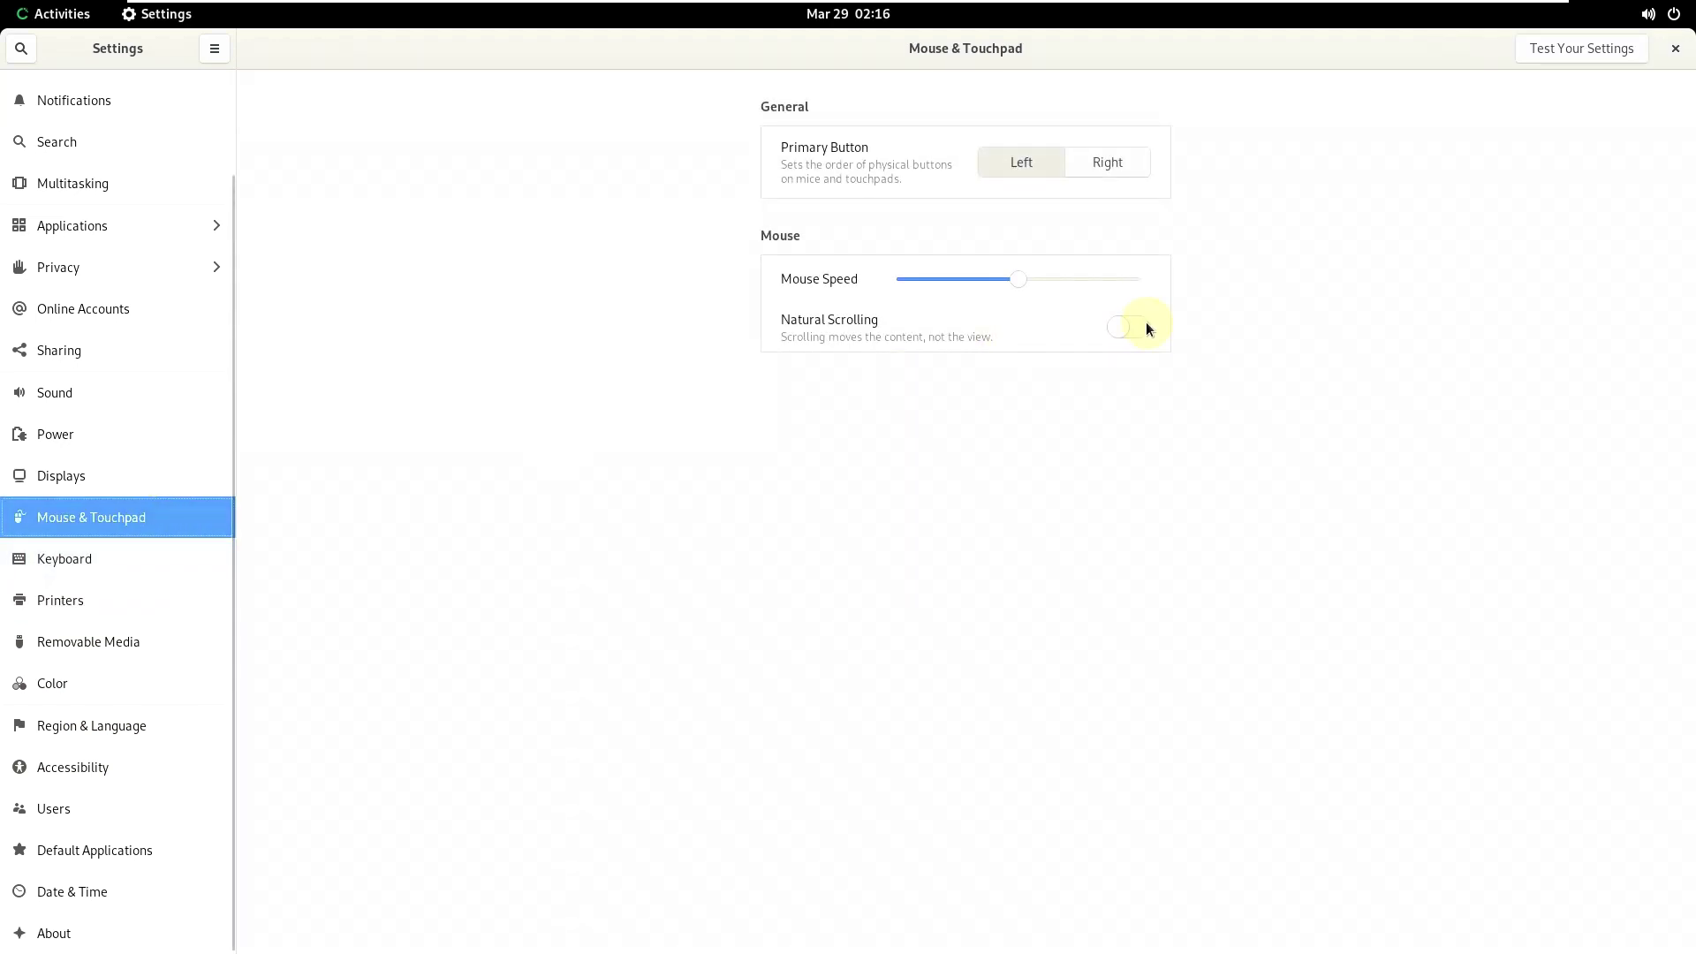
pyautogui.click(1135, 326)
# - Set Power's Screen Blank delay to Never after viewing Displays, then view the Sound page
pyautogui.click(117, 463)
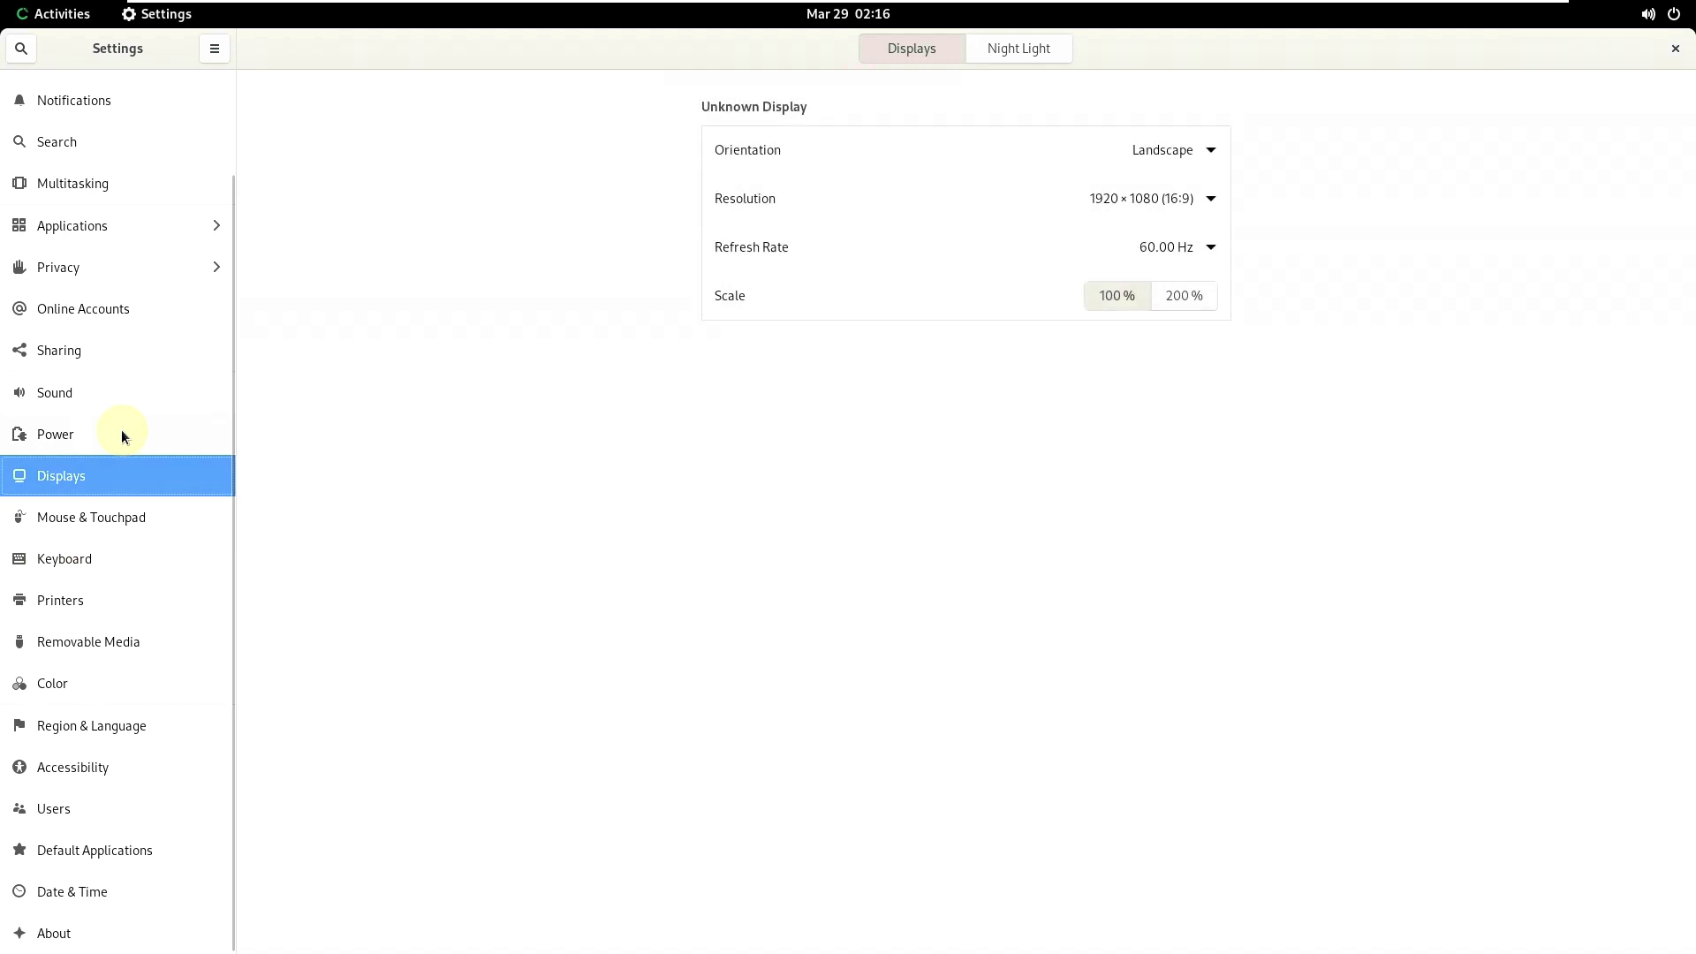
pyautogui.click(122, 434)
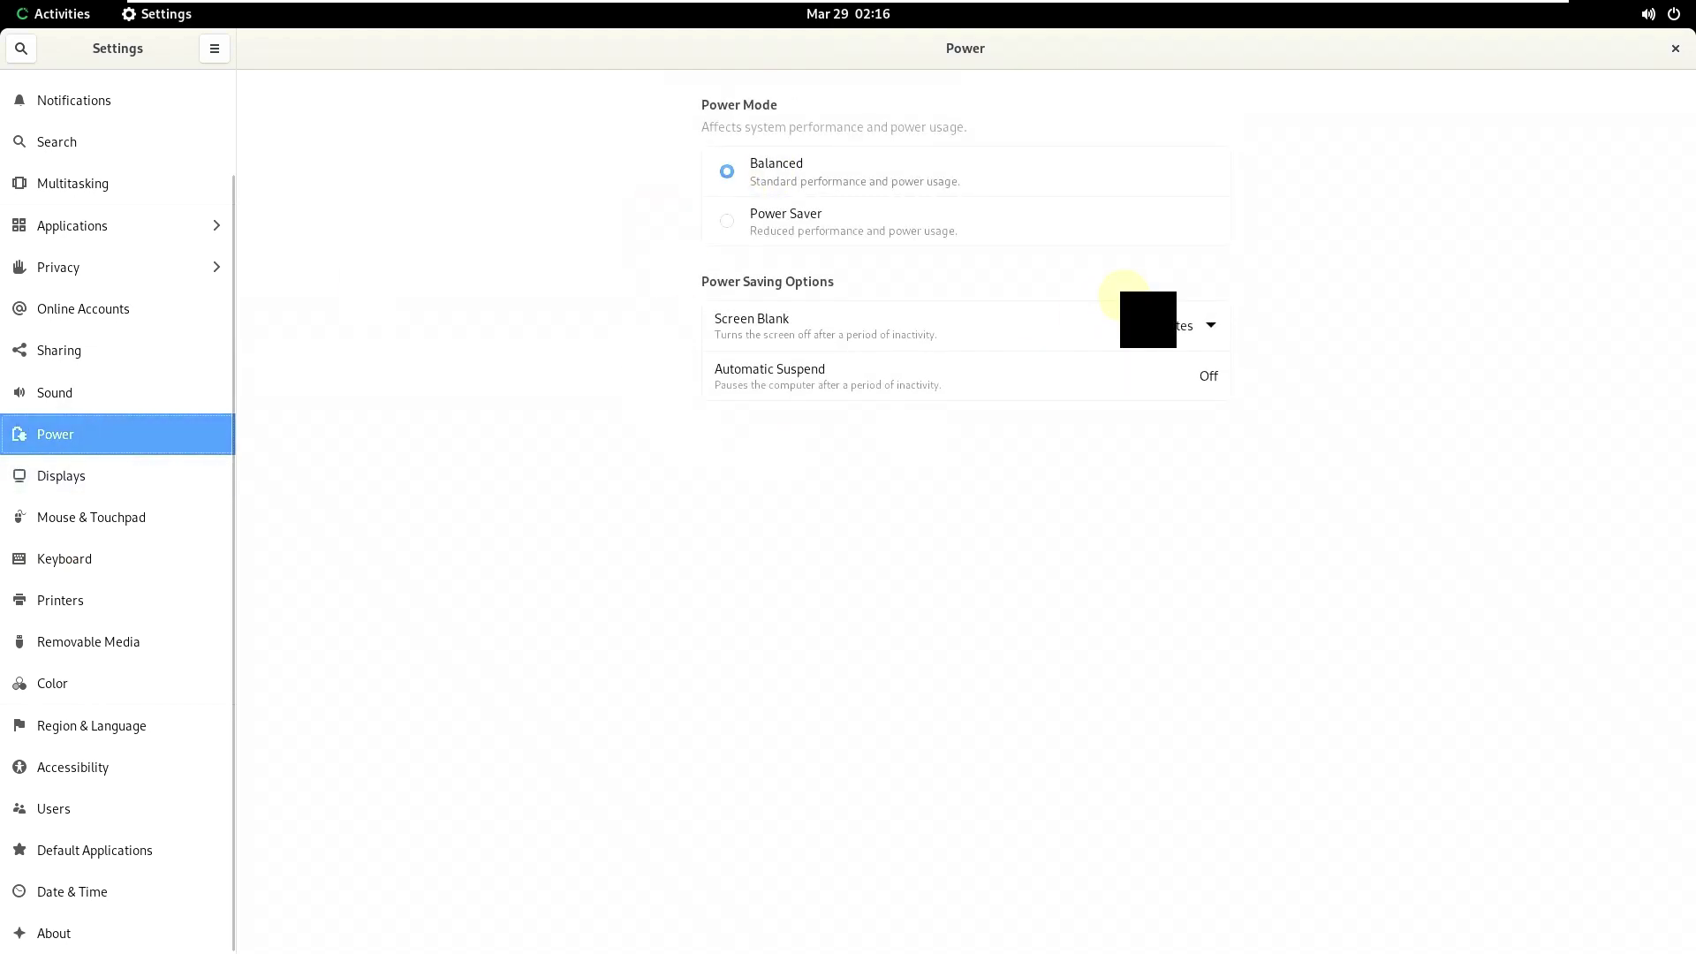
pyautogui.click(1194, 325)
pyautogui.click(1190, 676)
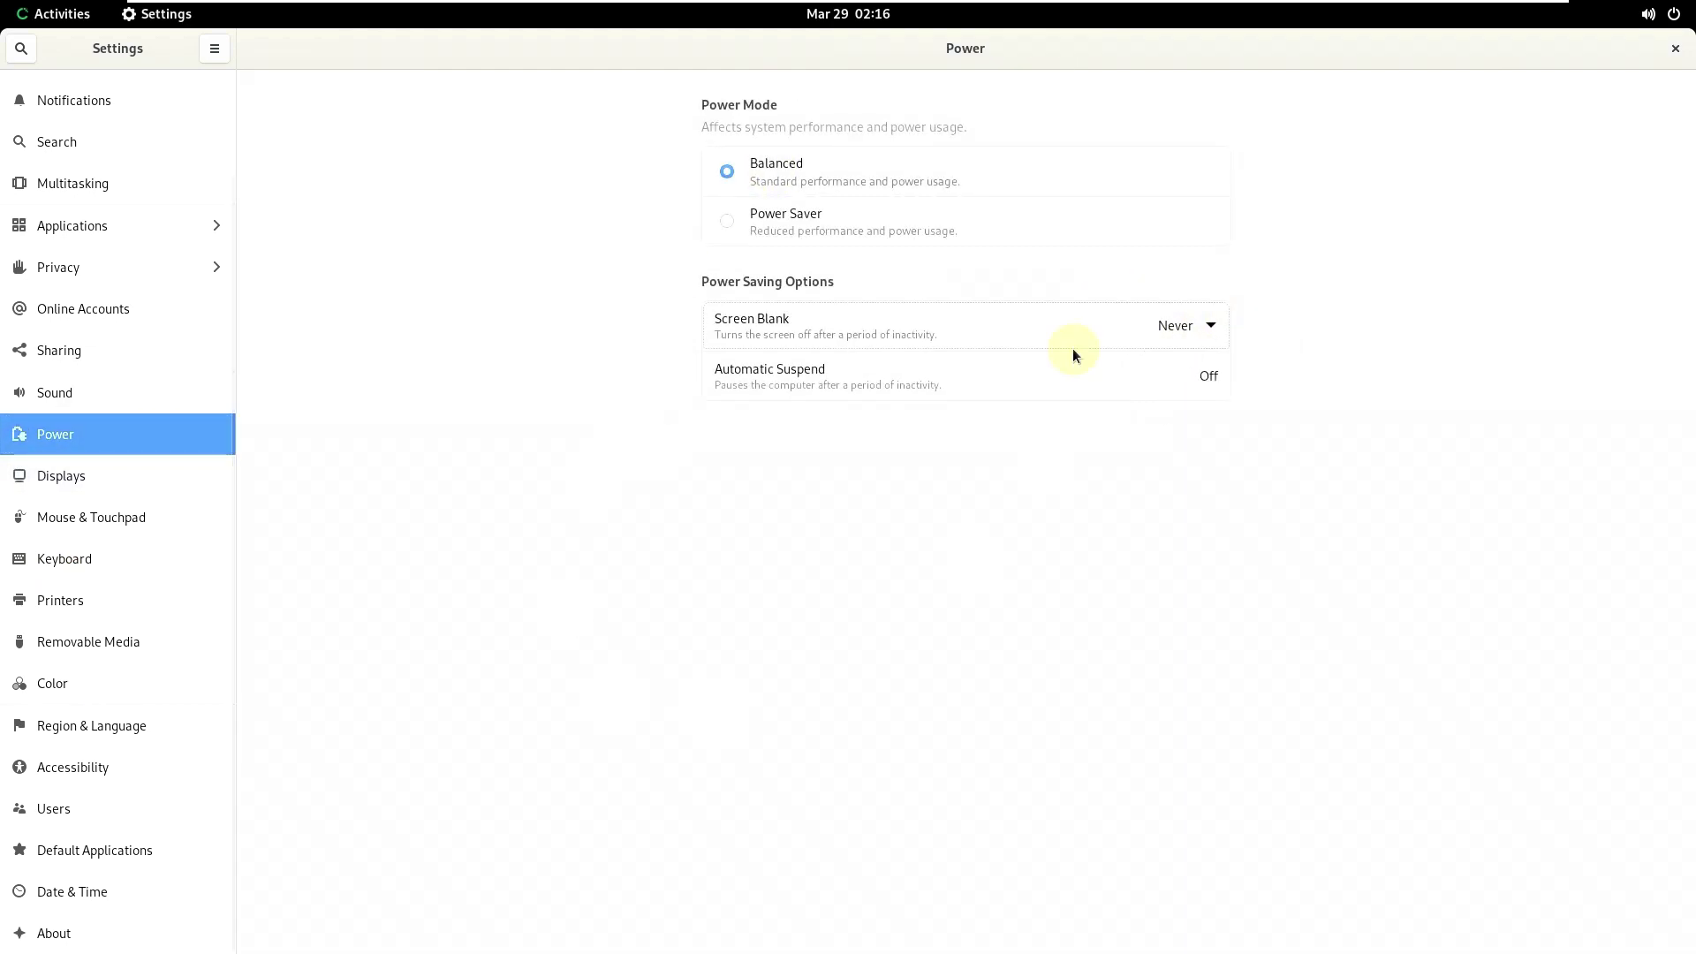
pyautogui.click(189, 399)
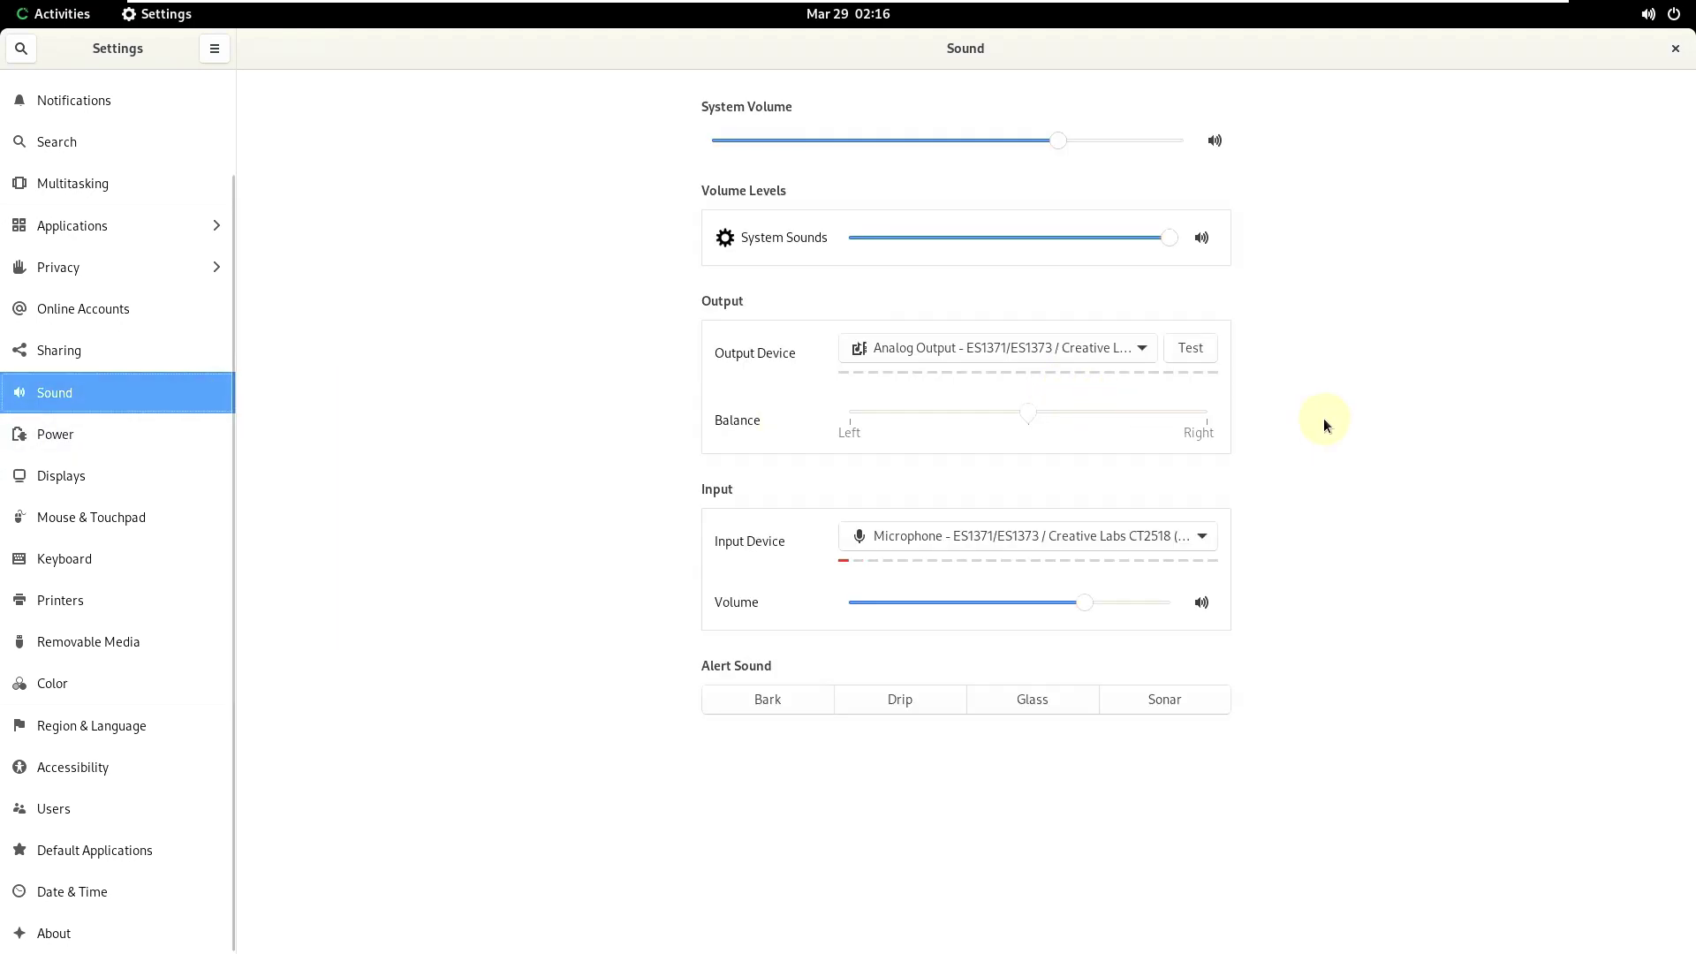
# - After viewing Sharing and Online Accounts, turn off camera and microphone access under Privacy
pyautogui.click(69, 351)
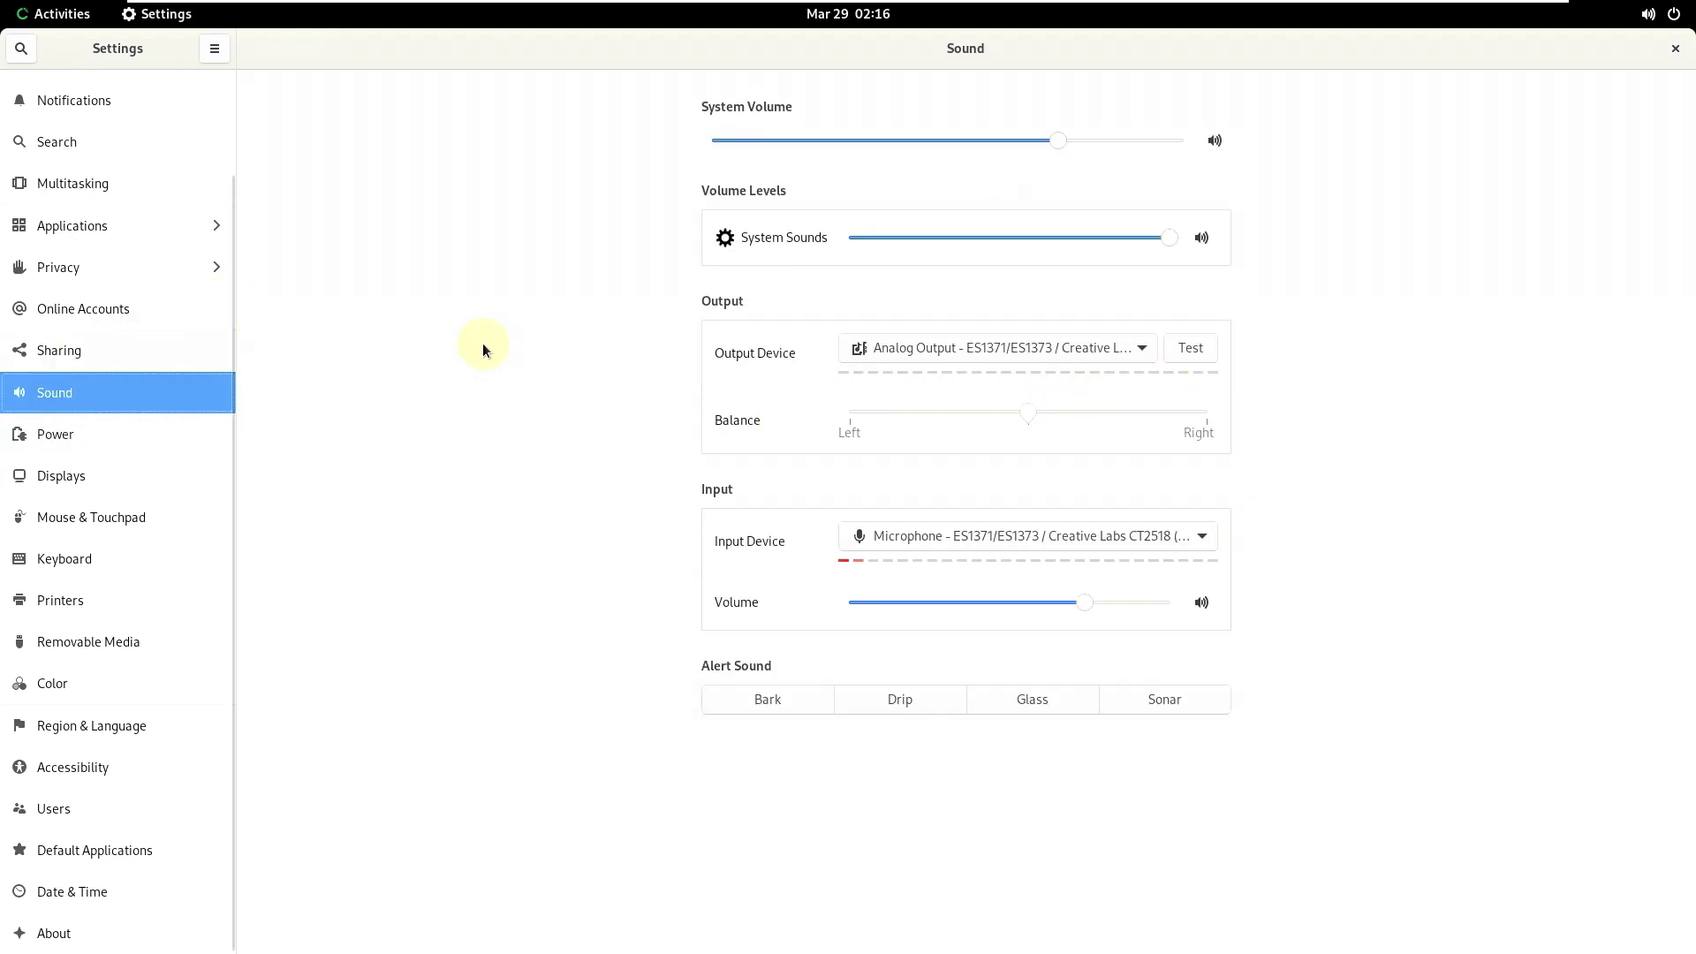
pyautogui.click(145, 298)
pyautogui.click(13, 268)
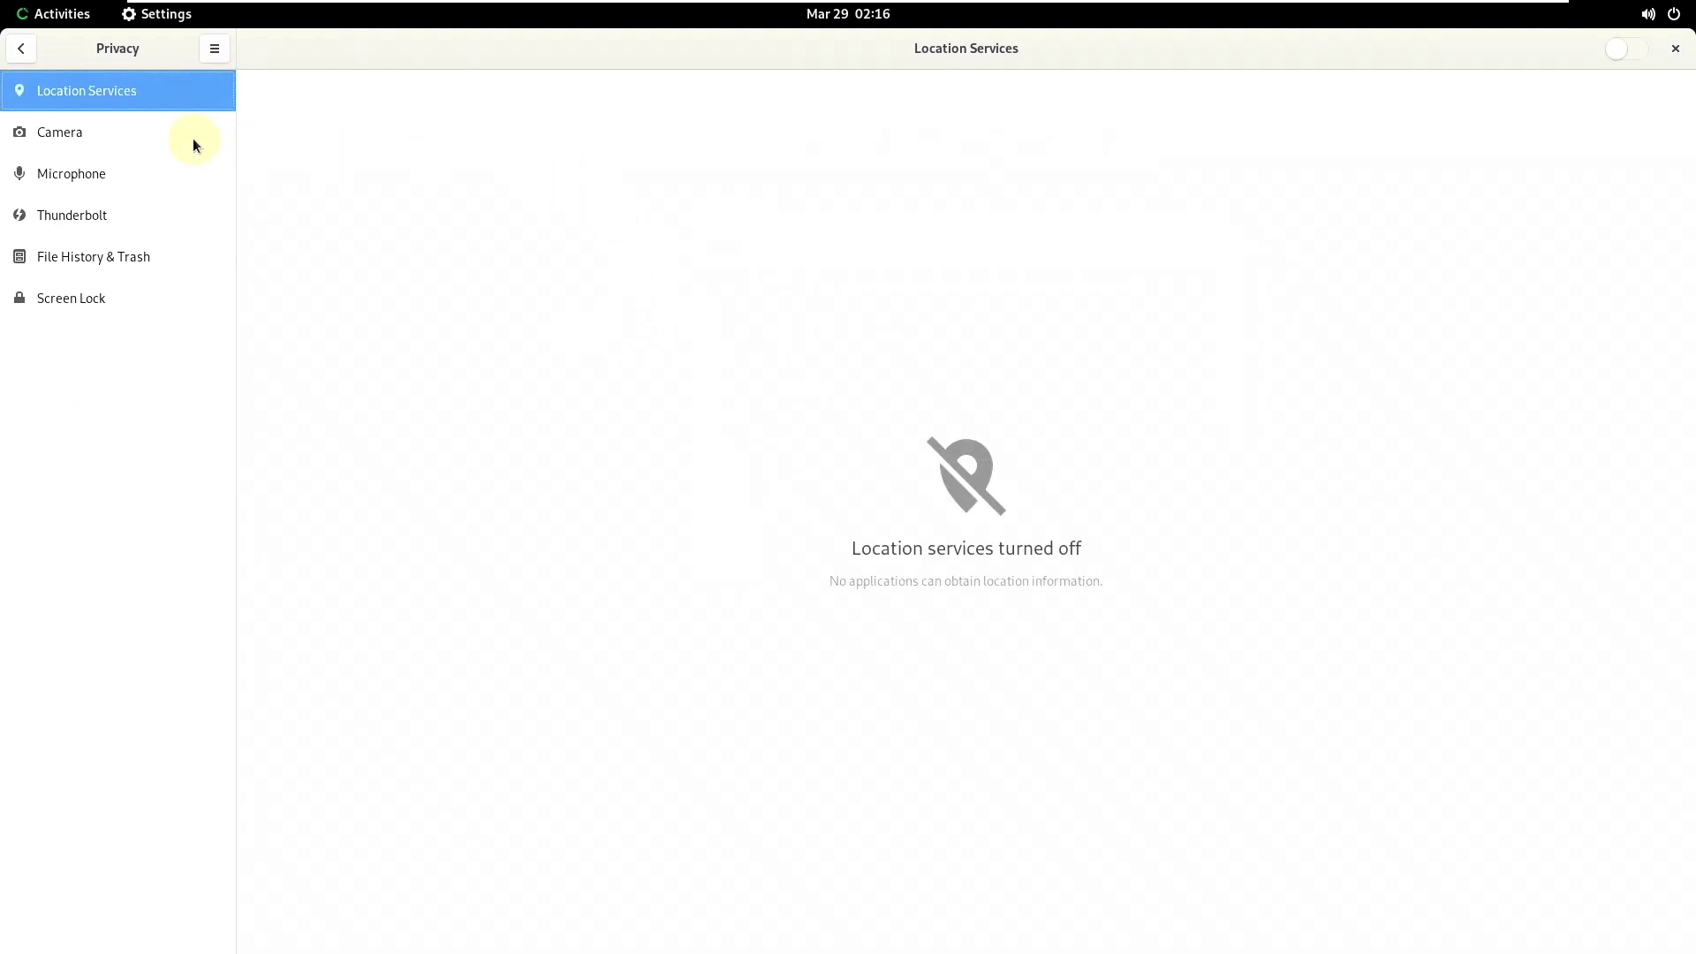
pyautogui.click(157, 130)
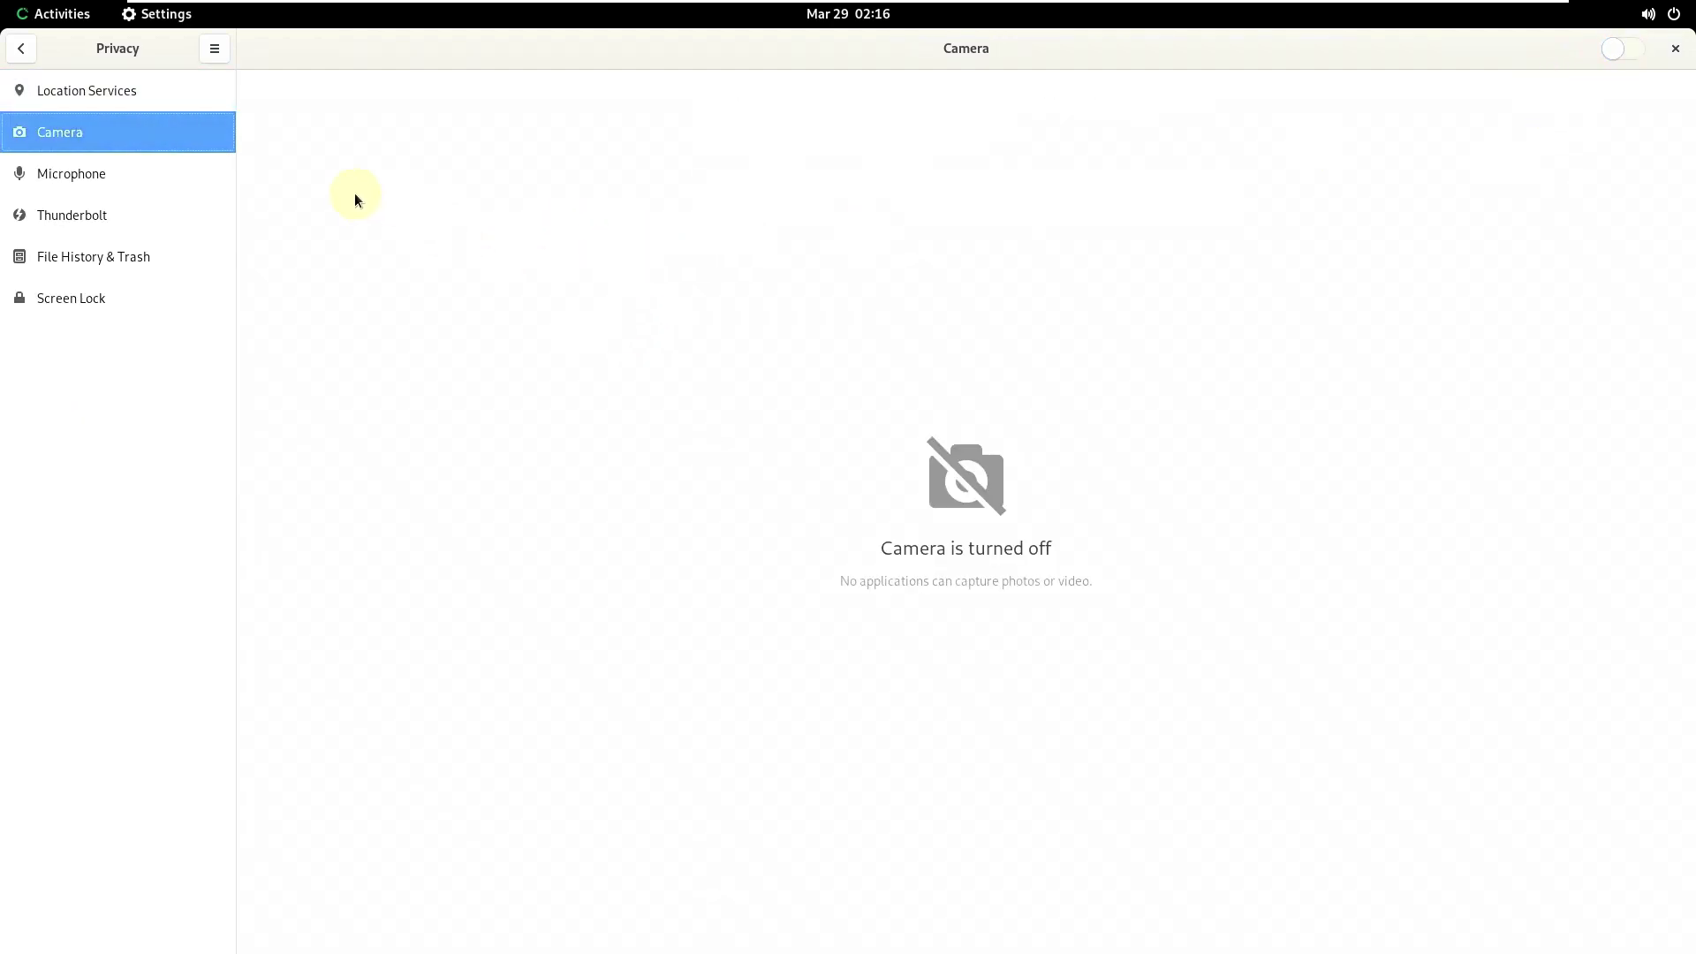
pyautogui.click(143, 177)
pyautogui.click(1624, 49)
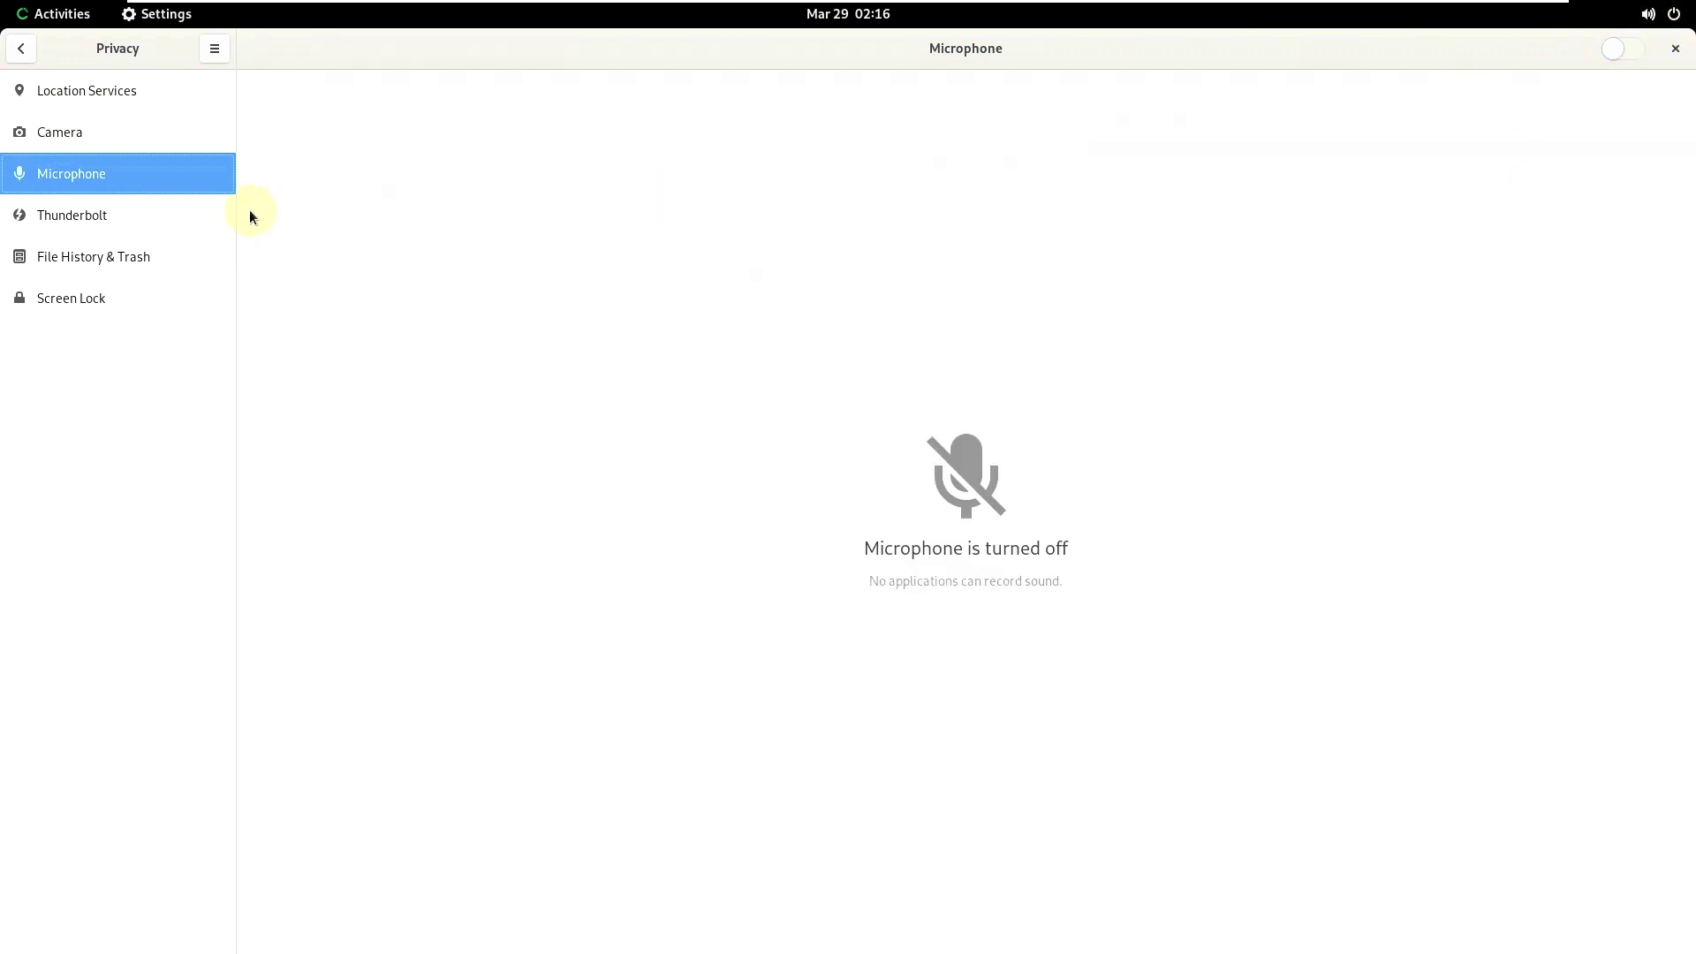
# - Check the Thunderbolt, File History & Trash, Screen Lock and Location Services pages, then return to the main list
pyautogui.click(226, 211)
pyautogui.click(172, 269)
pyautogui.click(170, 294)
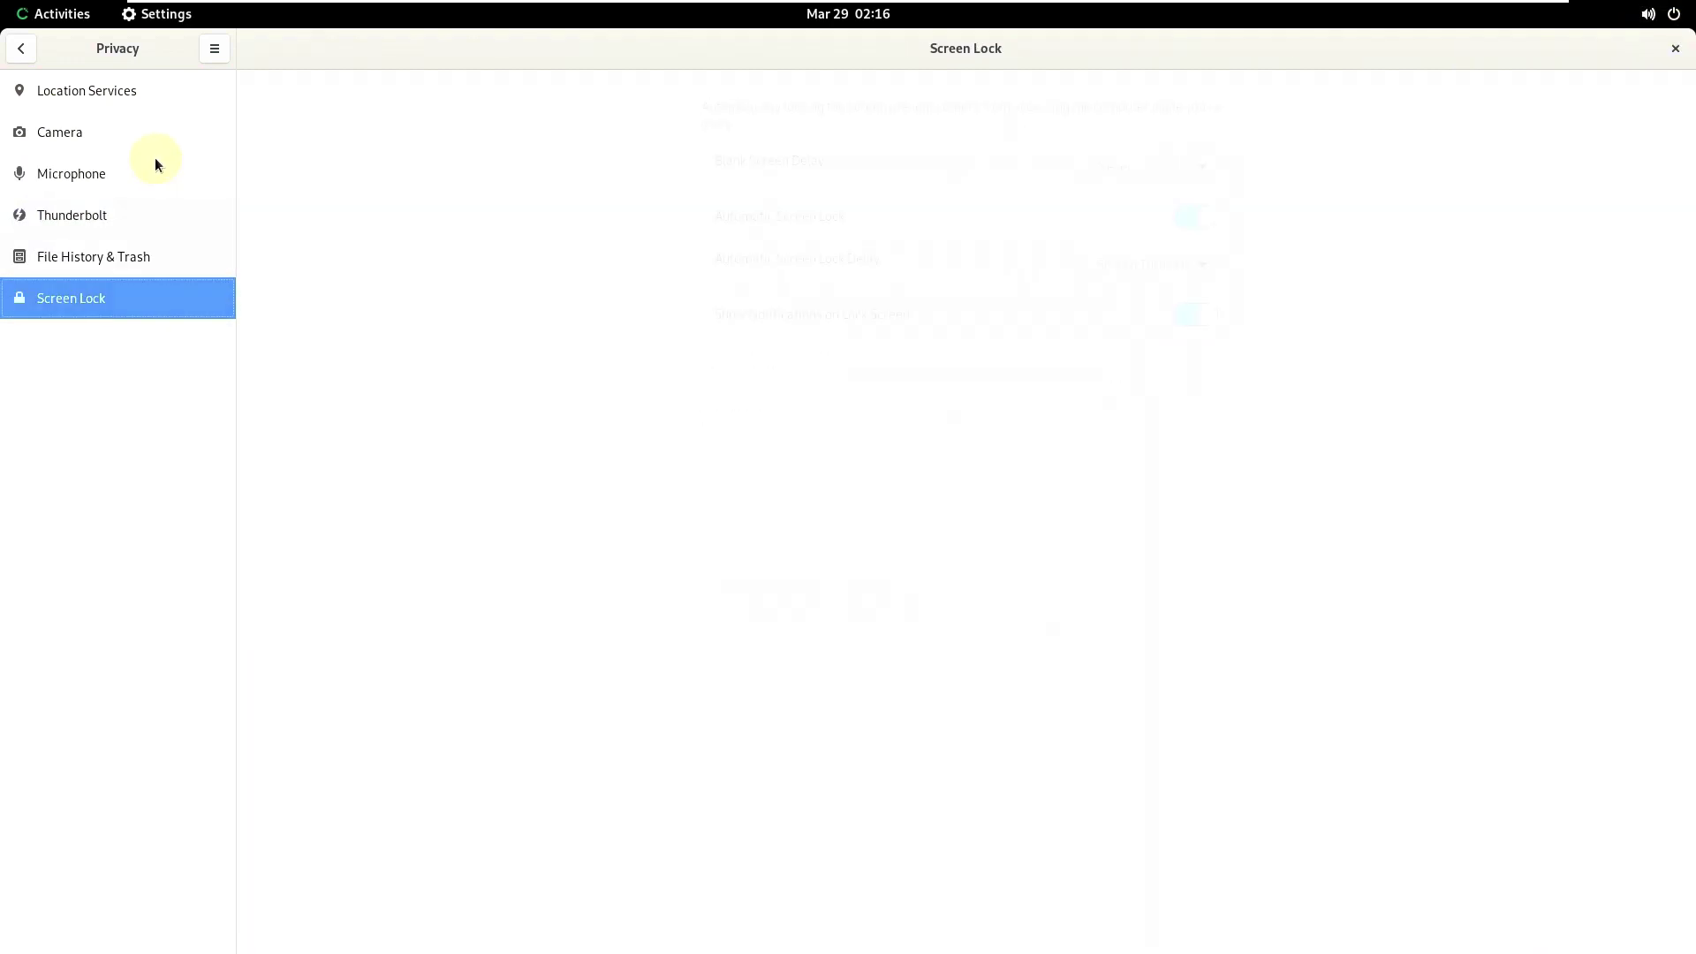
pyautogui.click(140, 97)
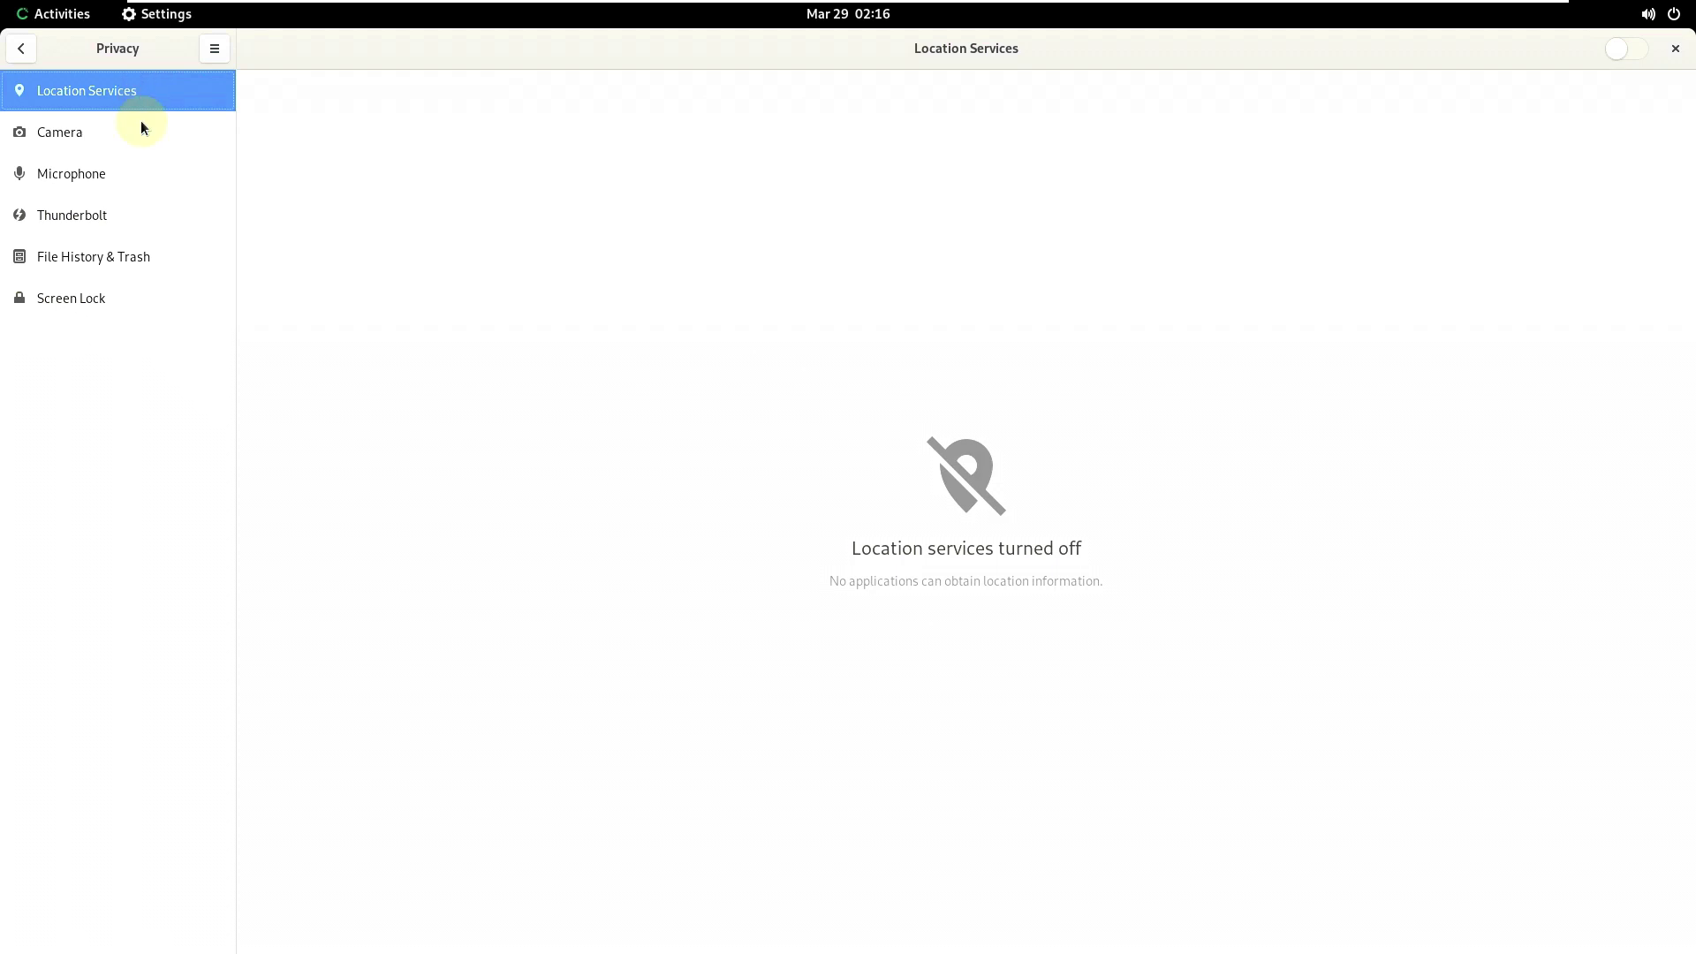
pyautogui.hotkey('alt', 'Left')
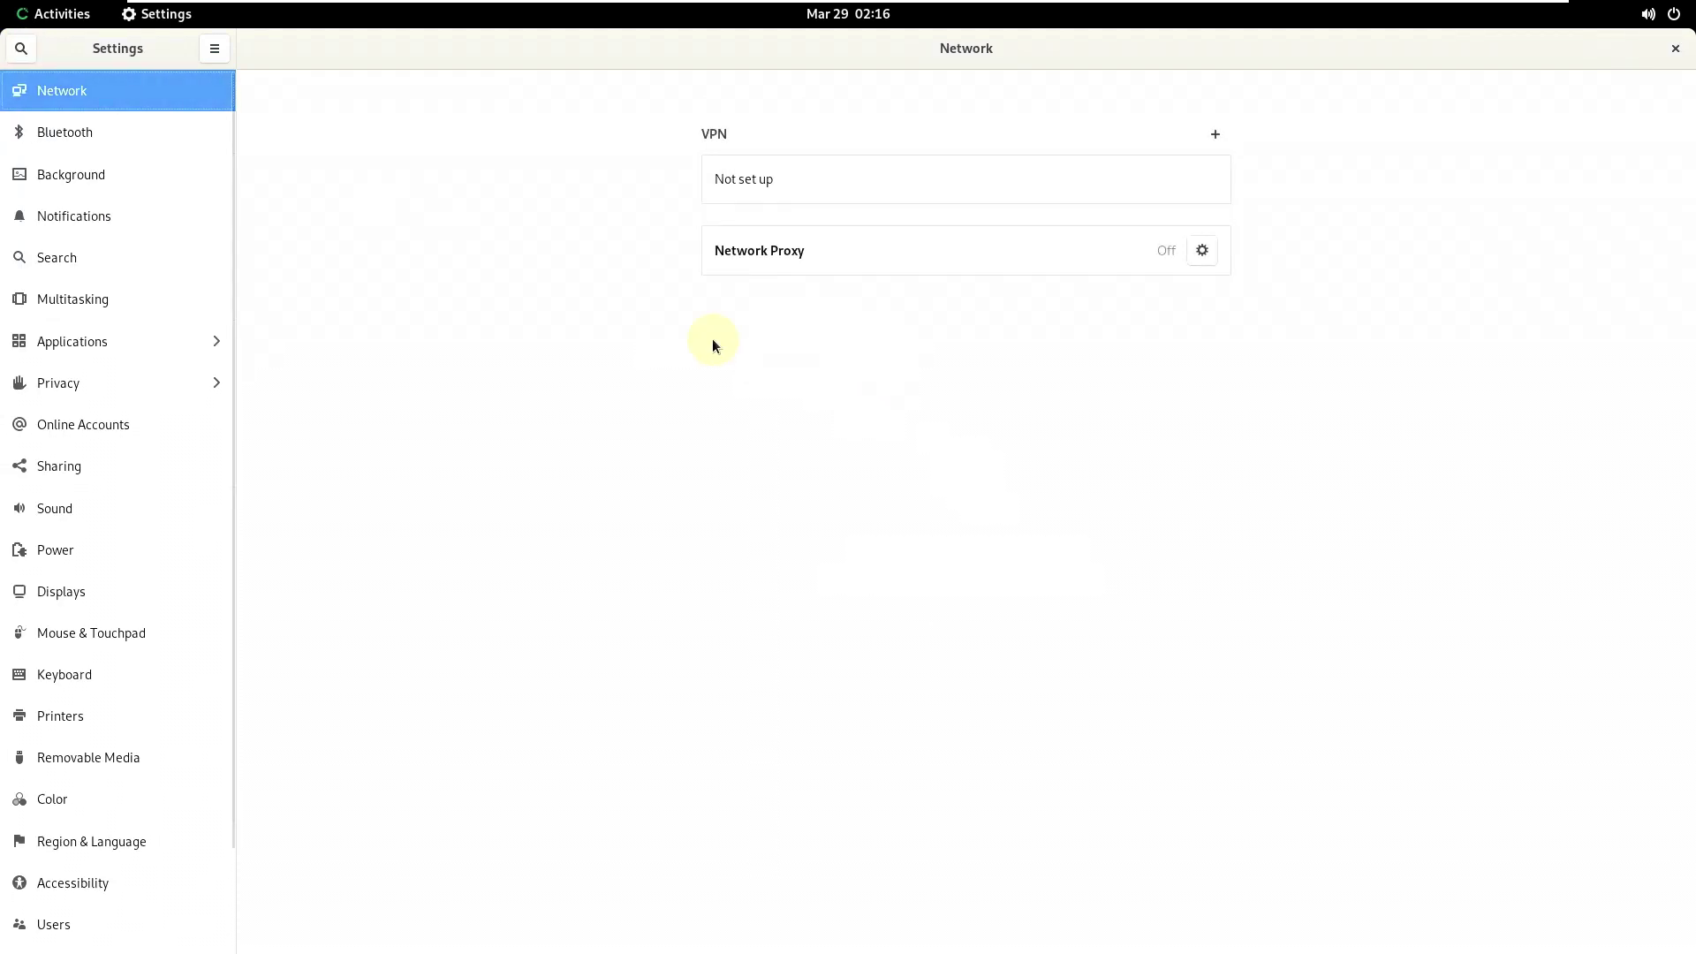
# - Browse the Bluetooth, Background, Notifications, Search and Multitasking settings pages
pyautogui.scroll(-3, 244, 340)
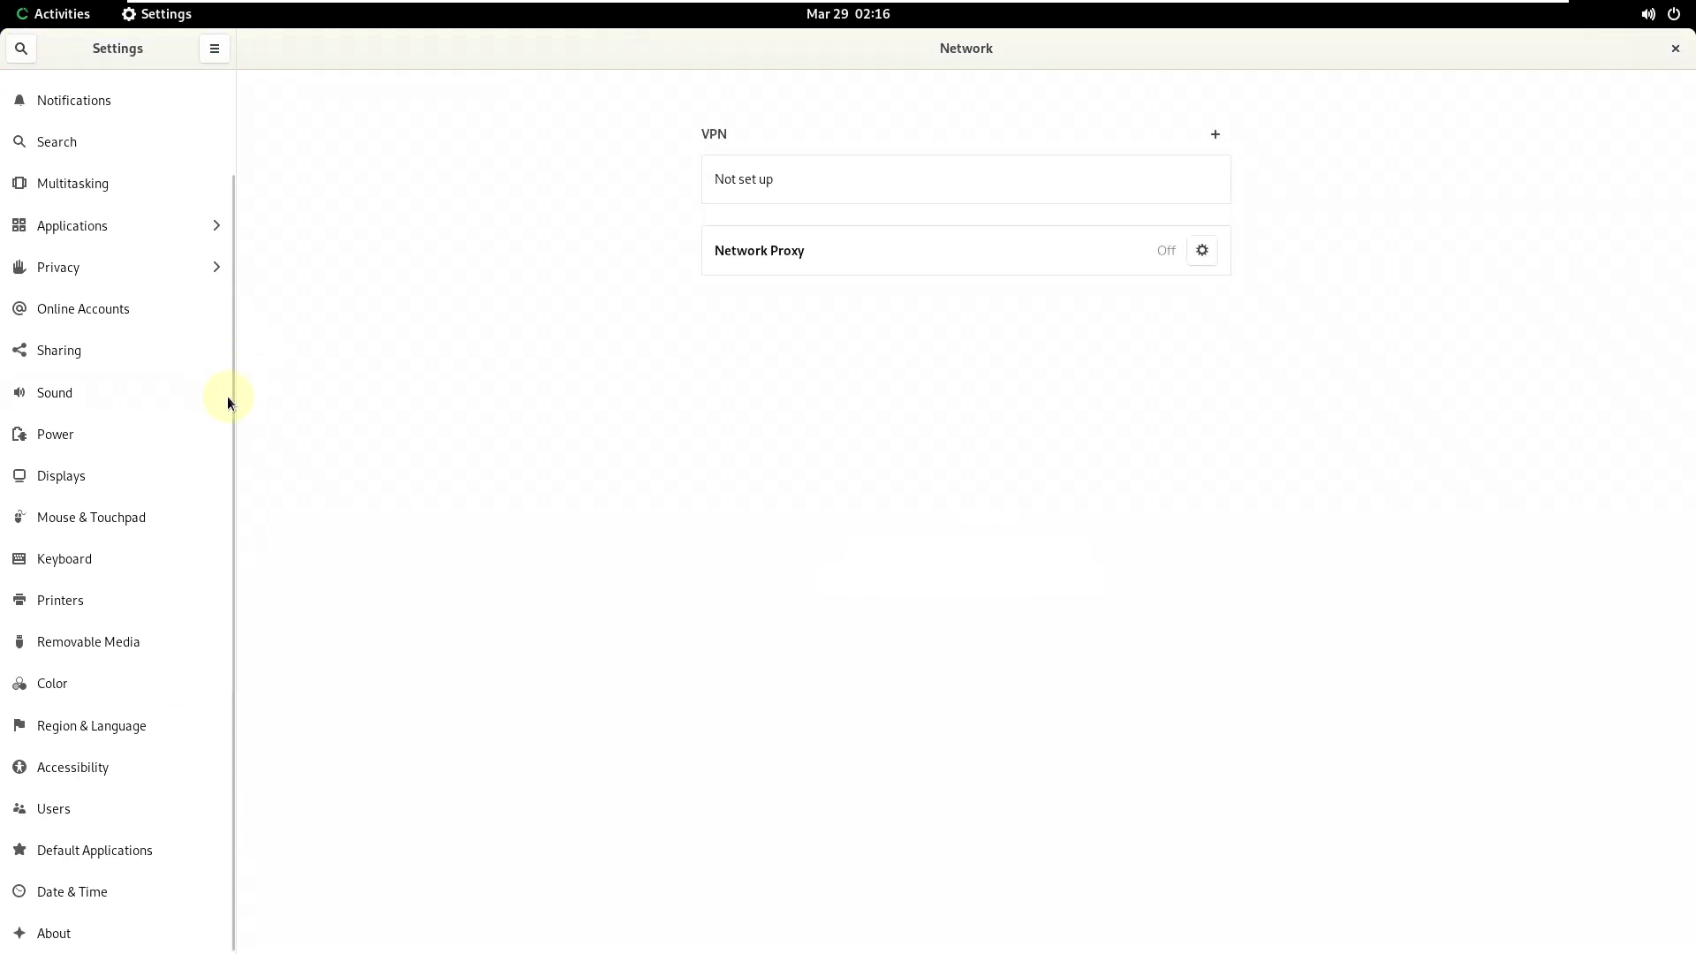
pyautogui.moveTo(228, 396); pyautogui.dragTo(226, 274)
pyautogui.click(145, 134)
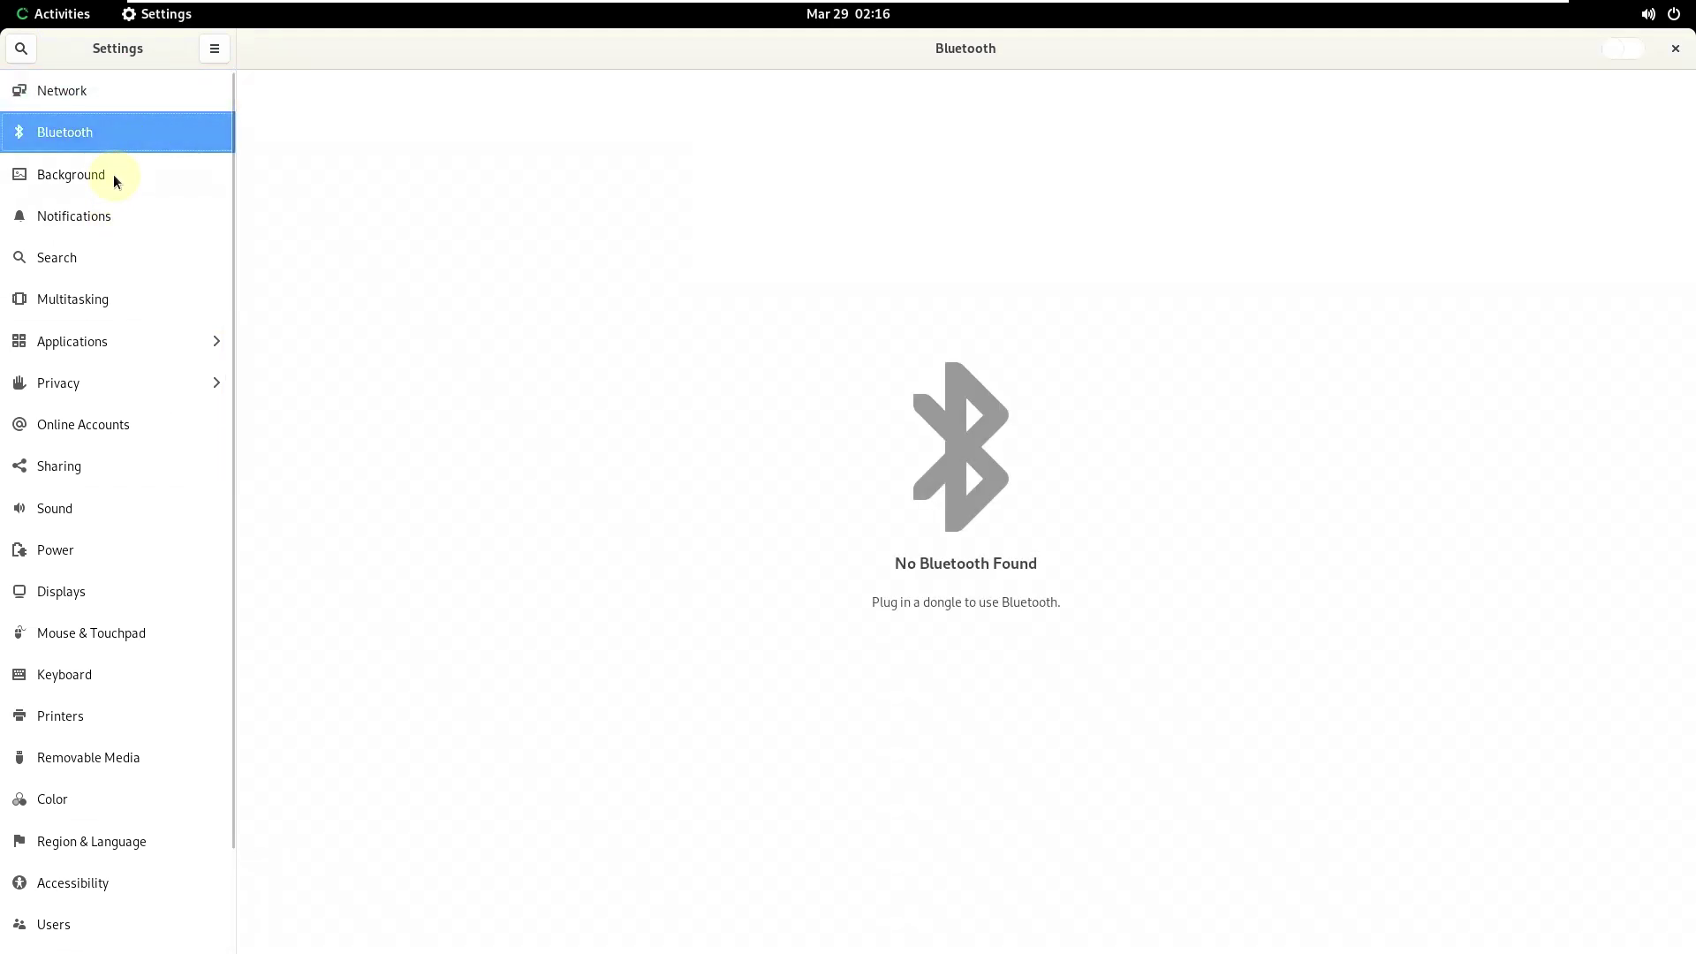
pyautogui.click(166, 174)
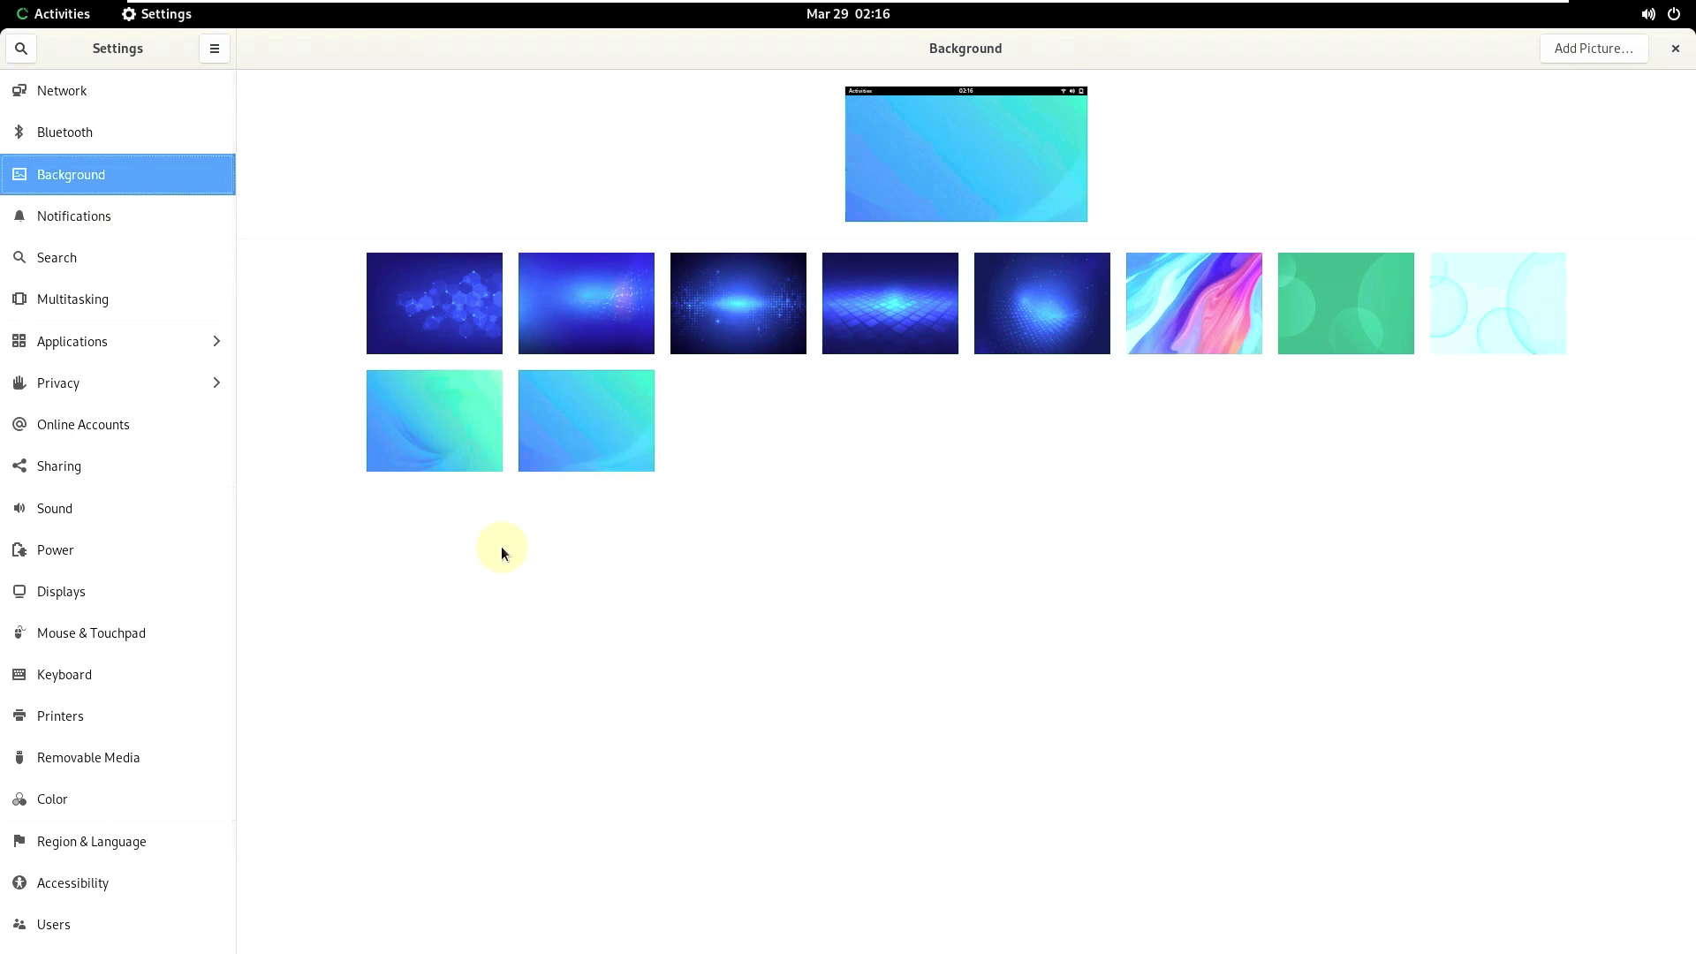
pyautogui.click(136, 217)
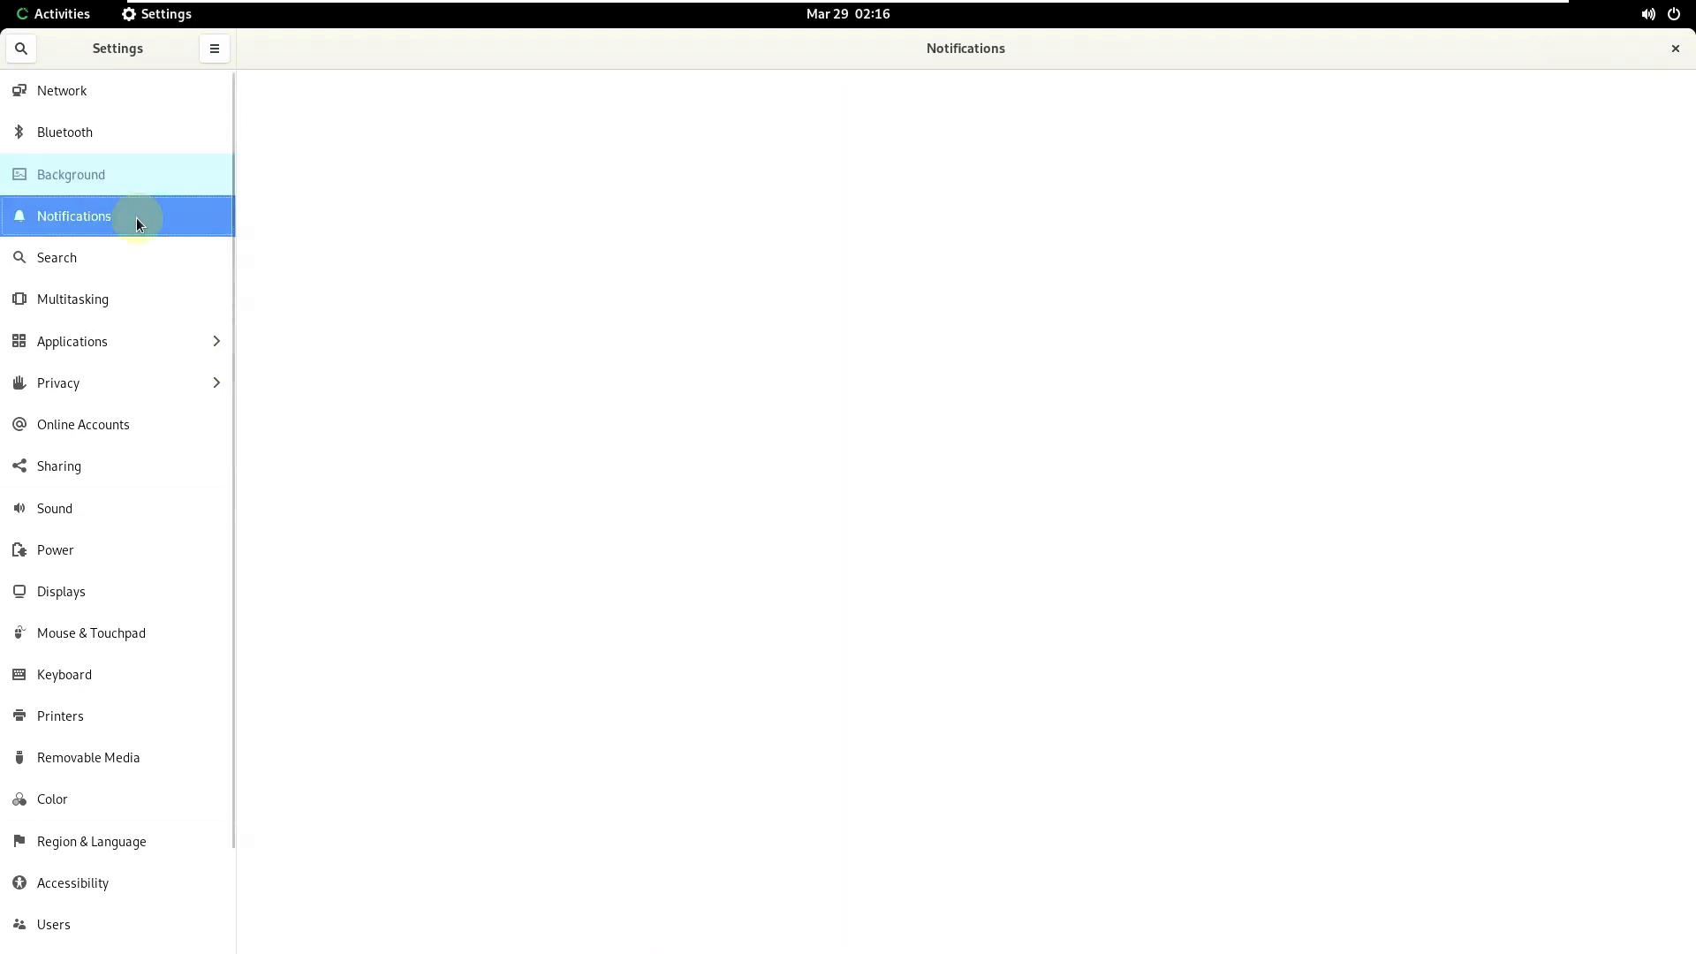
pyautogui.click(150, 263)
pyautogui.click(163, 300)
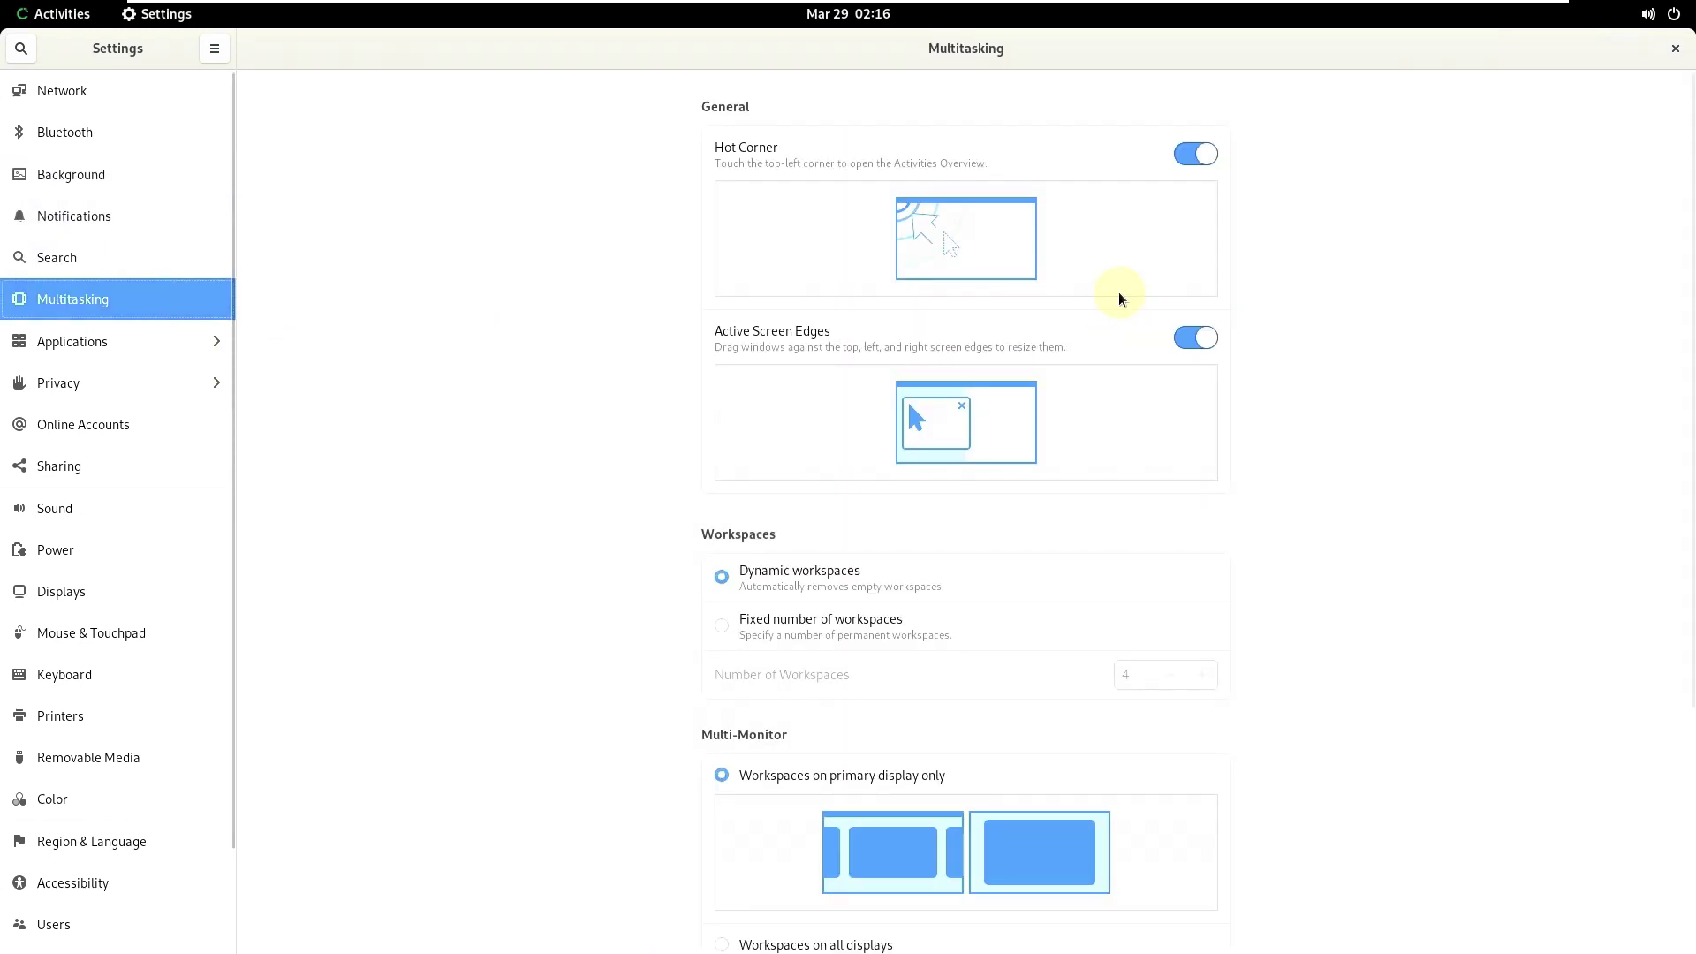
# - View the Applications settings, return to the main list and close Settings
pyautogui.scroll(-5, 1582, 451)
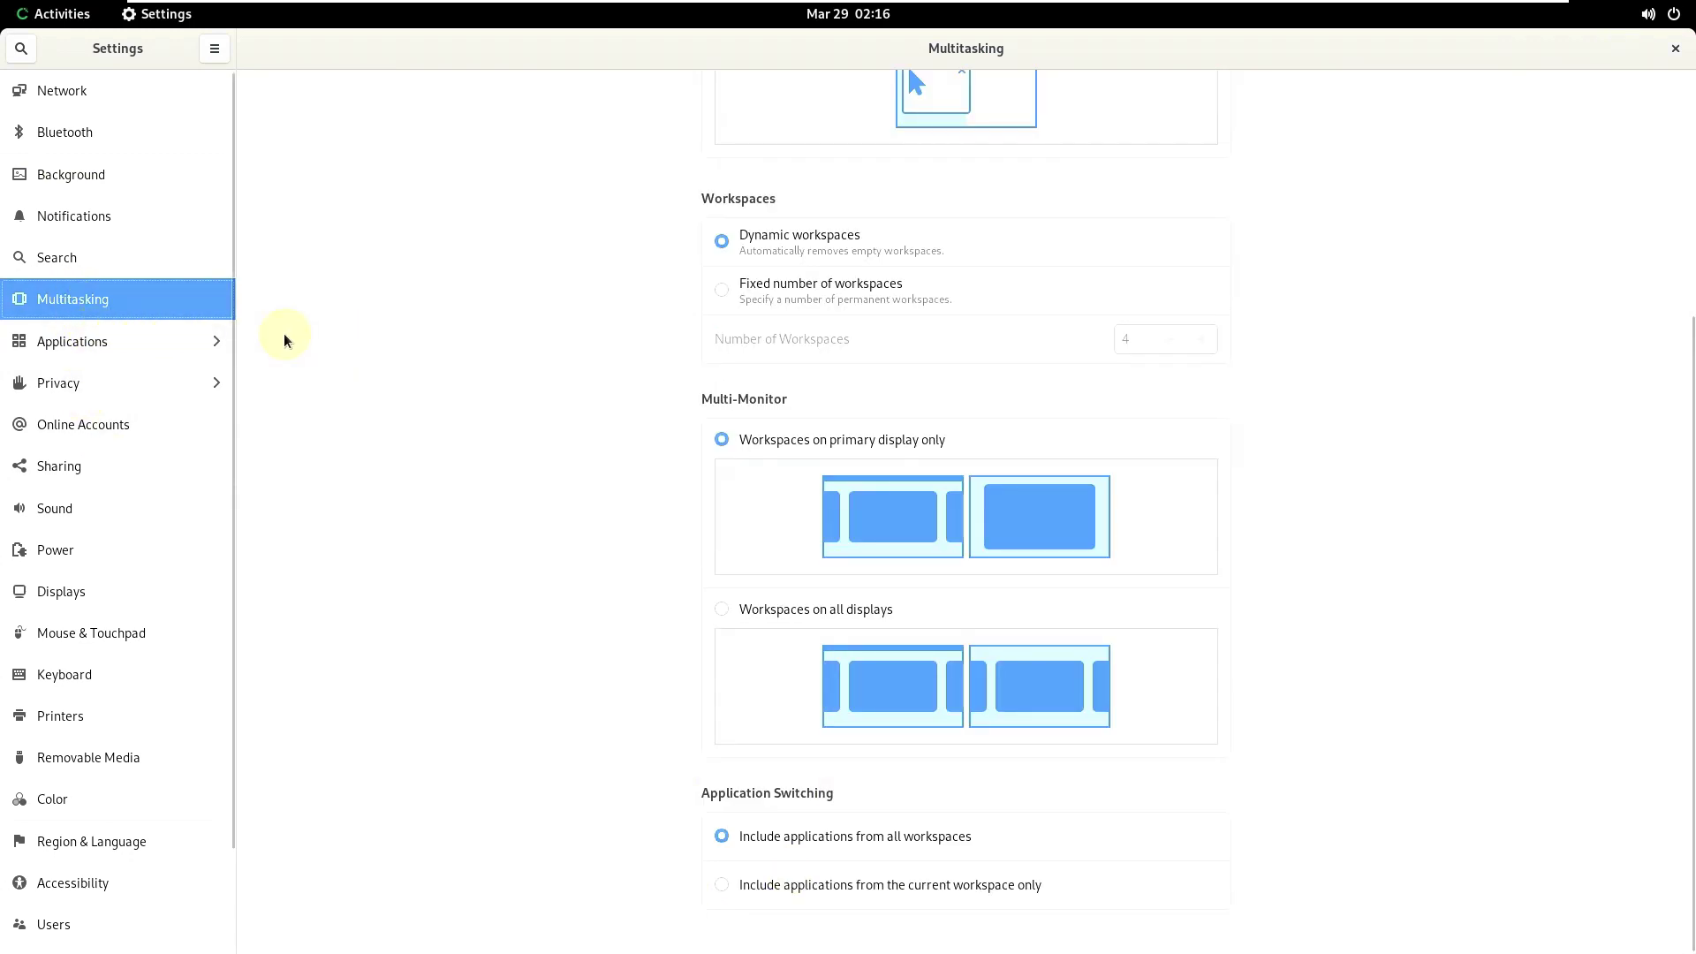
pyautogui.click(103, 343)
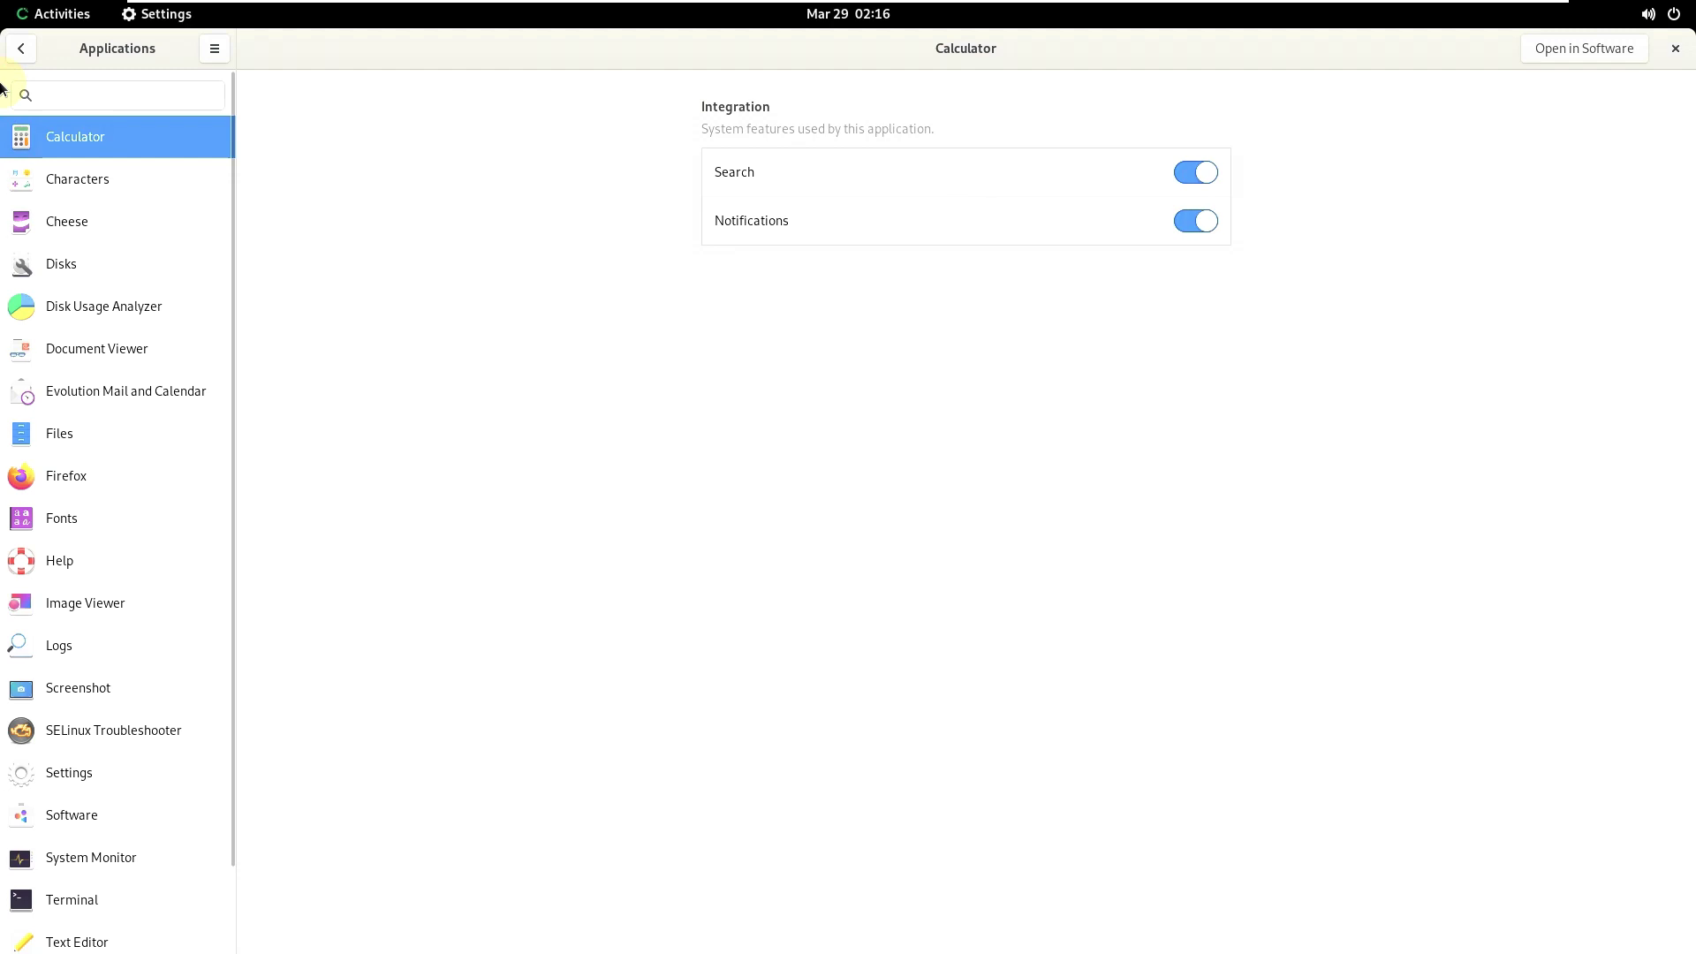
pyautogui.click(20, 48)
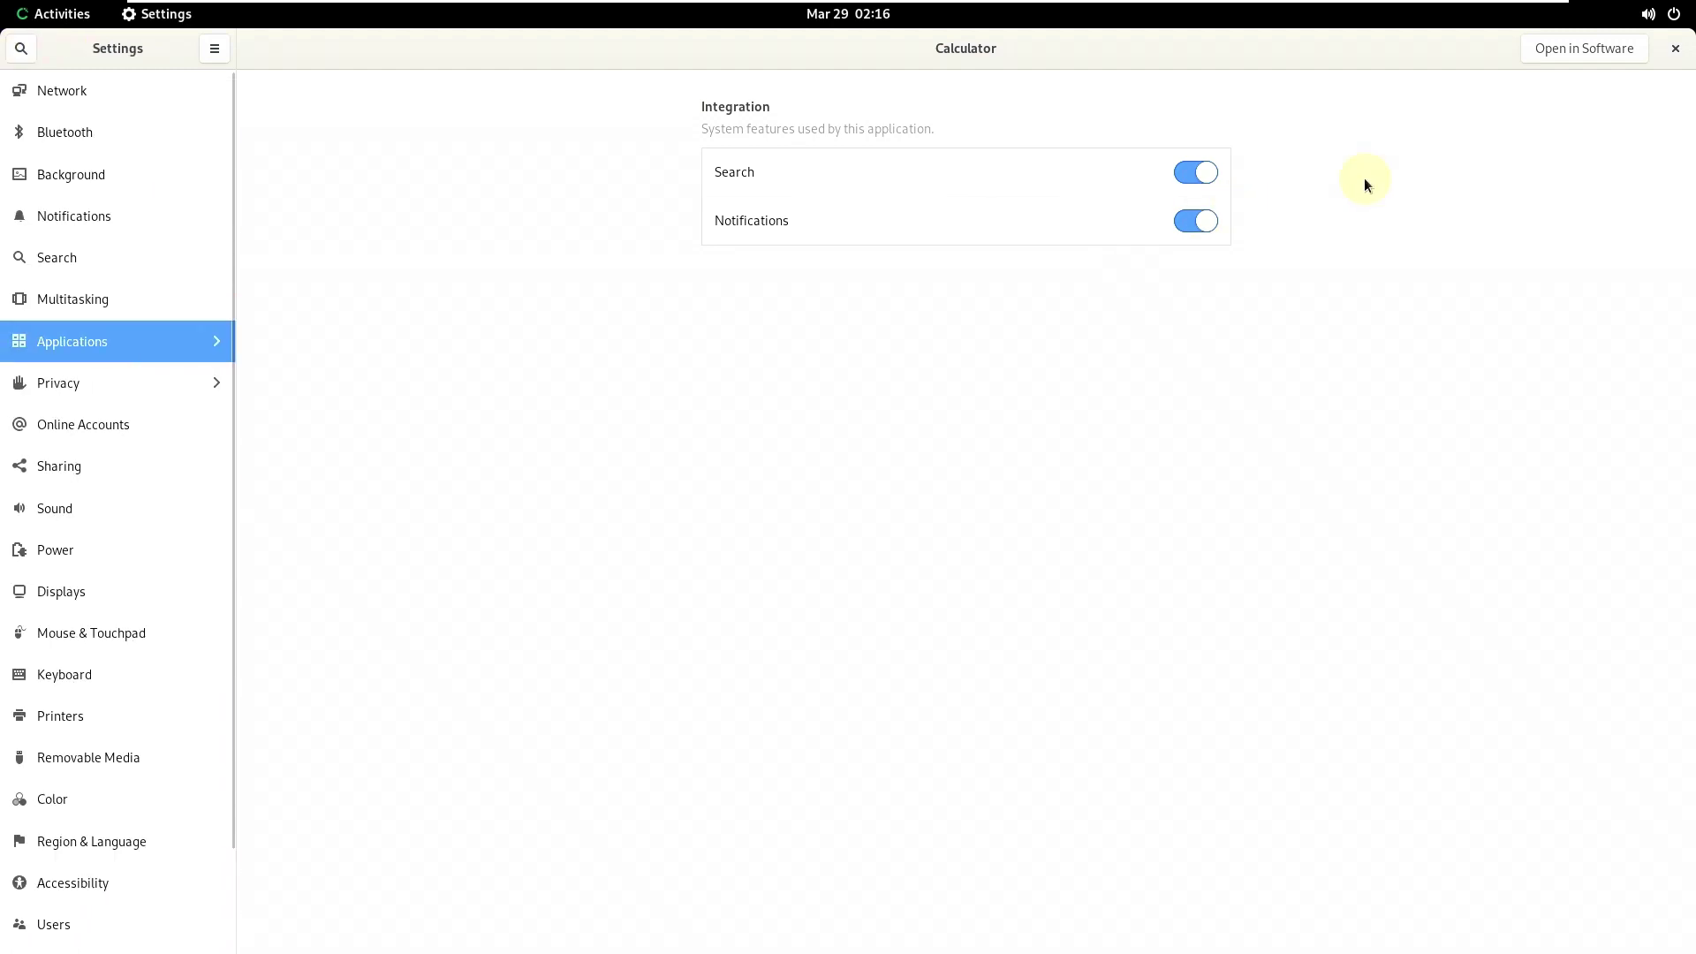
pyautogui.click(1675, 50)
pyautogui.click(1660, 14)
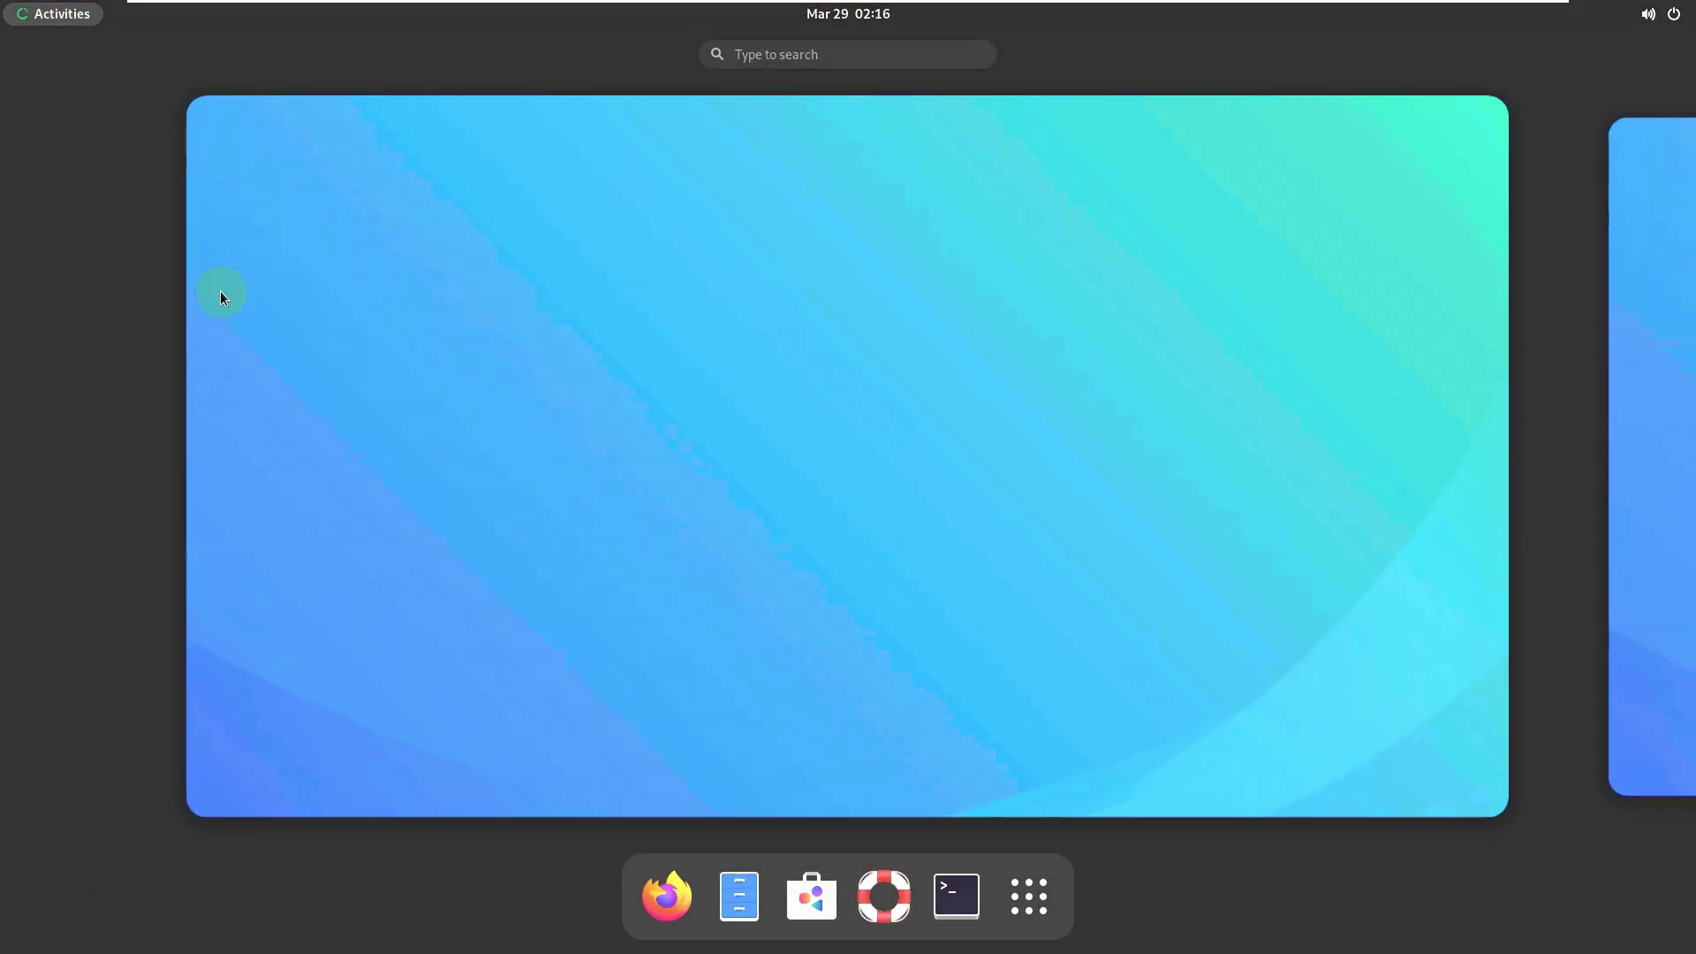
pyautogui.click(742, 894)
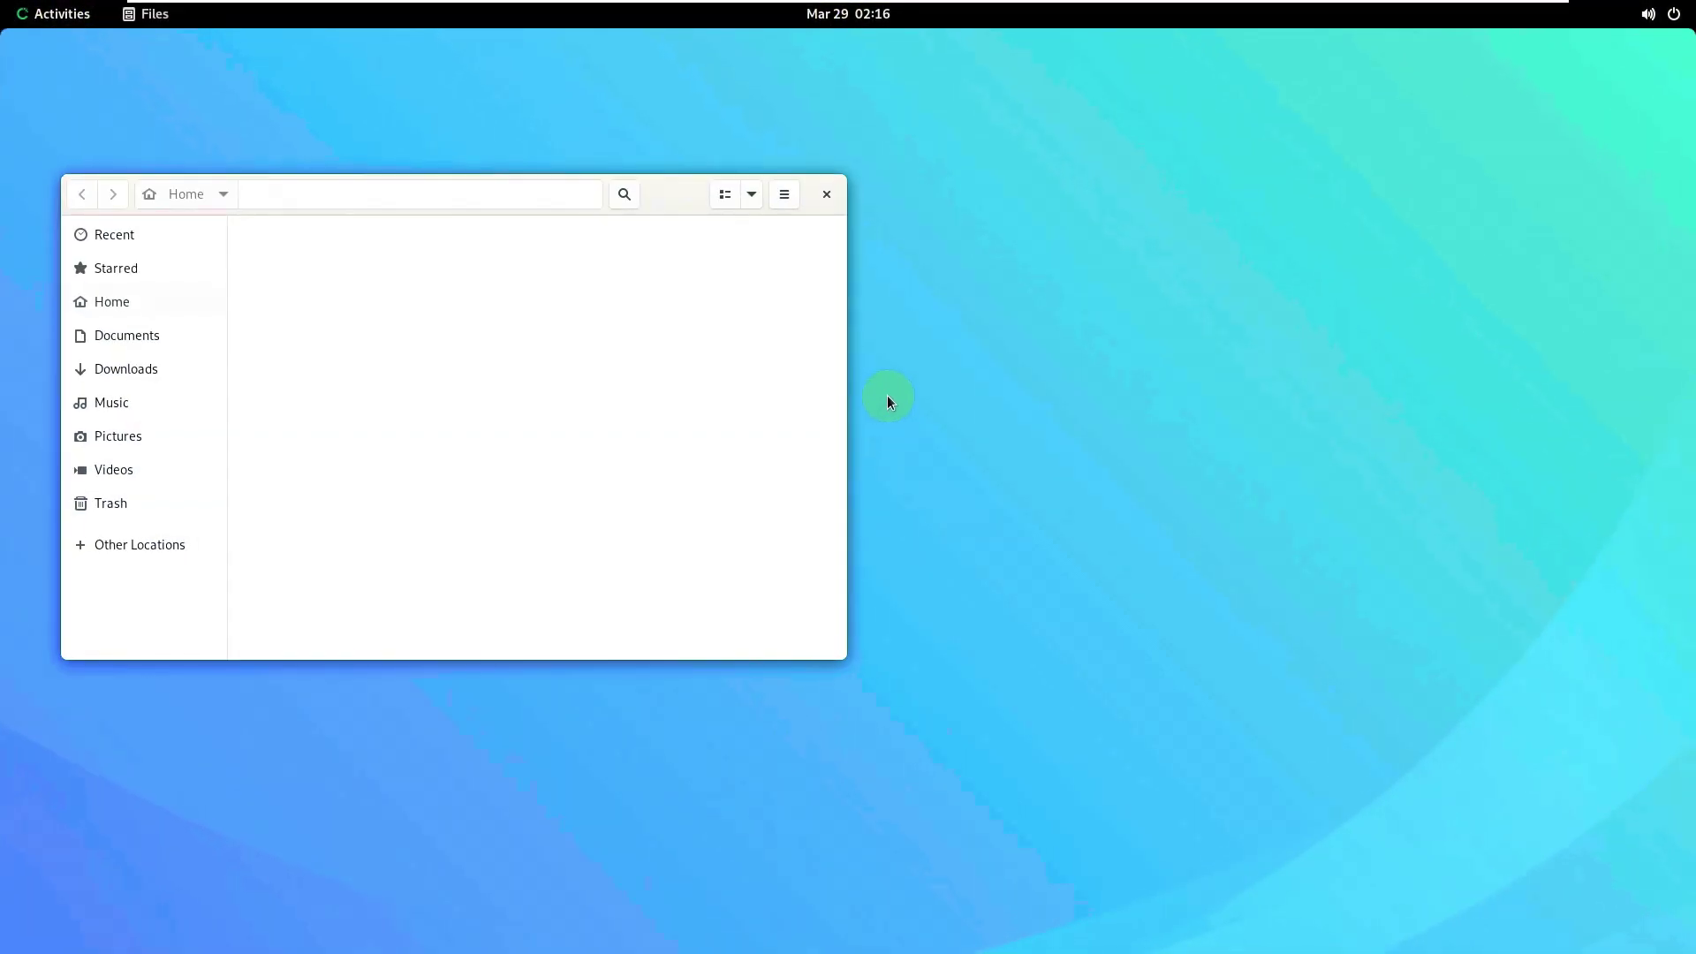
pyautogui.click(783, 194)
pyautogui.click(800, 510)
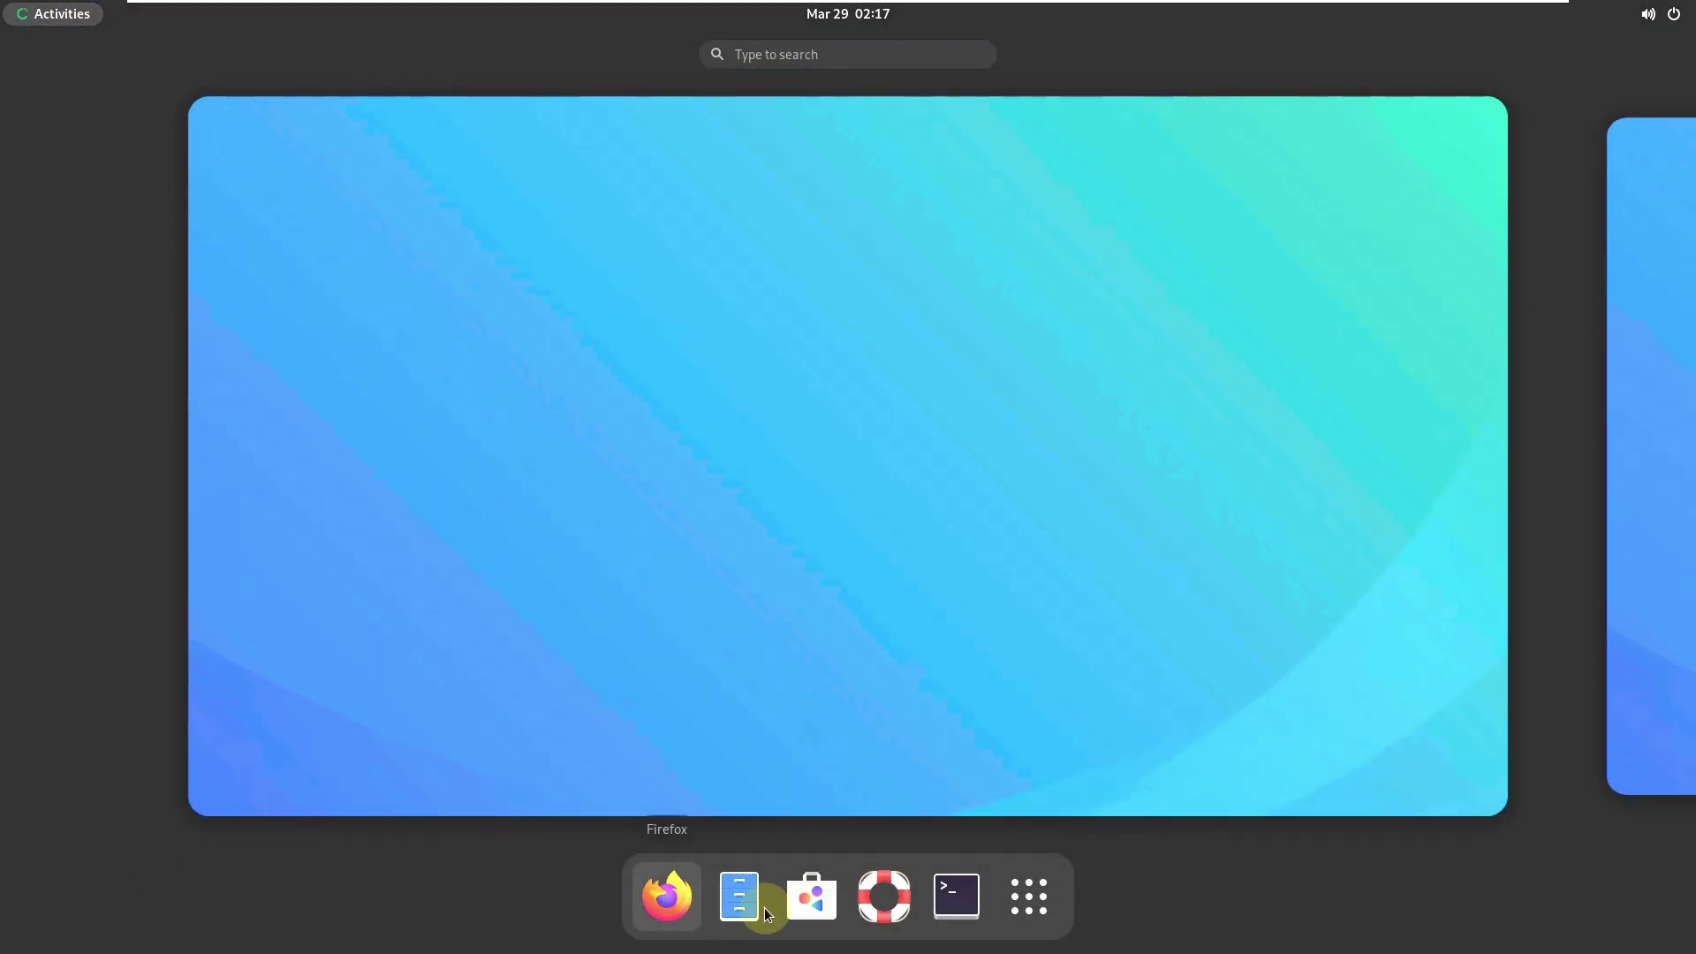
# - Launch Software, skip its welcome screen, and check the About dialog showing version 41.5
pyautogui.click(811, 896)
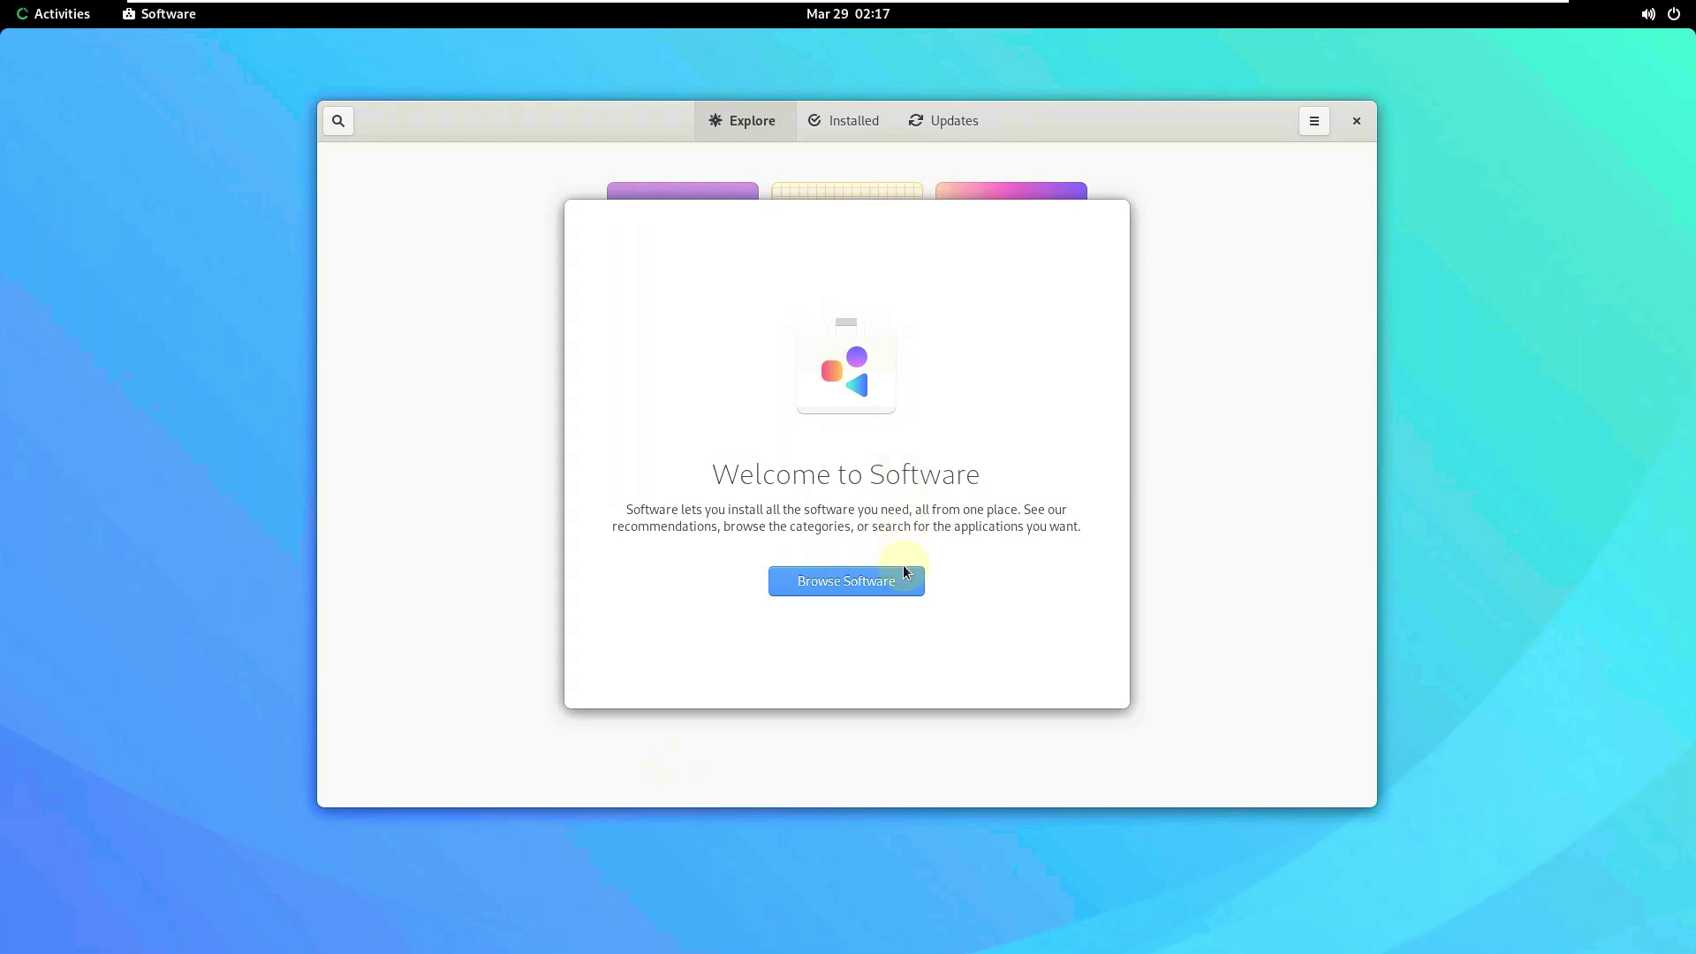
pyautogui.click(898, 582)
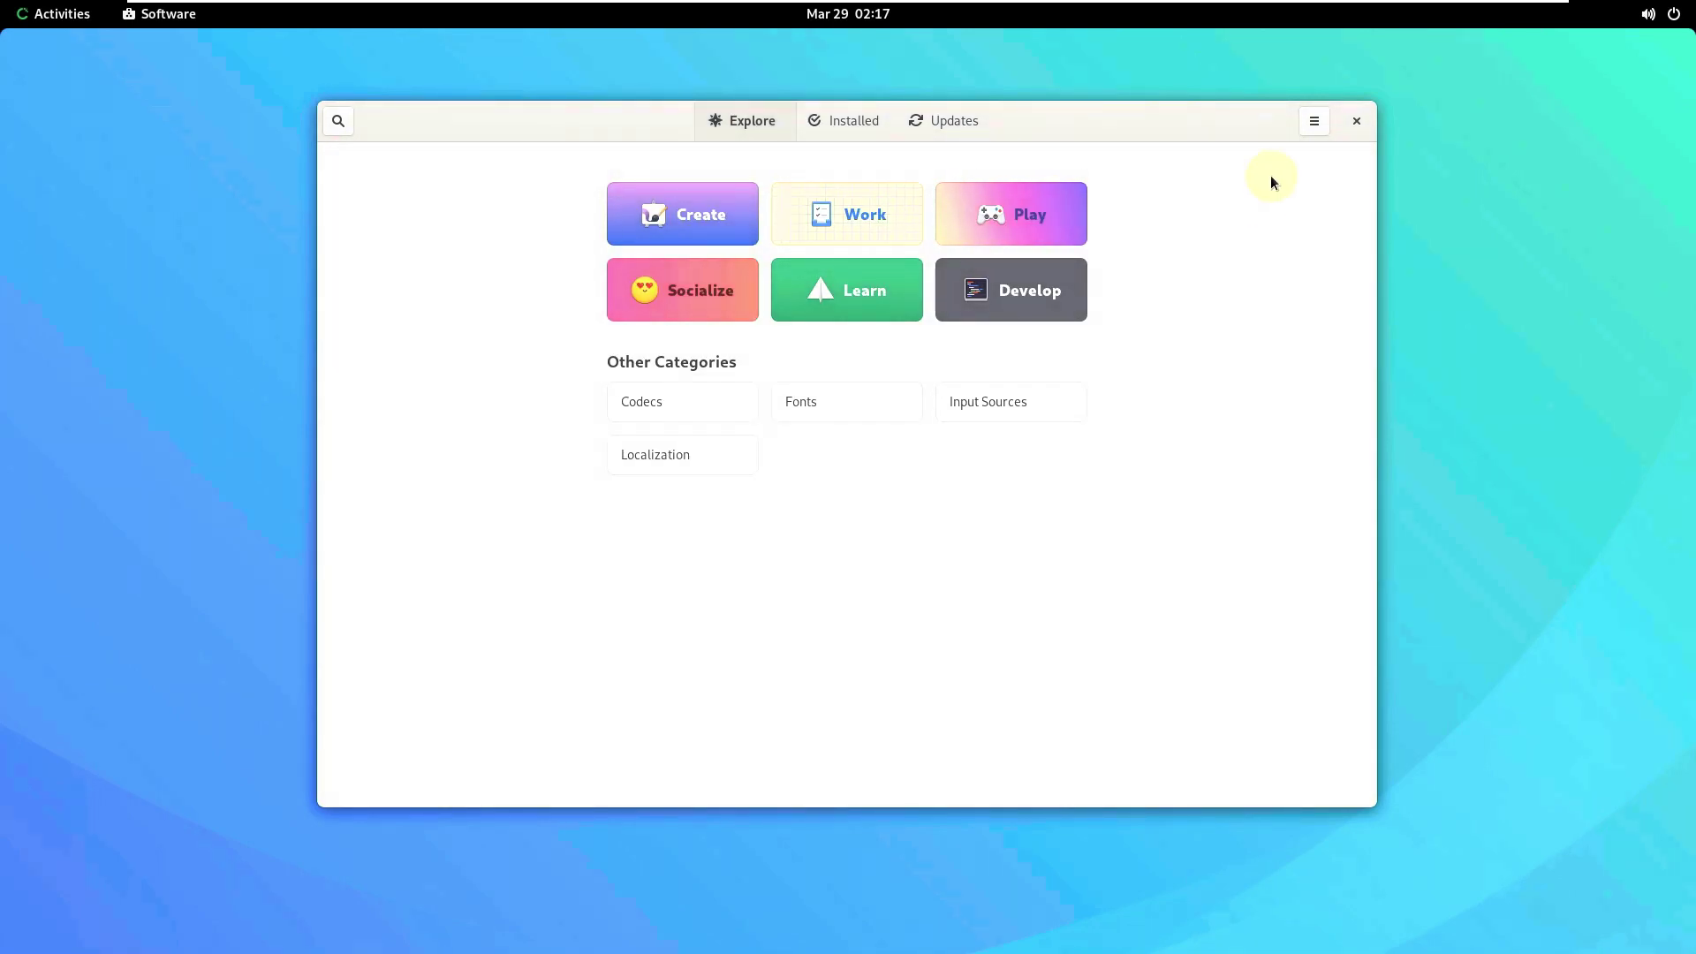
pyautogui.click(1313, 121)
pyautogui.click(1288, 229)
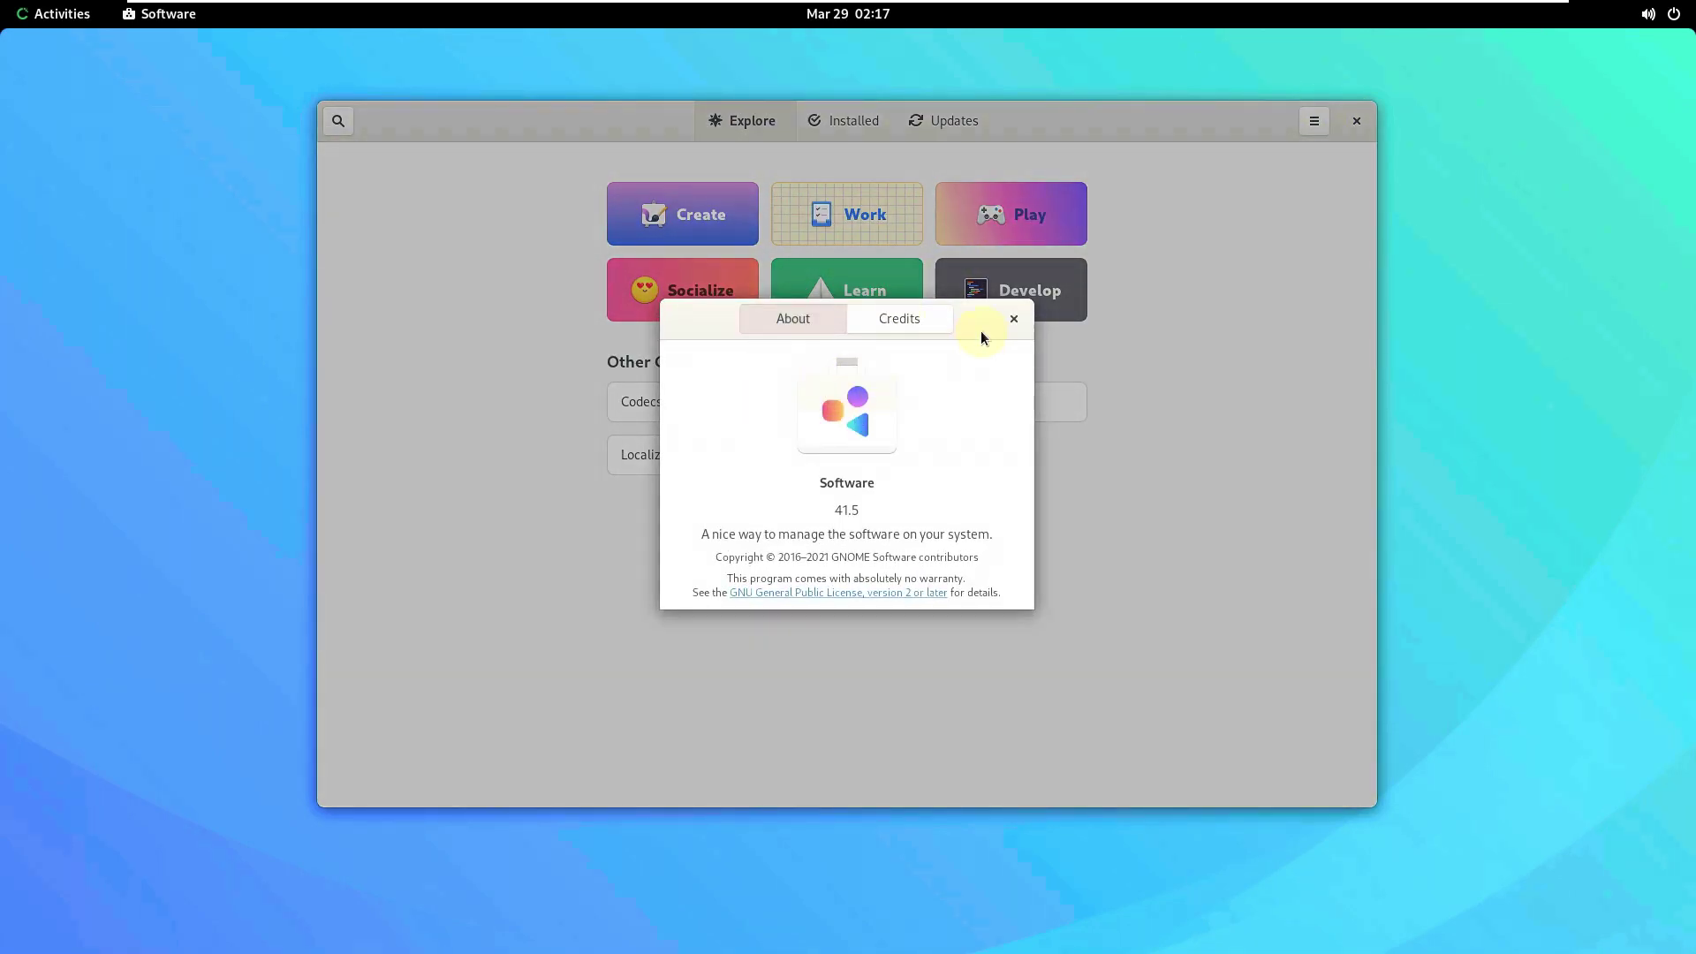
pyautogui.click(1014, 320)
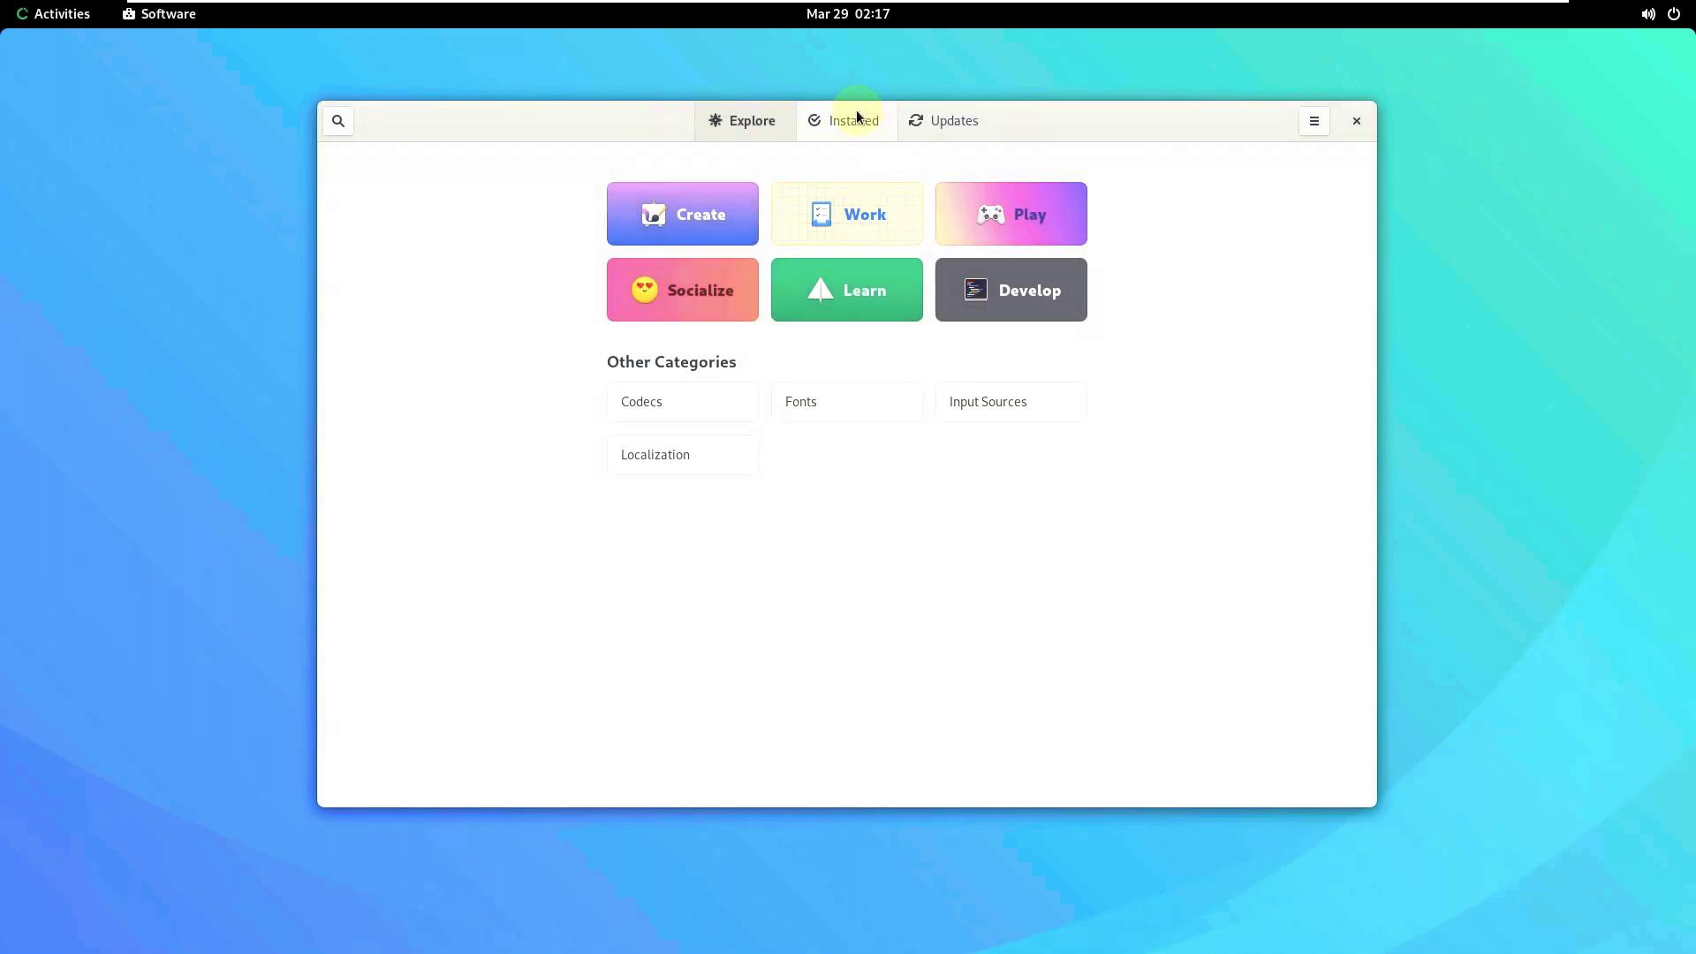
pyautogui.click(853, 120)
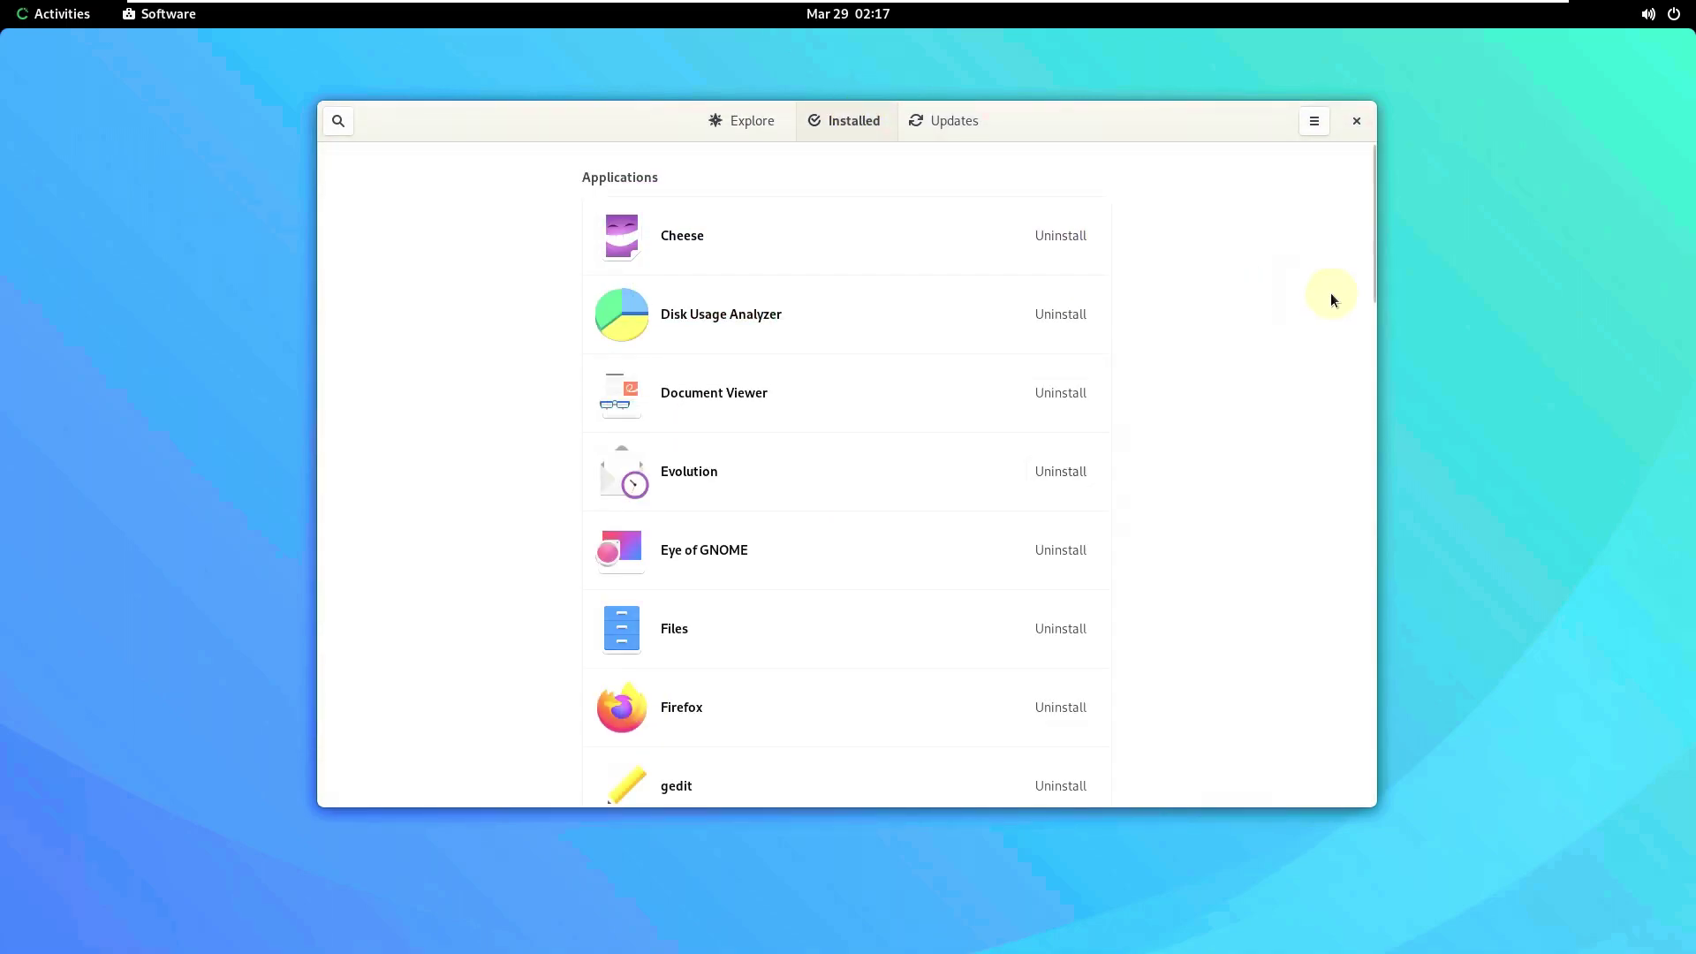
pyautogui.moveTo(1370, 281); pyautogui.dragTo(1093, 254)
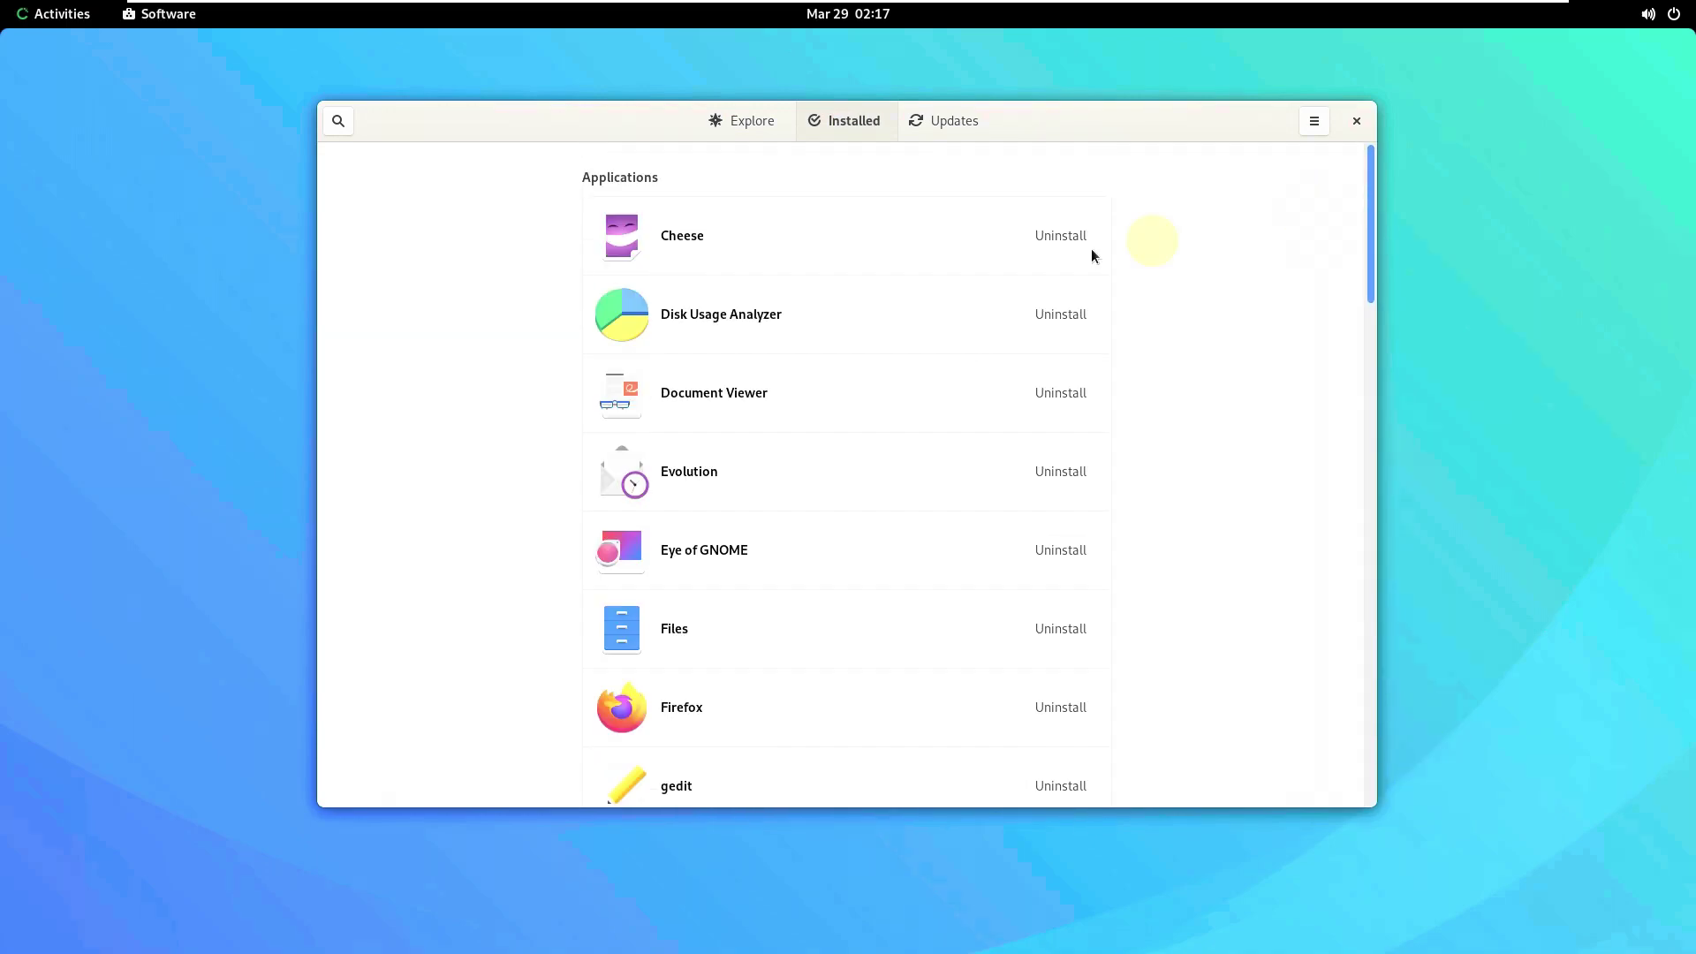
pyautogui.scroll(-3, 781, 246)
pyautogui.click(781, 246)
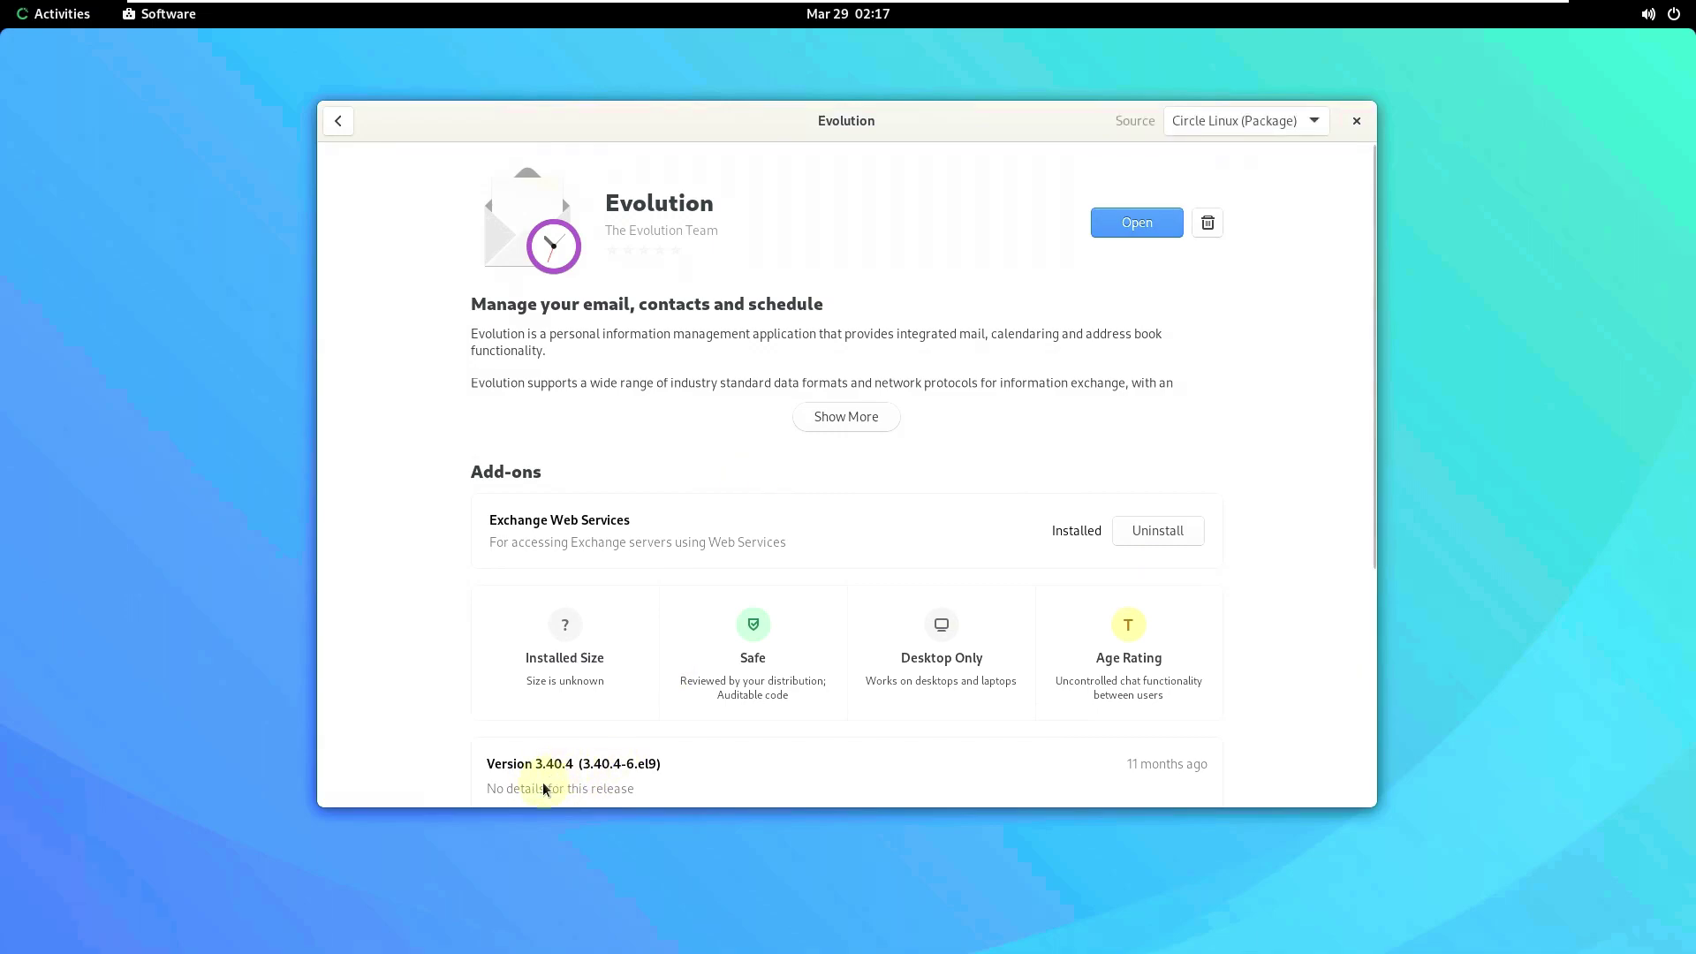
pyautogui.click(339, 120)
pyautogui.scroll(-3, 672, 333)
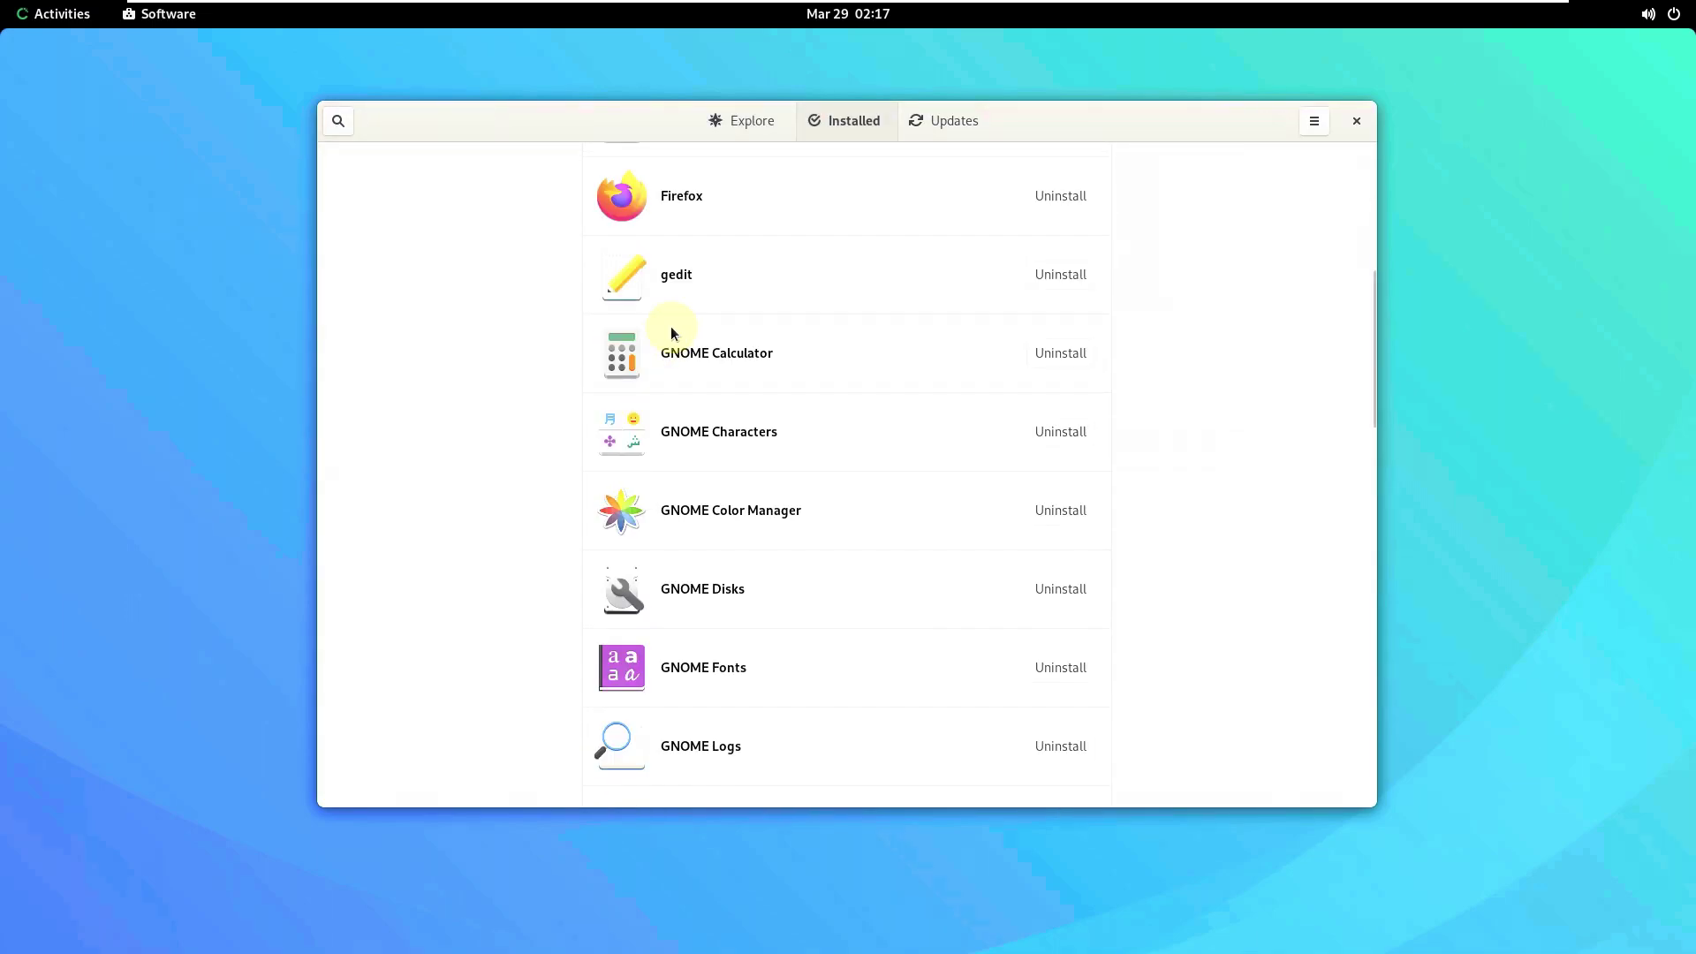
pyautogui.scroll(-5, 673, 291)
pyautogui.scroll(12, 677, 264)
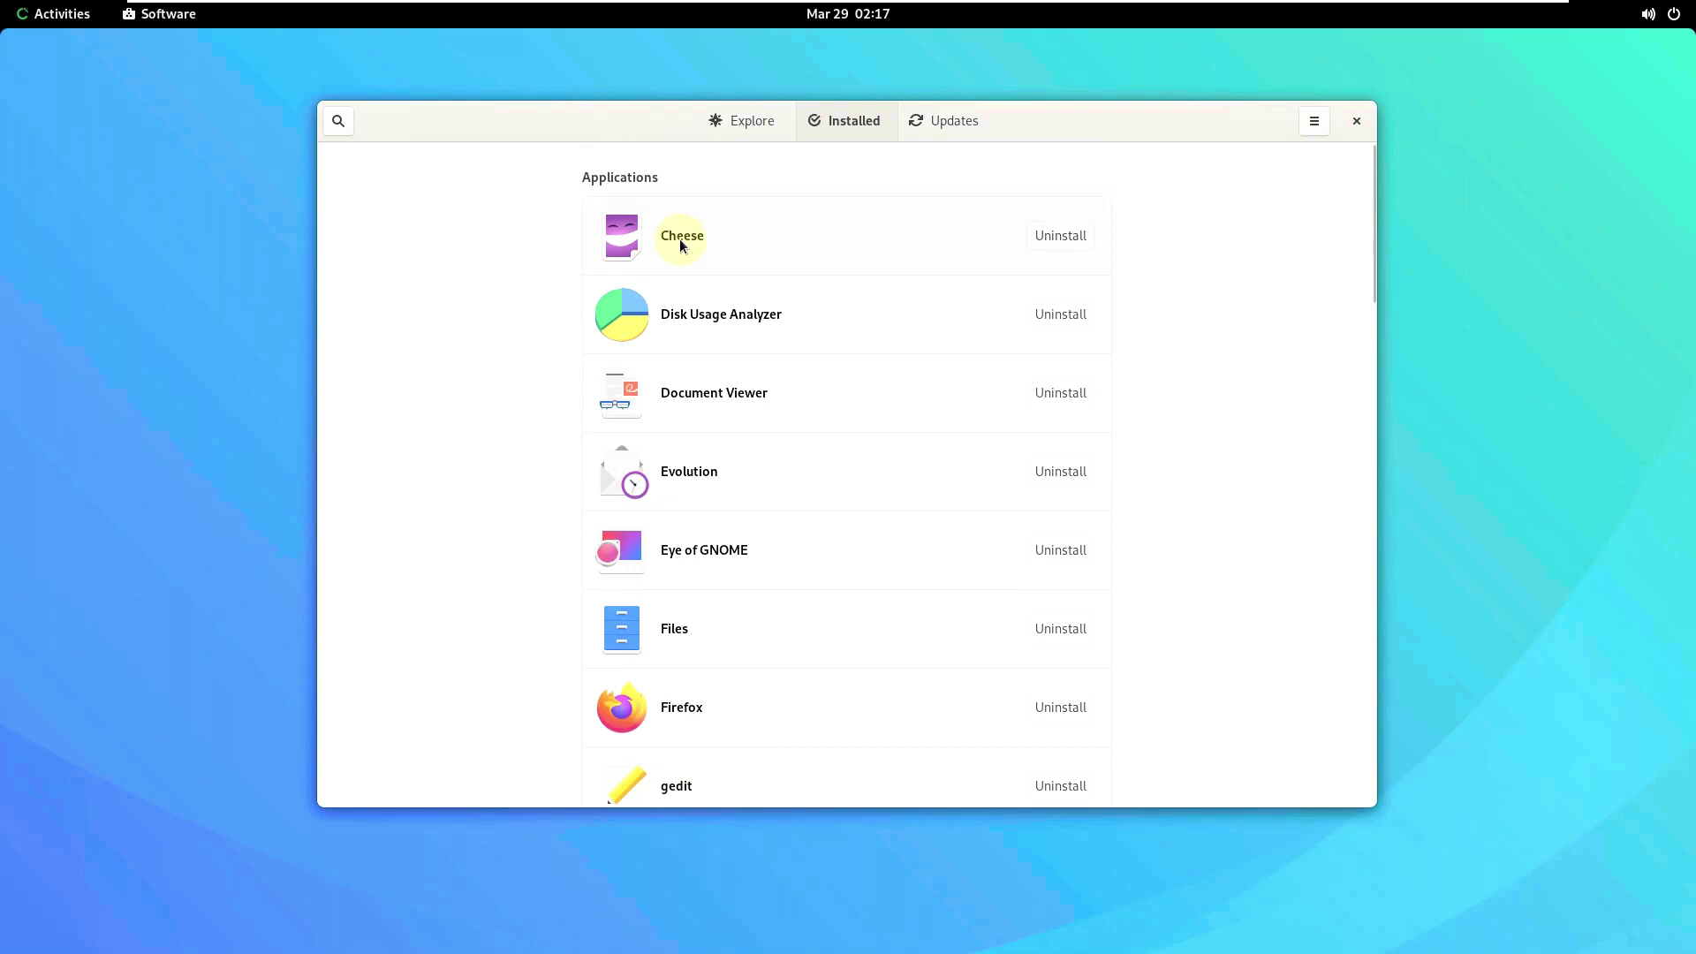
pyautogui.click(680, 238)
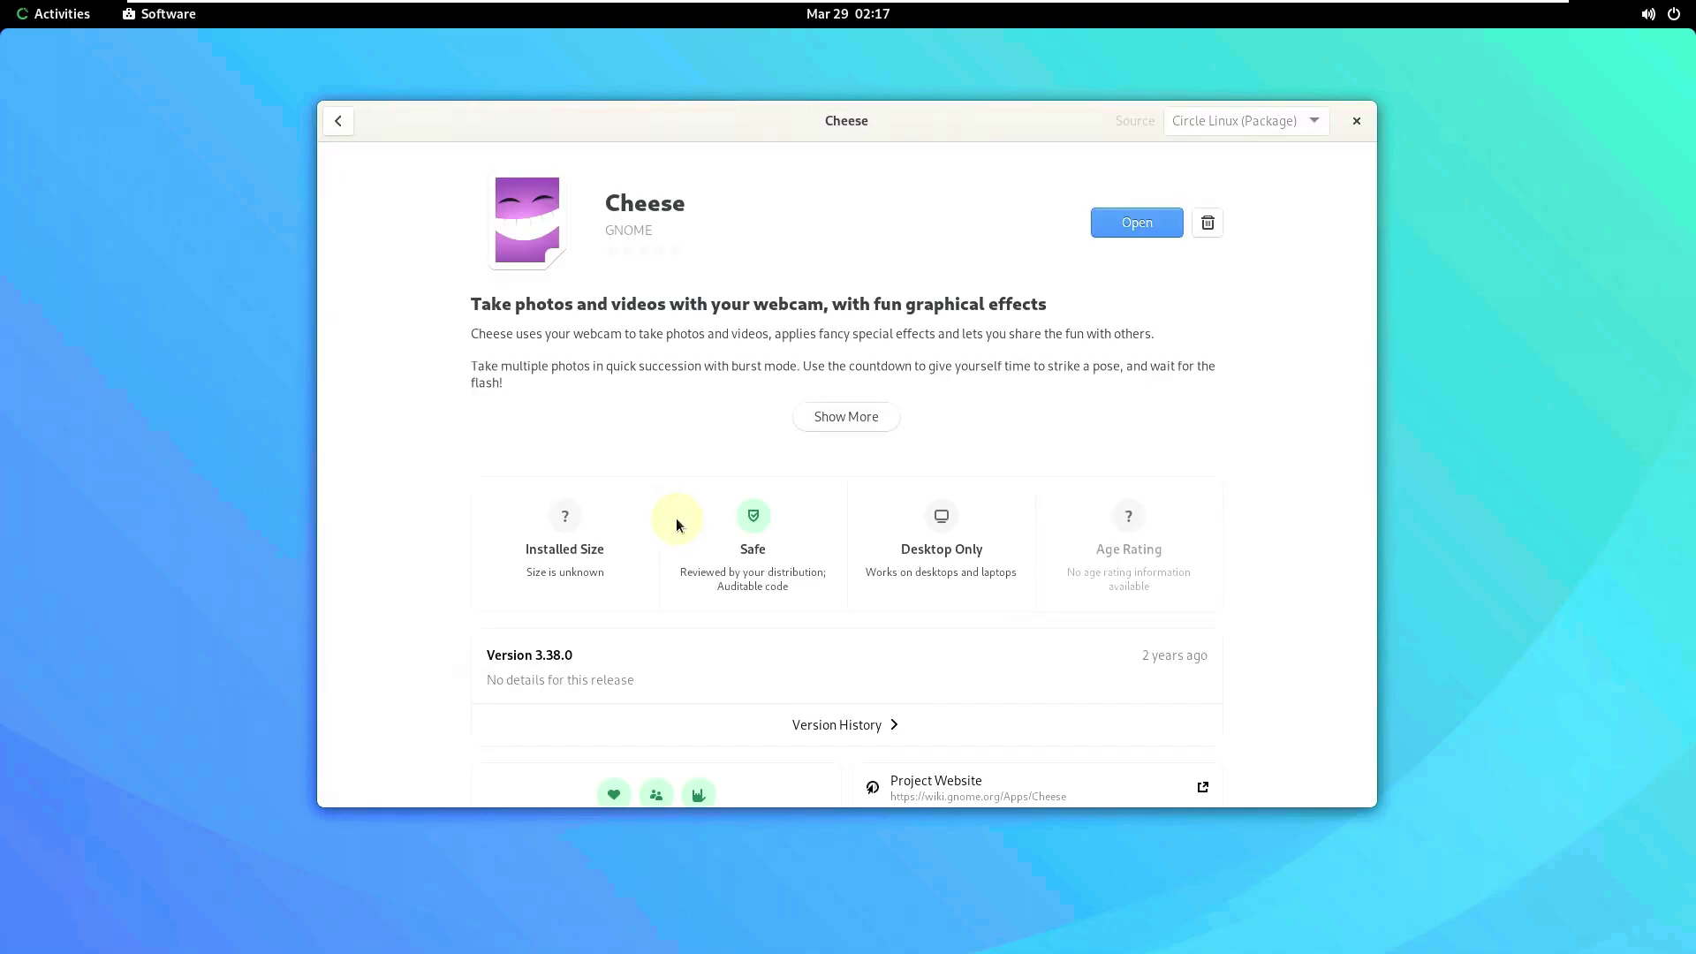
pyautogui.click(336, 122)
pyautogui.click(675, 337)
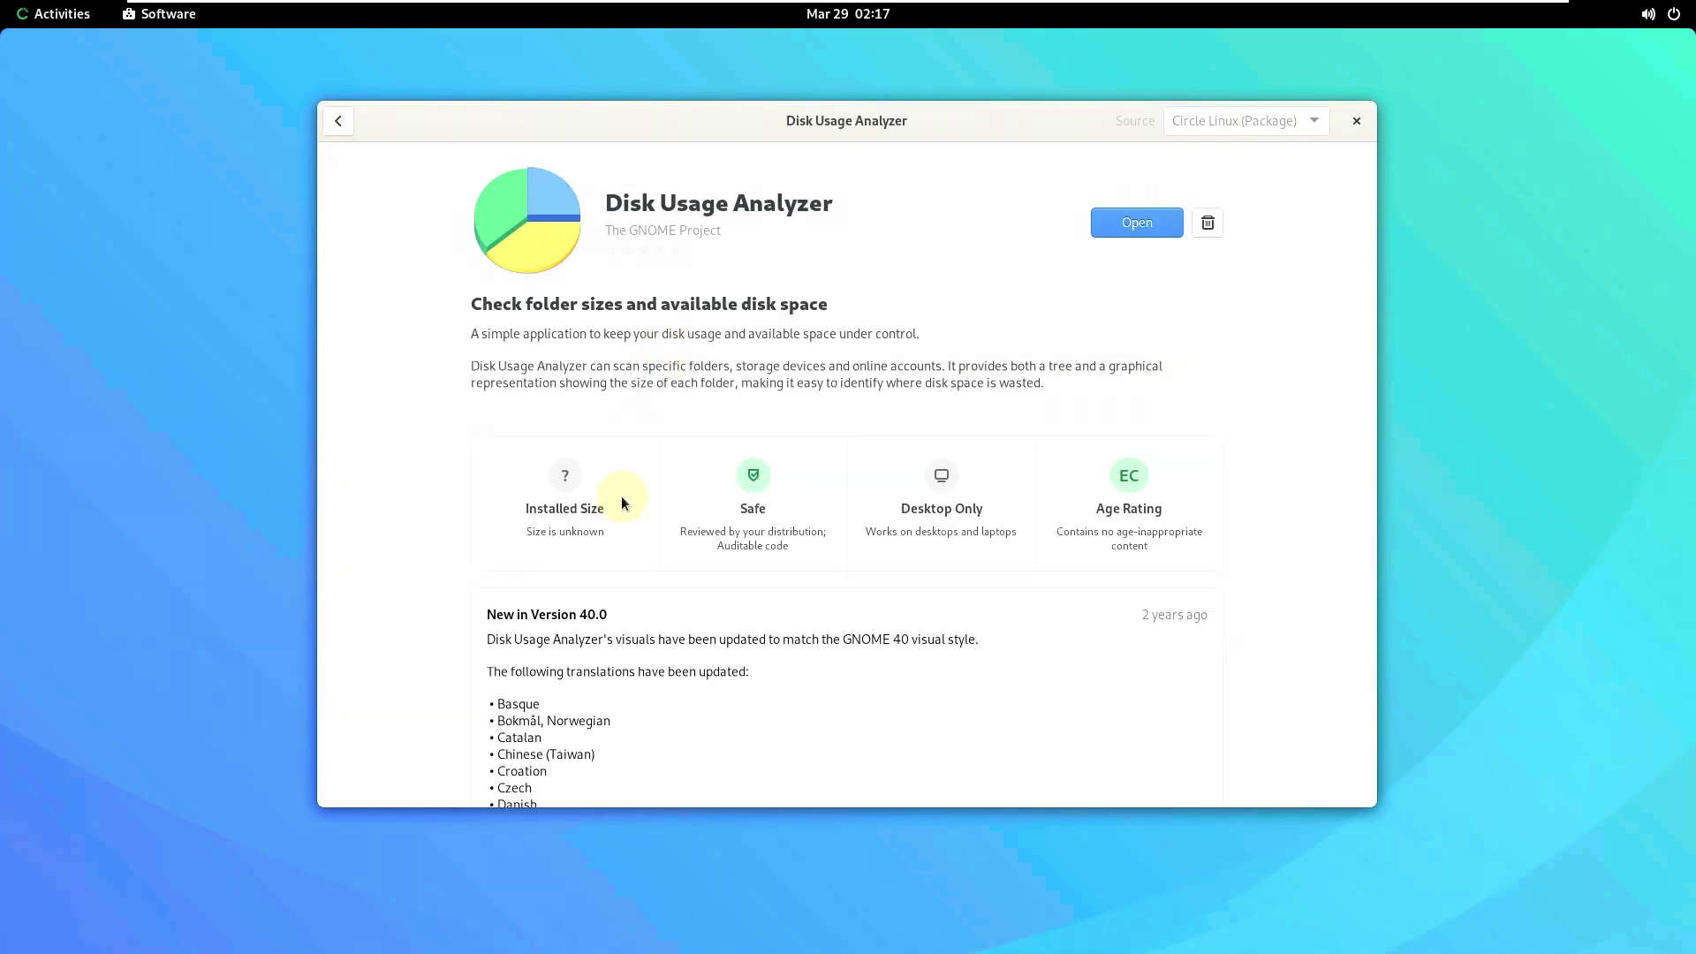
pyautogui.click(339, 121)
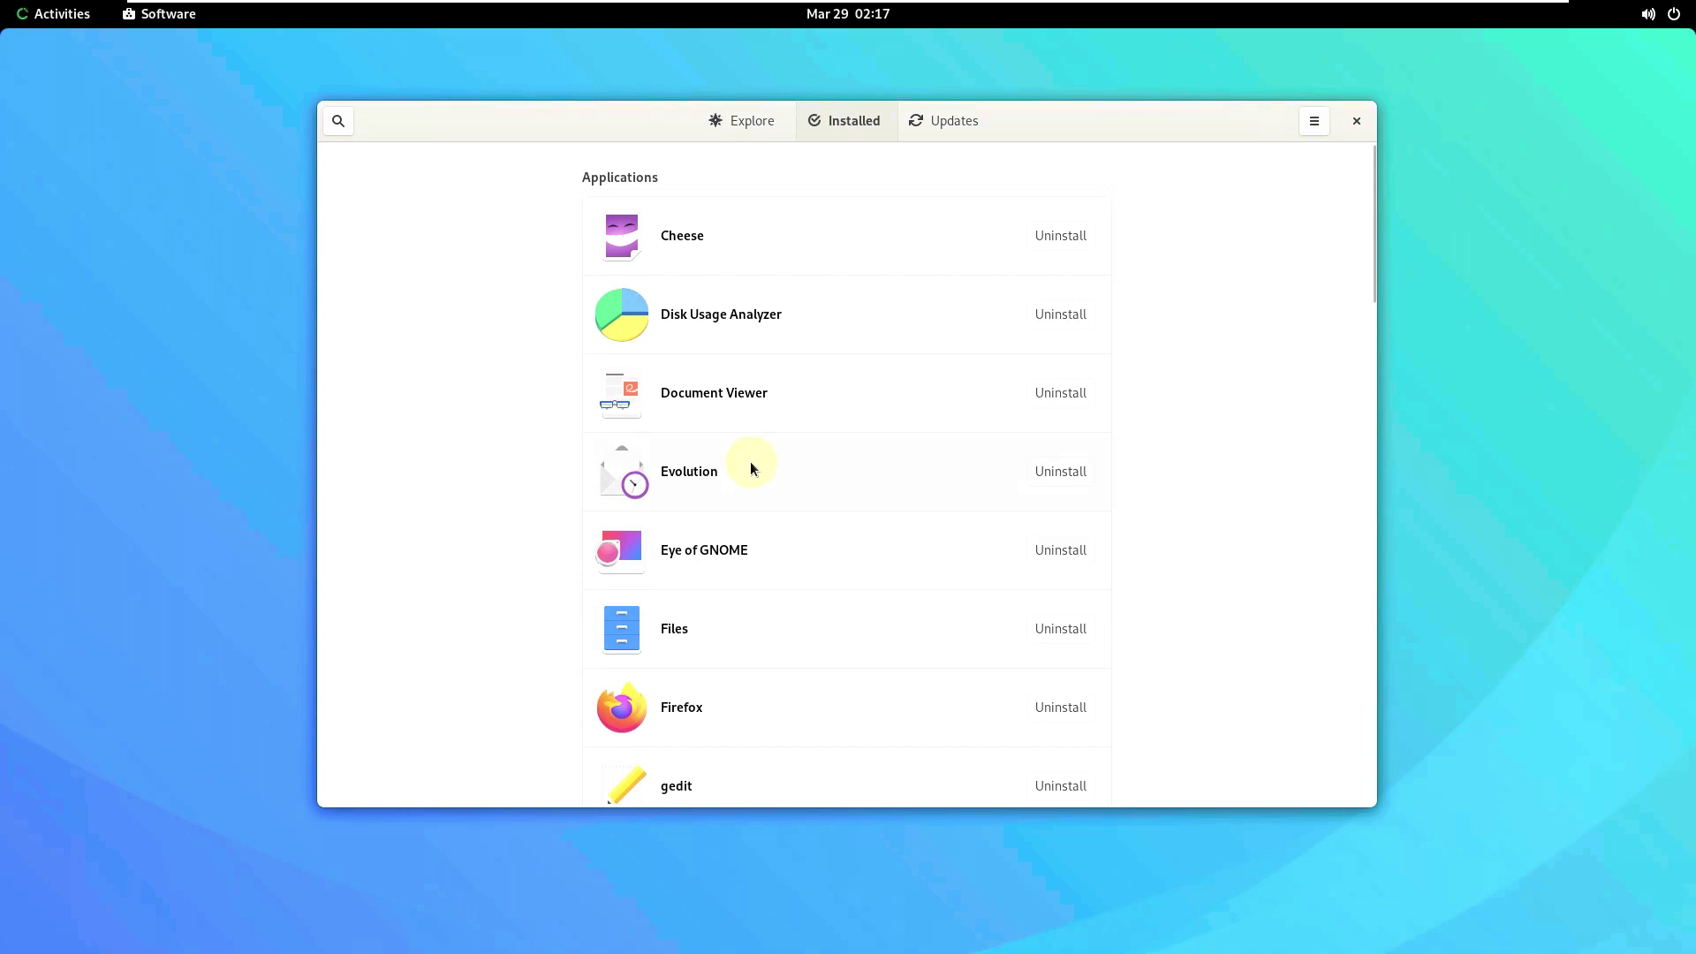
pyautogui.click(769, 539)
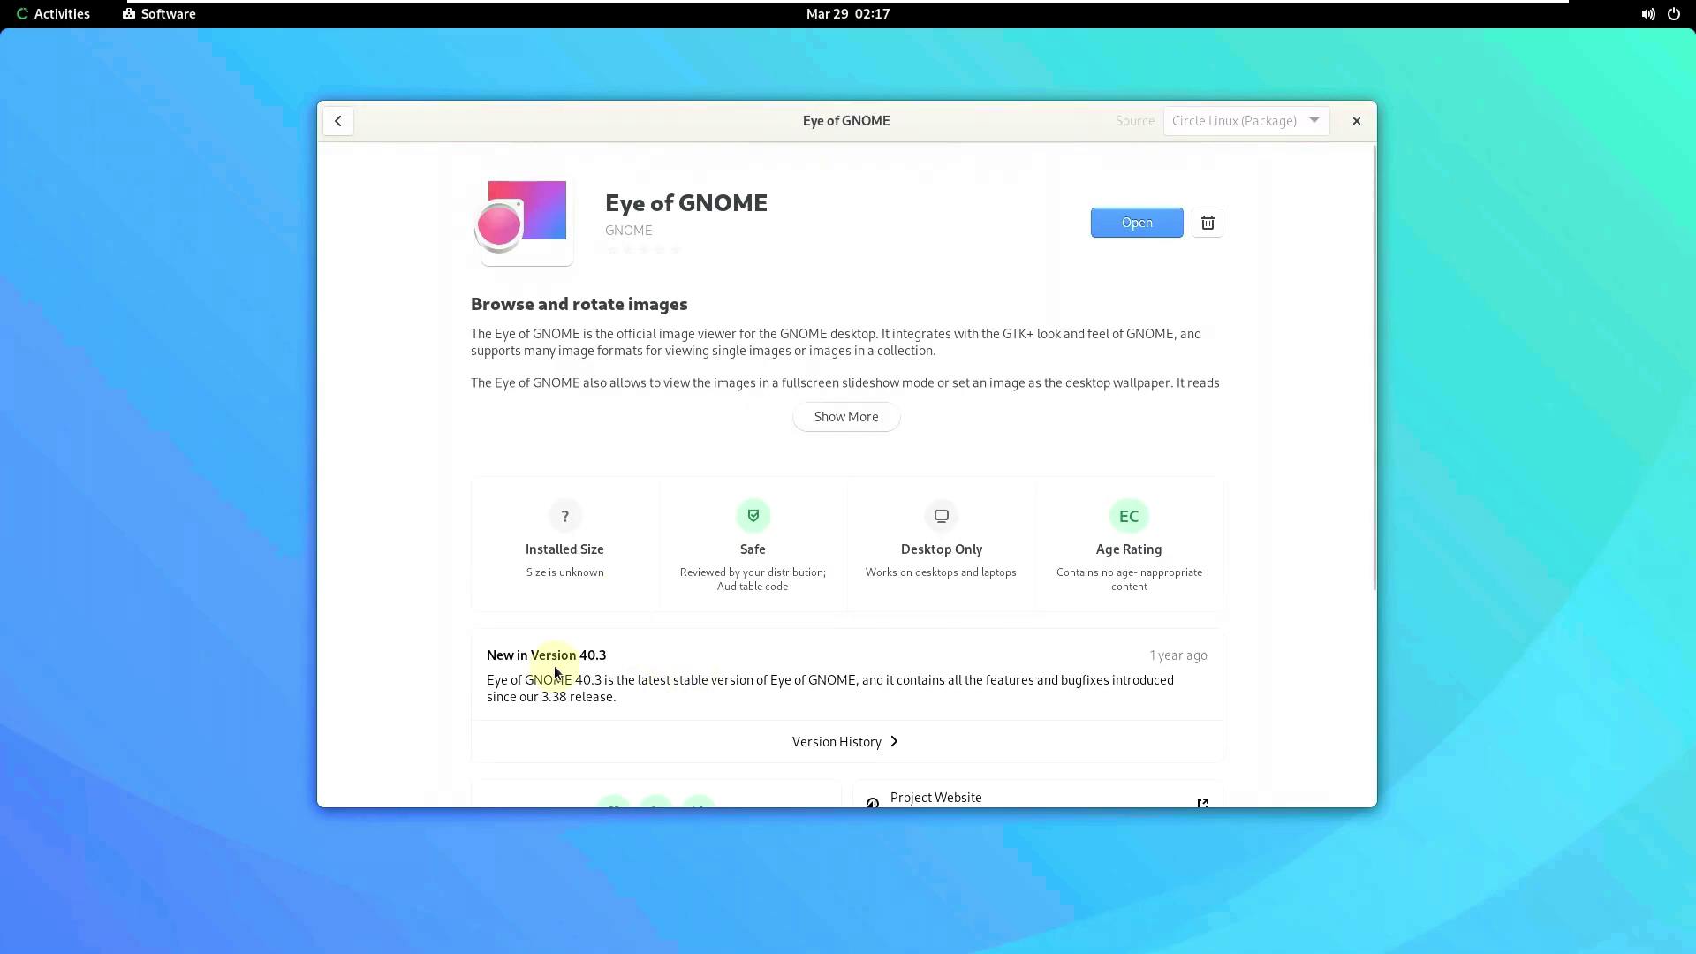
pyautogui.click(334, 123)
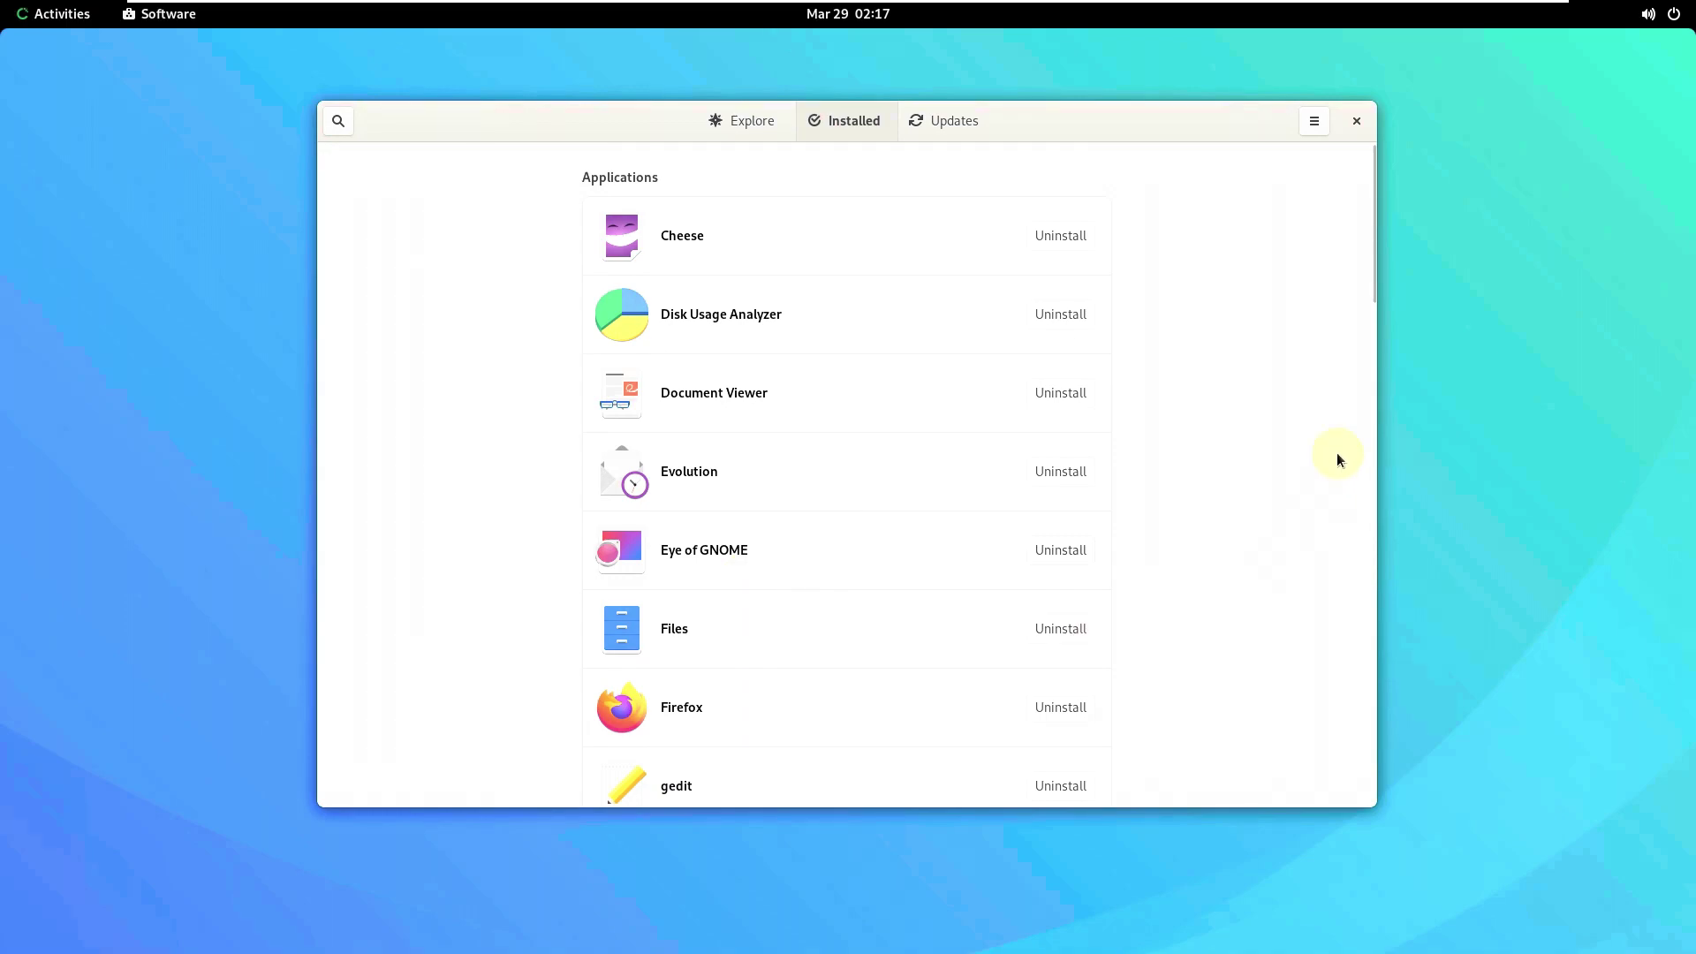
pyautogui.moveTo(1370, 297); pyautogui.dragTo(1376, 353)
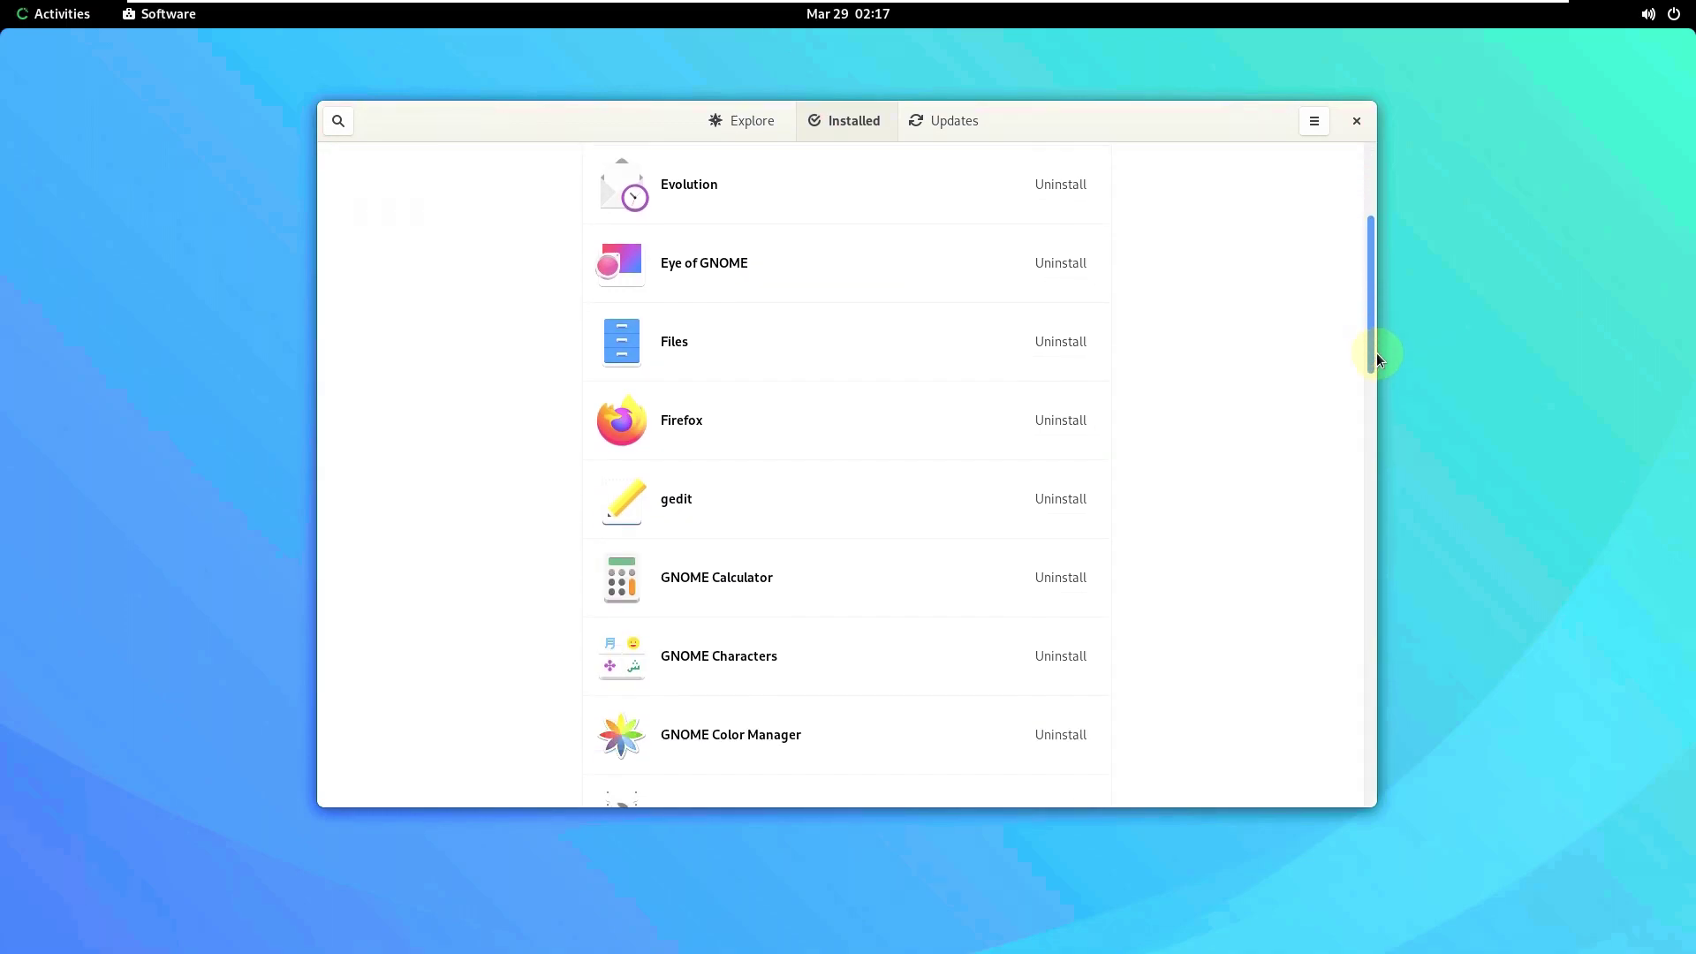
pyautogui.click(758, 556)
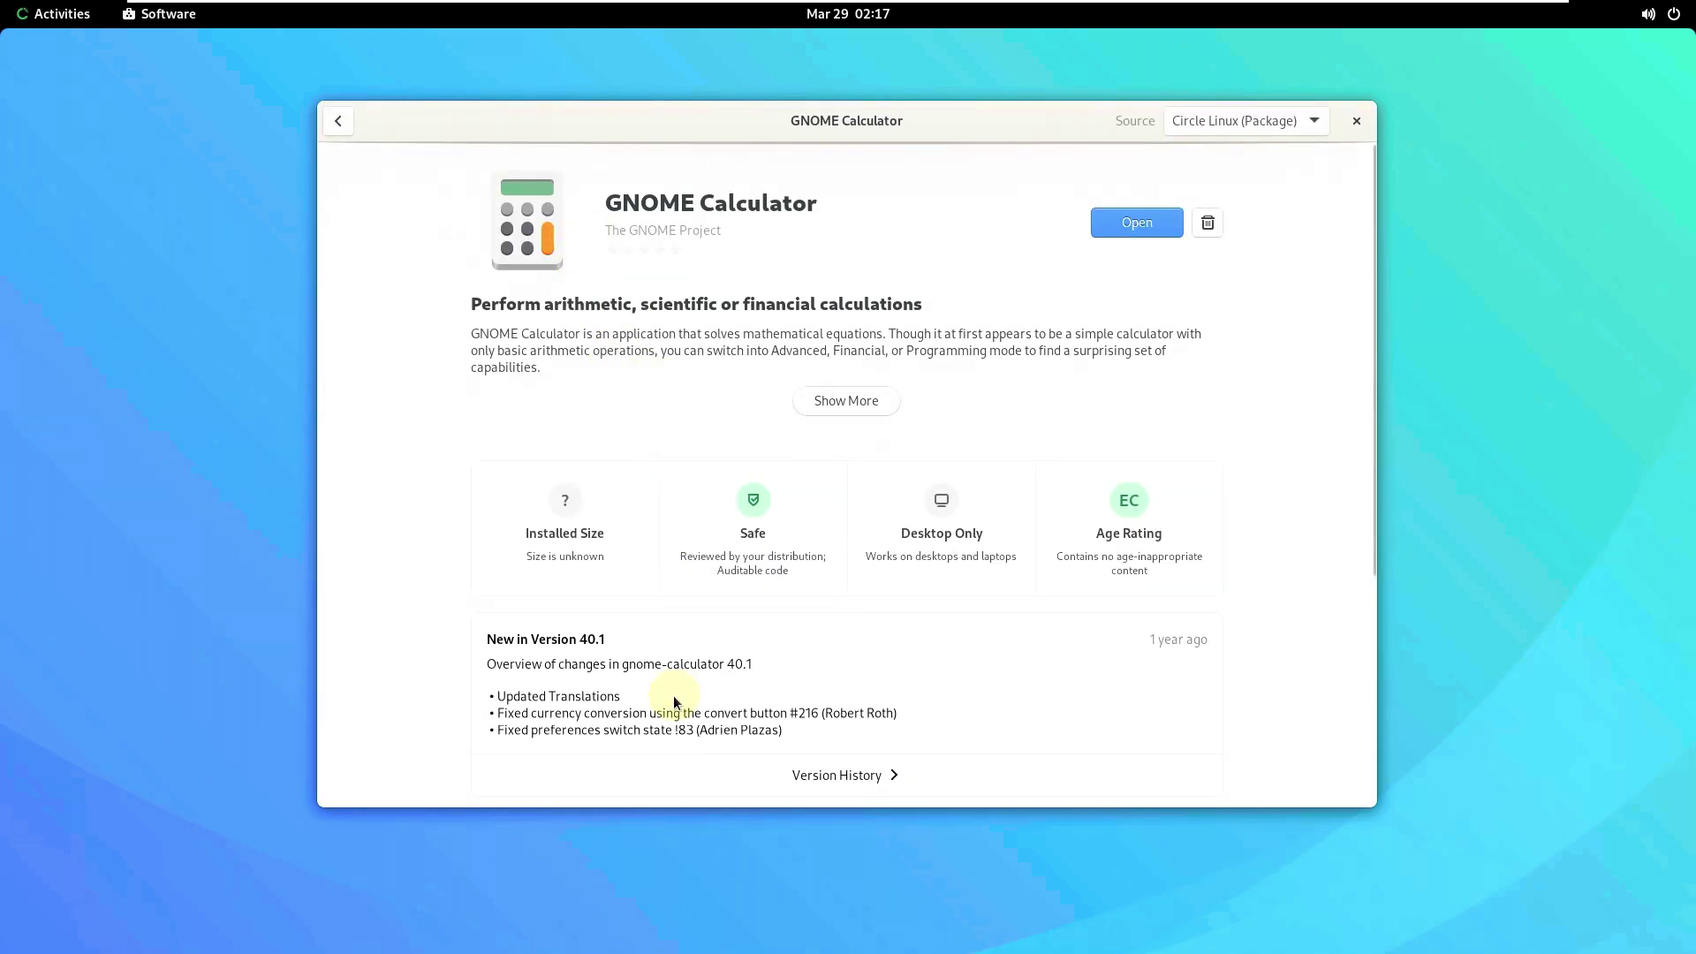
pyautogui.click(334, 123)
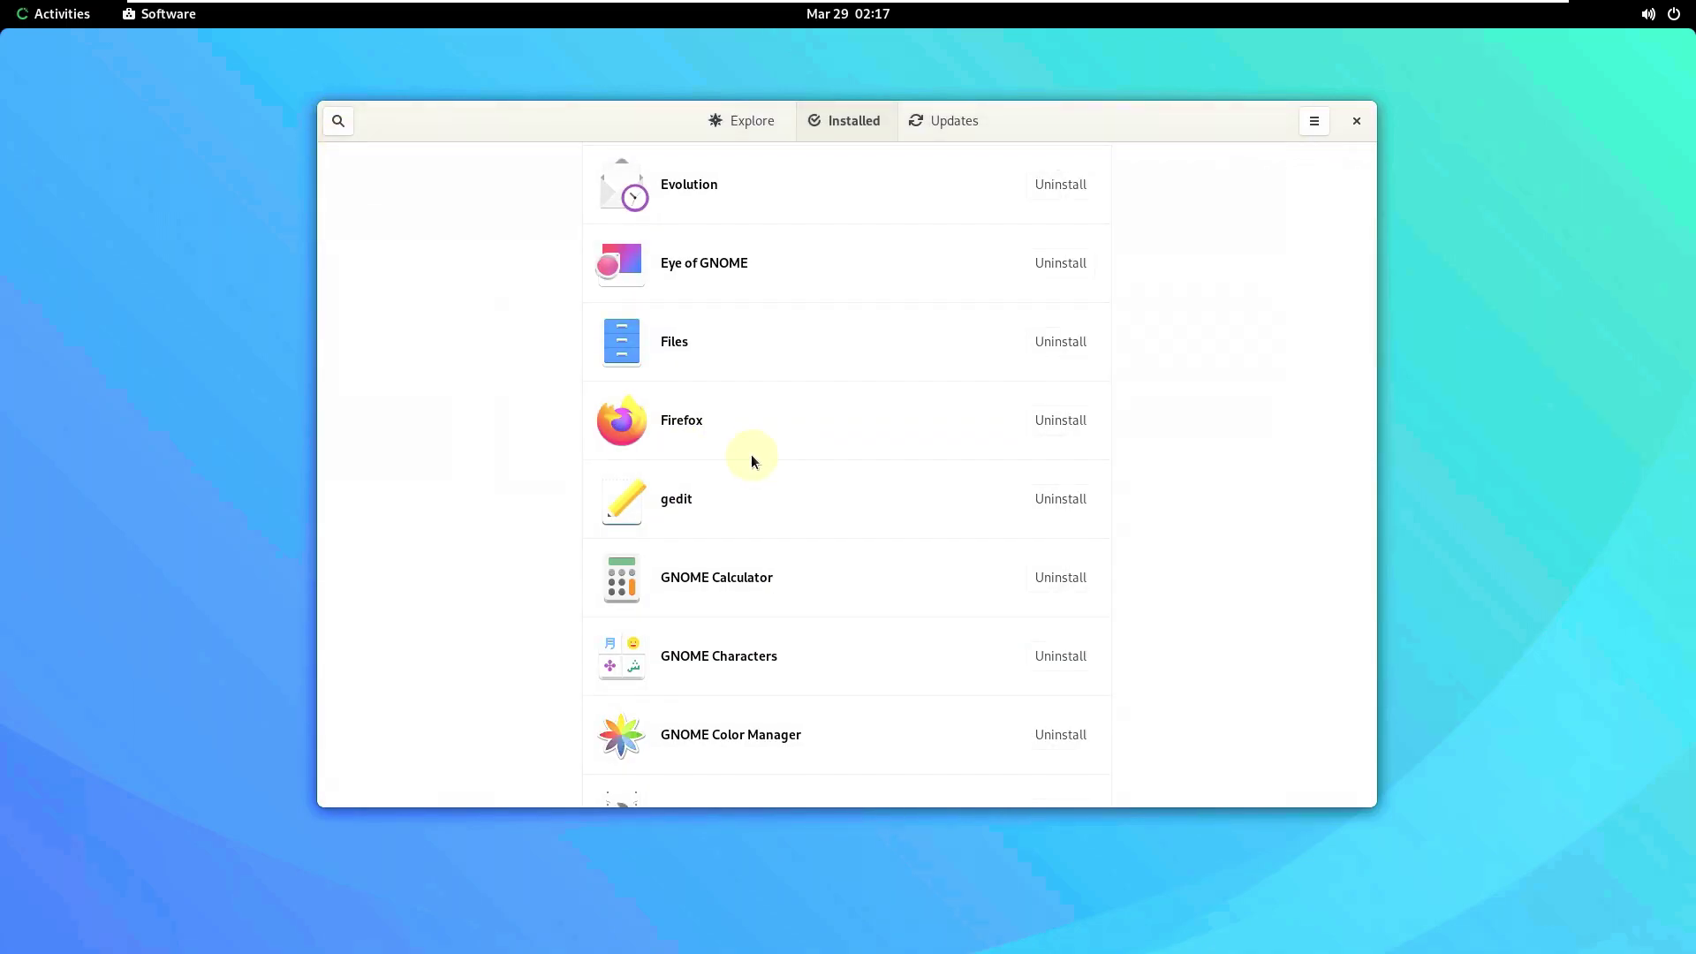
pyautogui.click(731, 334)
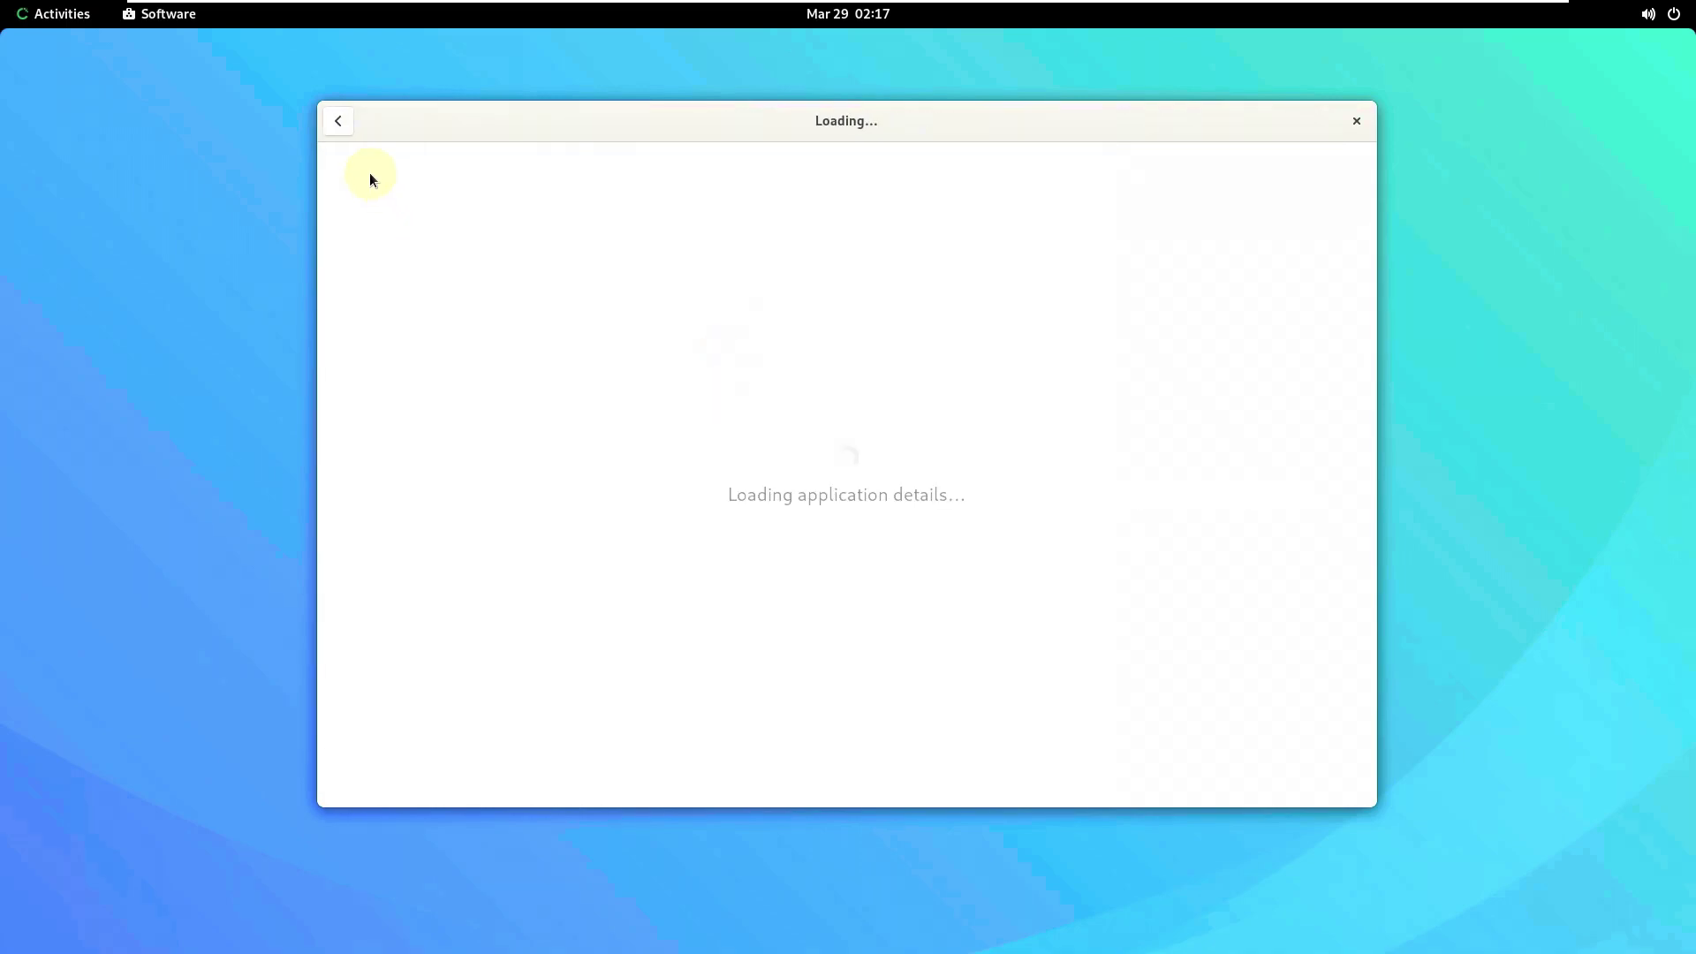
pyautogui.click(338, 121)
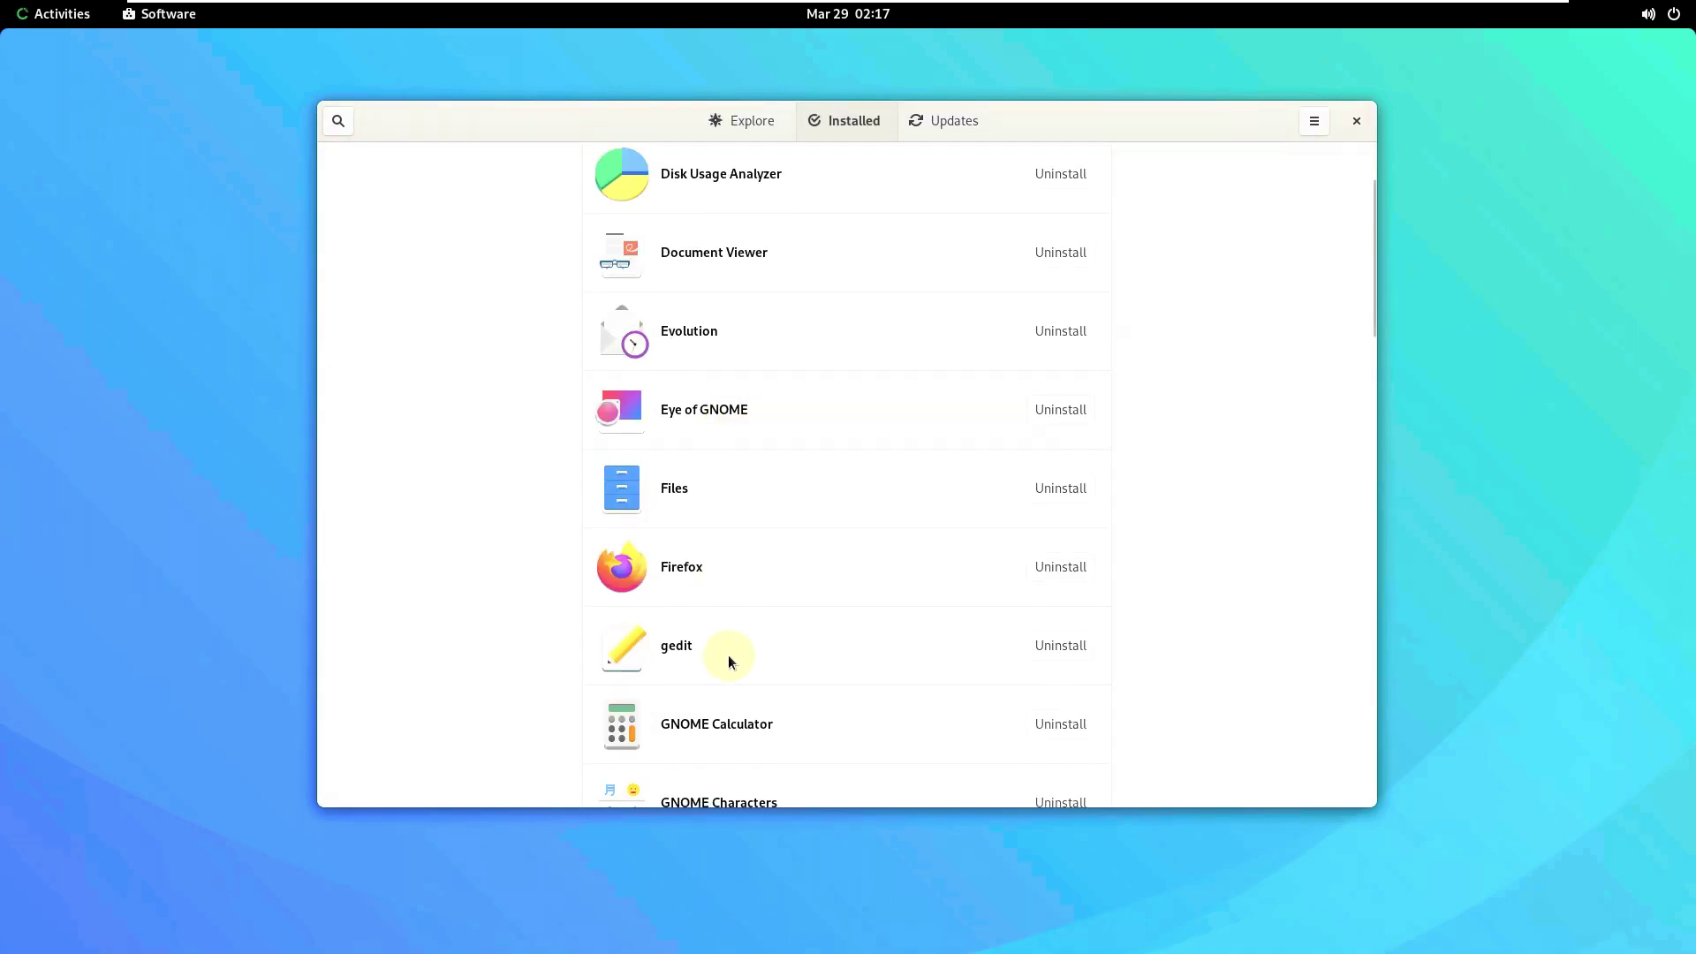
pyautogui.scroll(-4, 729, 618)
pyautogui.click(728, 516)
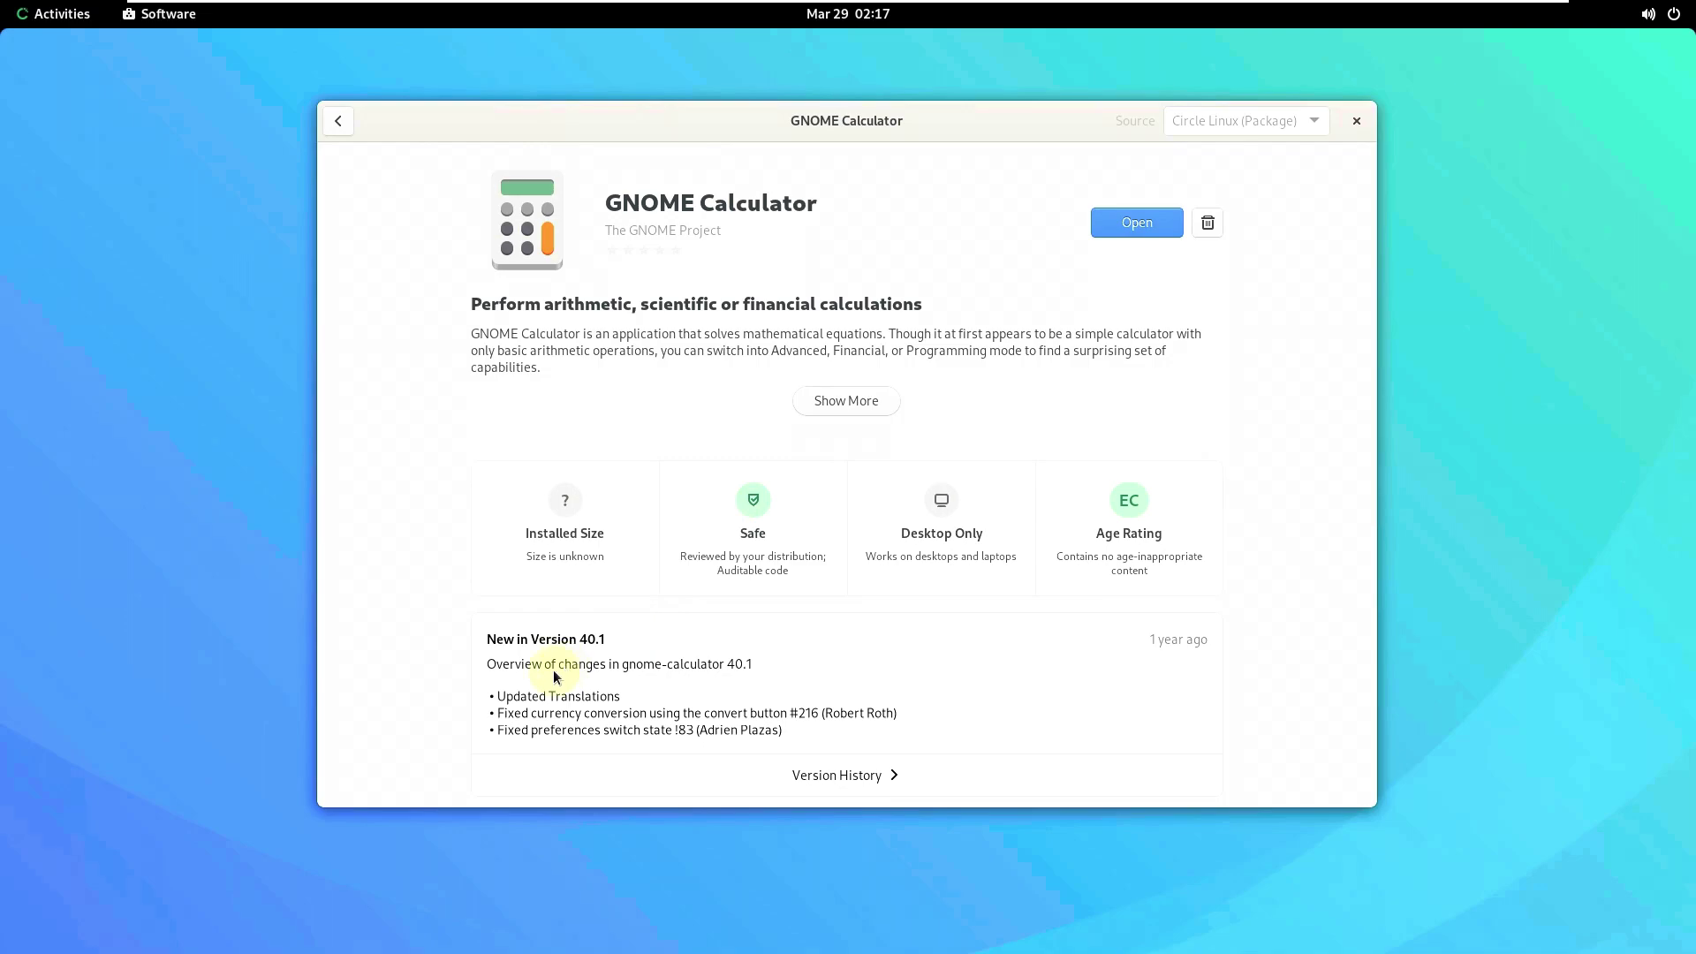
pyautogui.click(341, 121)
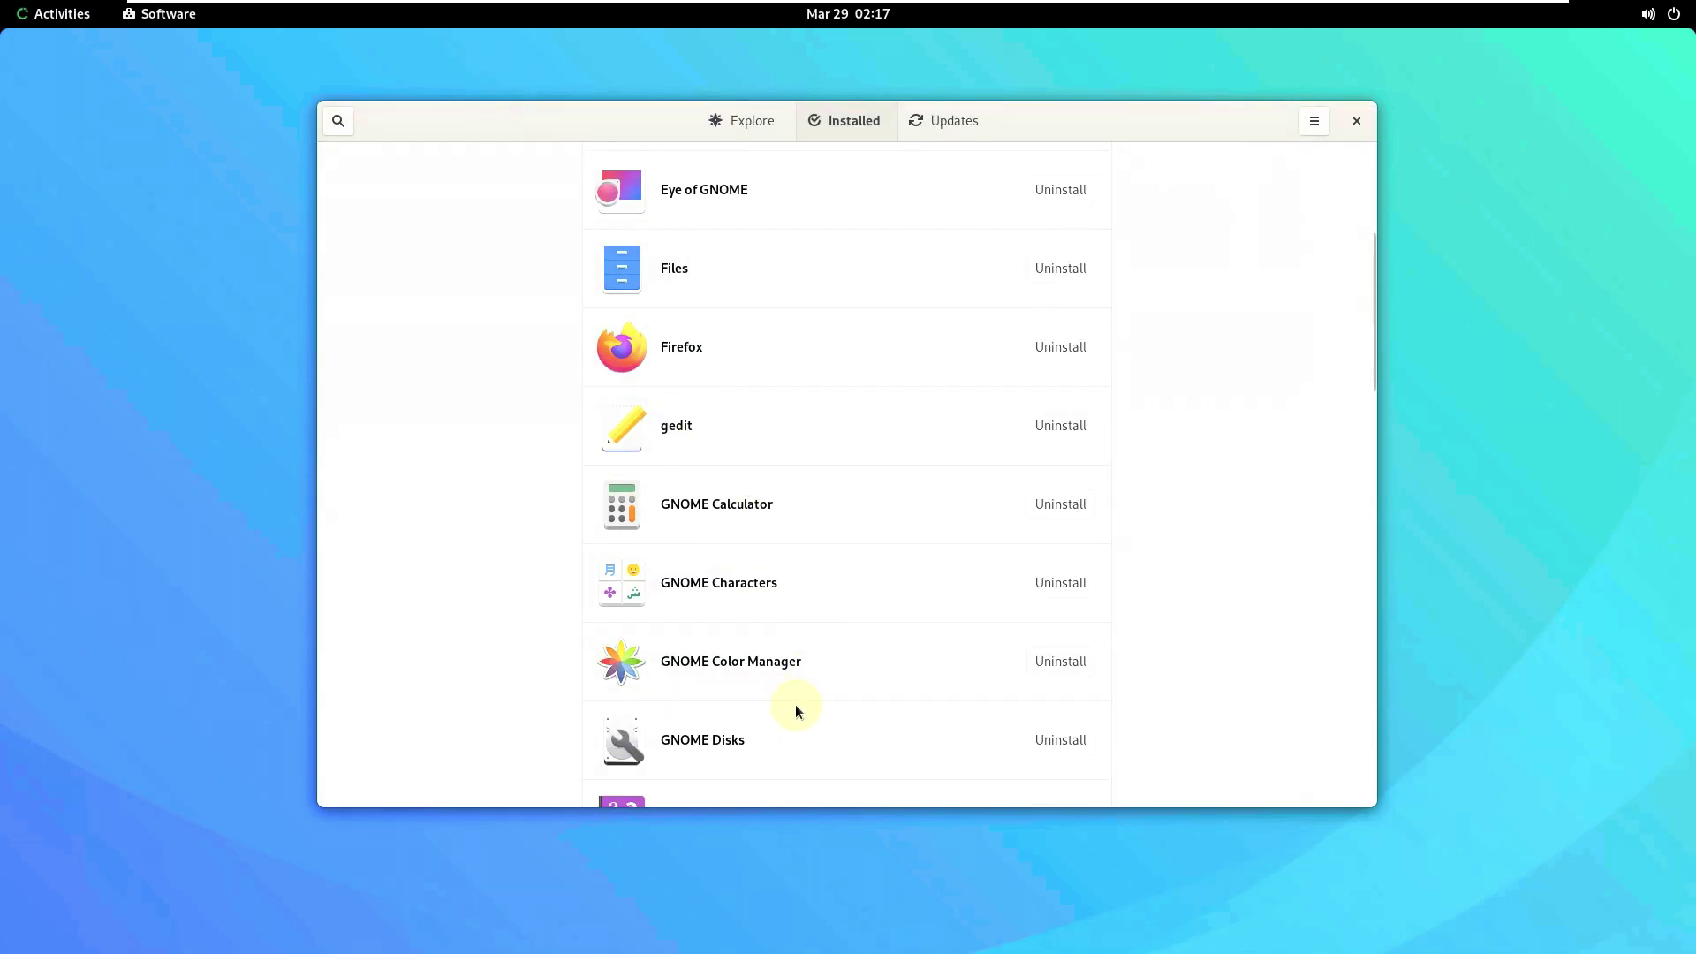
pyautogui.scroll(1, 745, 575)
pyautogui.scroll(-2, 752, 681)
pyautogui.click(755, 594)
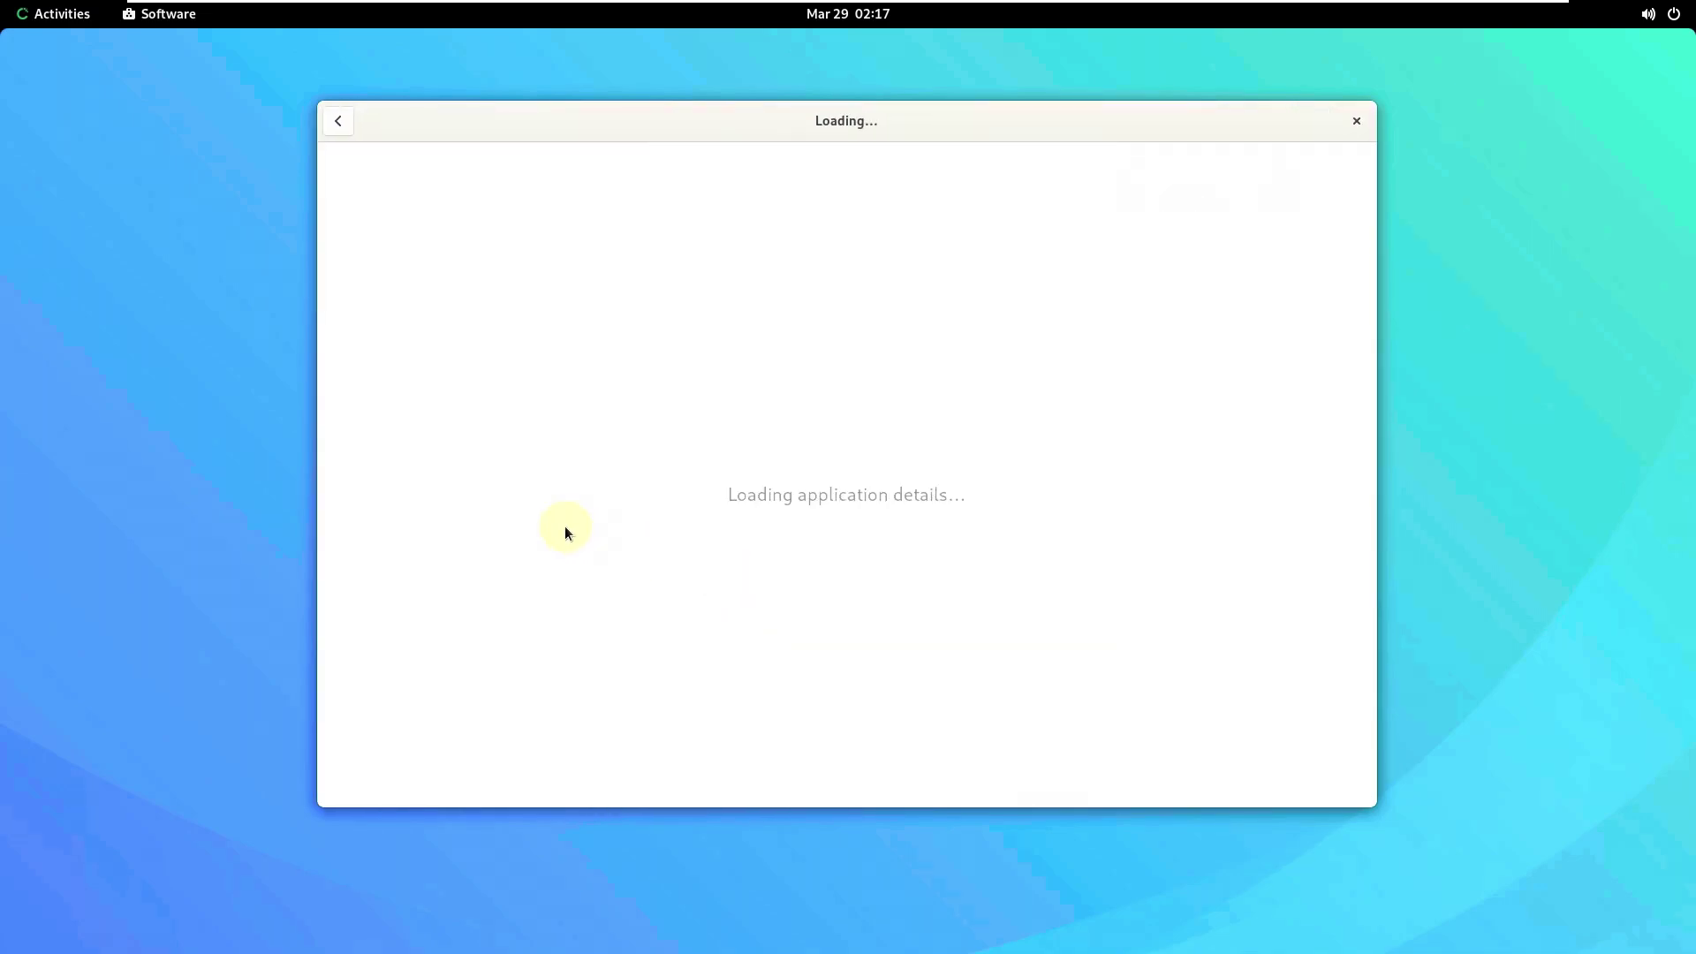
pyautogui.click(341, 131)
pyautogui.scroll(-2, 792, 649)
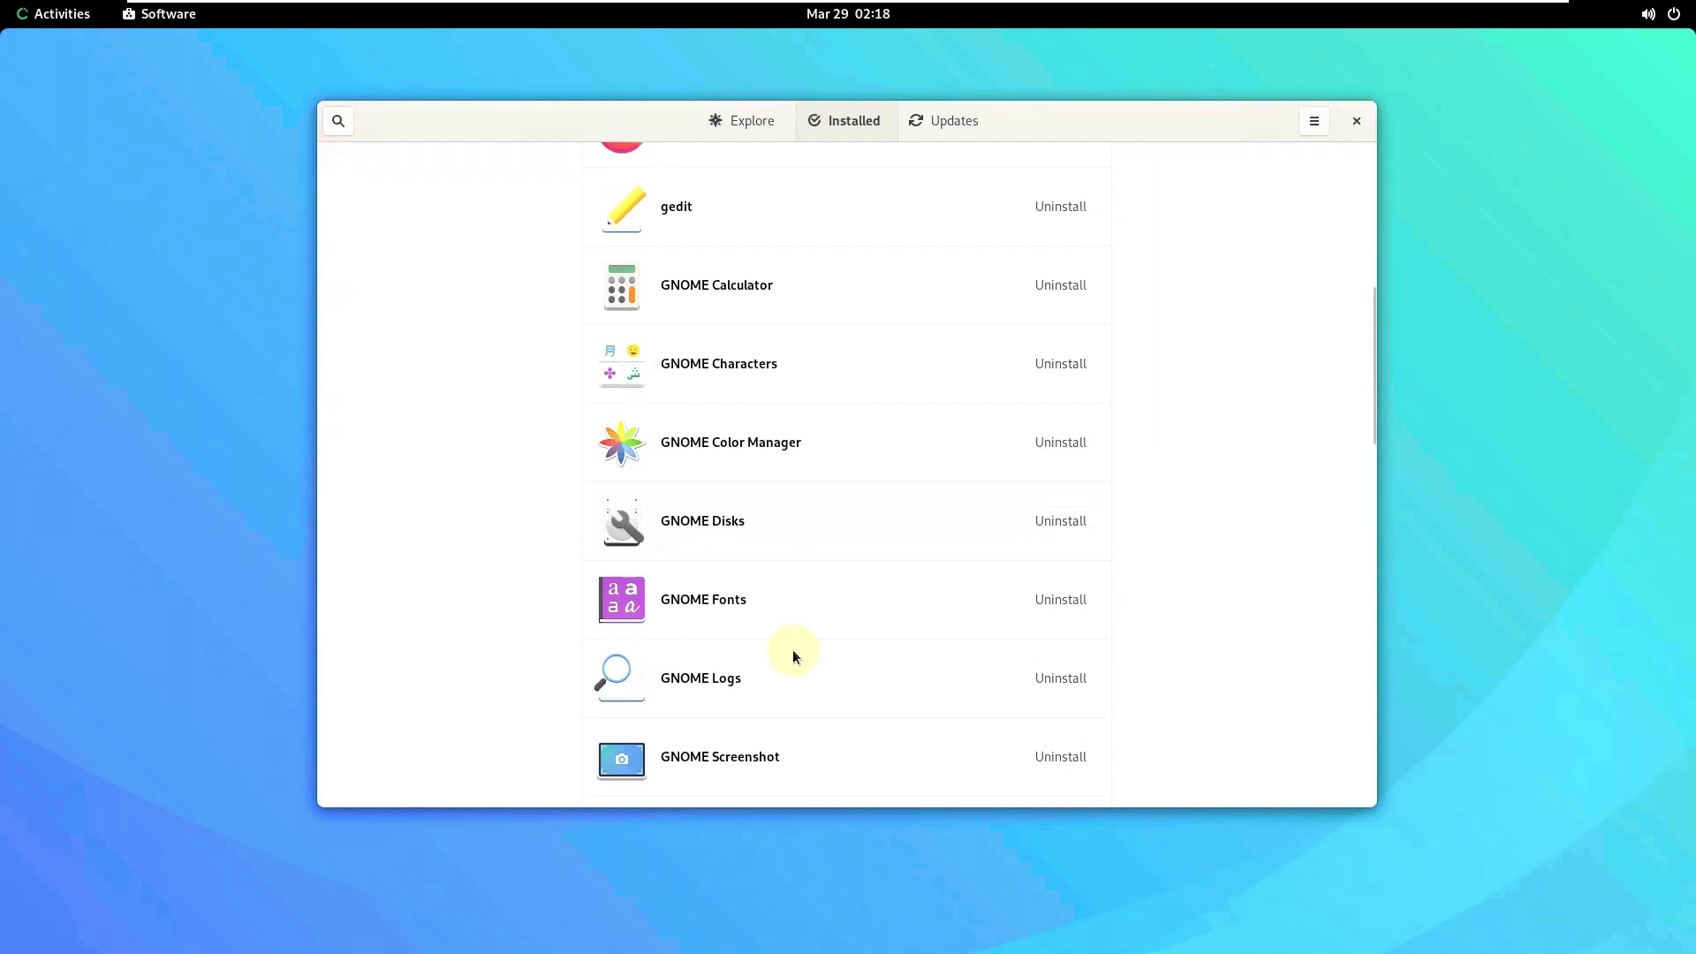
pyautogui.click(739, 524)
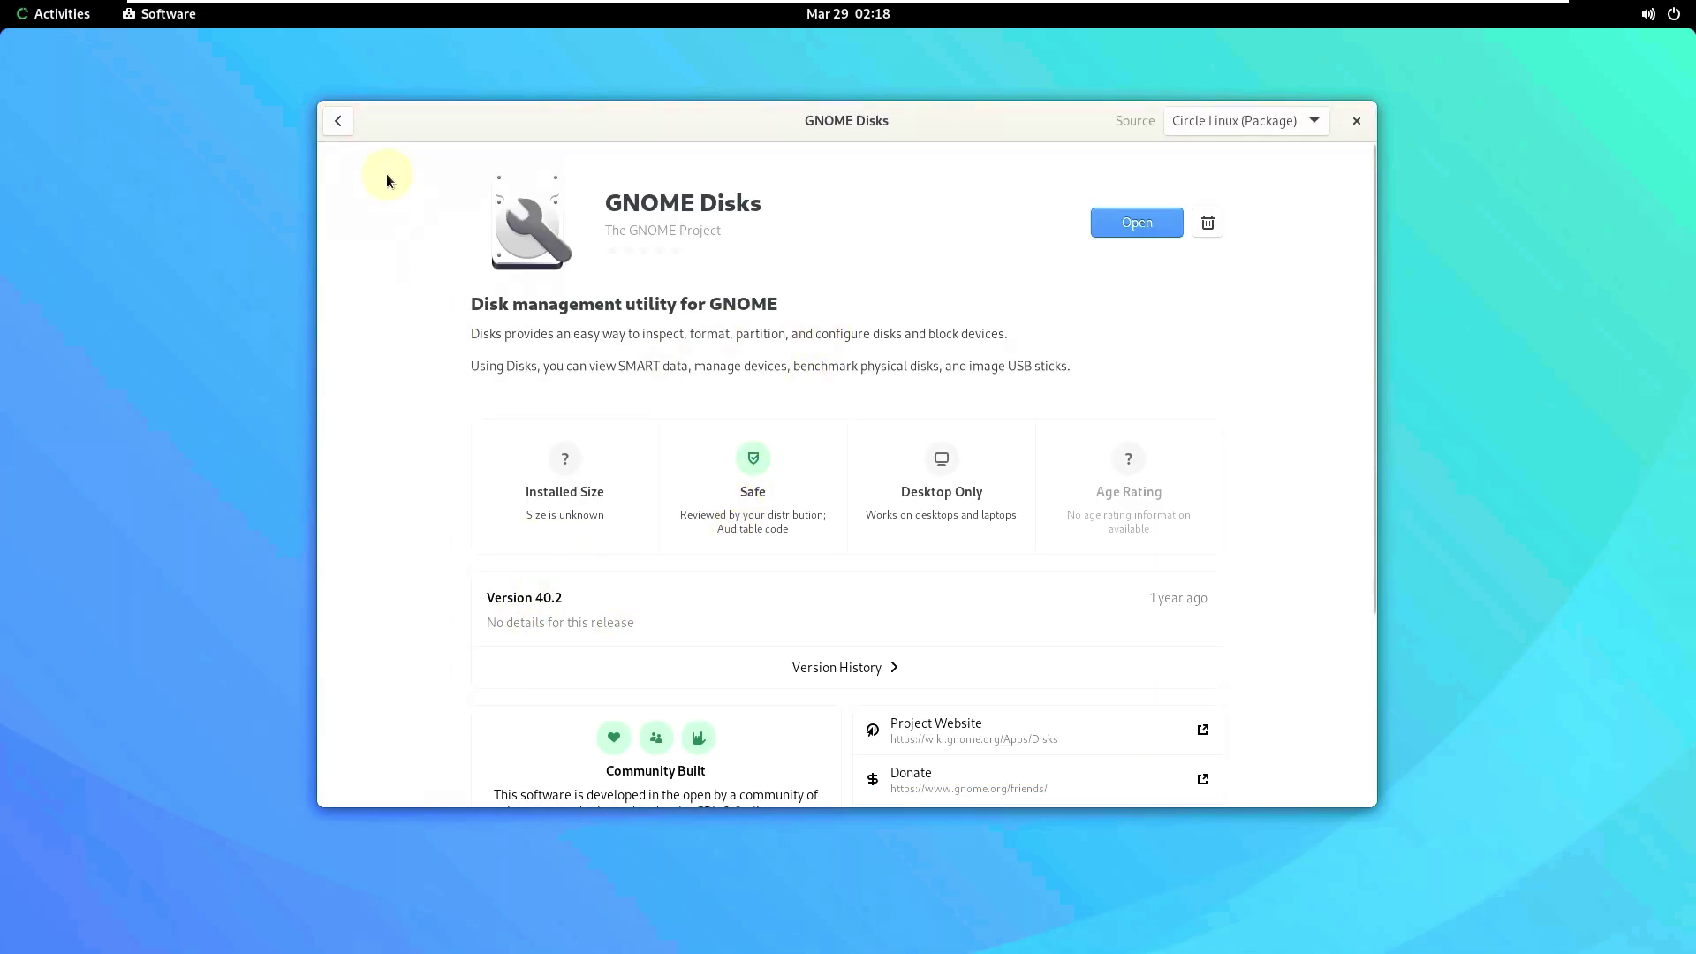
pyautogui.click(338, 121)
pyautogui.scroll(-2, 765, 654)
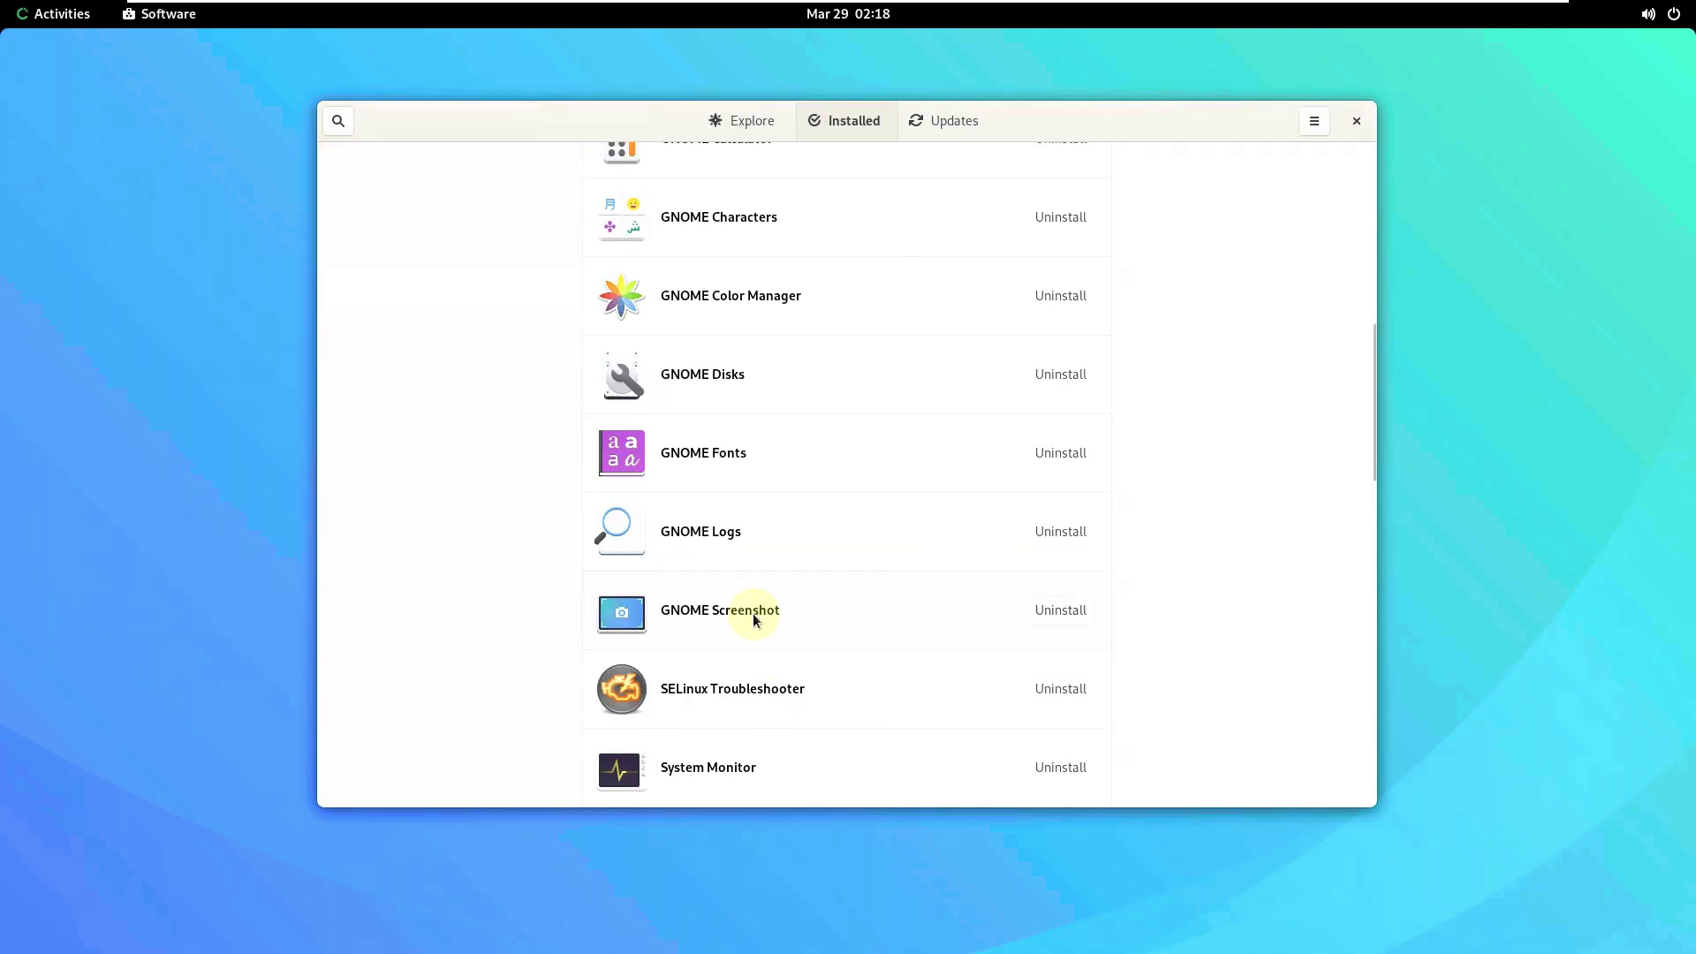
pyautogui.click(752, 613)
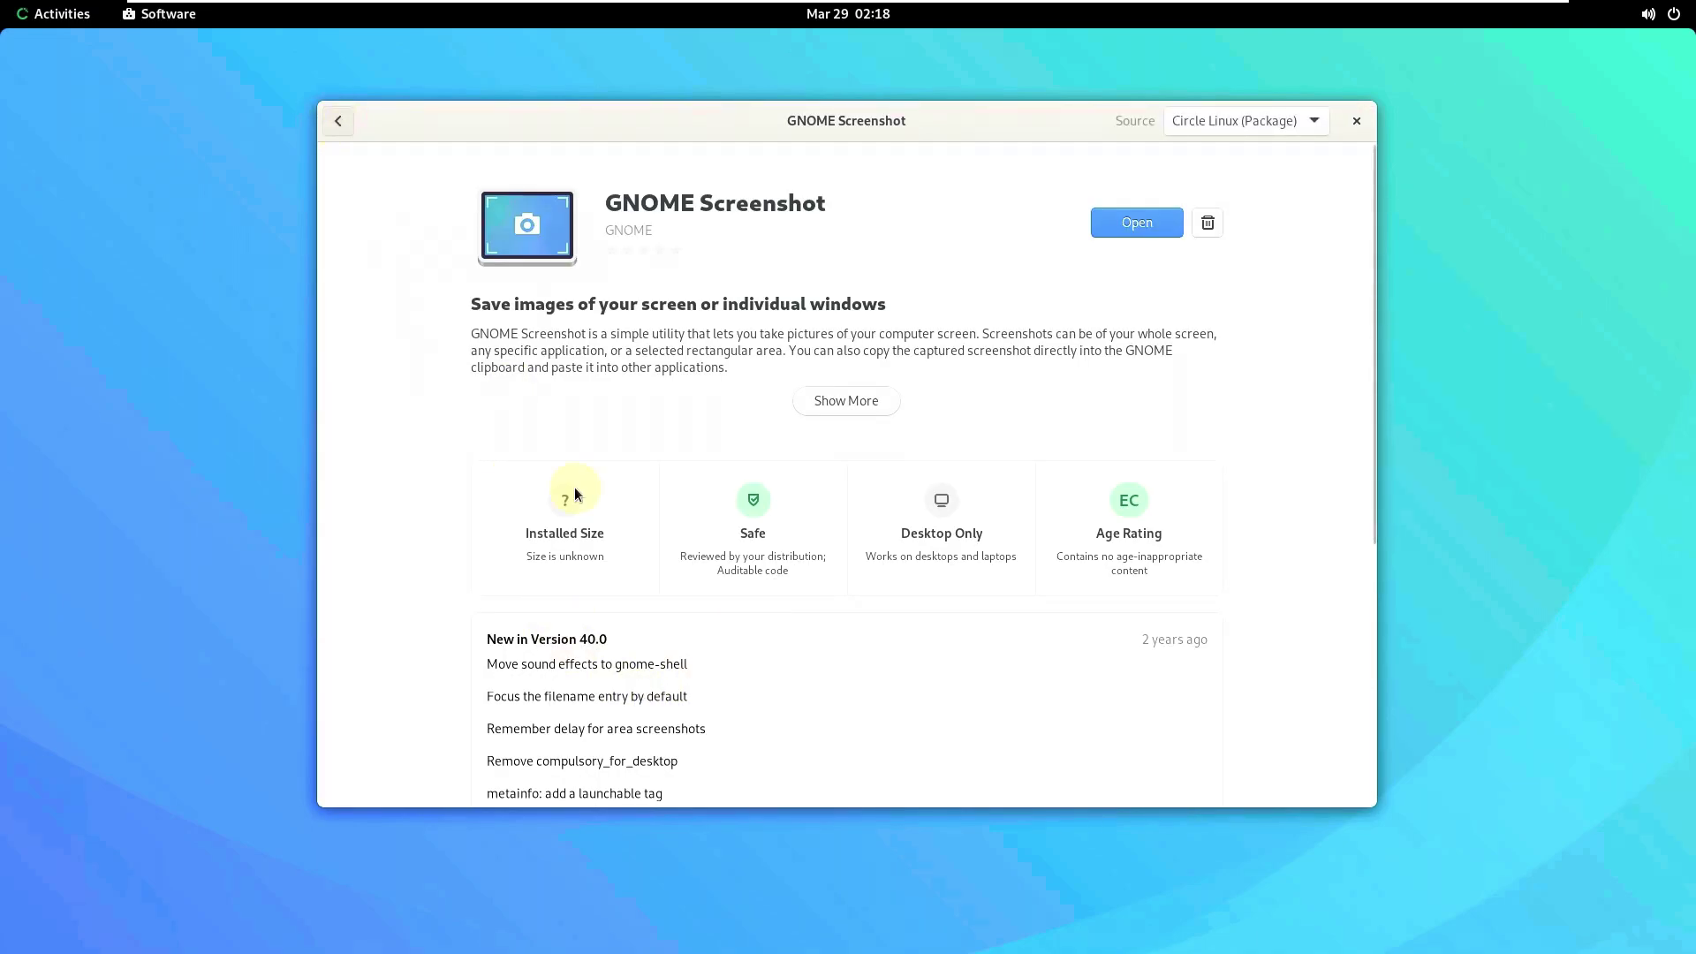
pyautogui.hotkey('alt', 'Left')
pyautogui.click(718, 629)
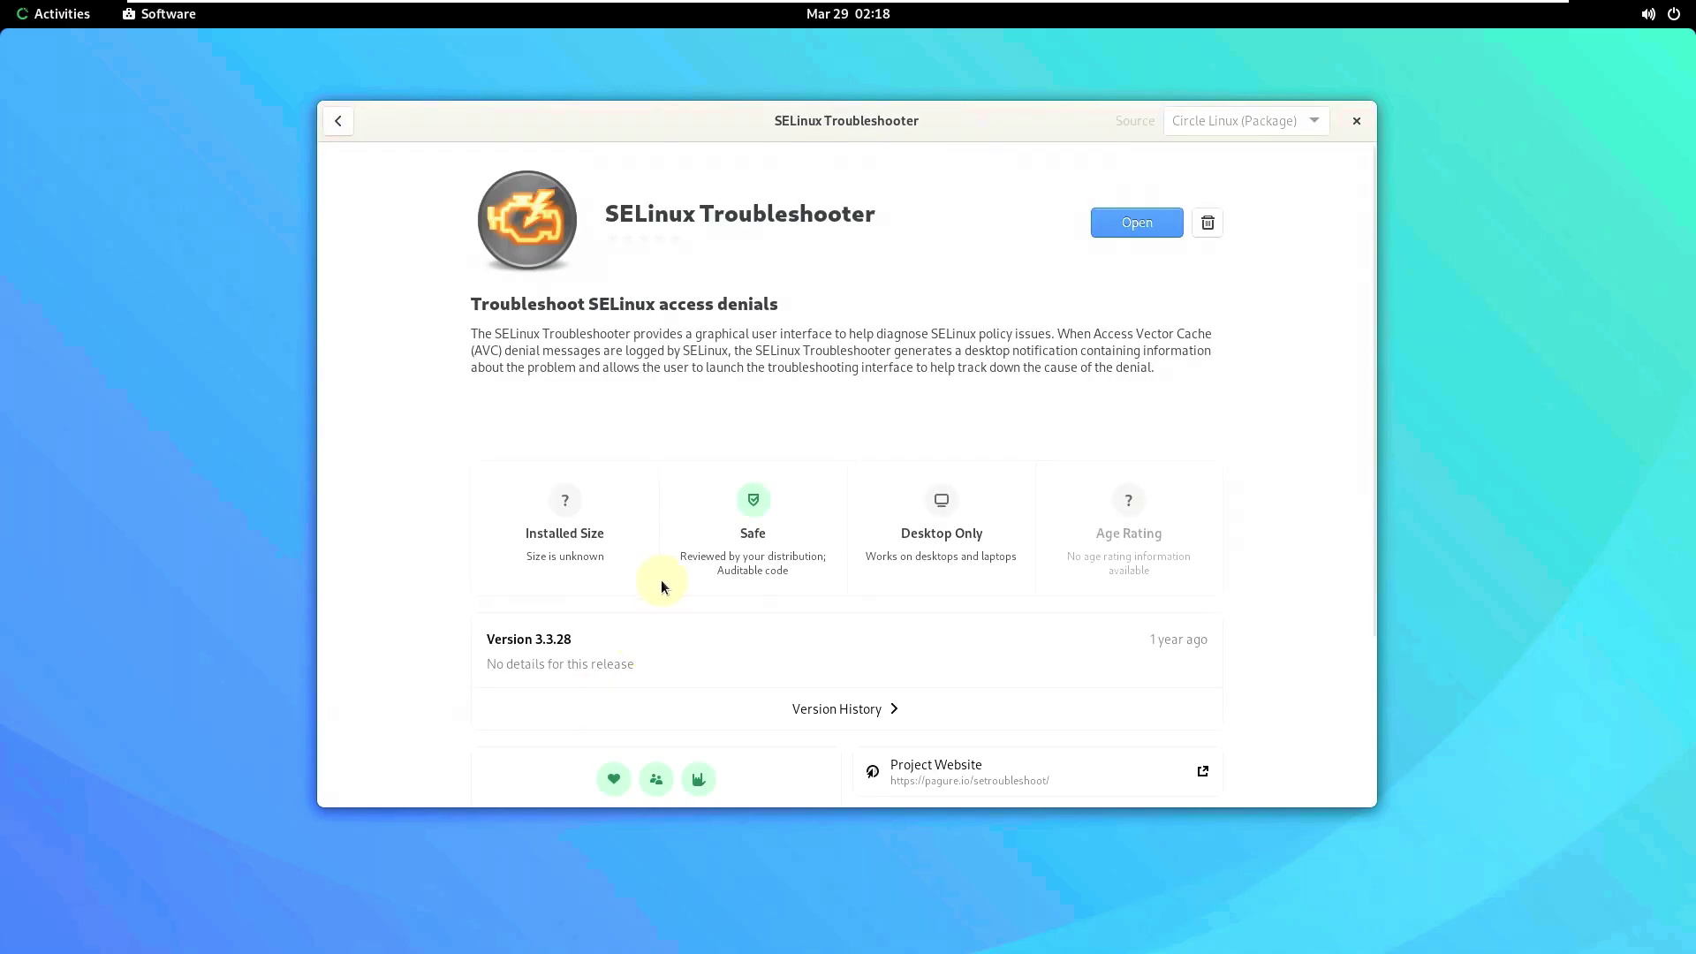
pyautogui.click(339, 121)
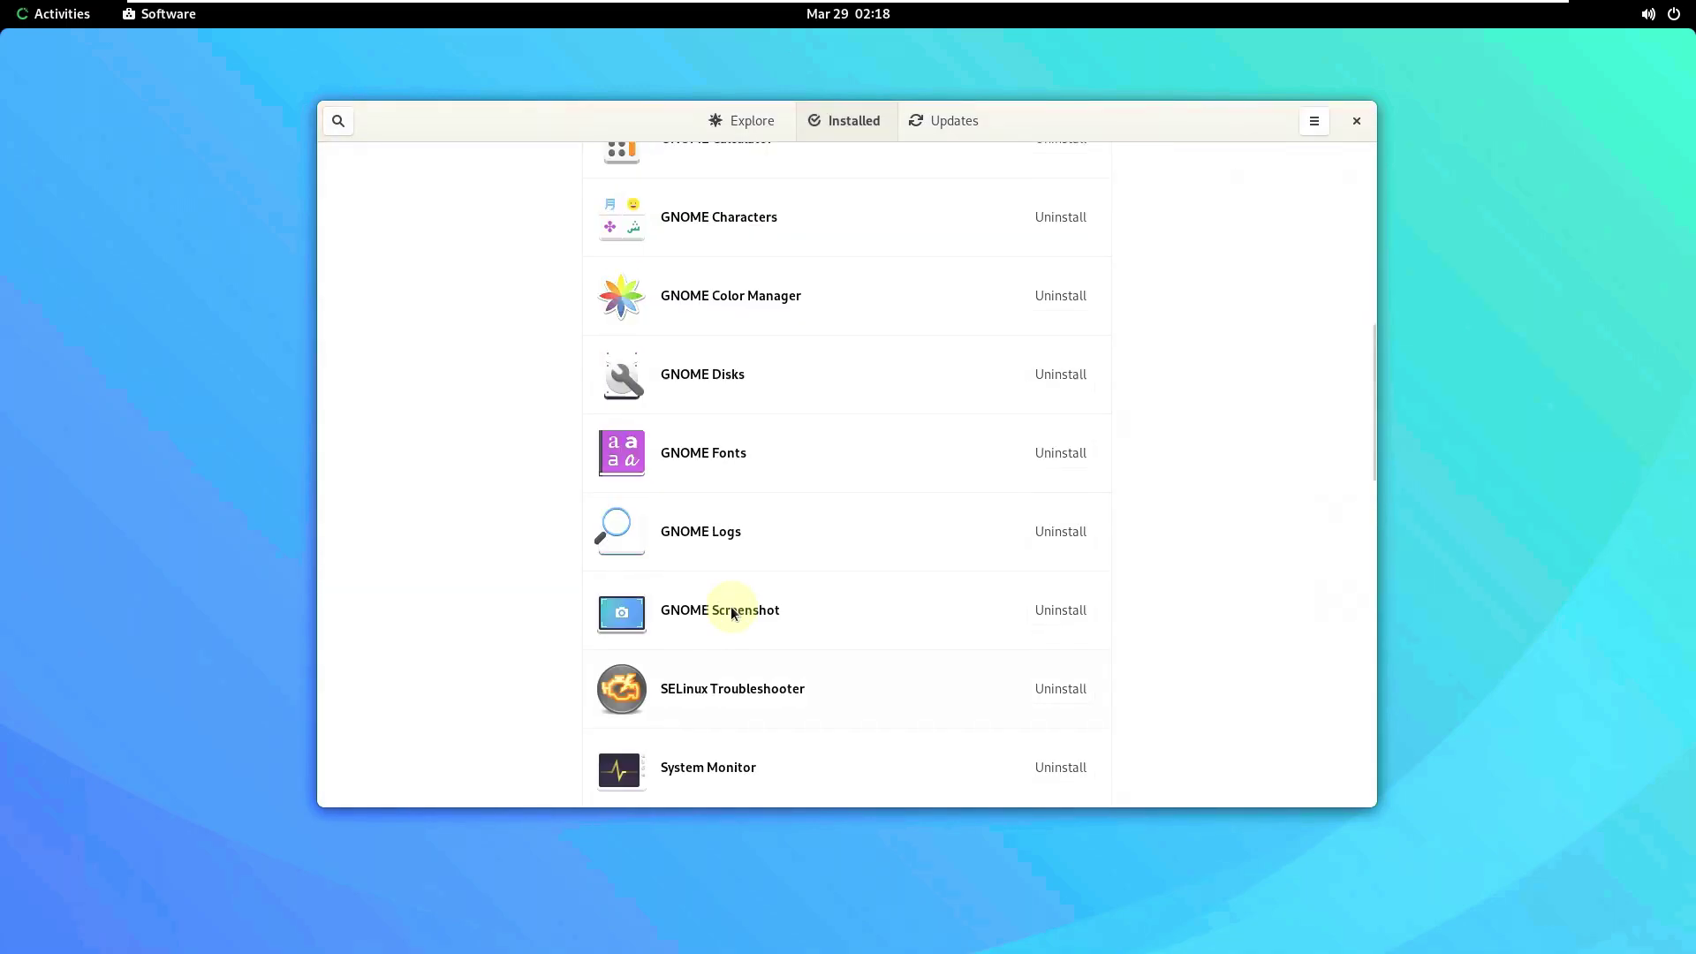
pyautogui.scroll(1, 732, 609)
pyautogui.scroll(-6, 731, 606)
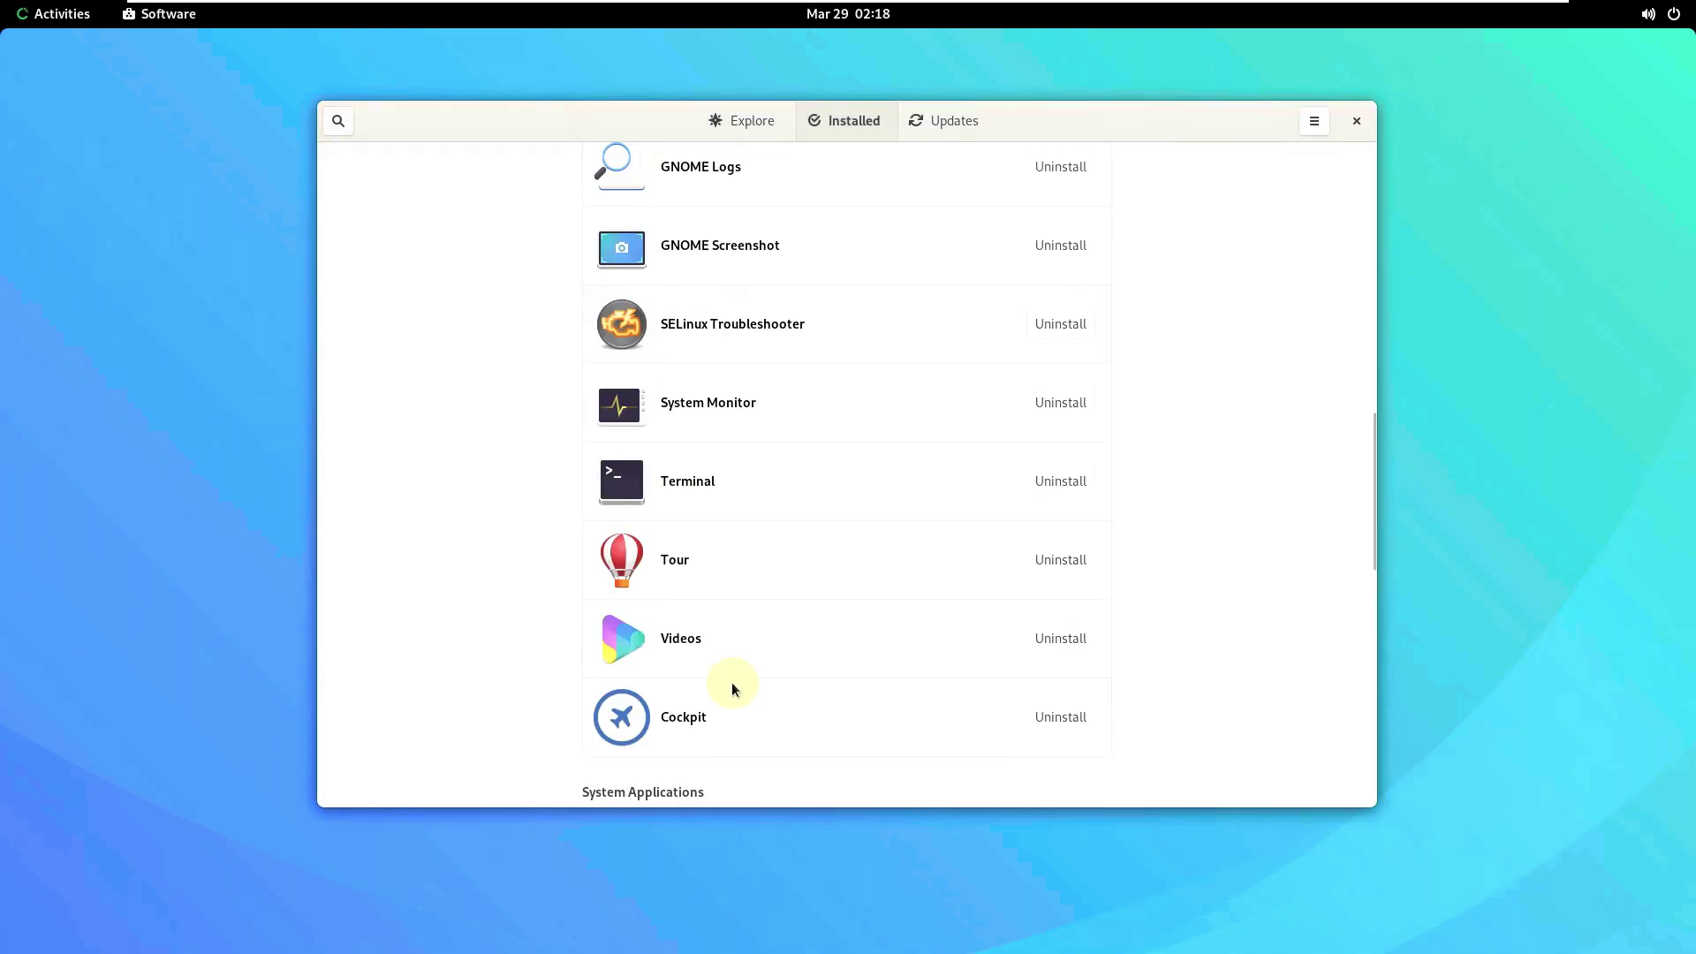
pyautogui.click(786, 638)
pyautogui.scroll(-1, 700, 533)
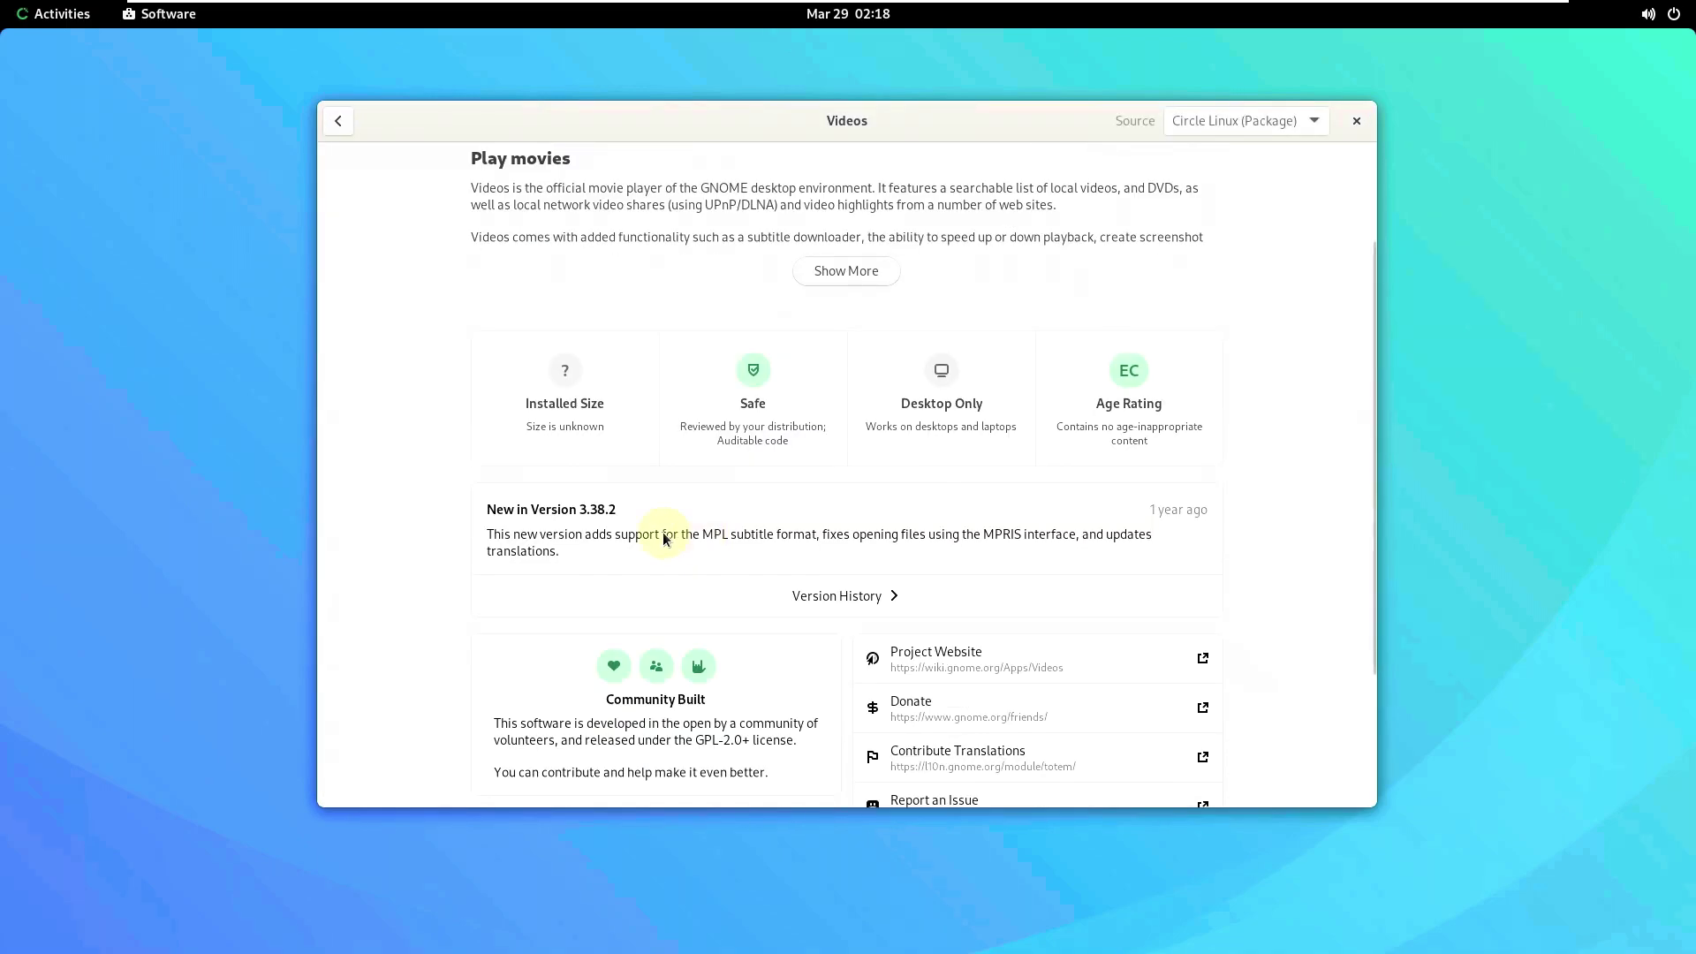
pyautogui.click(338, 121)
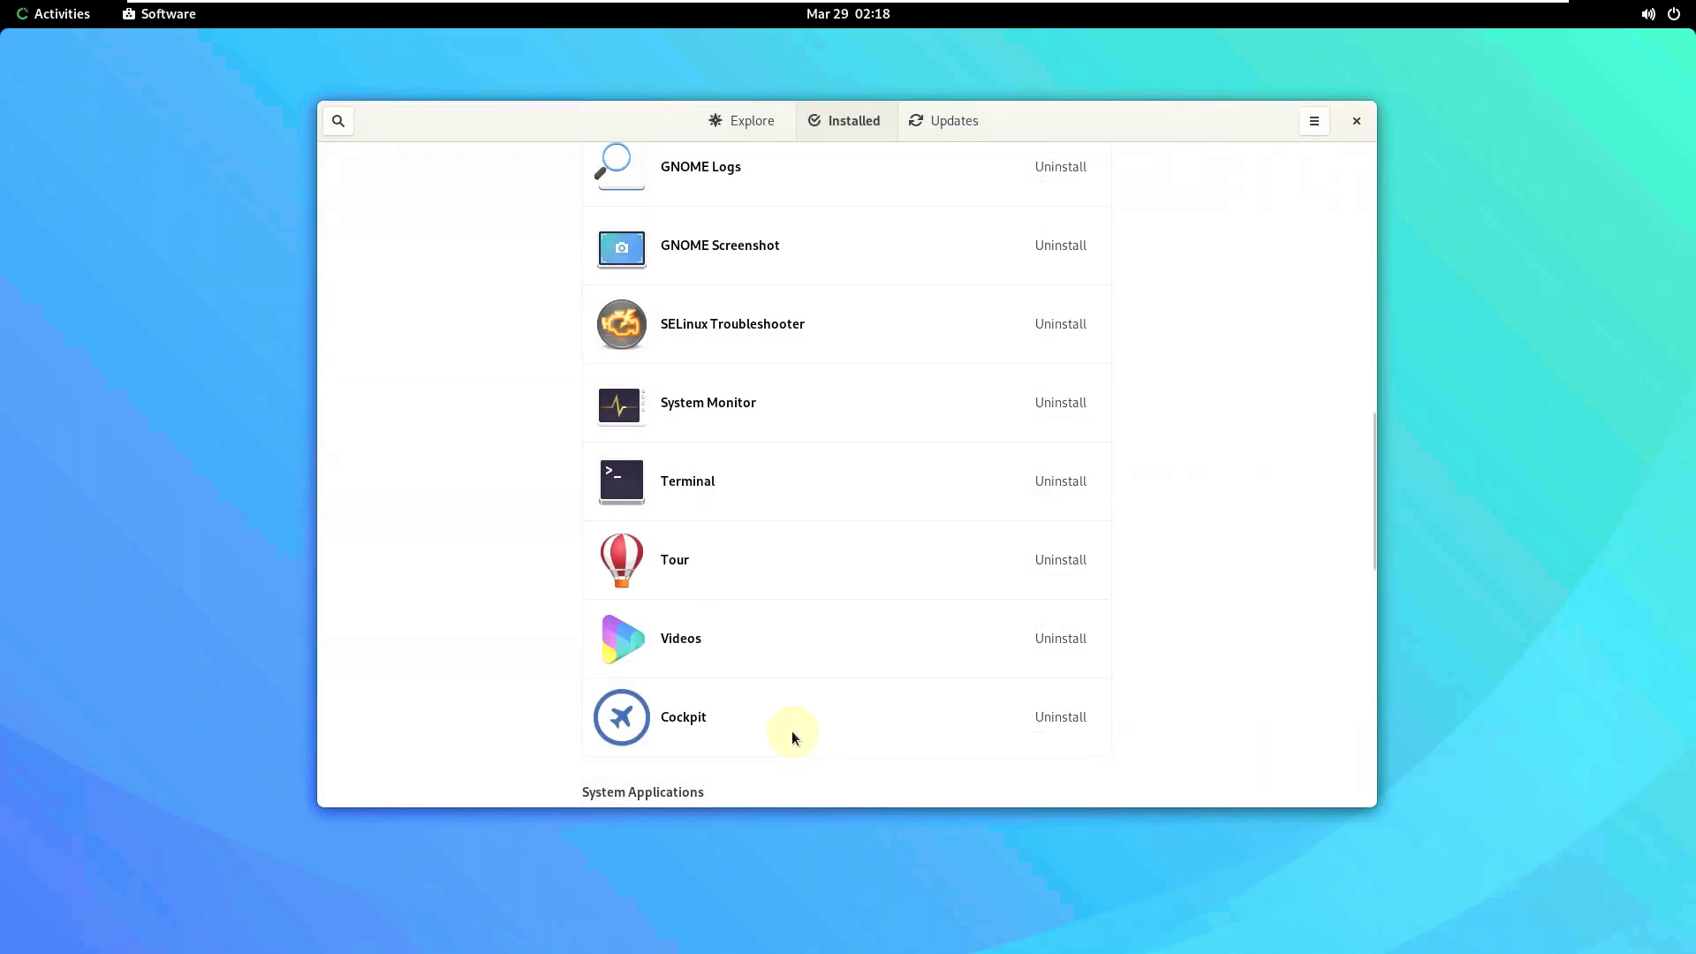
pyautogui.click(699, 654)
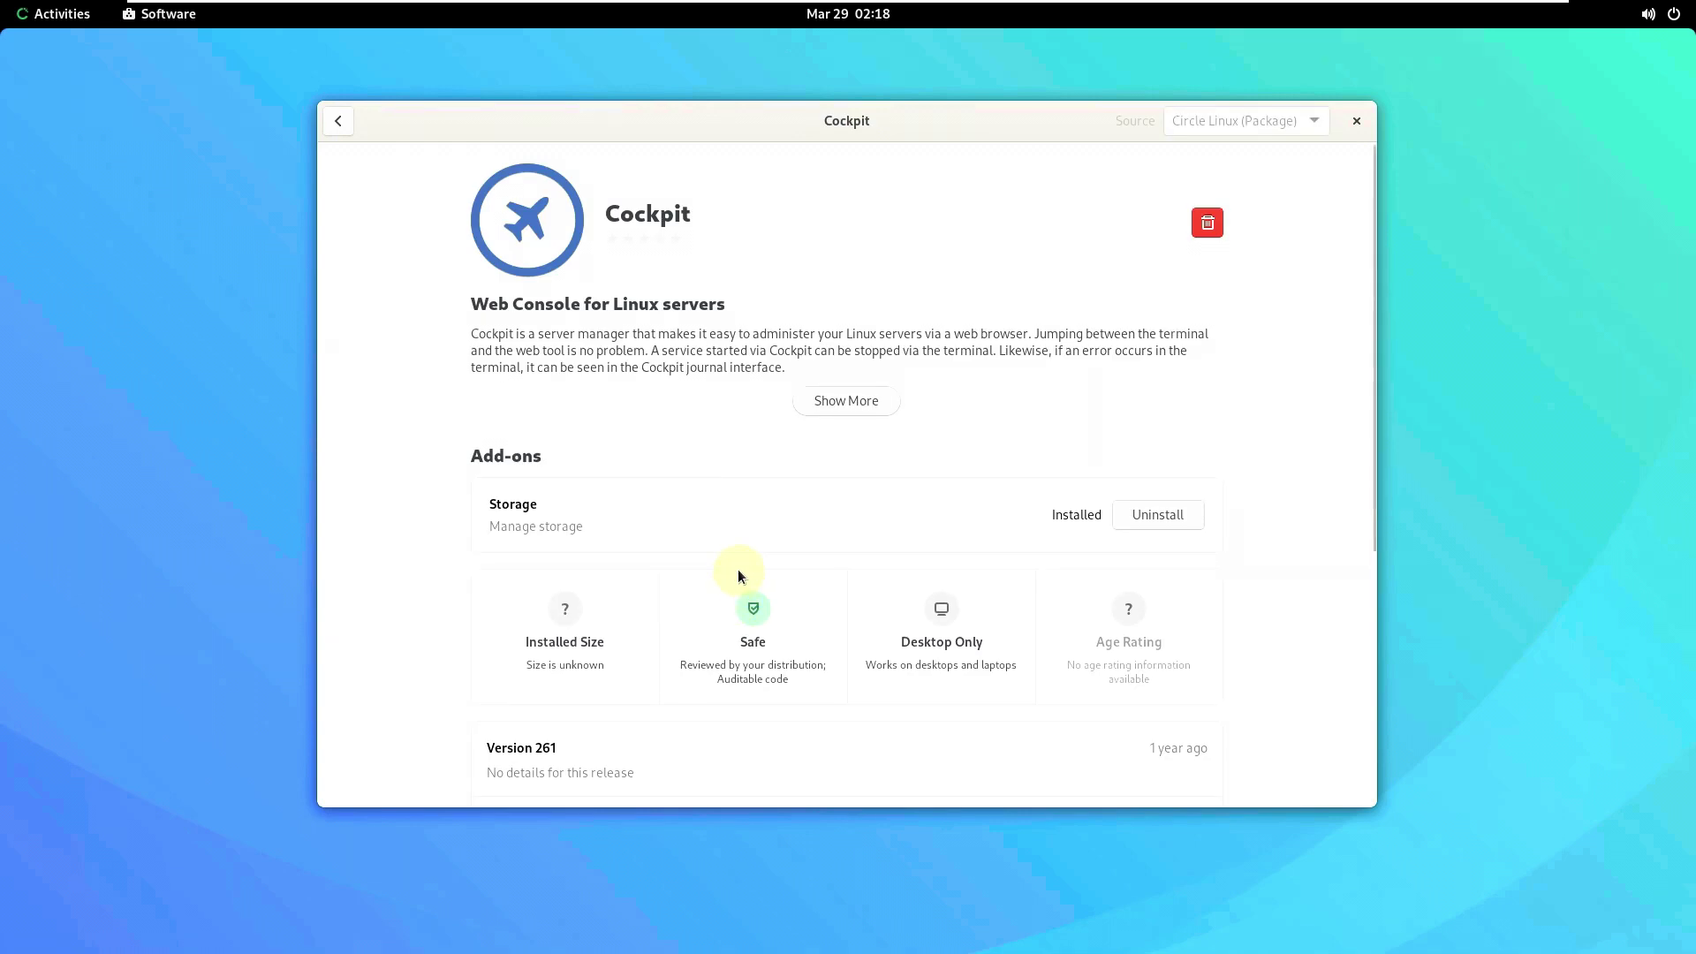
pyautogui.scroll(-3, 733, 570)
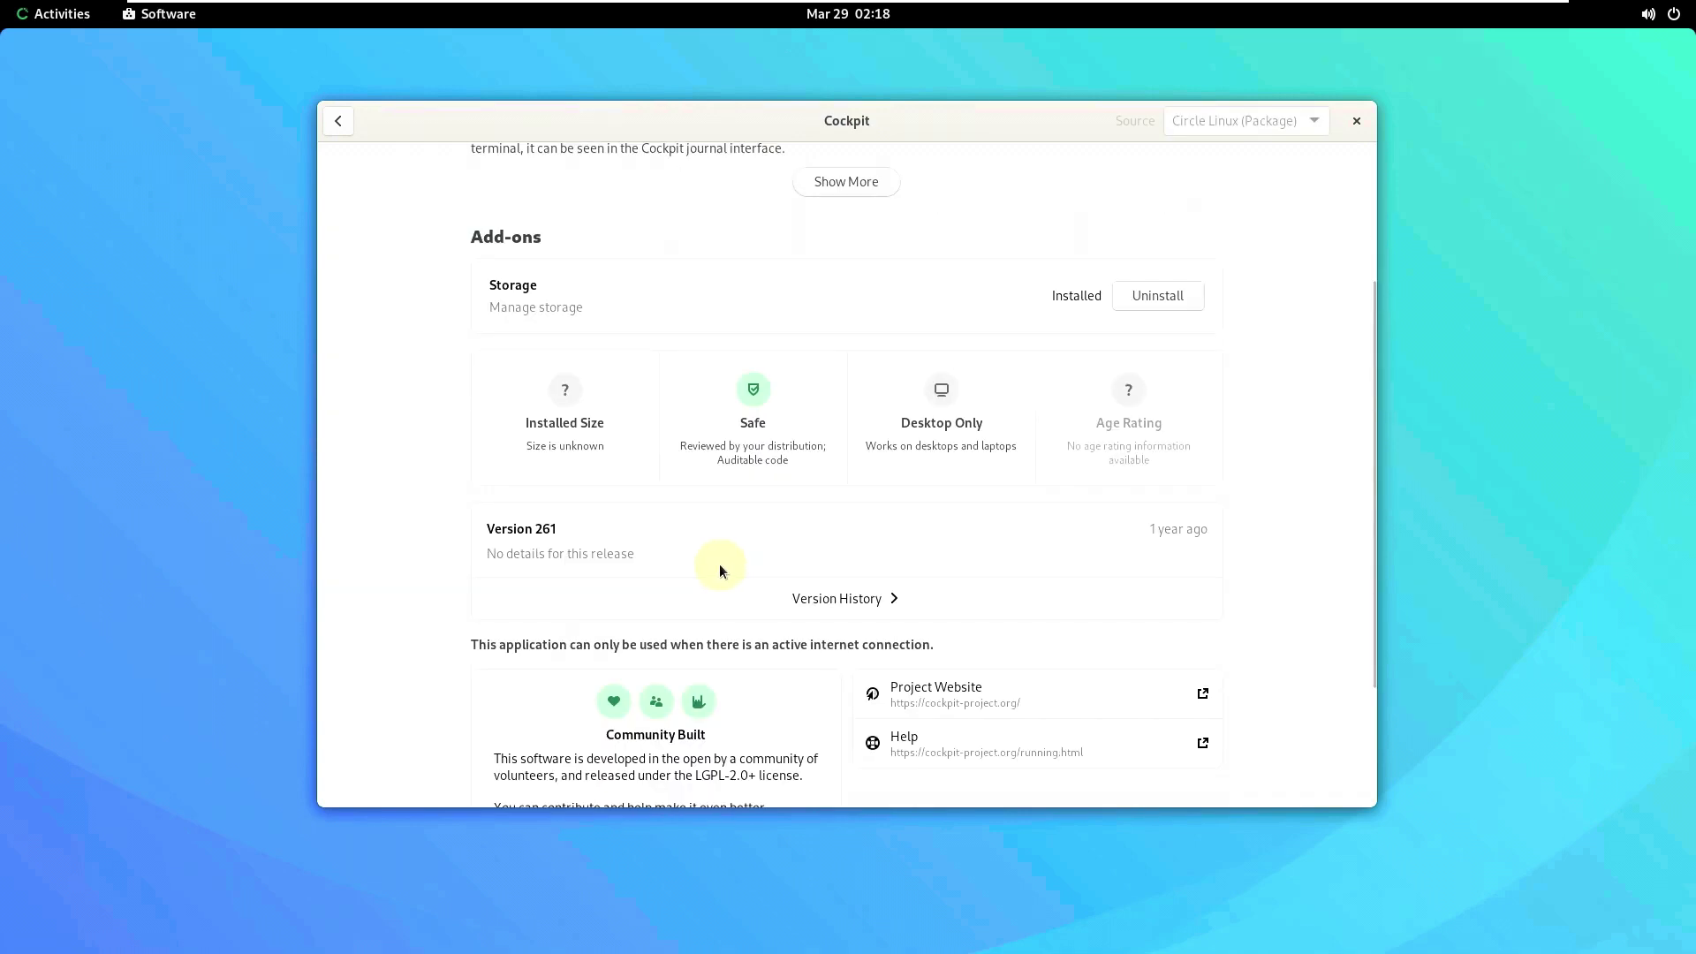
pyautogui.click(338, 121)
# - From Software's Updates page, open Network Settings, review VPN and Network Proxy, and close Settings
pyautogui.click(989, 126)
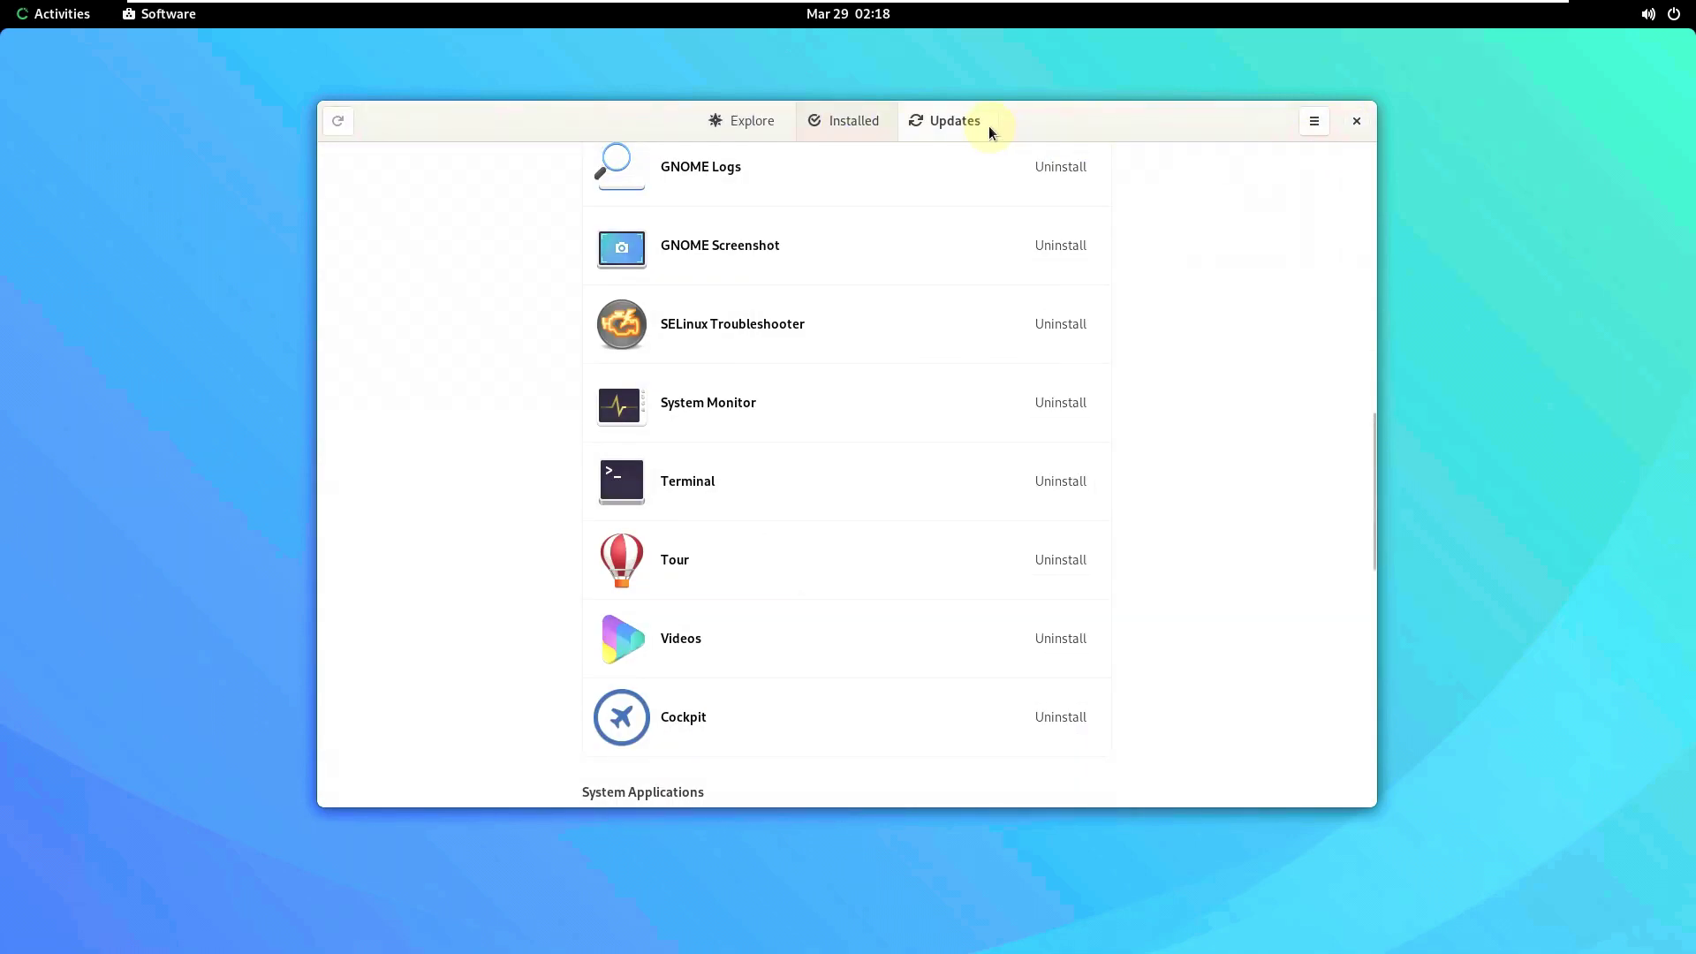
pyautogui.click(883, 592)
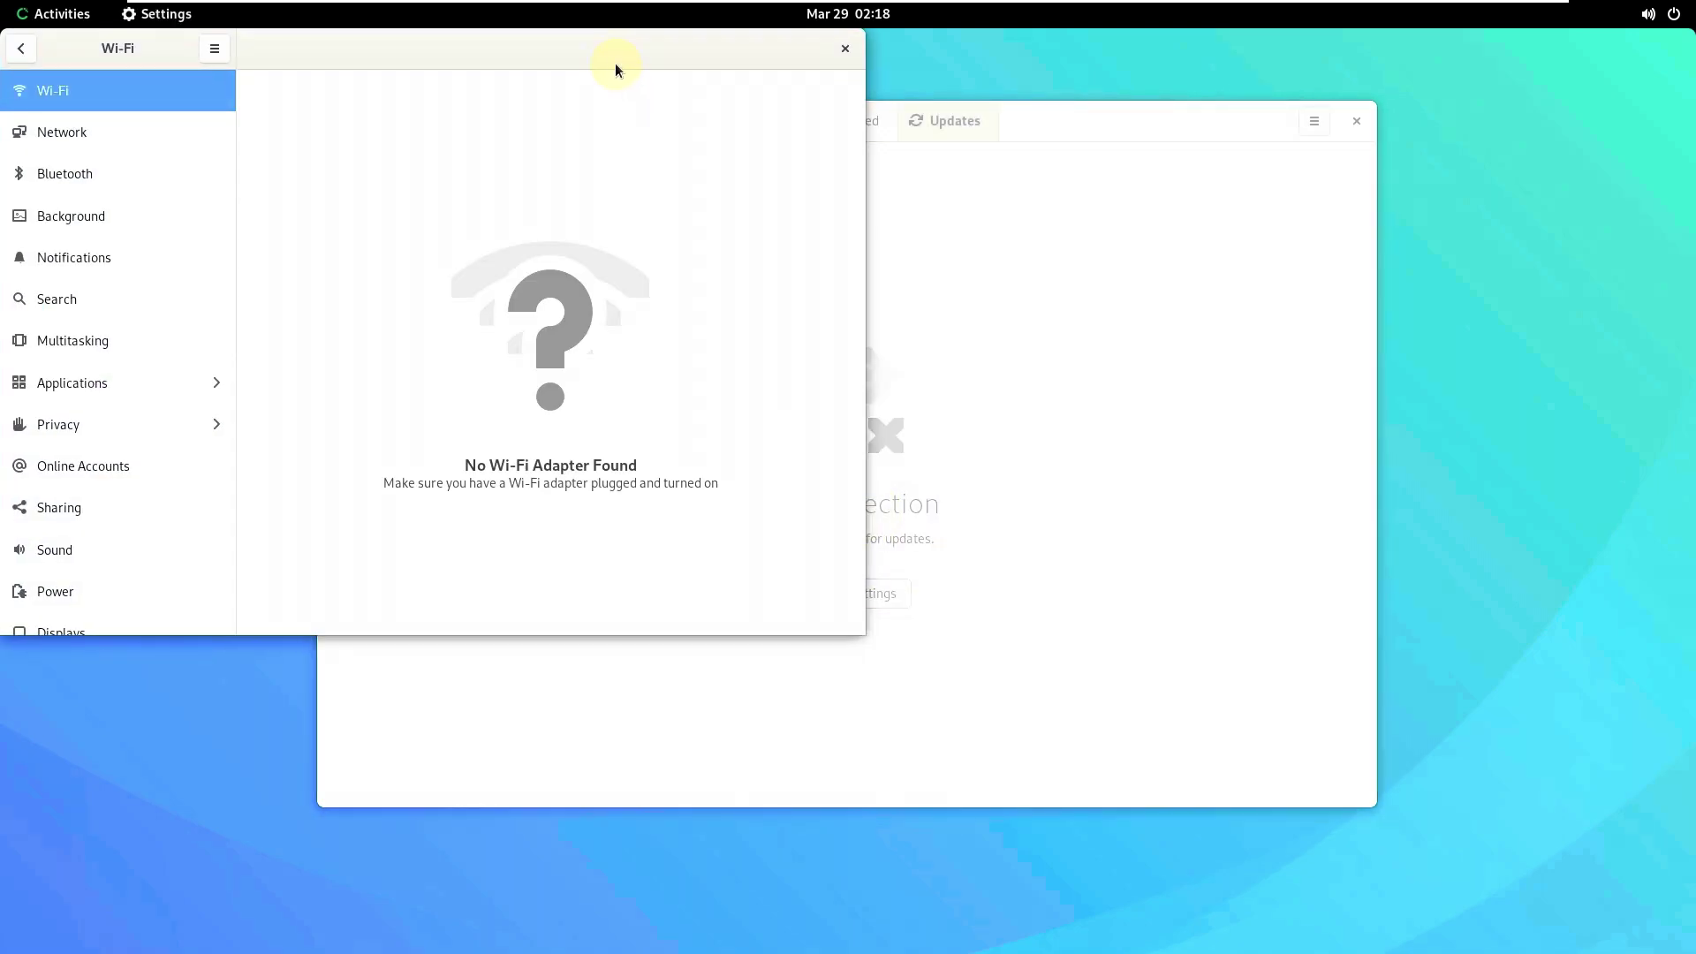
pyautogui.moveTo(617, 66); pyautogui.dragTo(1007, 230)
pyautogui.click(592, 292)
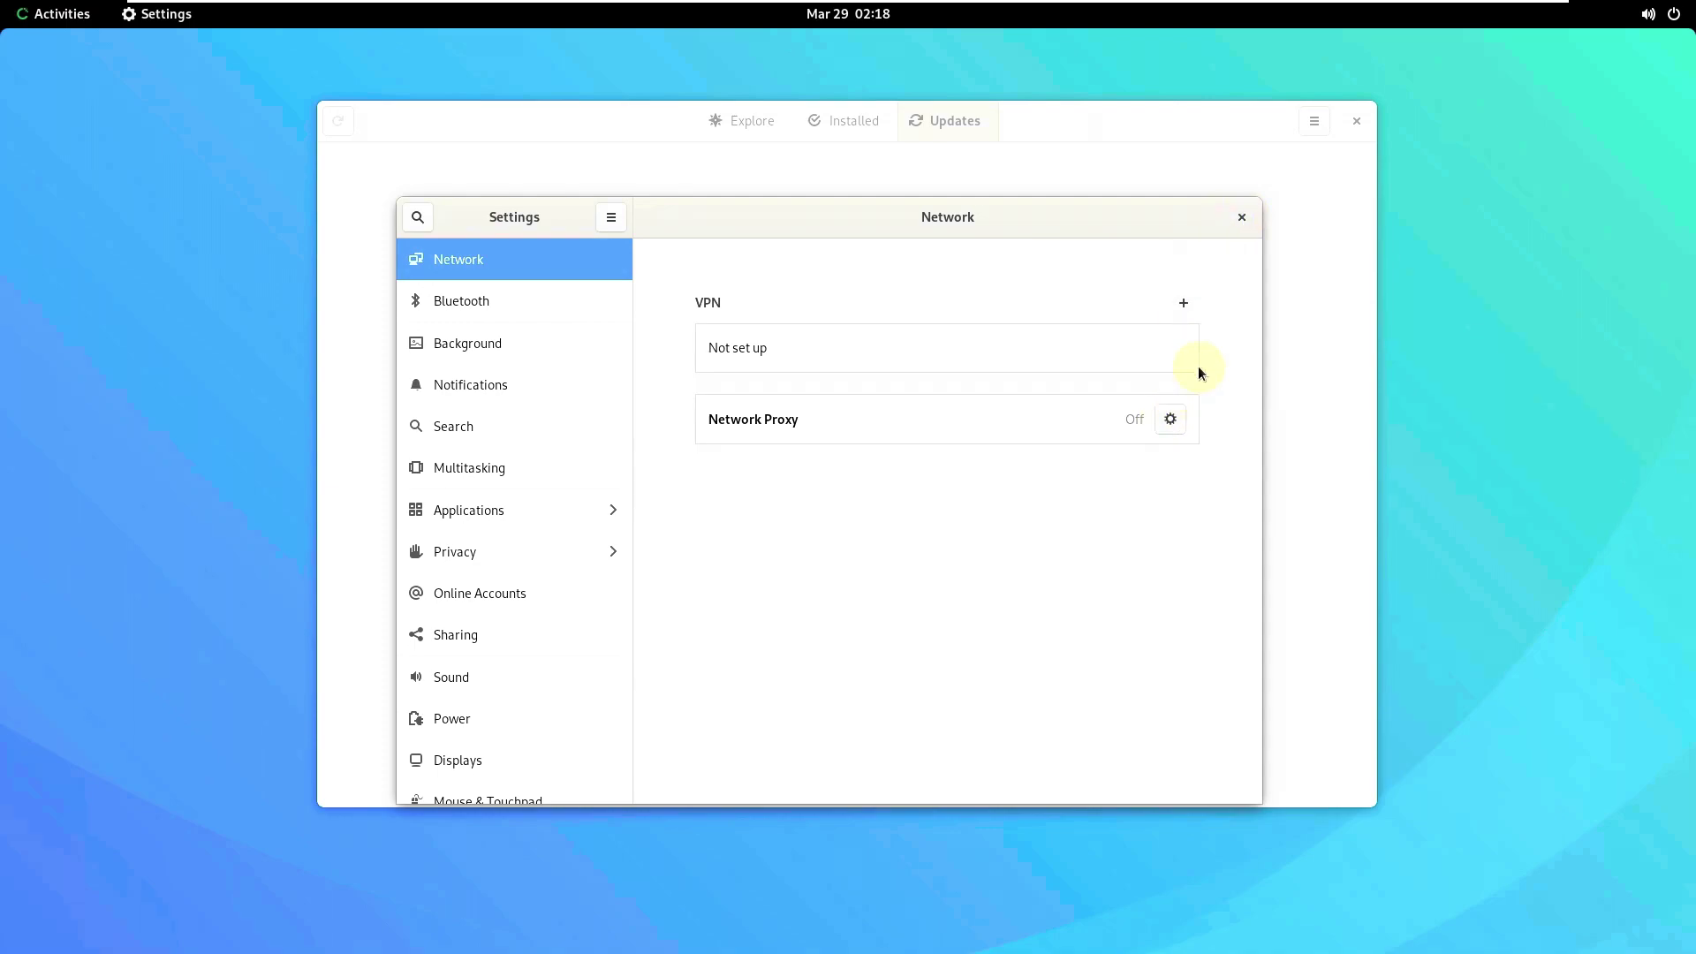
pyautogui.click(1238, 216)
# - Close Software, launch Firefox, and close its Mozilla privacy page tab
pyautogui.click(1363, 126)
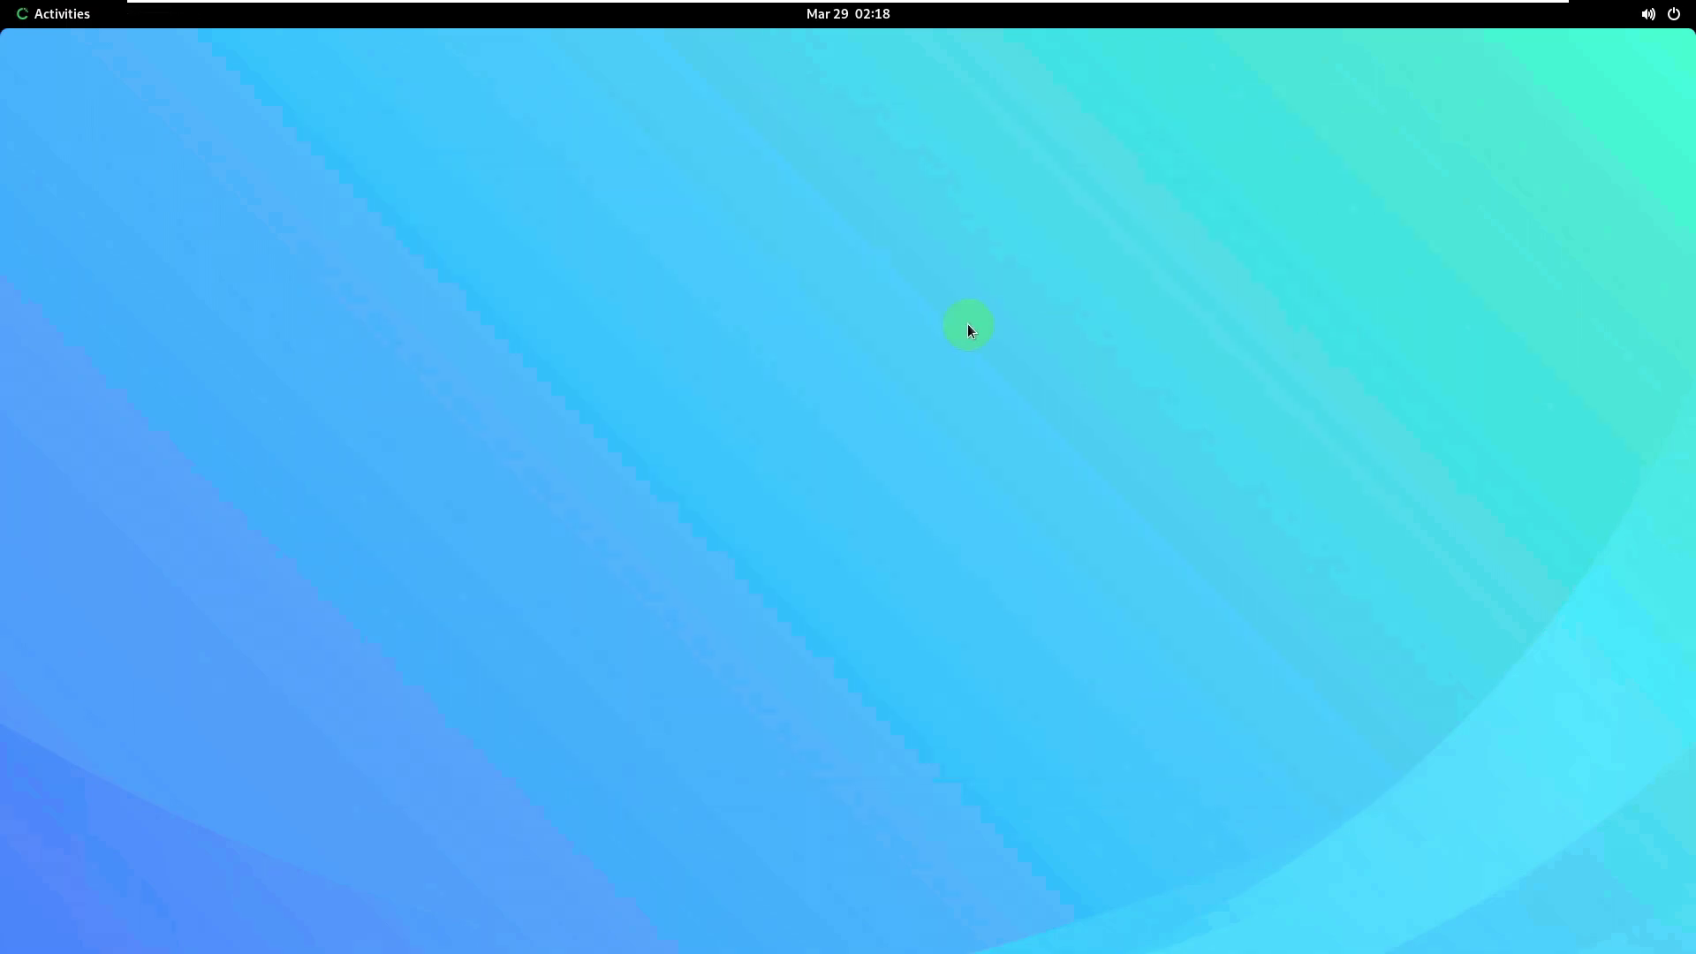
pyautogui.click(55, 14)
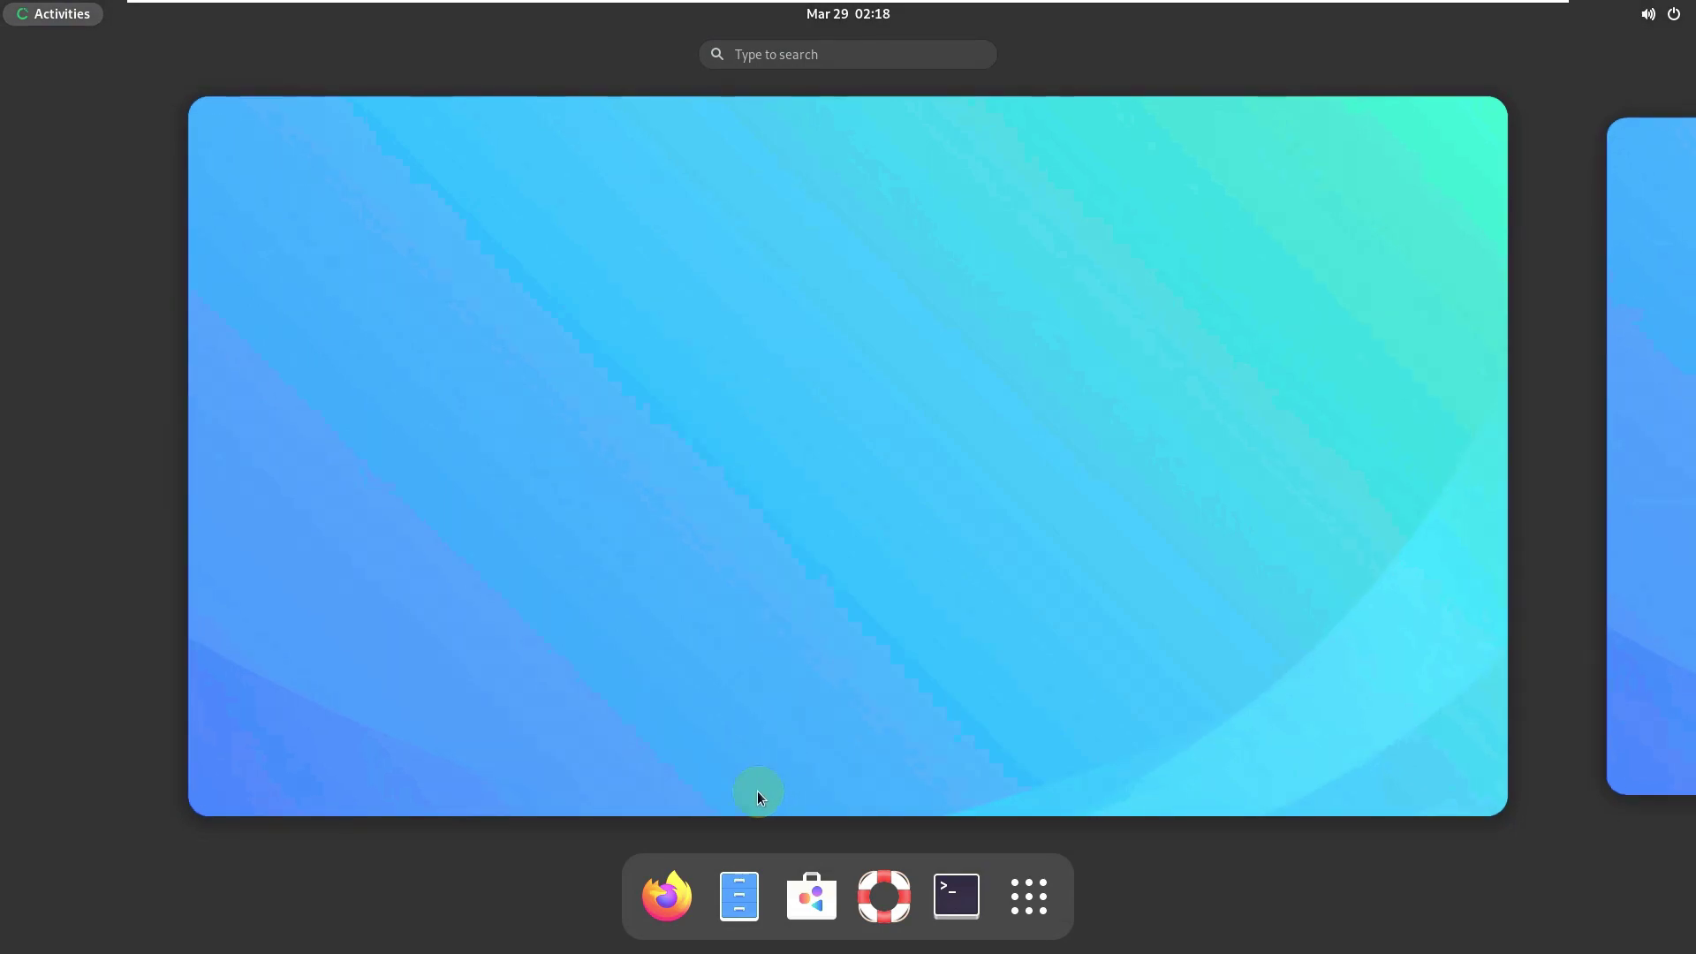
pyautogui.click(680, 885)
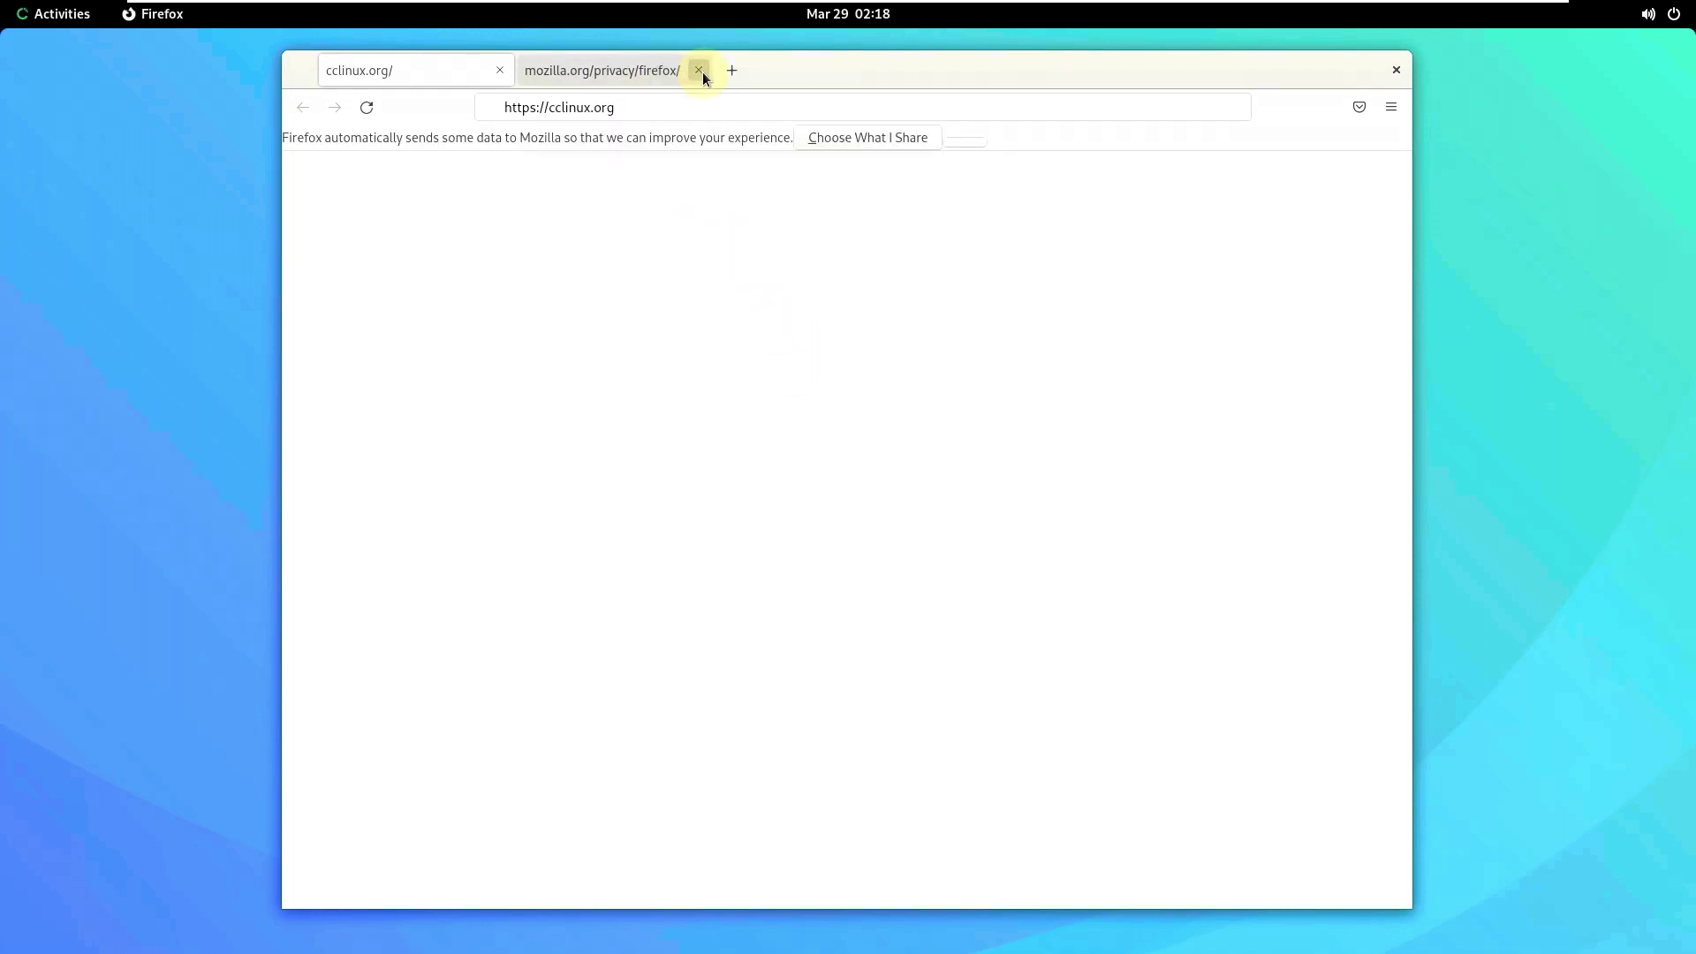
pyautogui.click(702, 72)
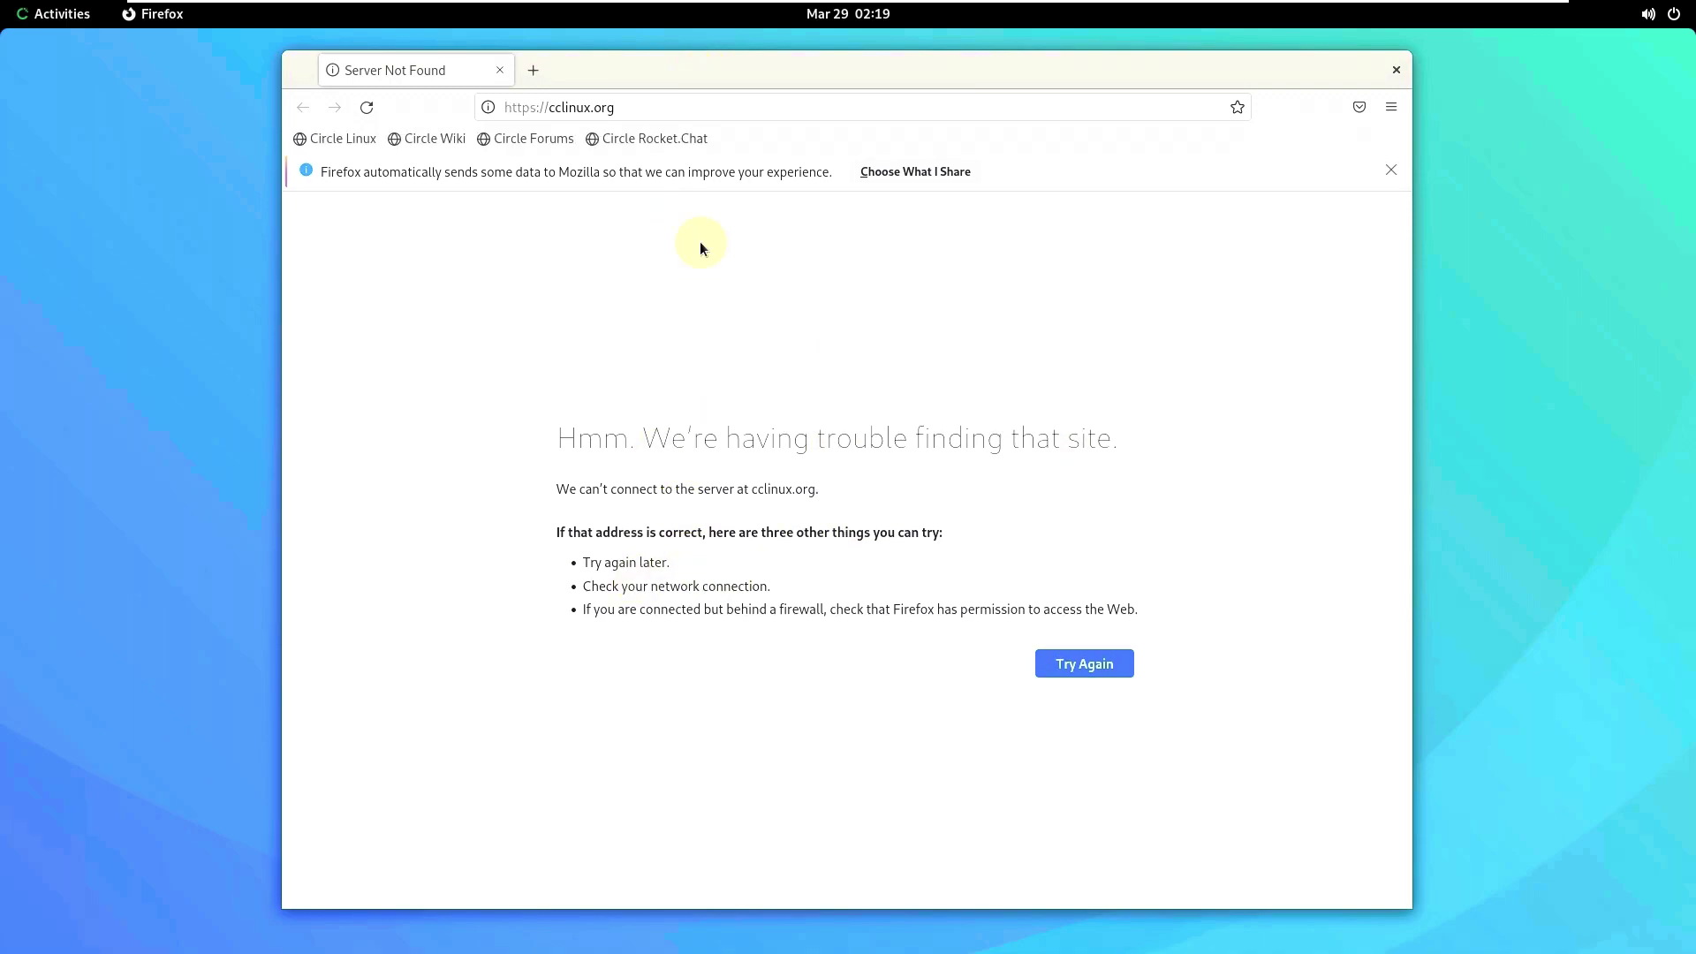
# - Check About Firefox showing version 102.5.0esr (64-bit), then close the Firefox window
pyautogui.click(1389, 107)
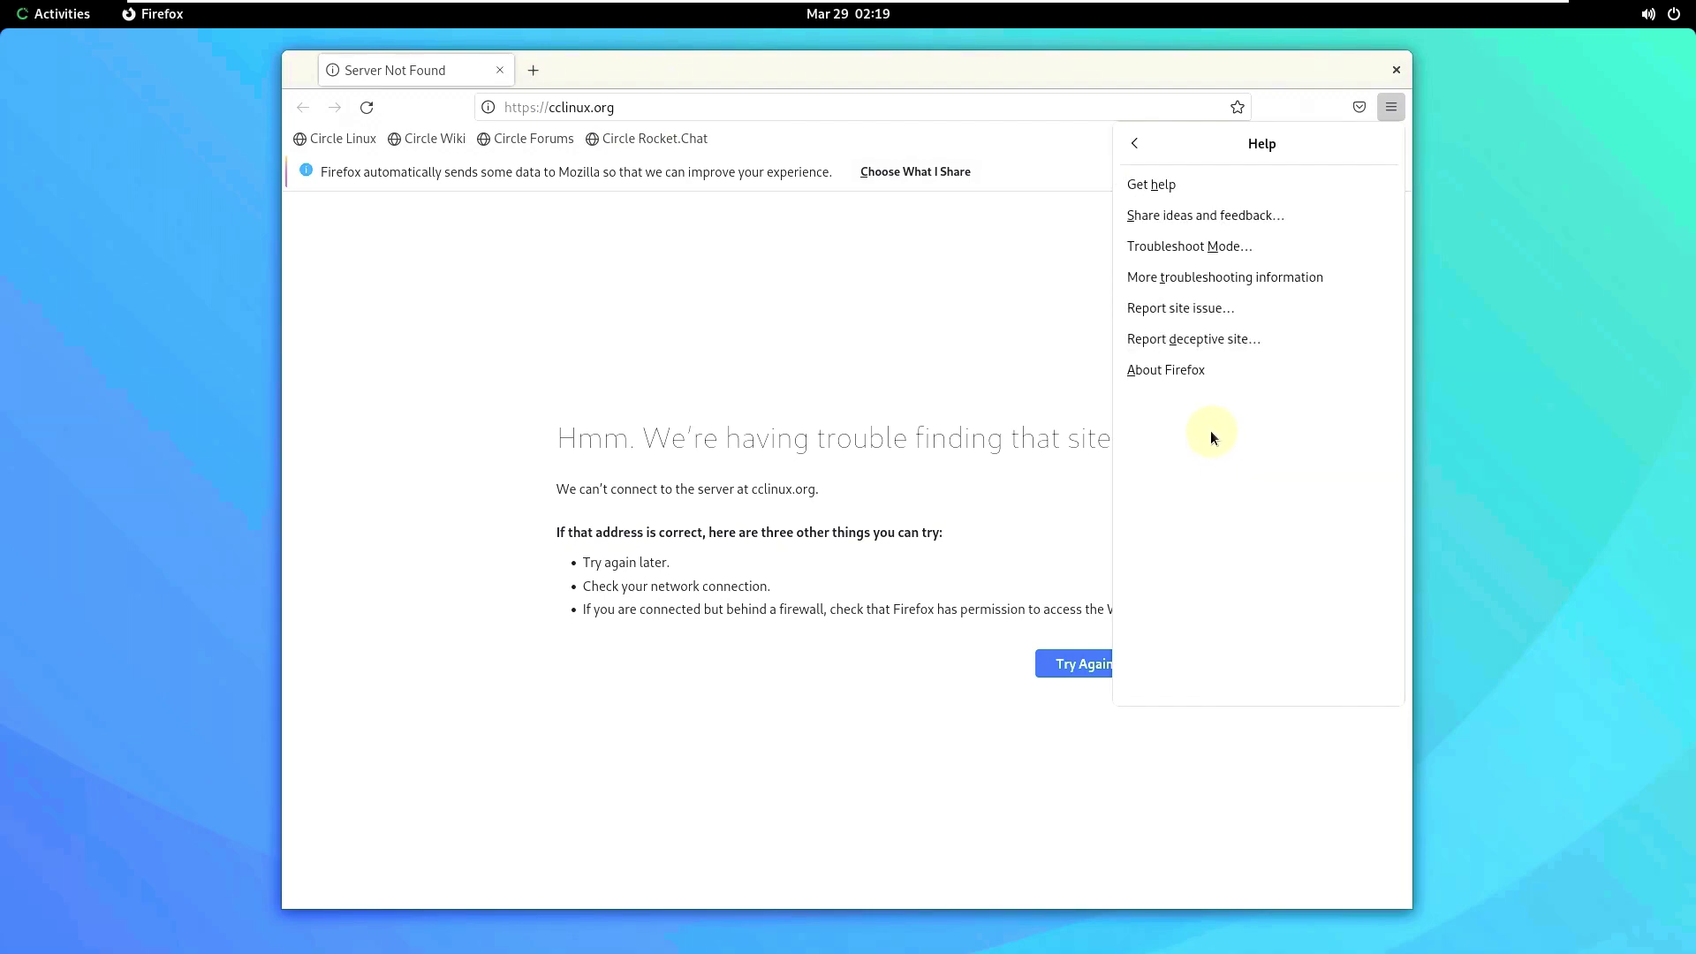
pyautogui.click(1195, 379)
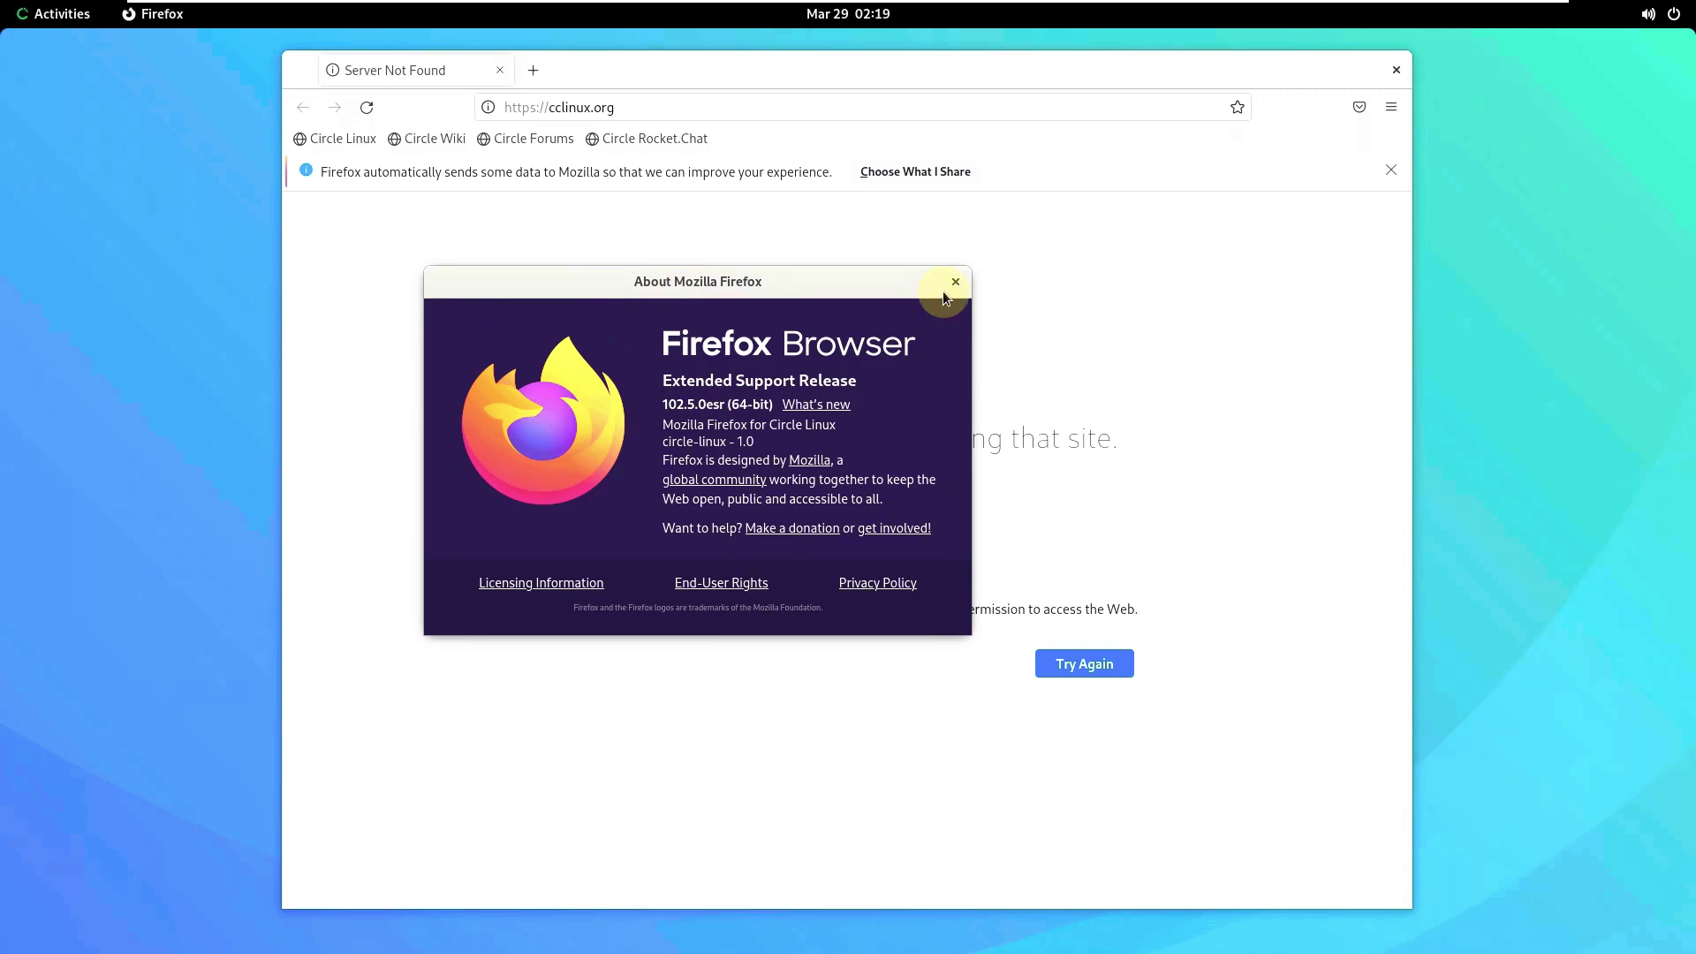
pyautogui.click(1396, 70)
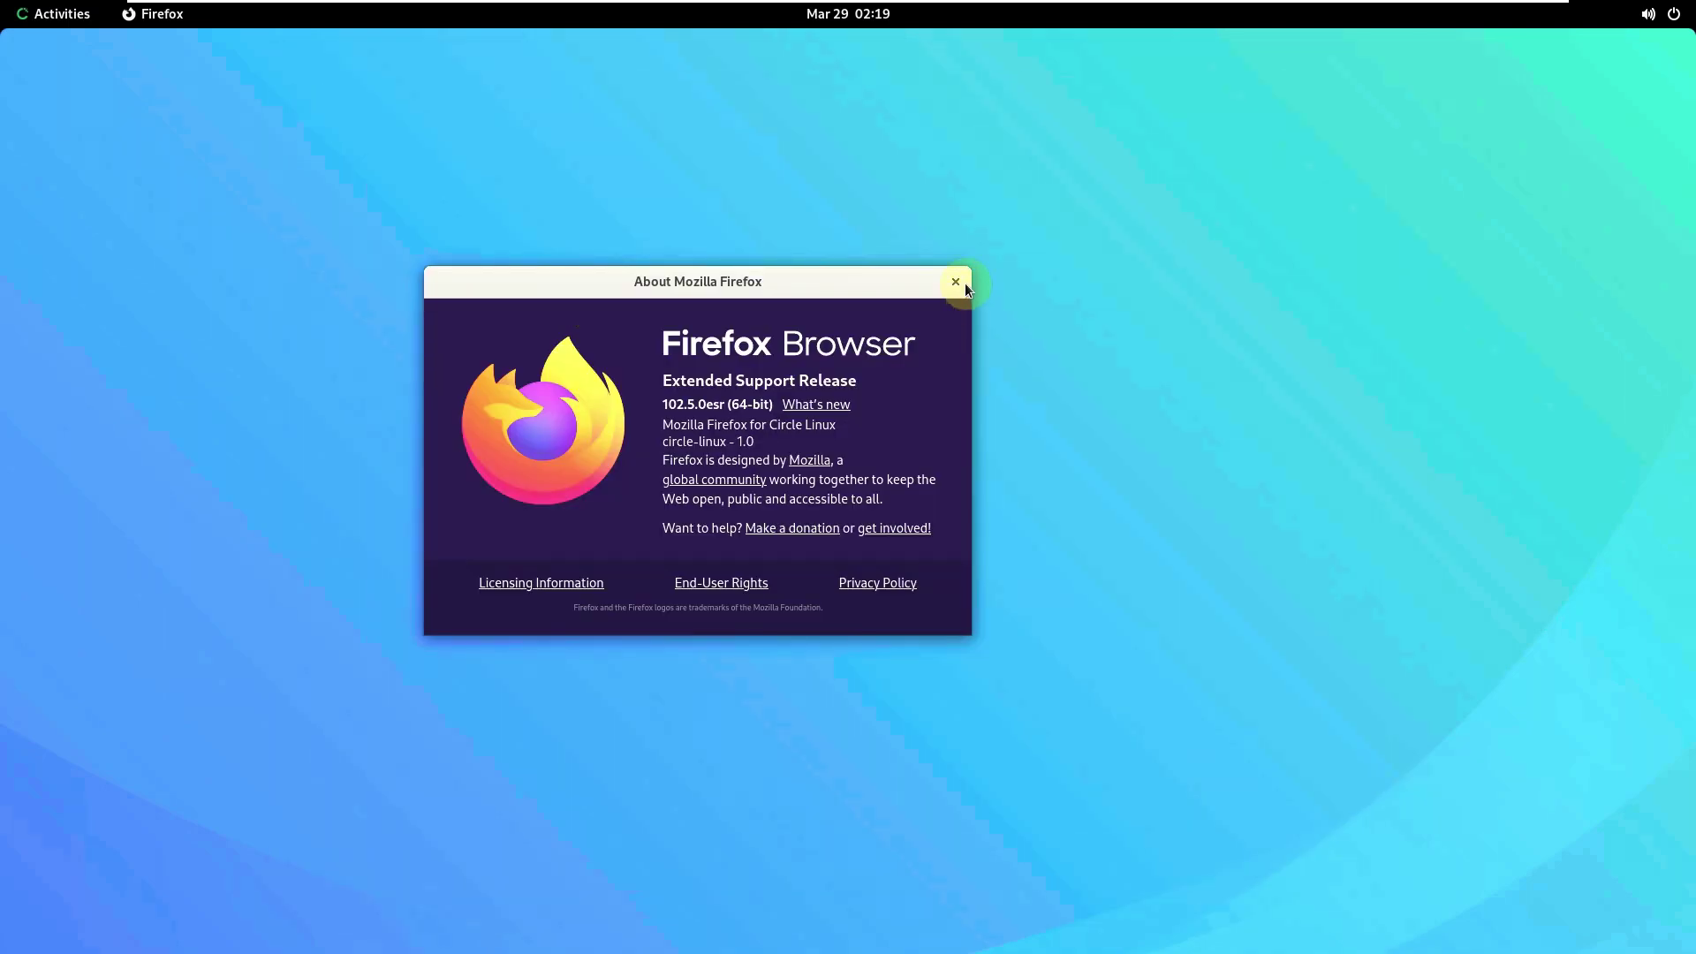
# - Launch System Monitor from the app grid and confirm version 40.1 in its About dialog
pyautogui.click(65, 18)
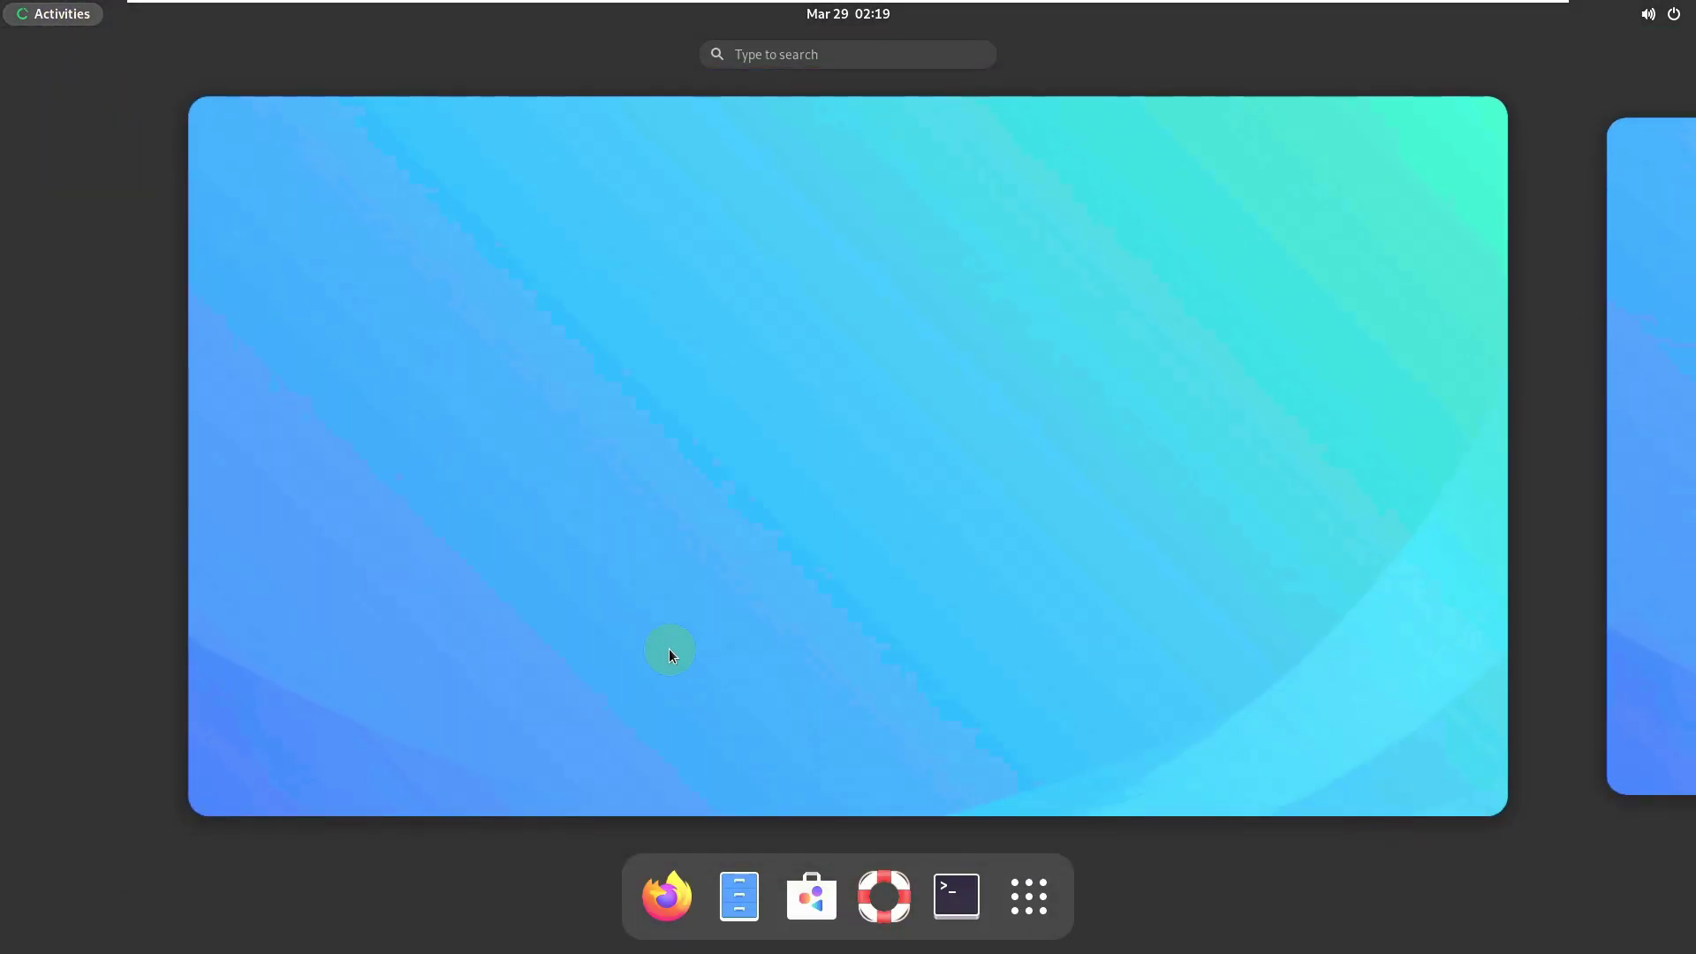
pyautogui.click(1029, 897)
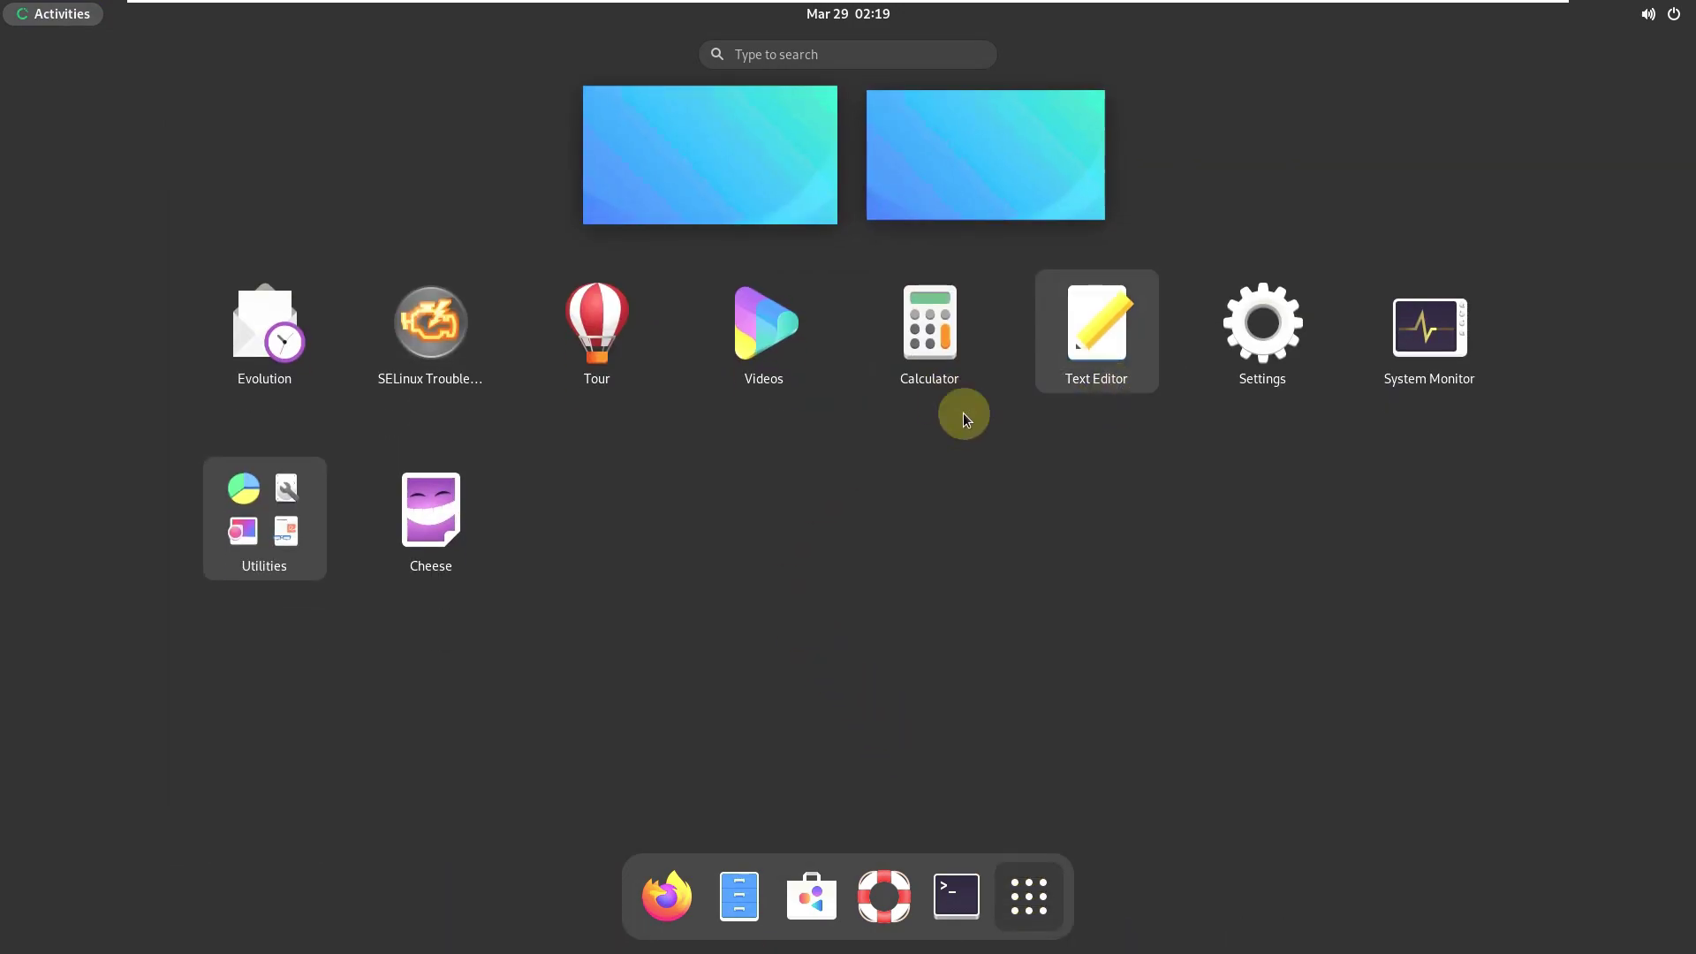
pyautogui.click(1434, 346)
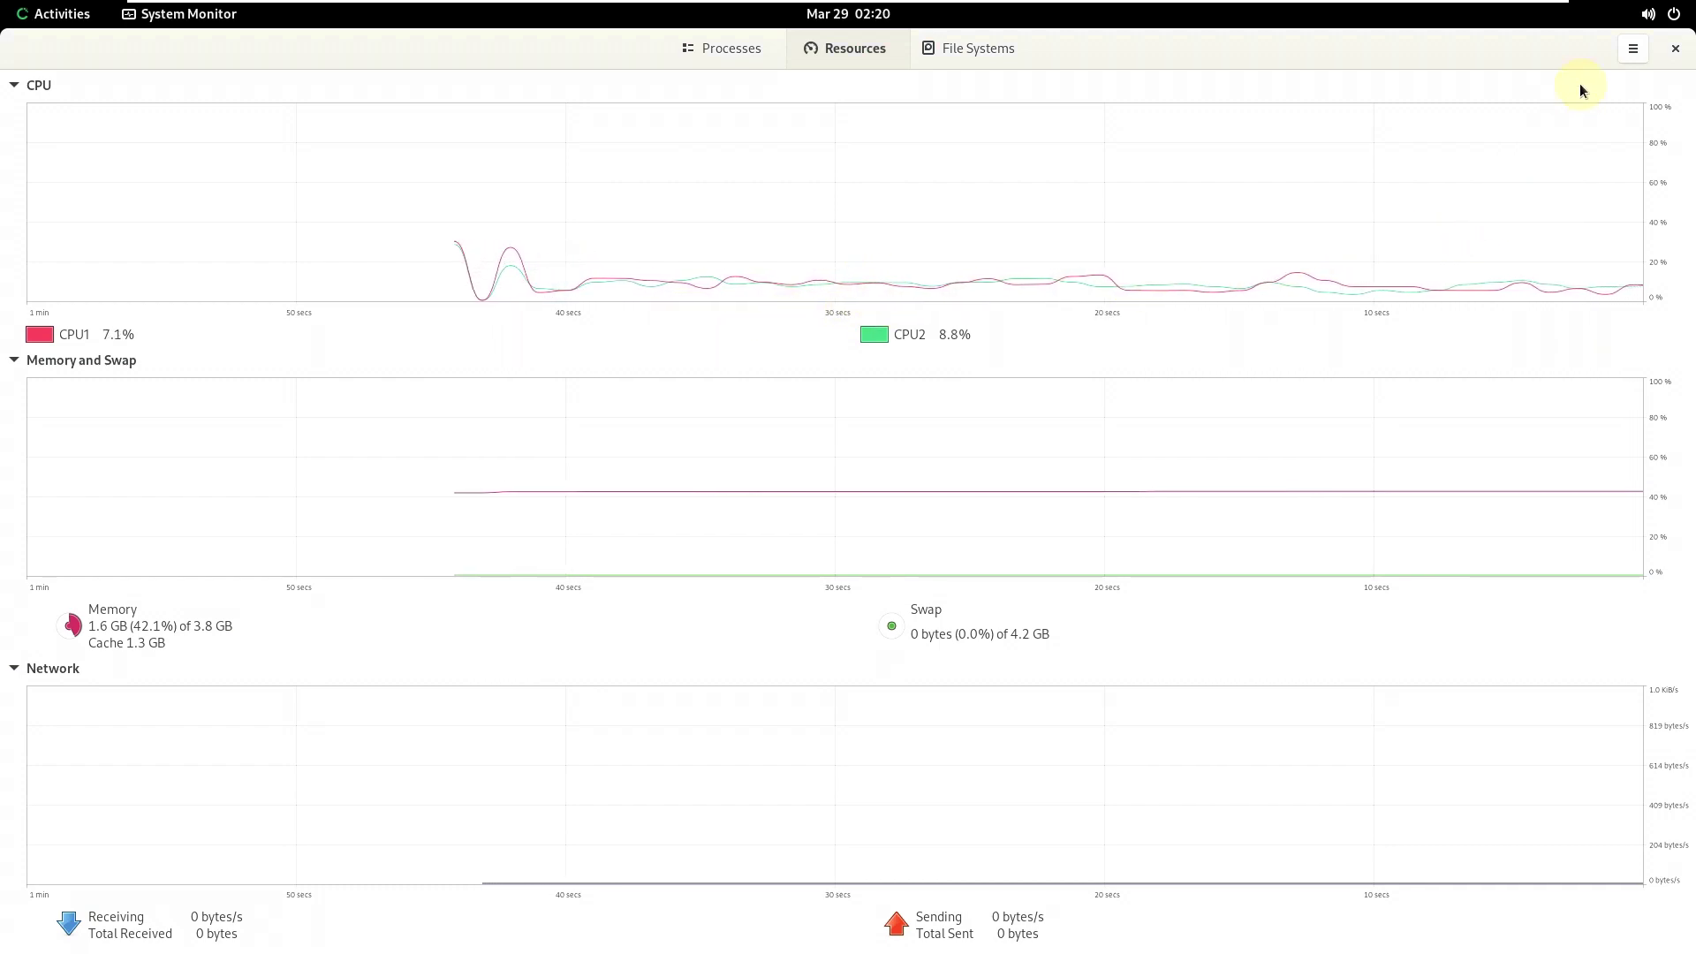
pyautogui.click(1632, 49)
pyautogui.click(1564, 211)
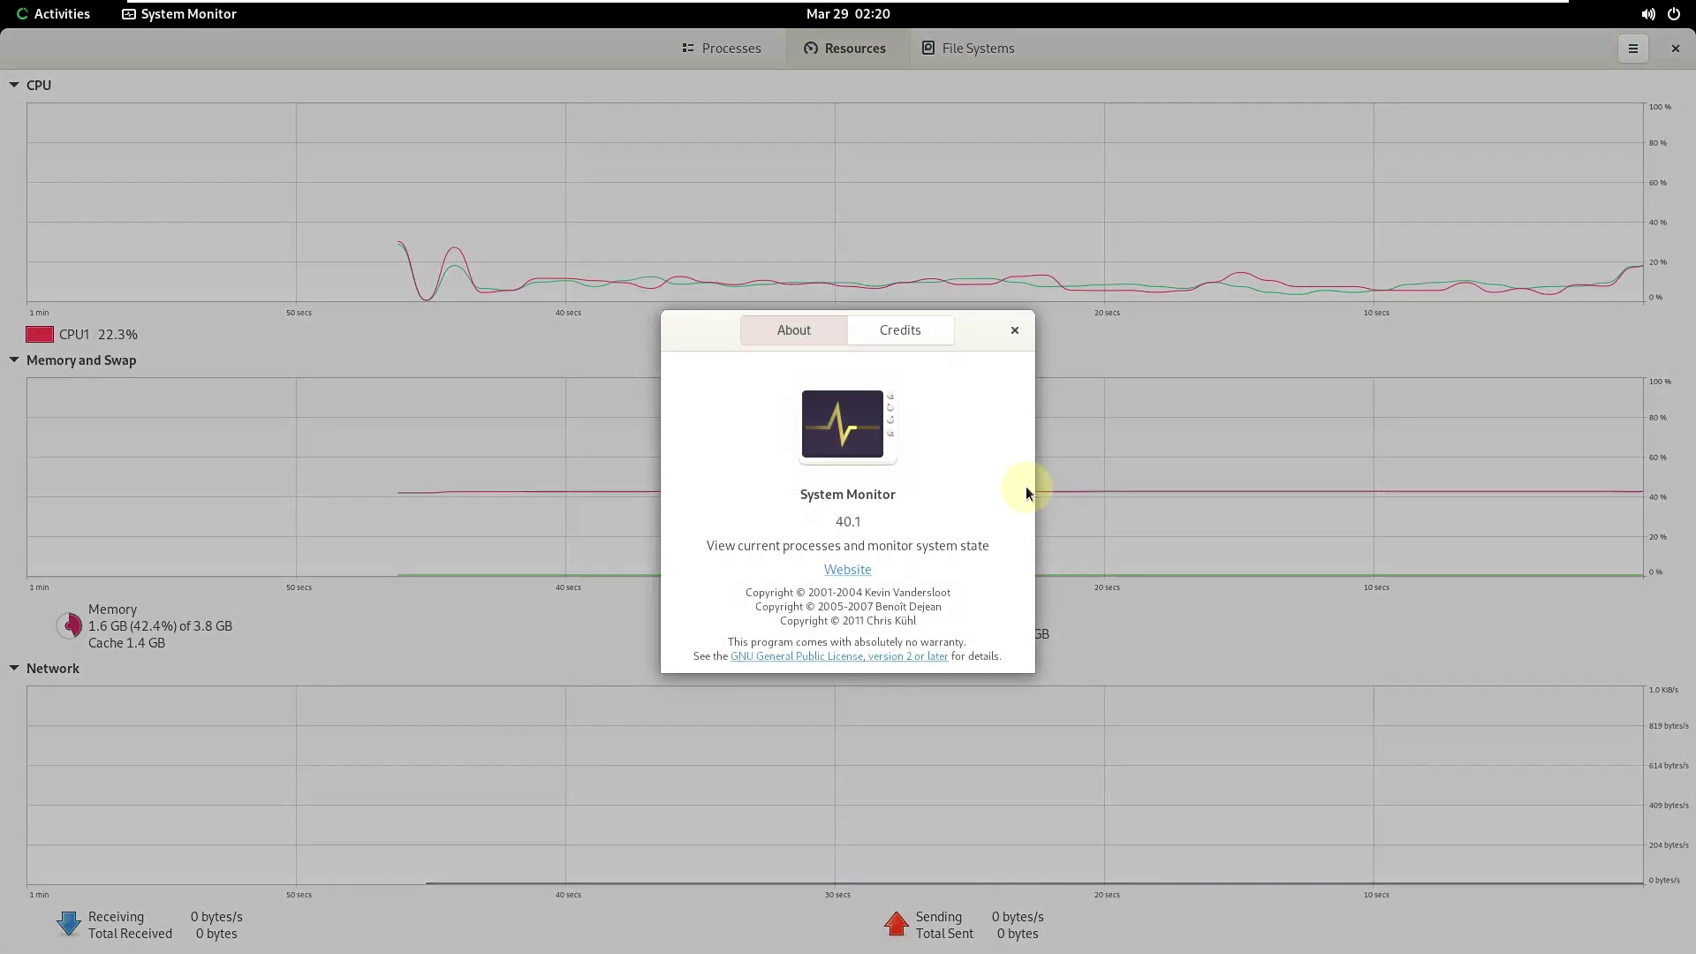
pyautogui.moveTo(866, 524); pyautogui.dragTo(815, 529)
pyautogui.click(1014, 331)
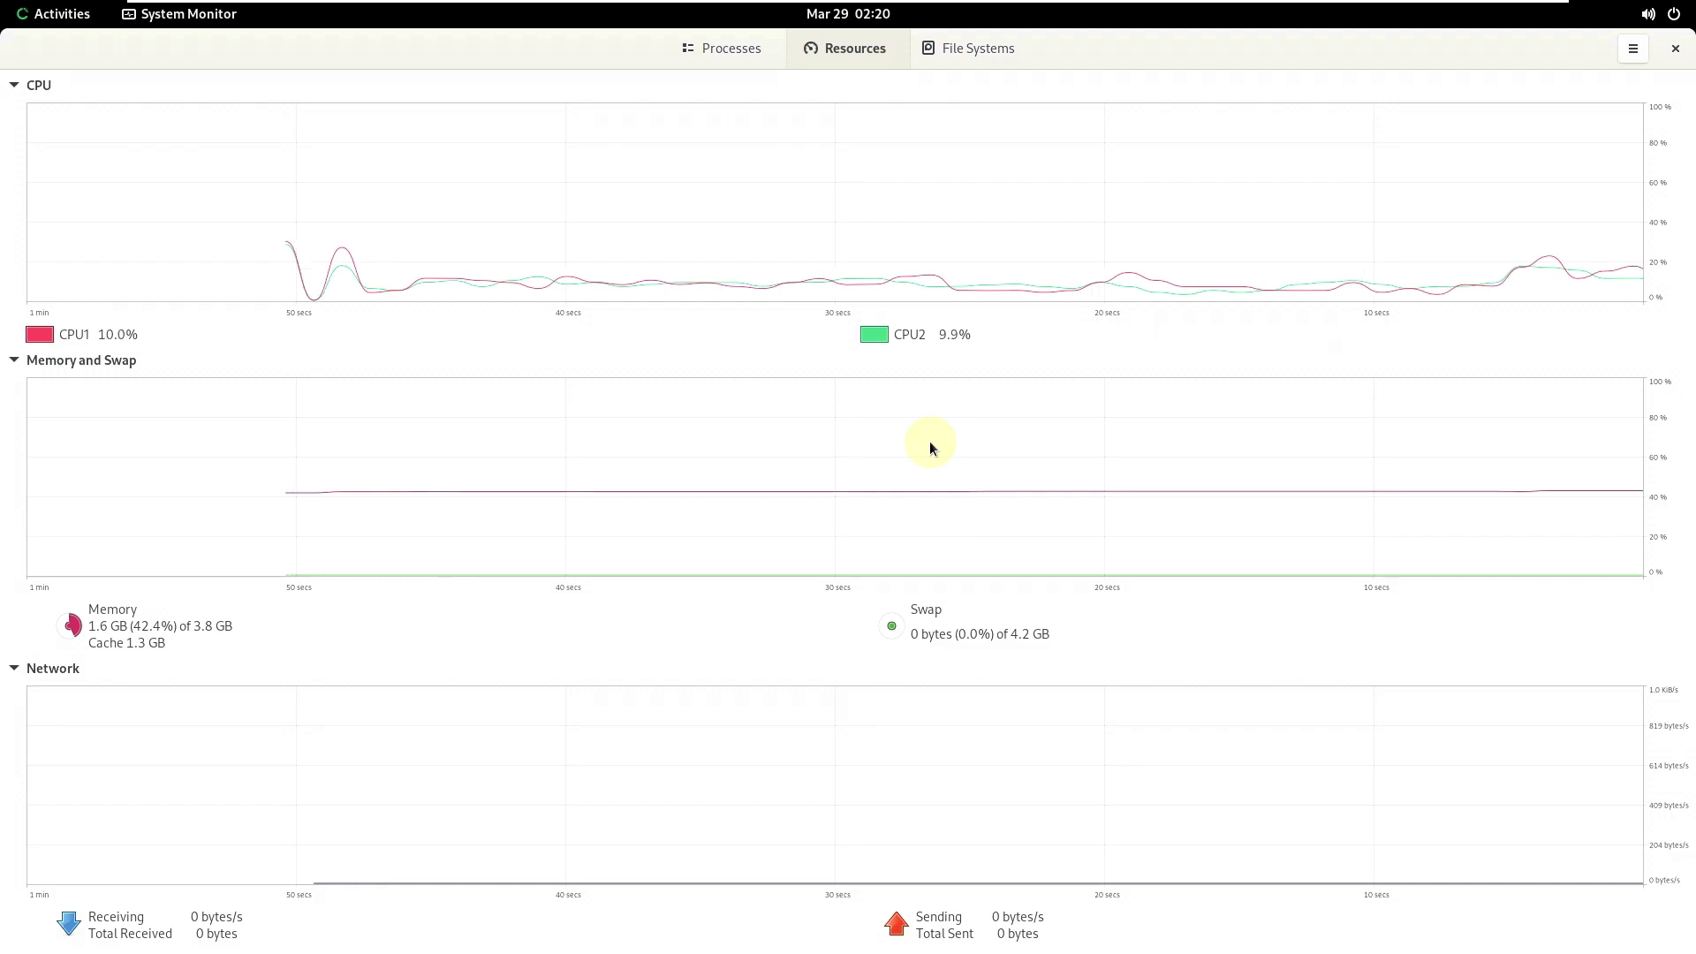
pyautogui.click(749, 45)
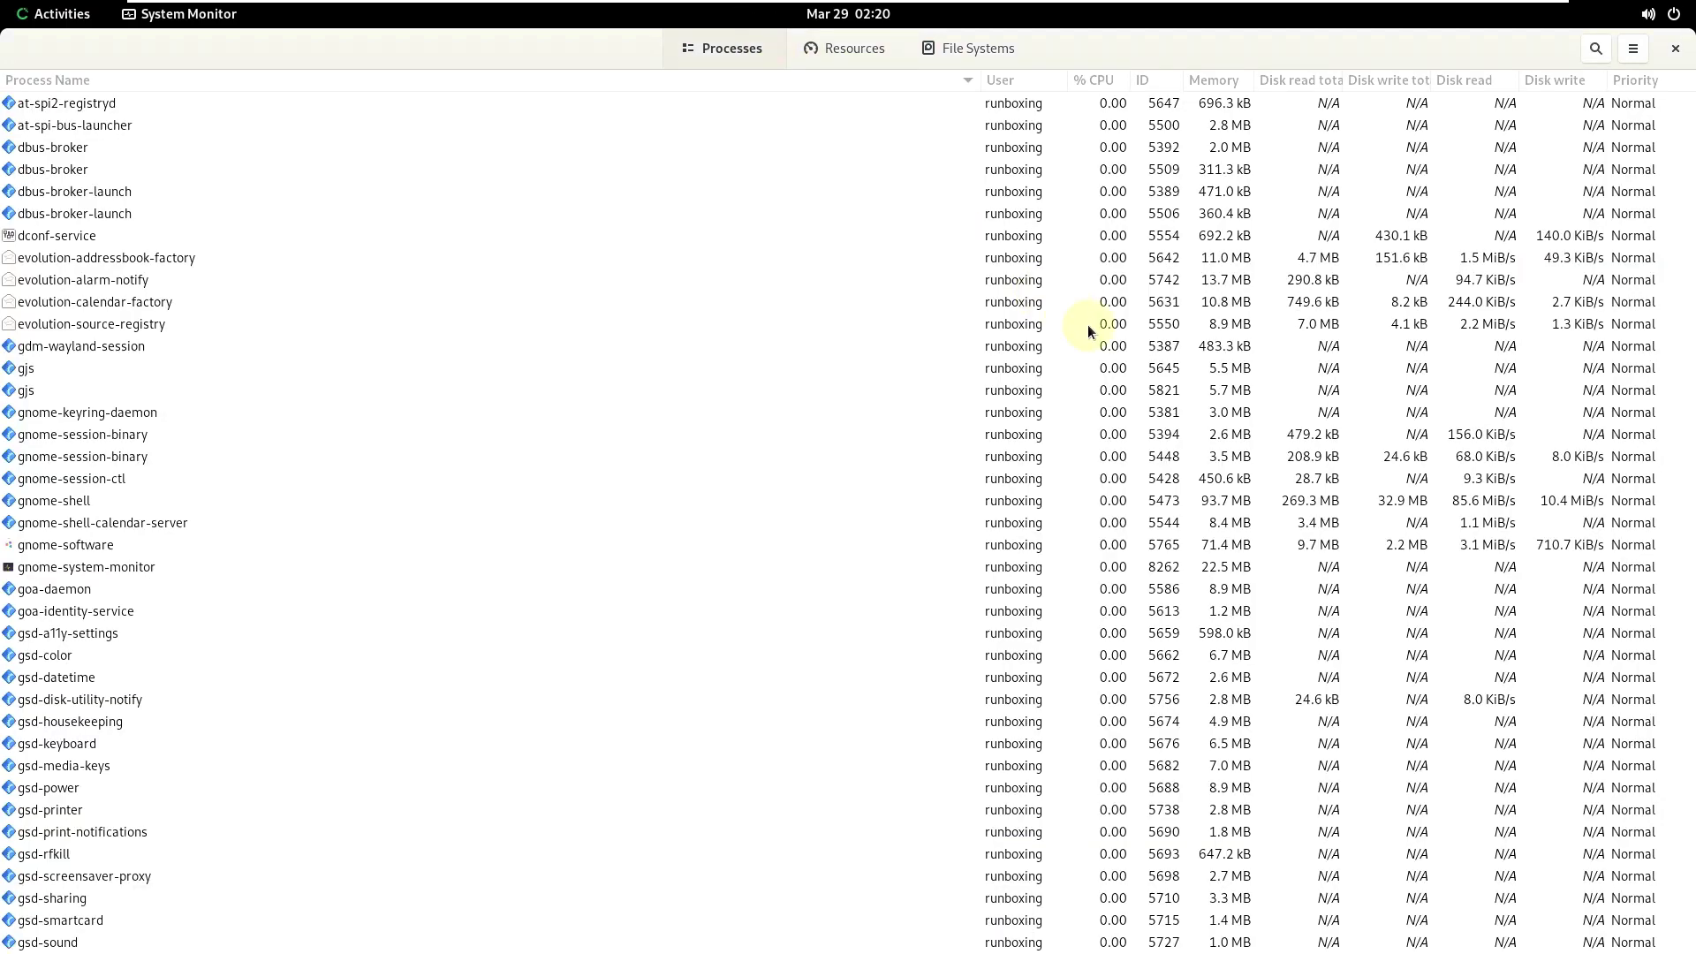
pyautogui.click(879, 49)
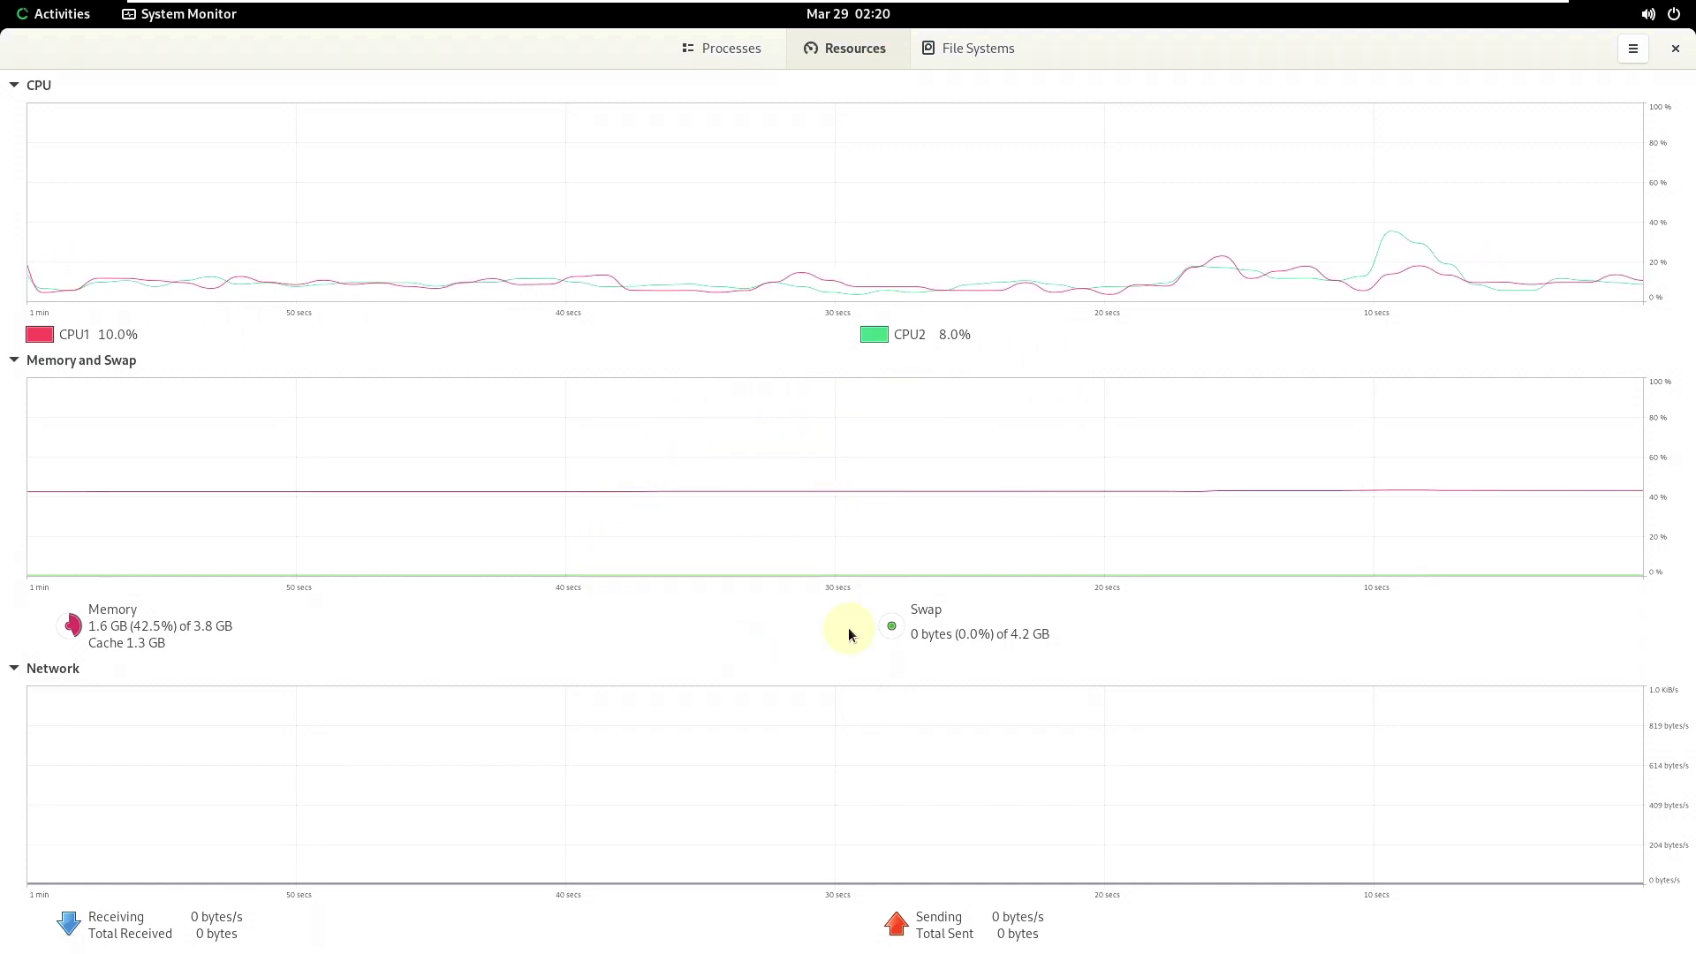
# - Close System Monitor and choose Power Off from the system menu, bringing up the 60-second countdown
pyautogui.click(1671, 54)
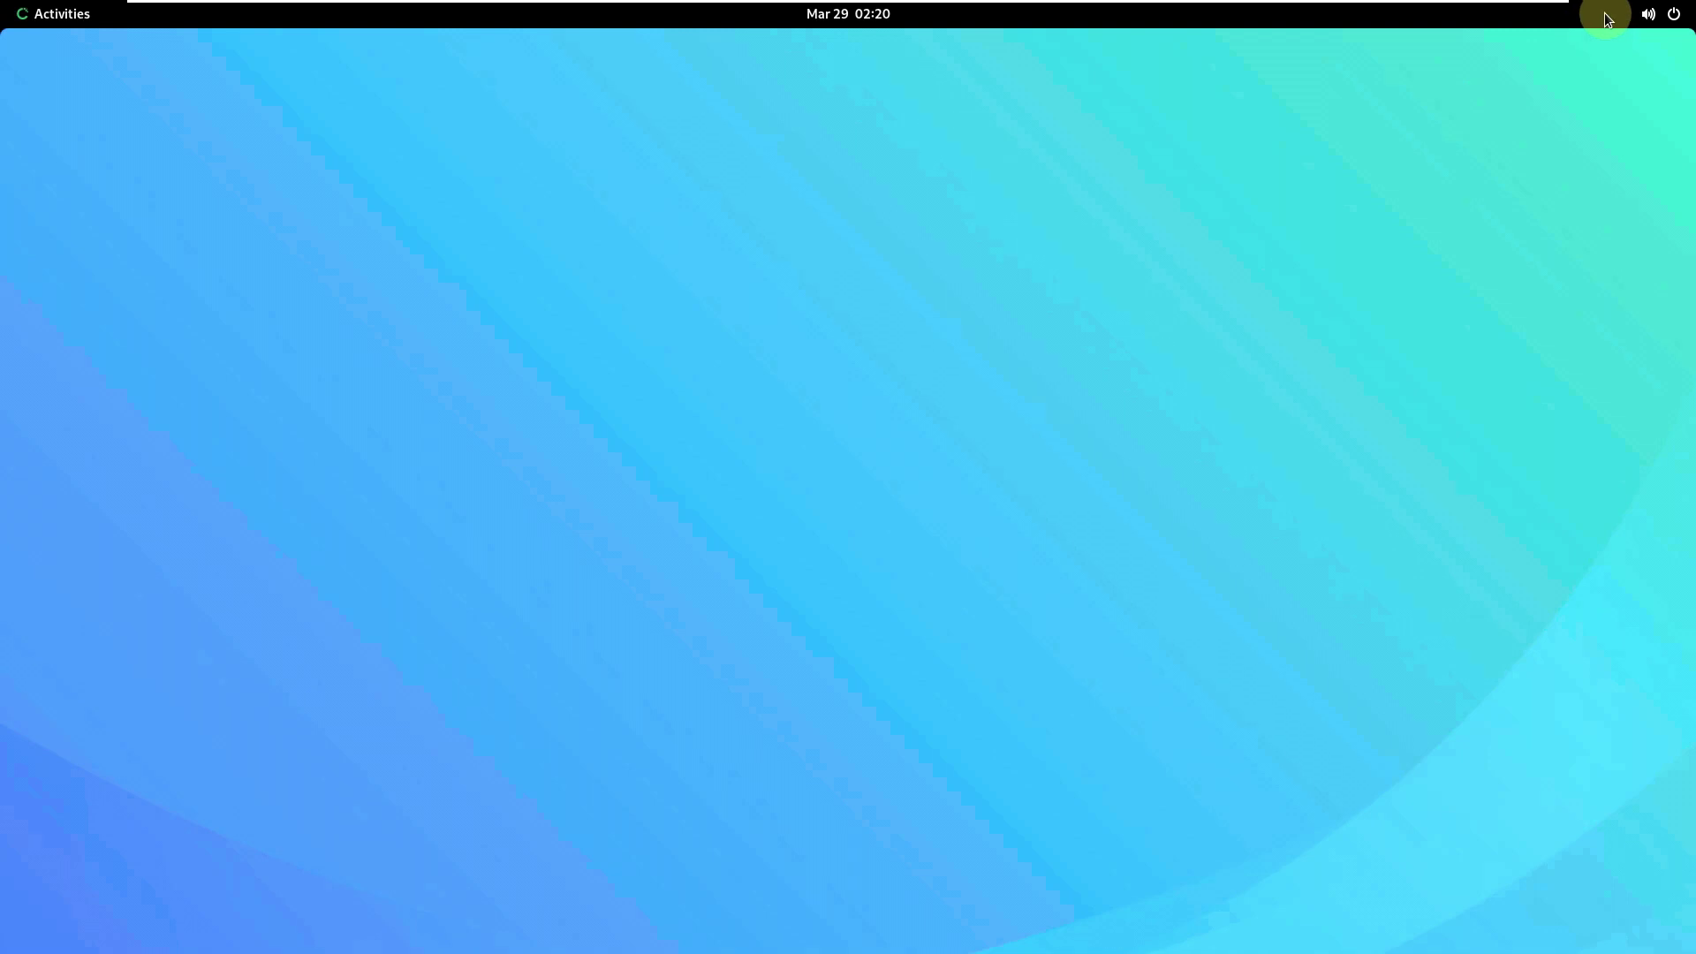
pyautogui.click(1660, 15)
pyautogui.click(1596, 221)
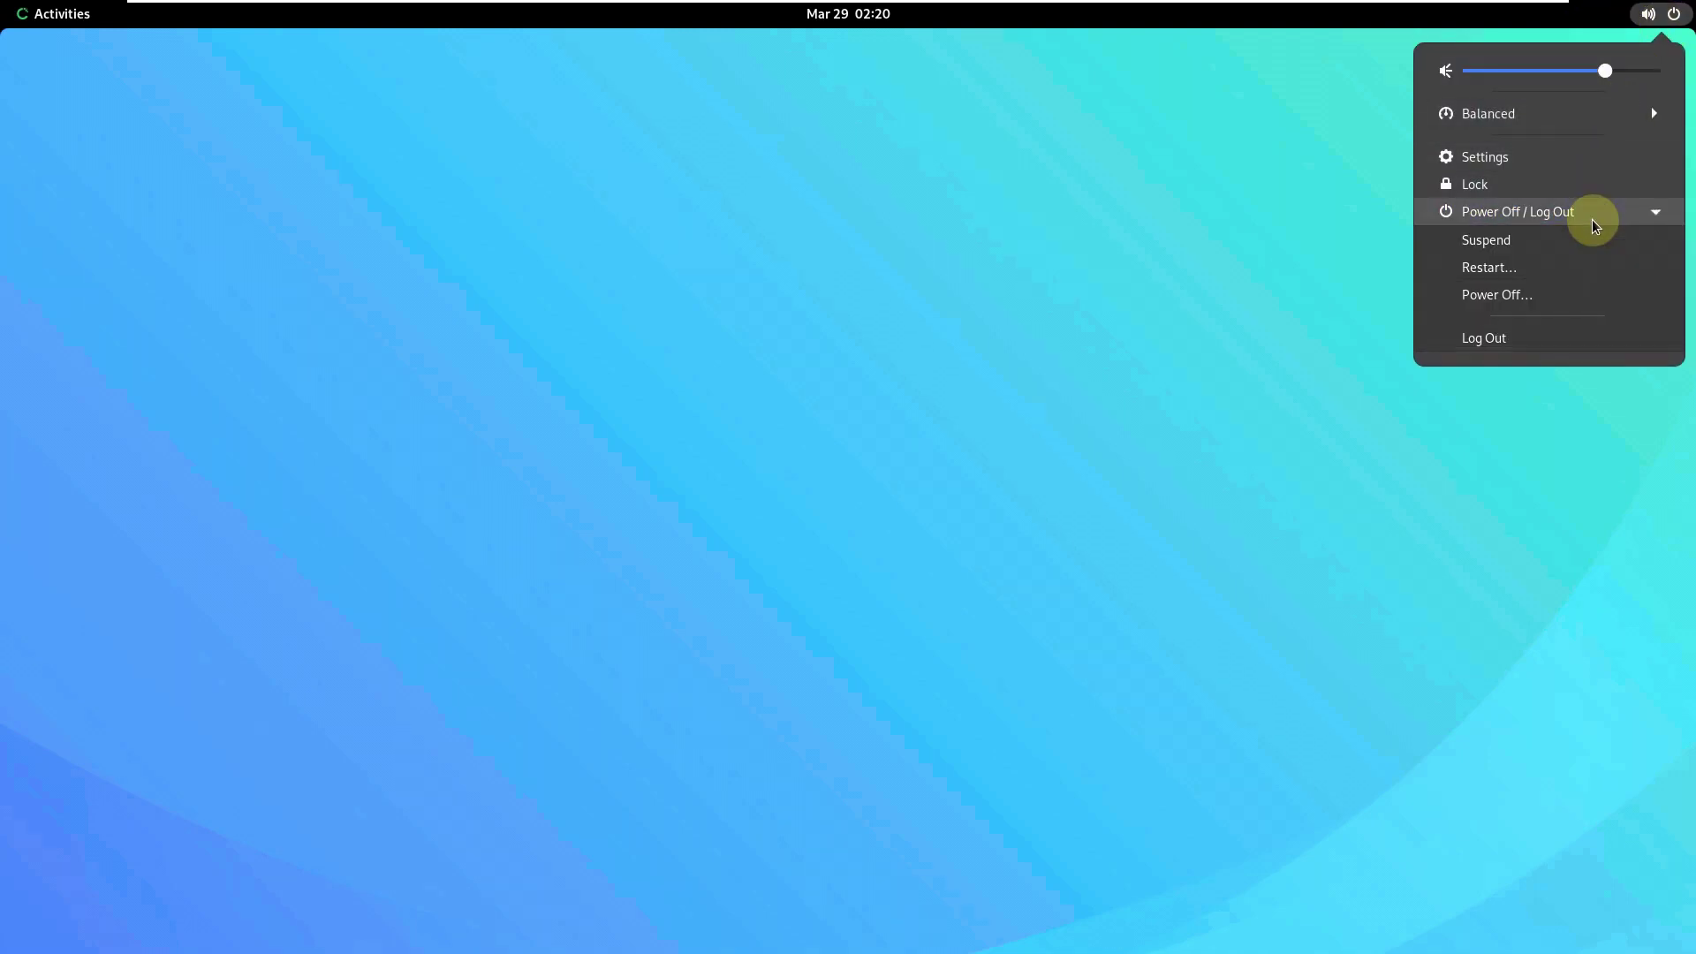
pyautogui.click(1548, 293)
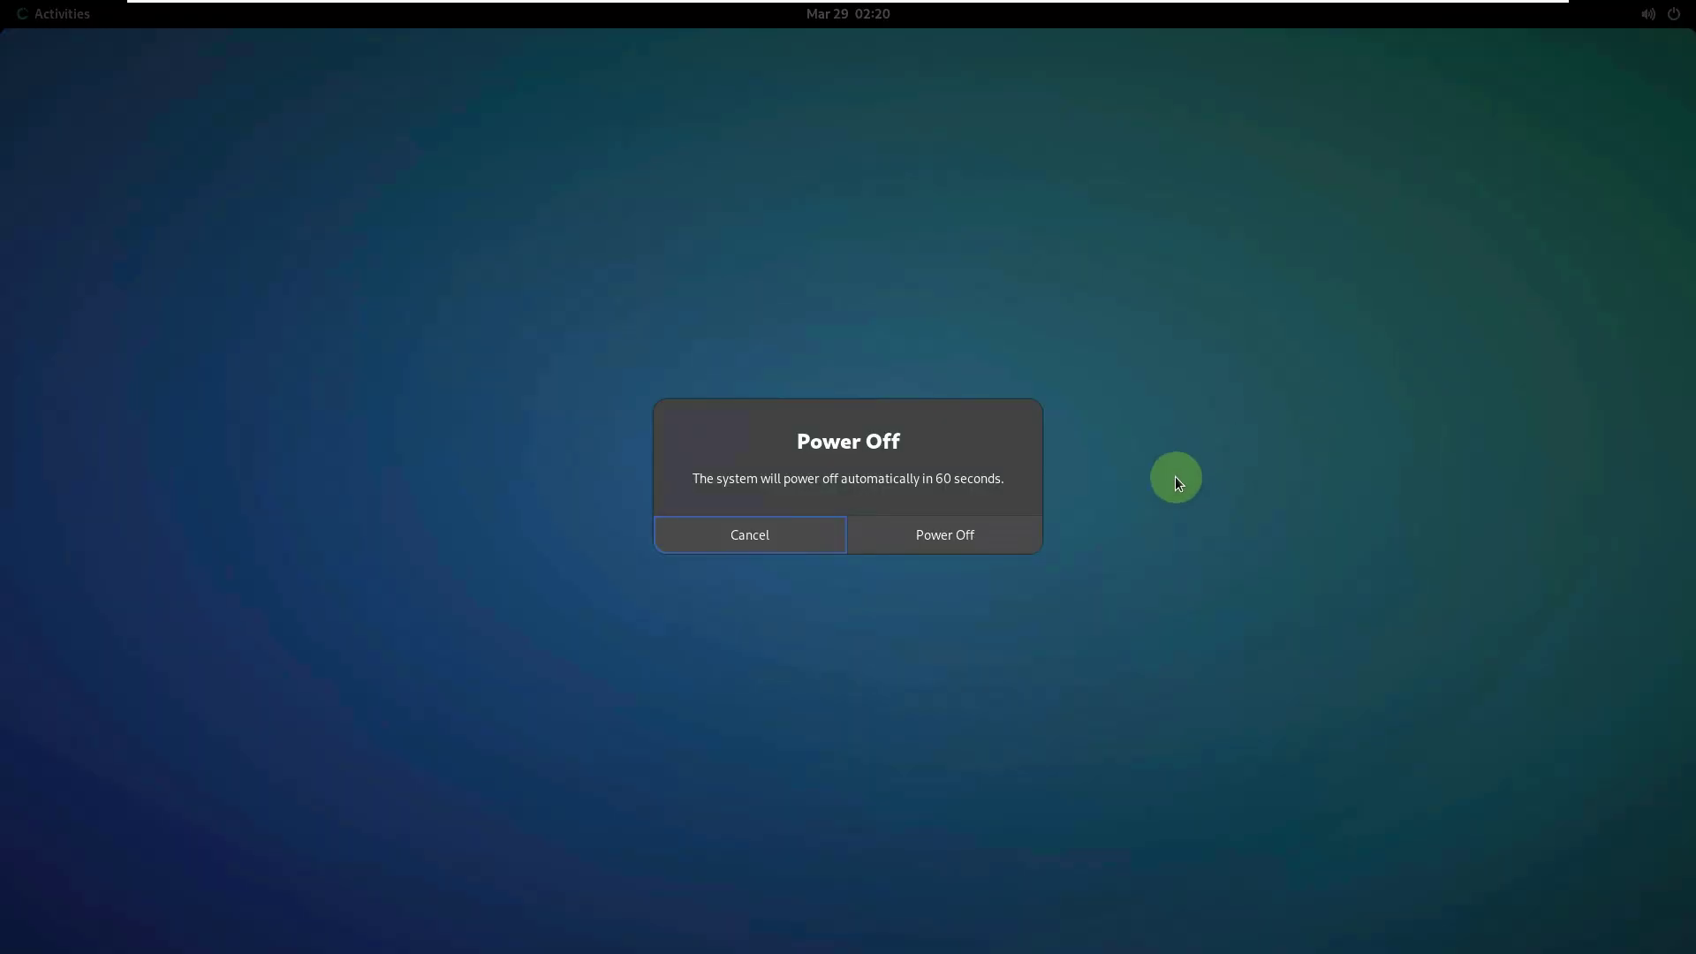